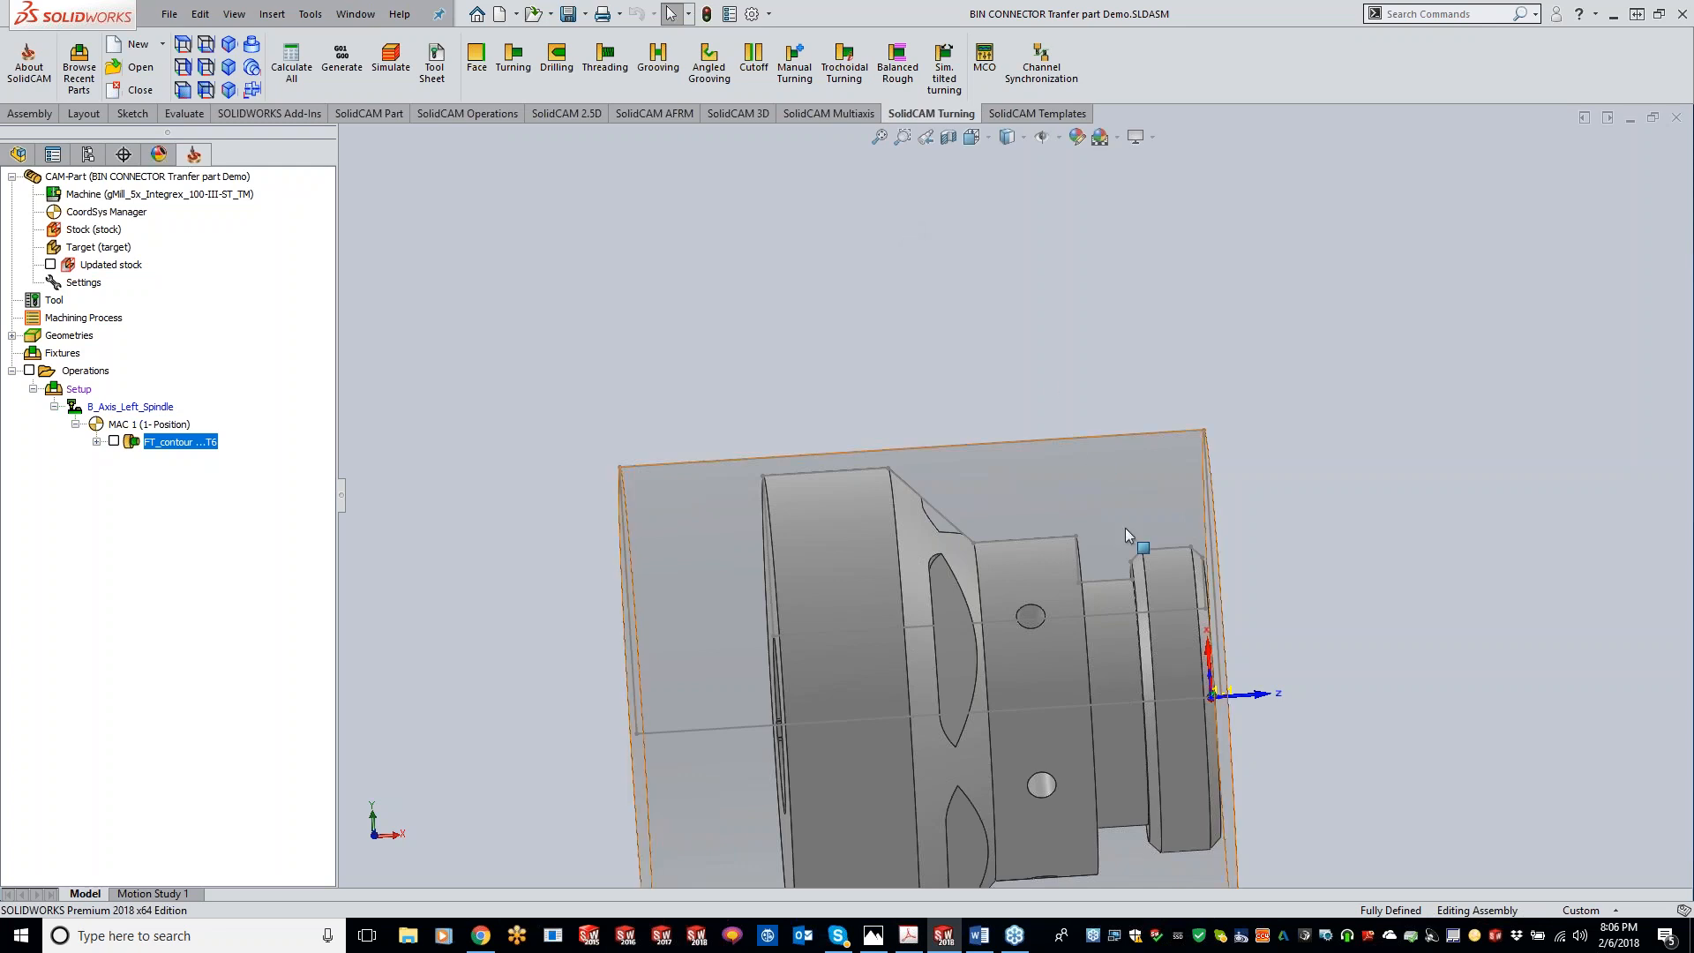
# Step: Start a new Balanced Rough turning operation
pyautogui.scroll(5, 1125, 528)
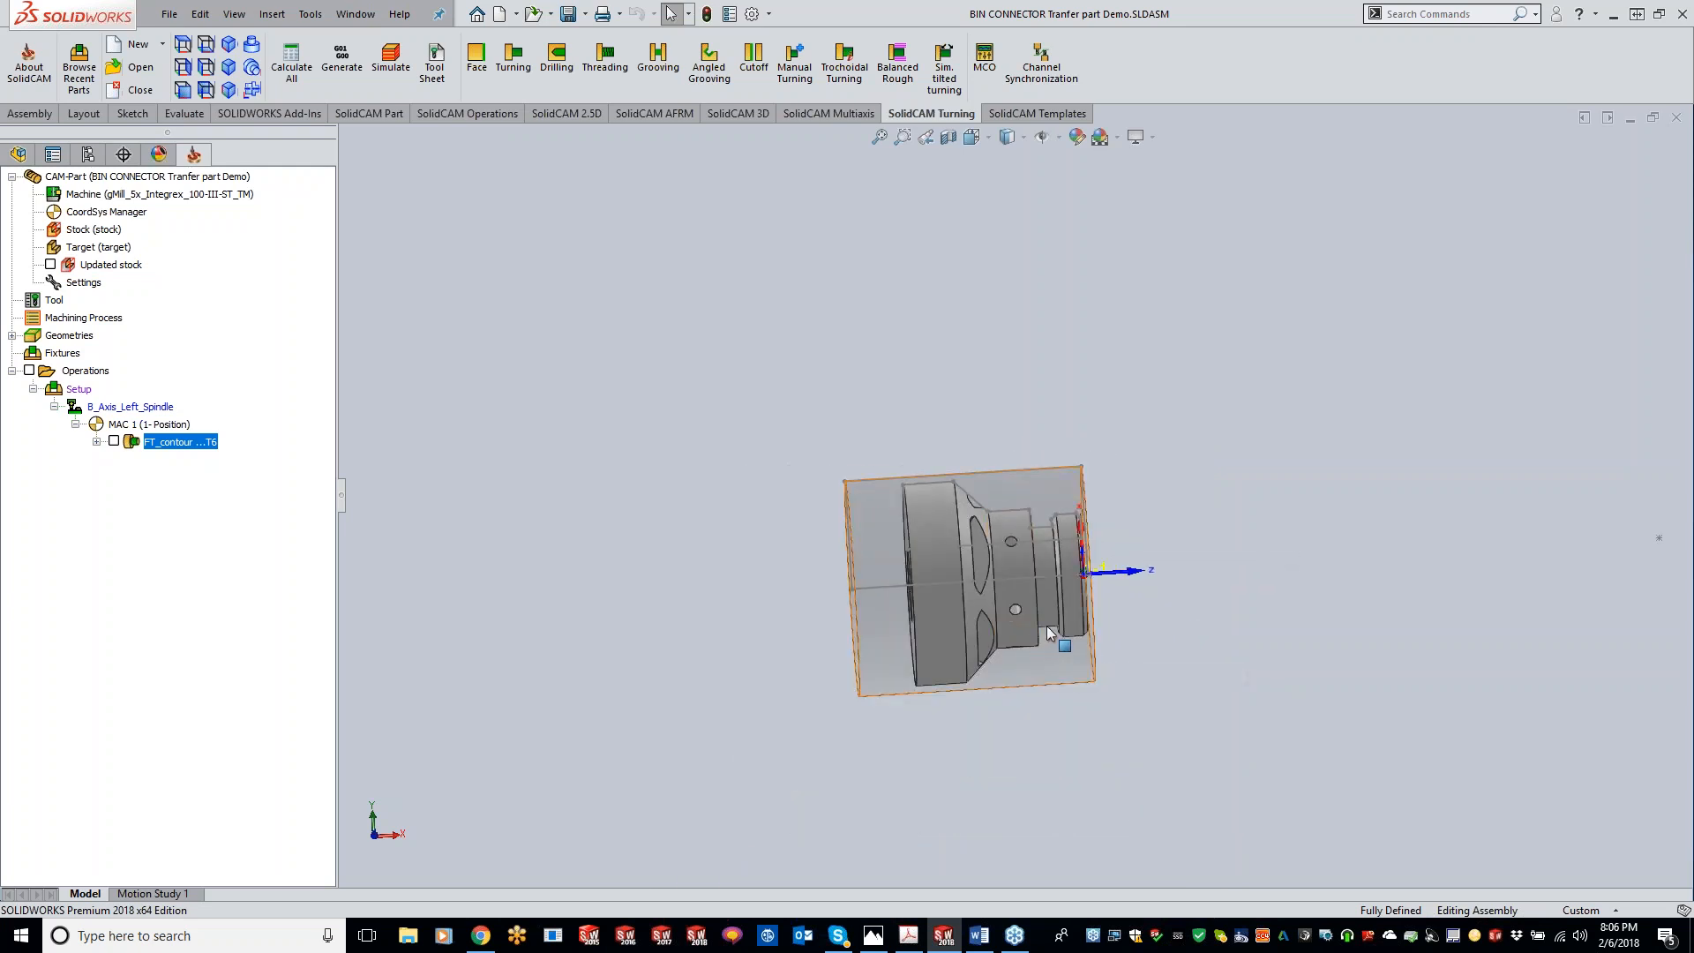
pyautogui.moveTo(1062, 571); pyautogui.dragTo(1064, 565, button='middle')
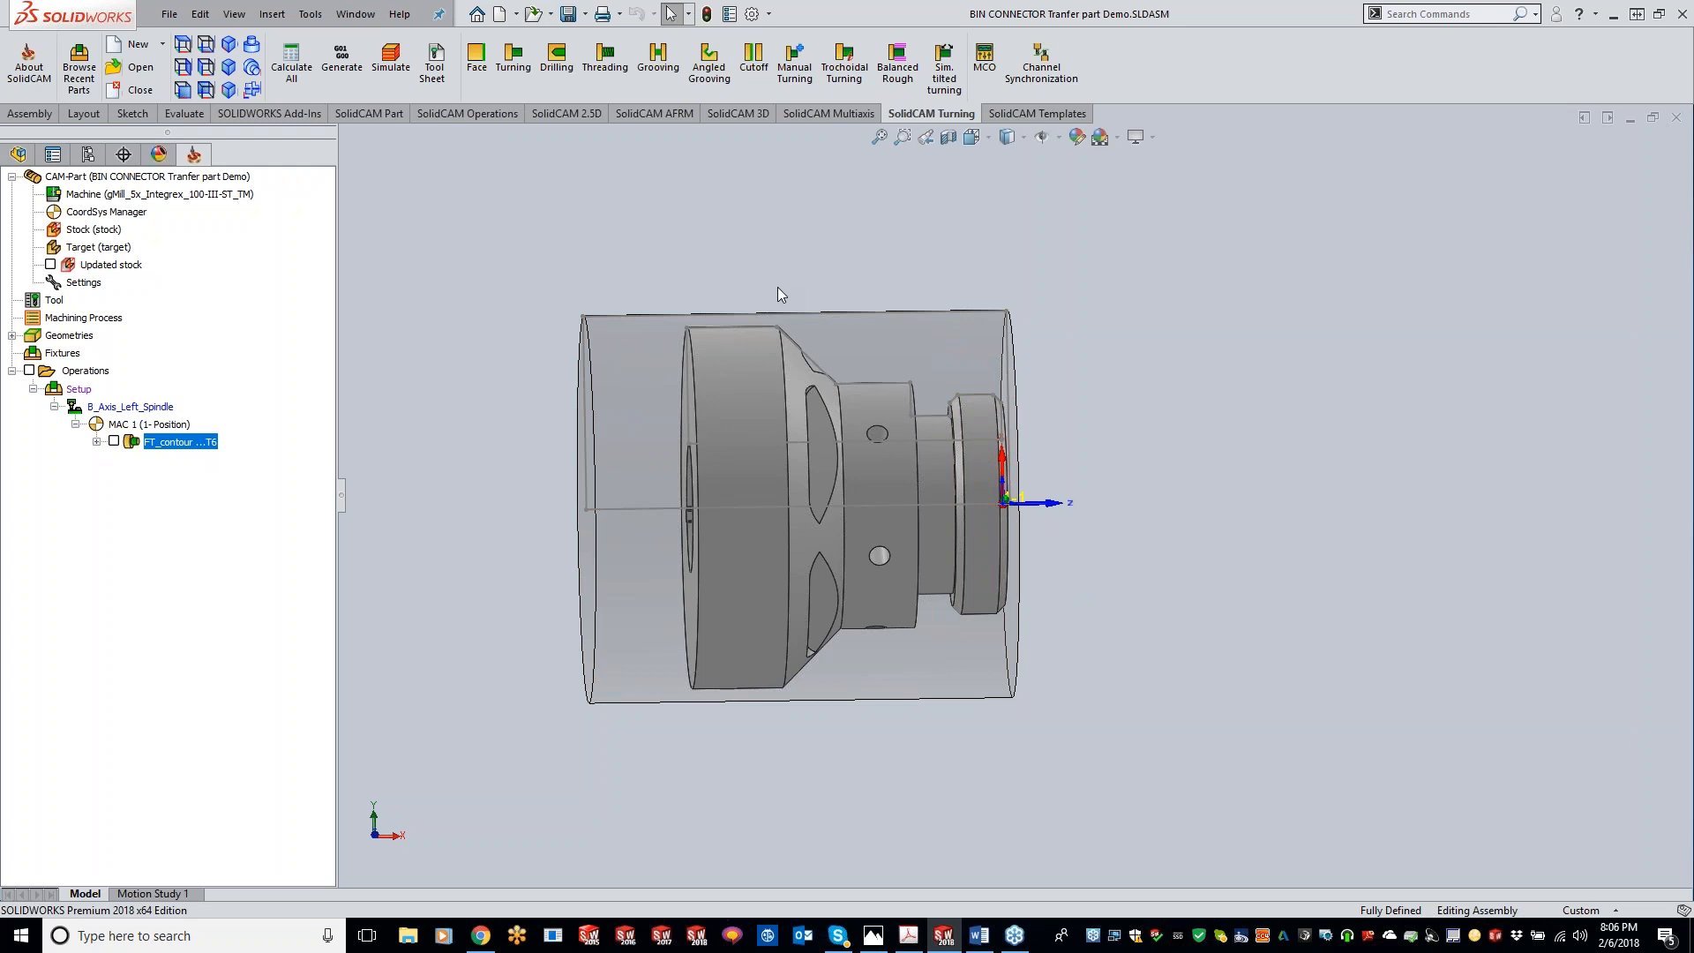
pyautogui.click(899, 71)
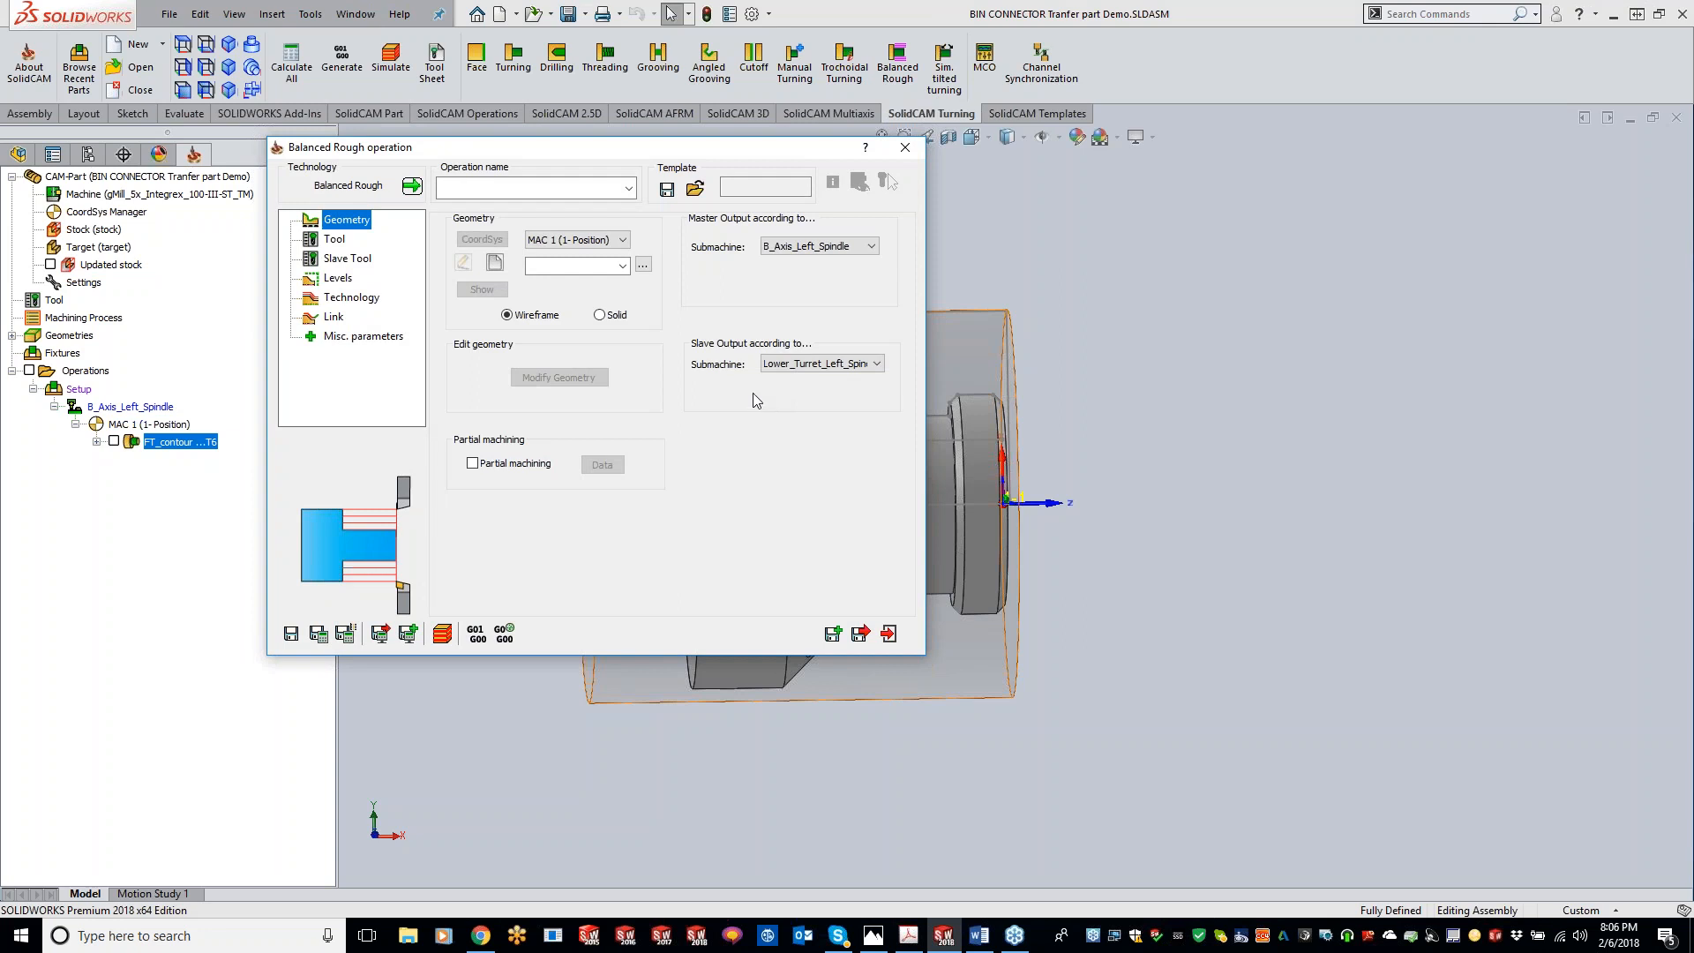
# Step: Define a new geometry chain along the part's outer turning profile from the front face to the large diameter
pyautogui.click(491, 263)
pyautogui.scroll(-5, 988, 406)
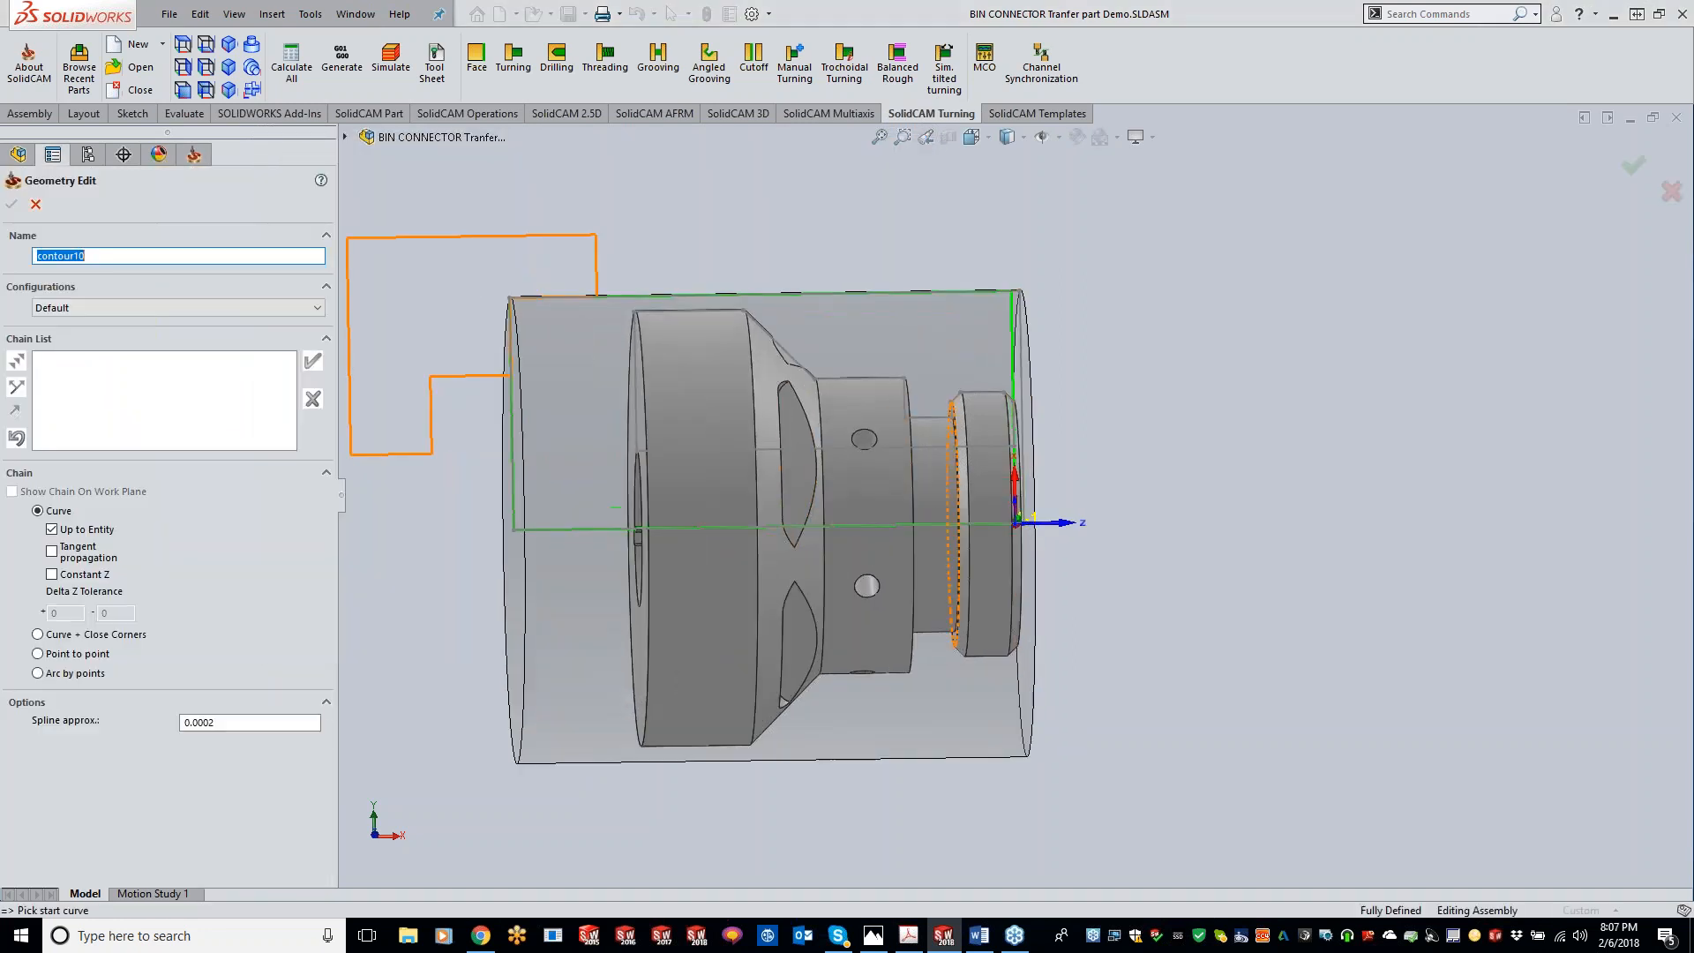
pyautogui.click(987, 415)
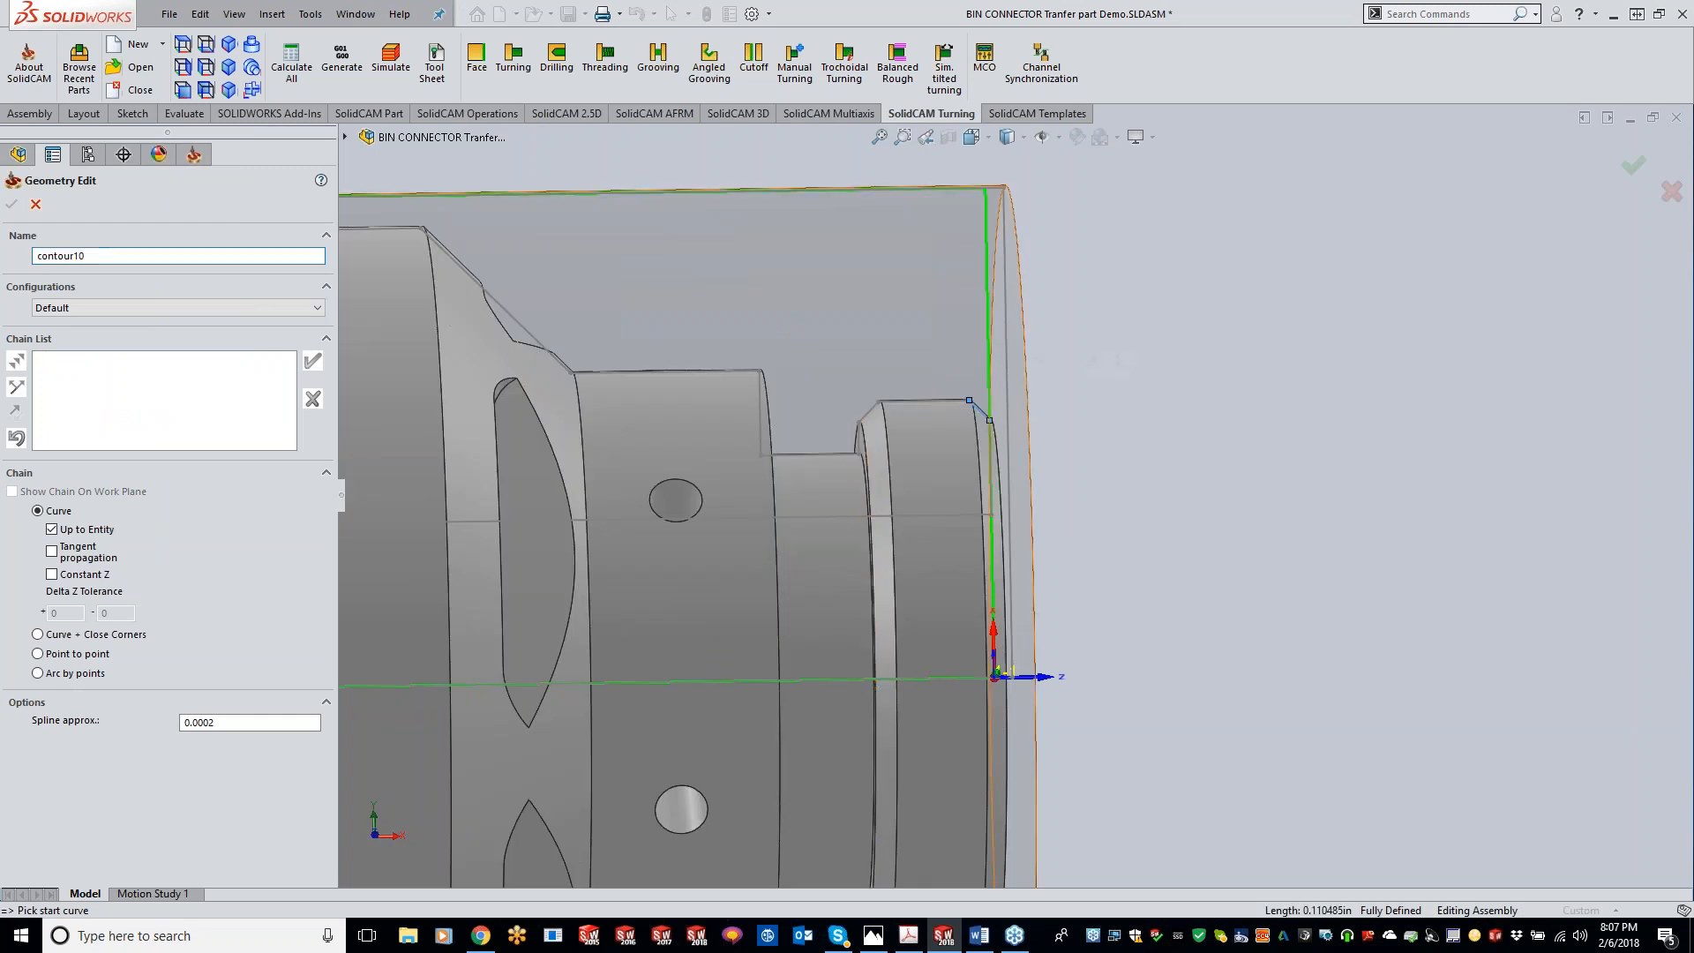
pyautogui.scroll(5, 986, 415)
pyautogui.click(672, 364)
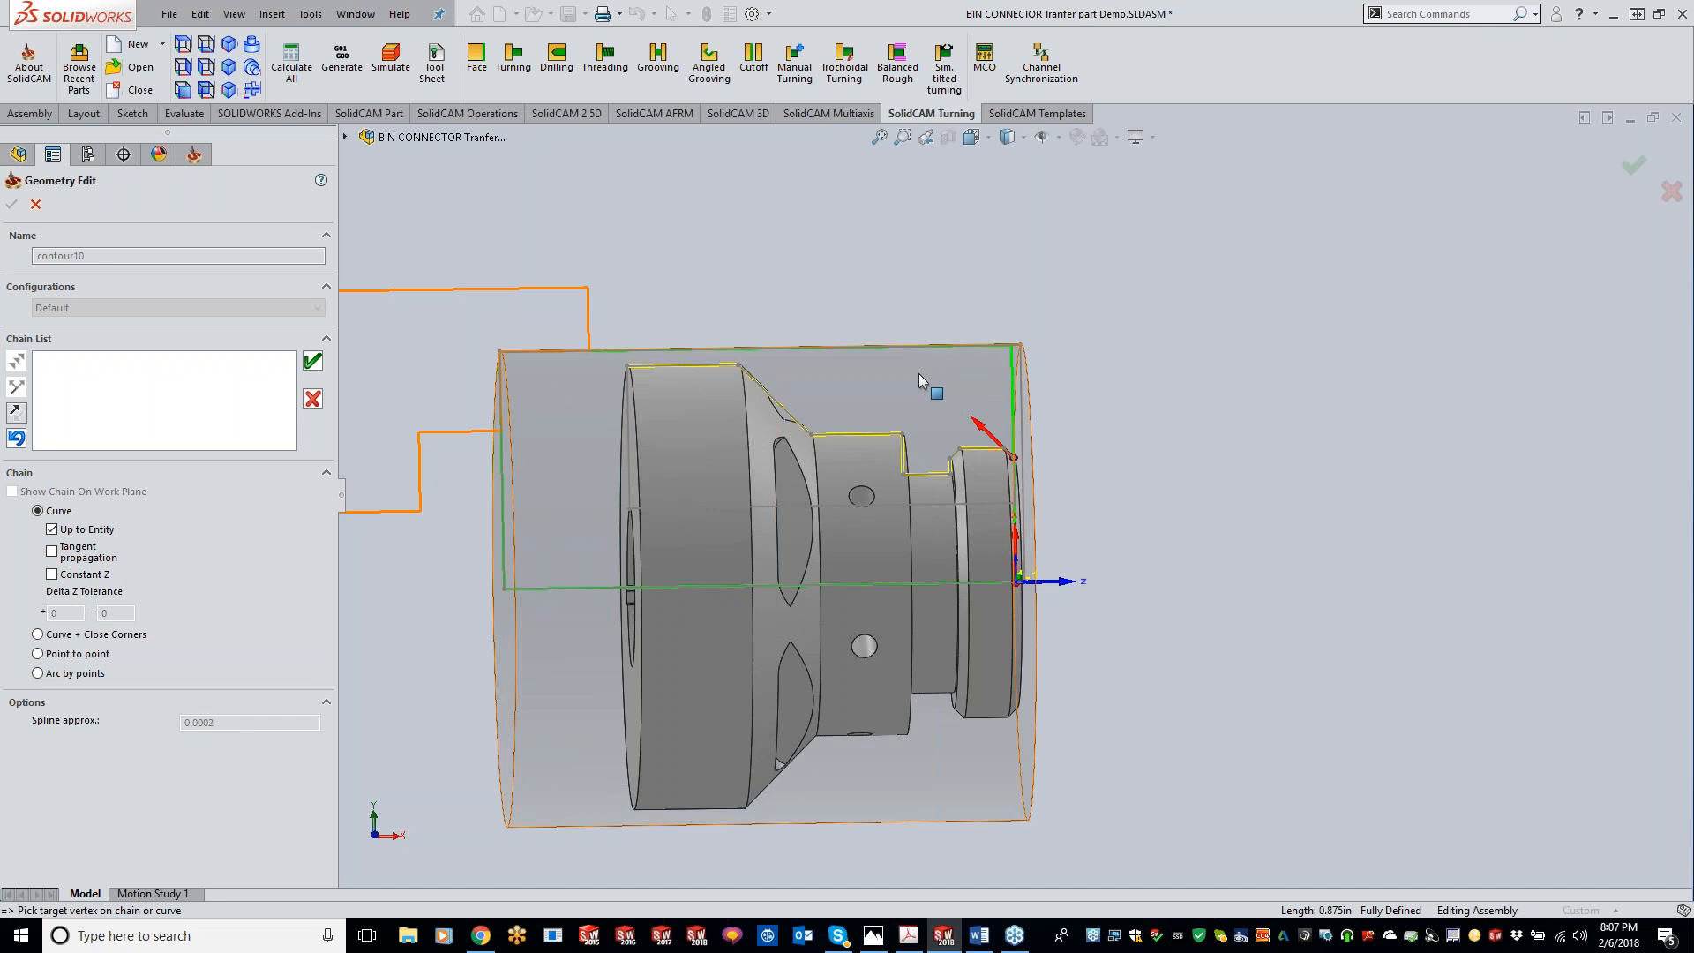
pyautogui.click(312, 360)
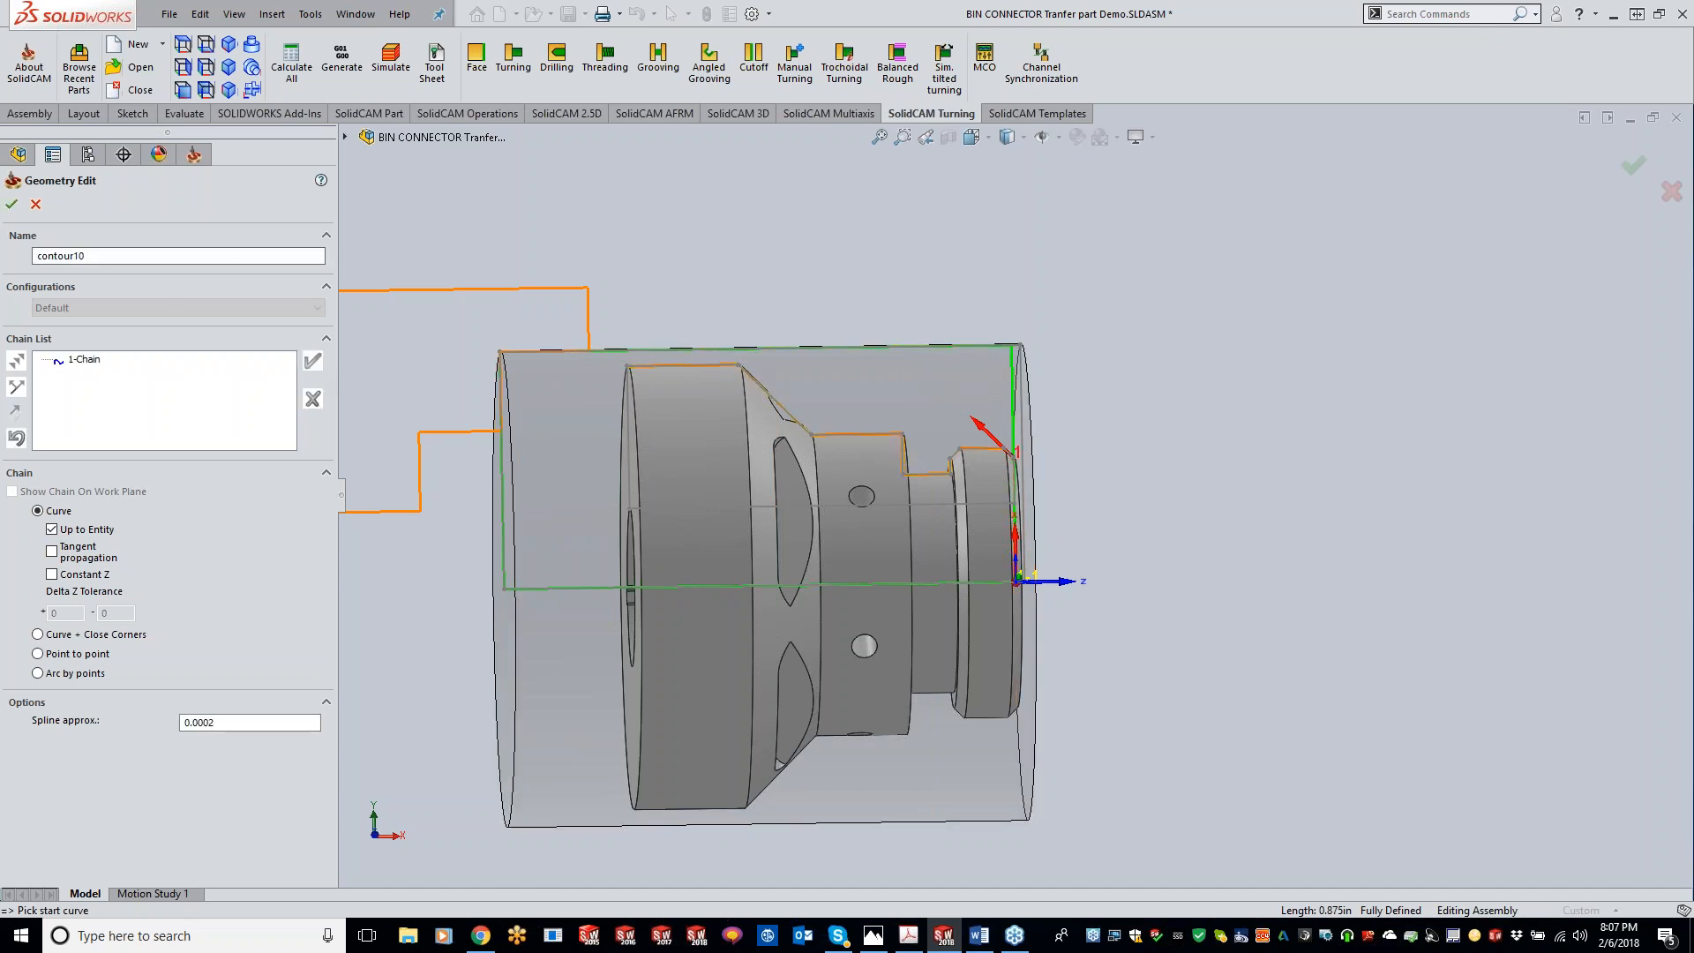
pyautogui.click(12, 206)
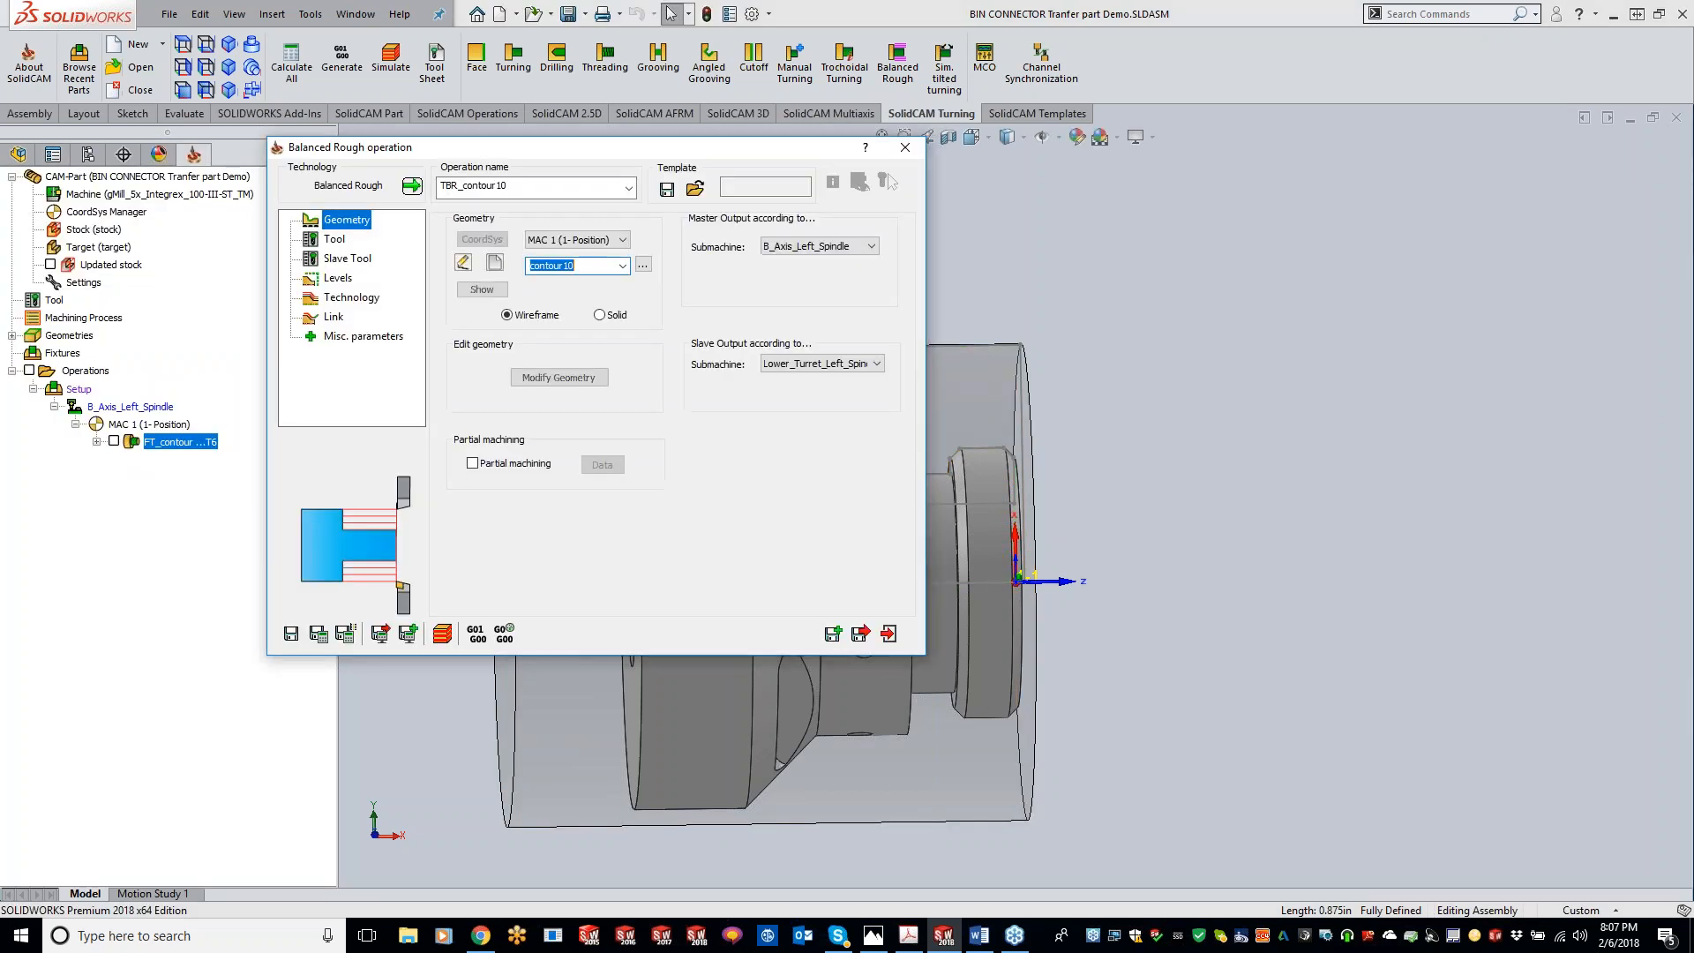
# Step: Modify the geometry to extend the chain's end by 0.1
pyautogui.click(569, 382)
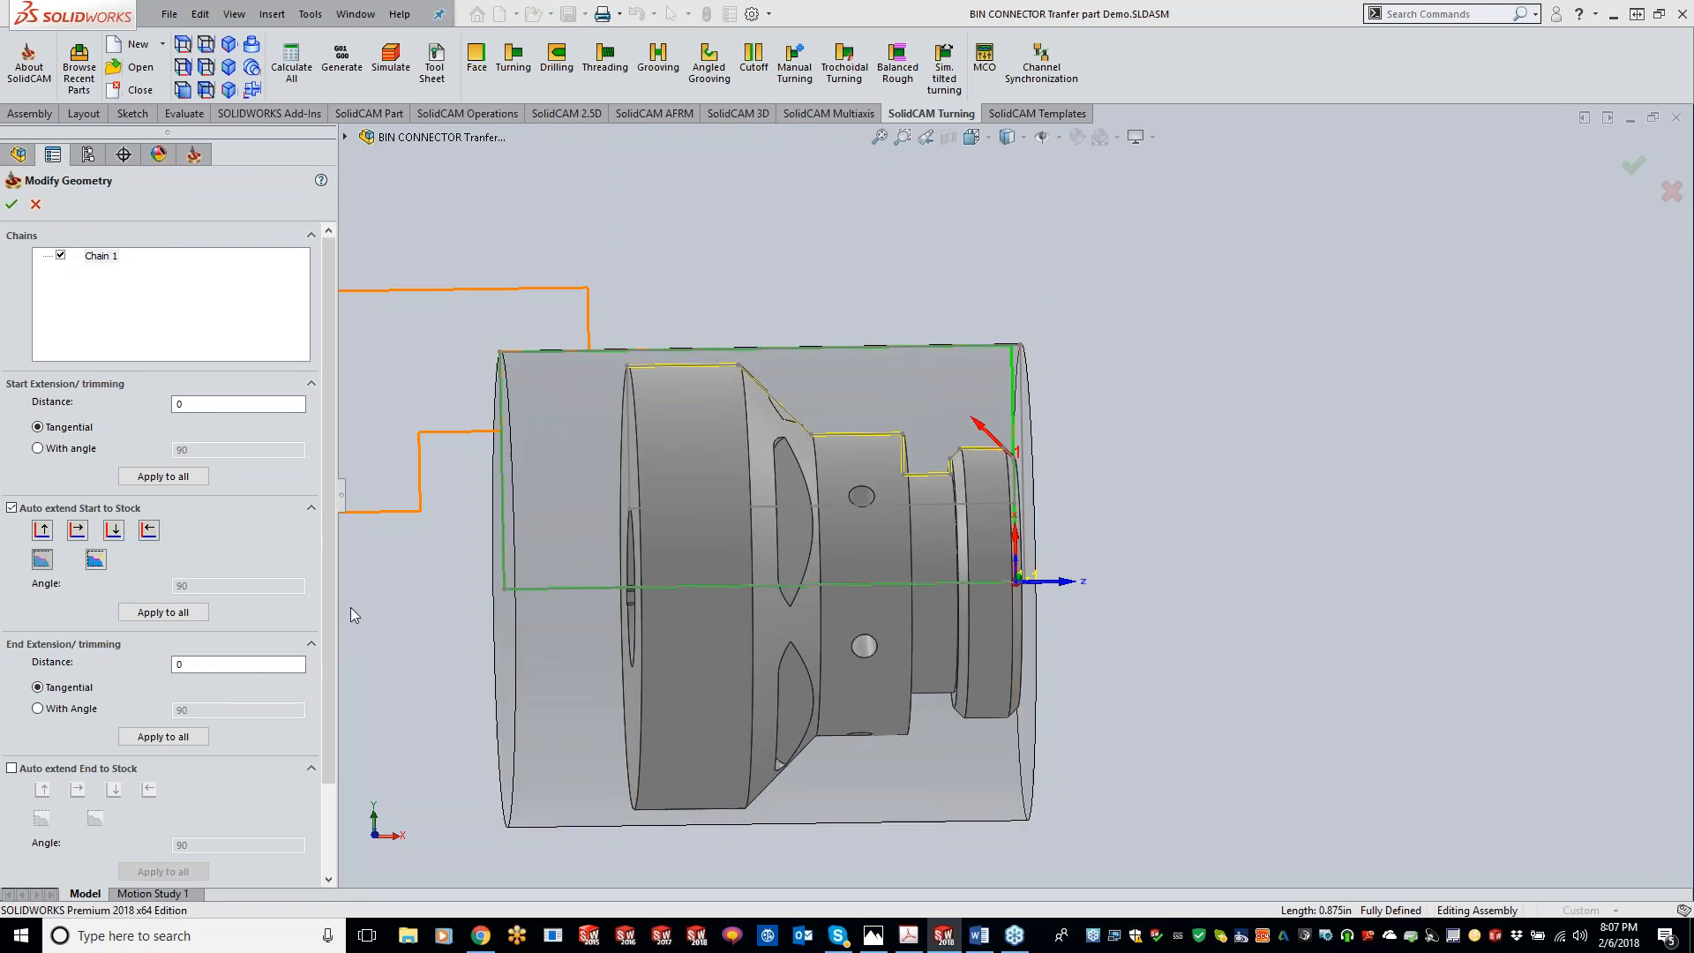
pyautogui.click(191, 670)
pyautogui.write('.1')
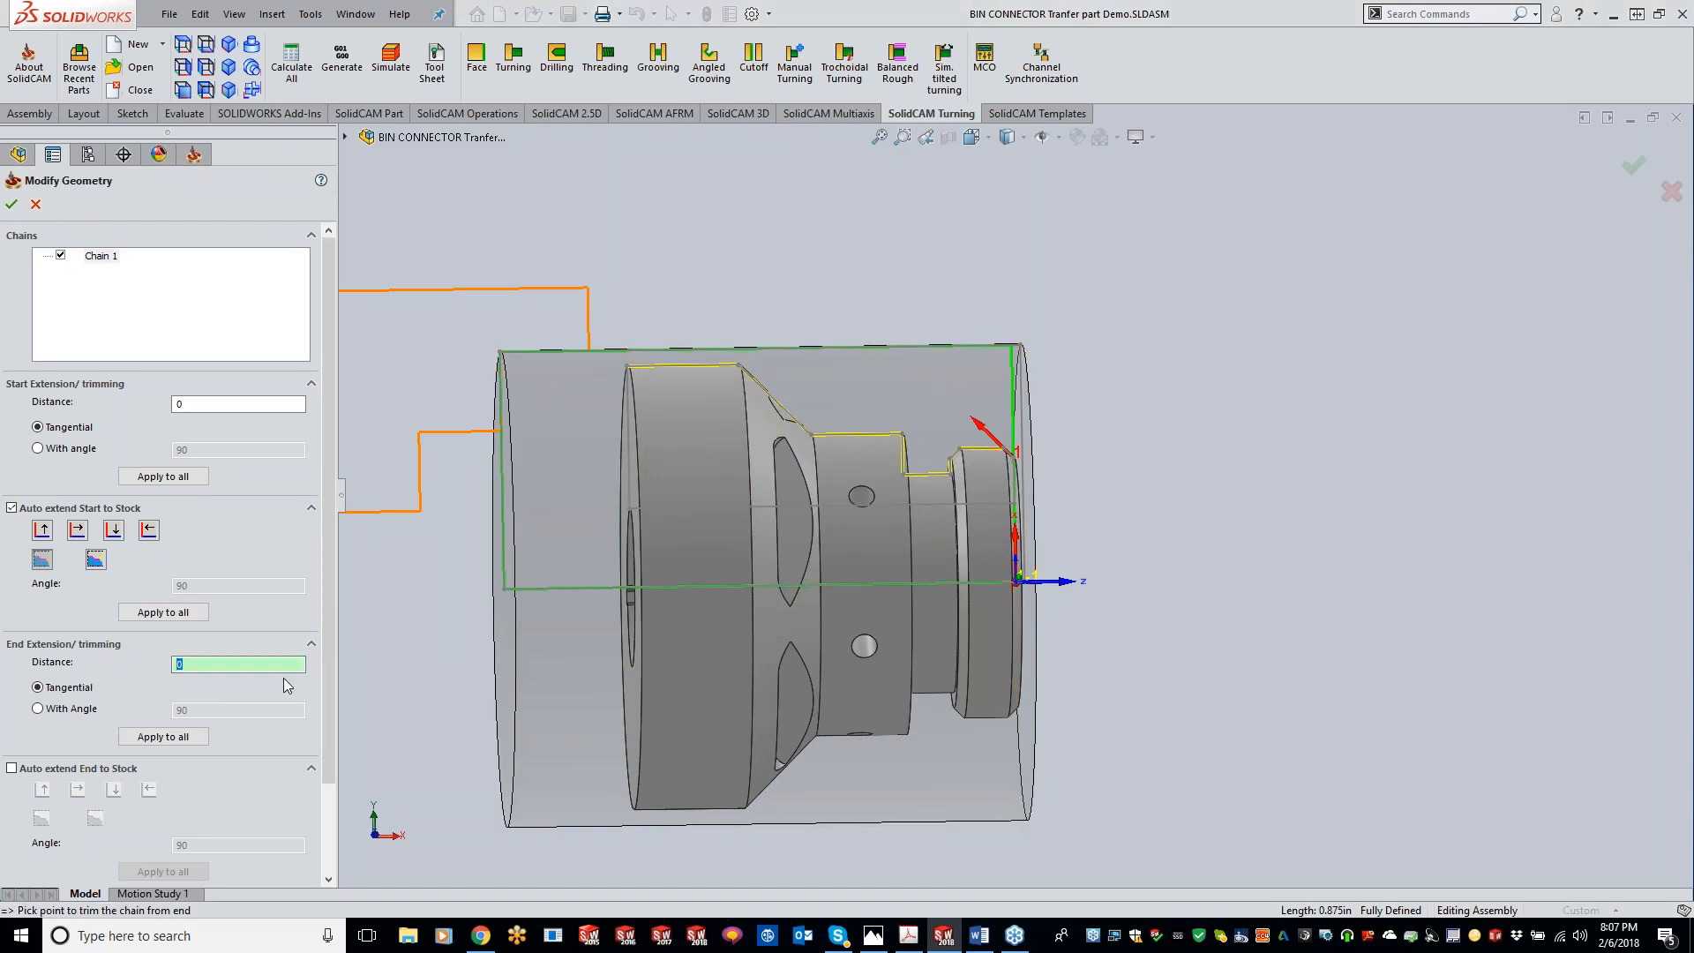
pyautogui.press('Tab')
pyautogui.scroll(-5, 619, 364)
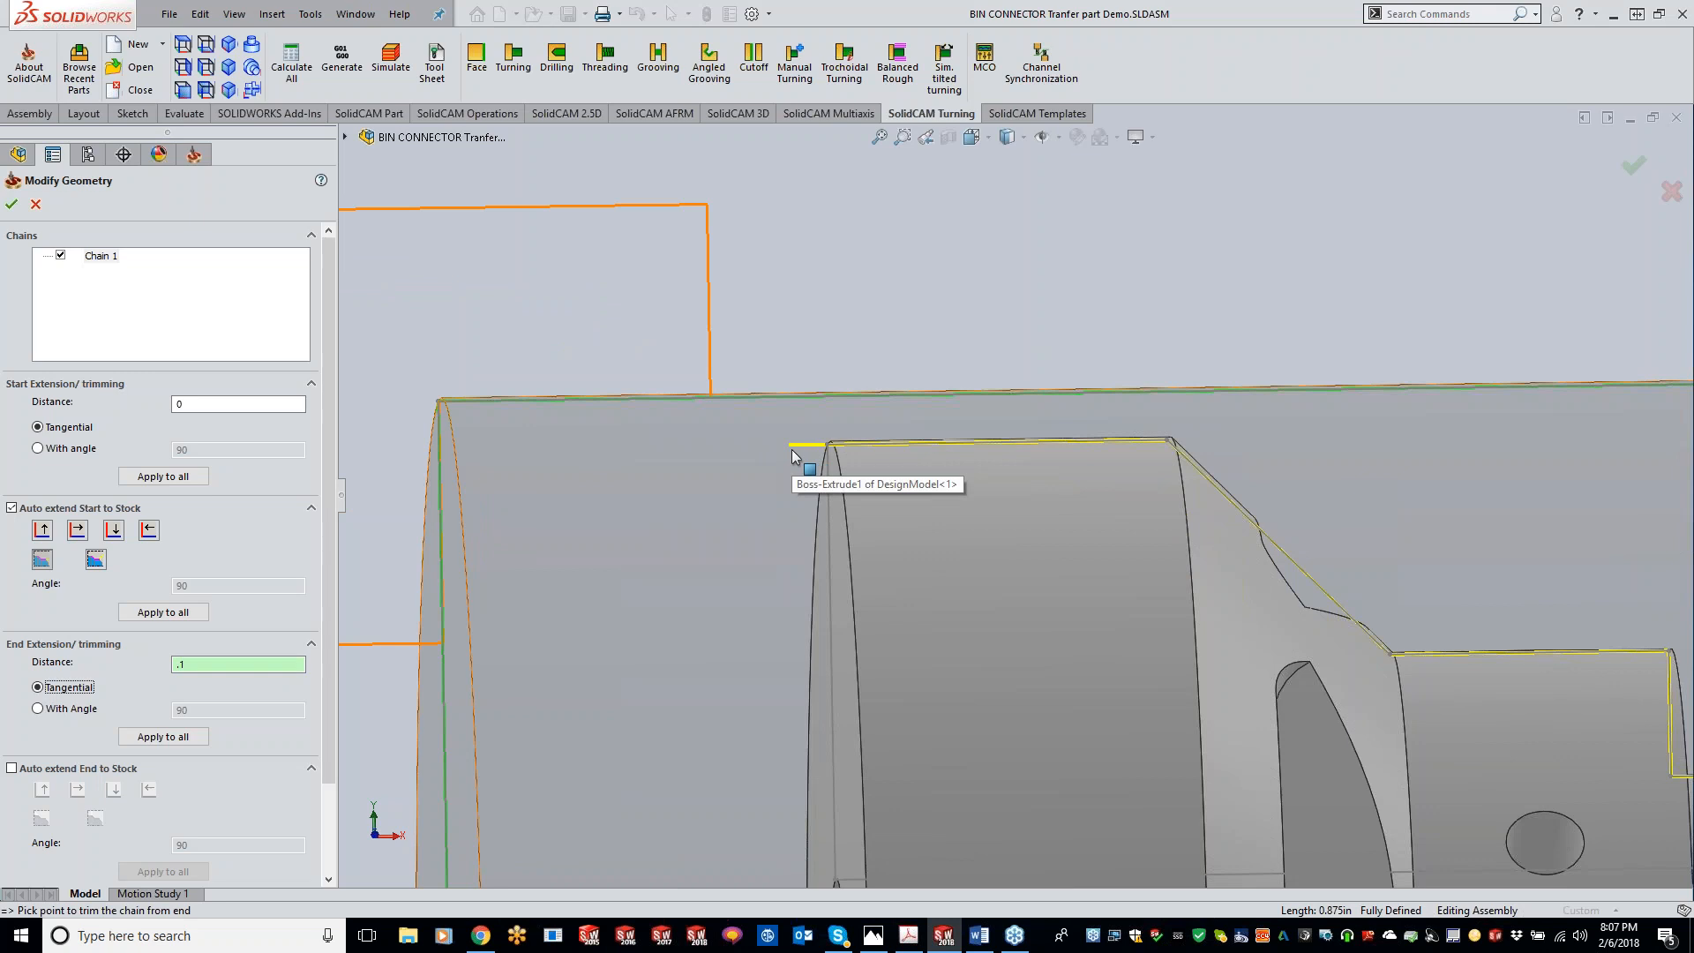
pyautogui.click(13, 205)
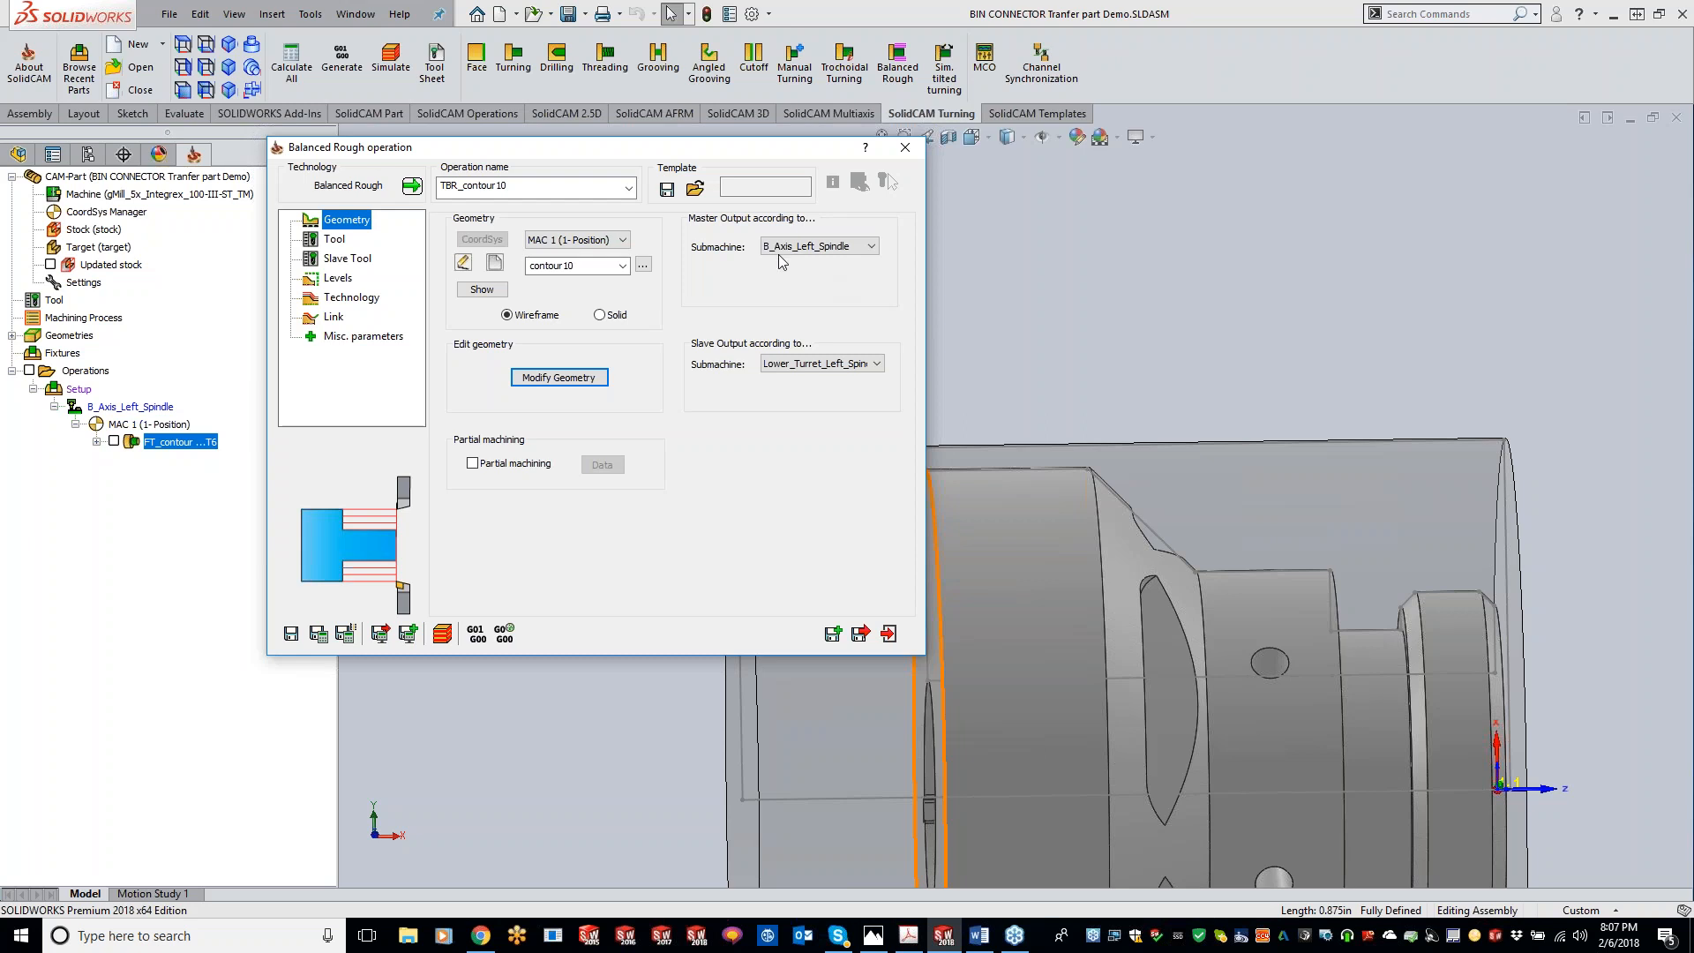
# Step: Review the master and slave submachine output options
pyautogui.click(827, 256)
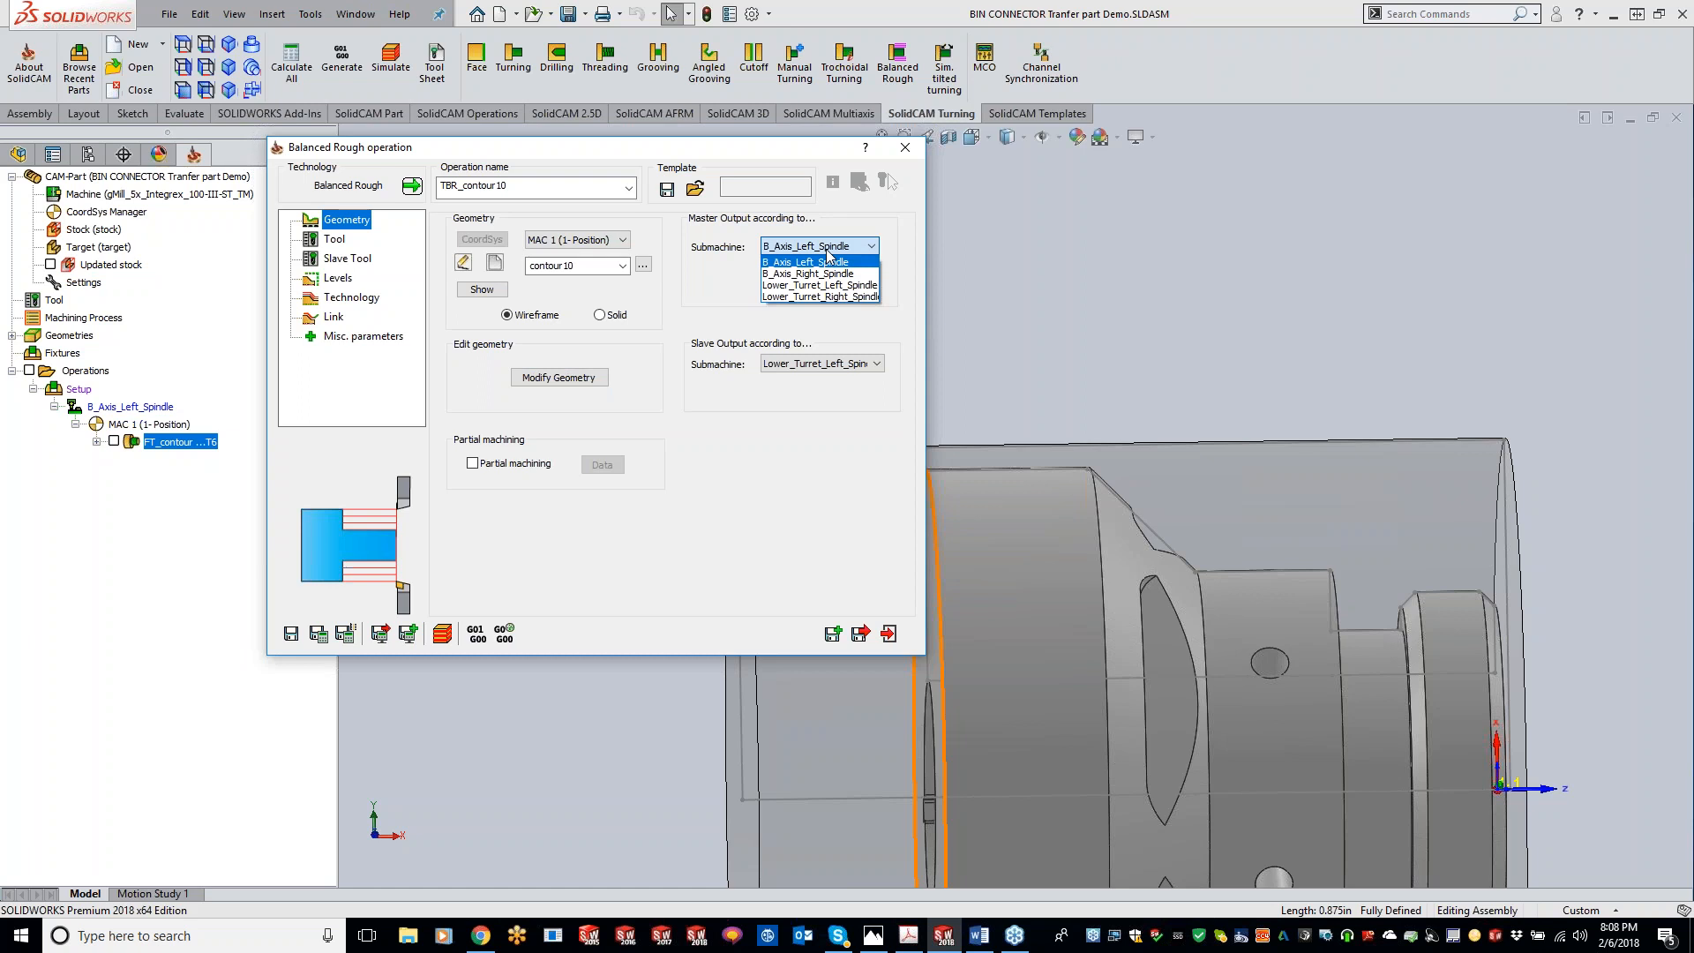
pyautogui.click(828, 253)
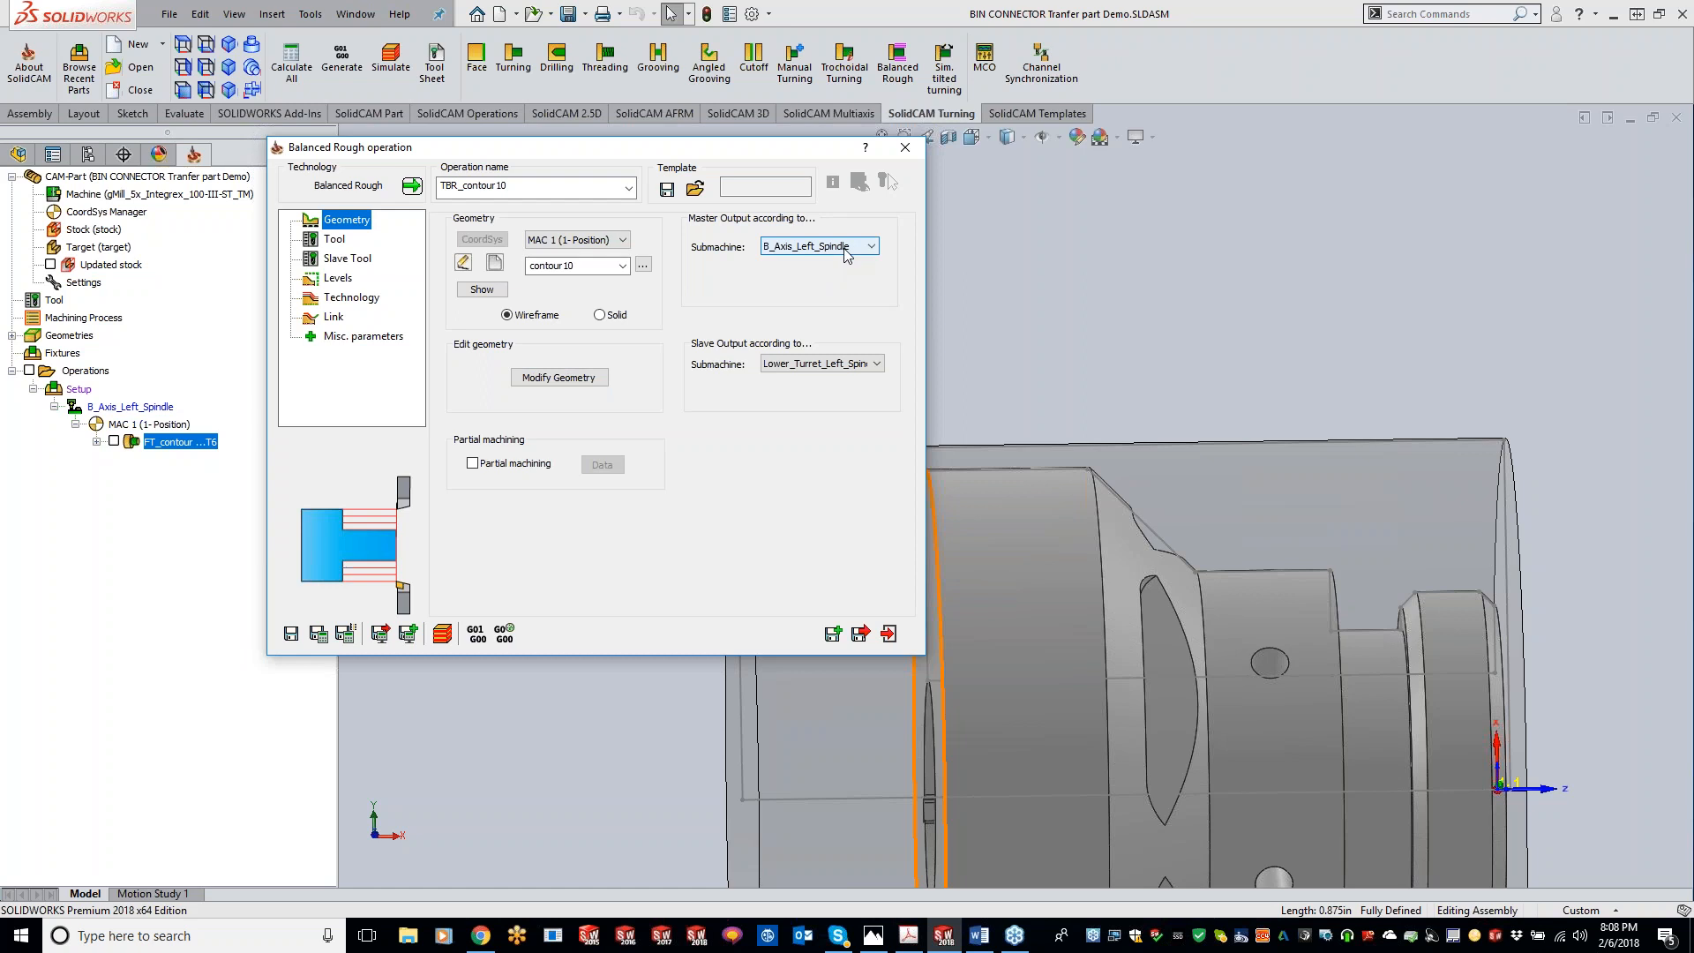
pyautogui.click(845, 252)
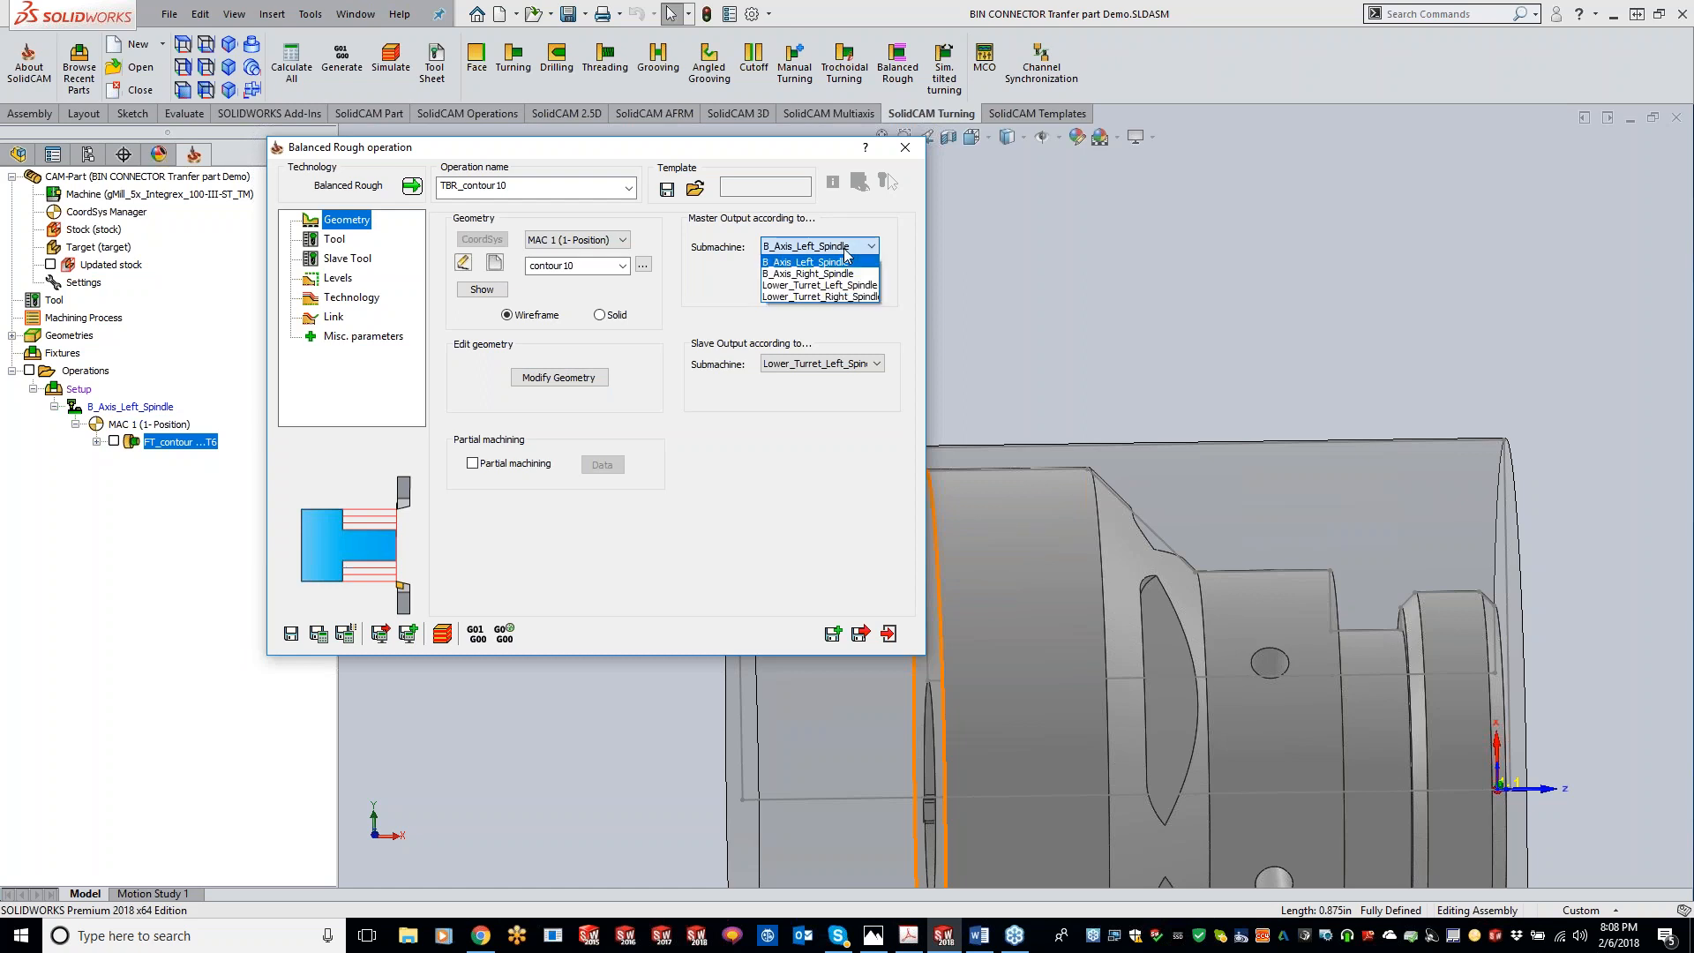
pyautogui.click(845, 252)
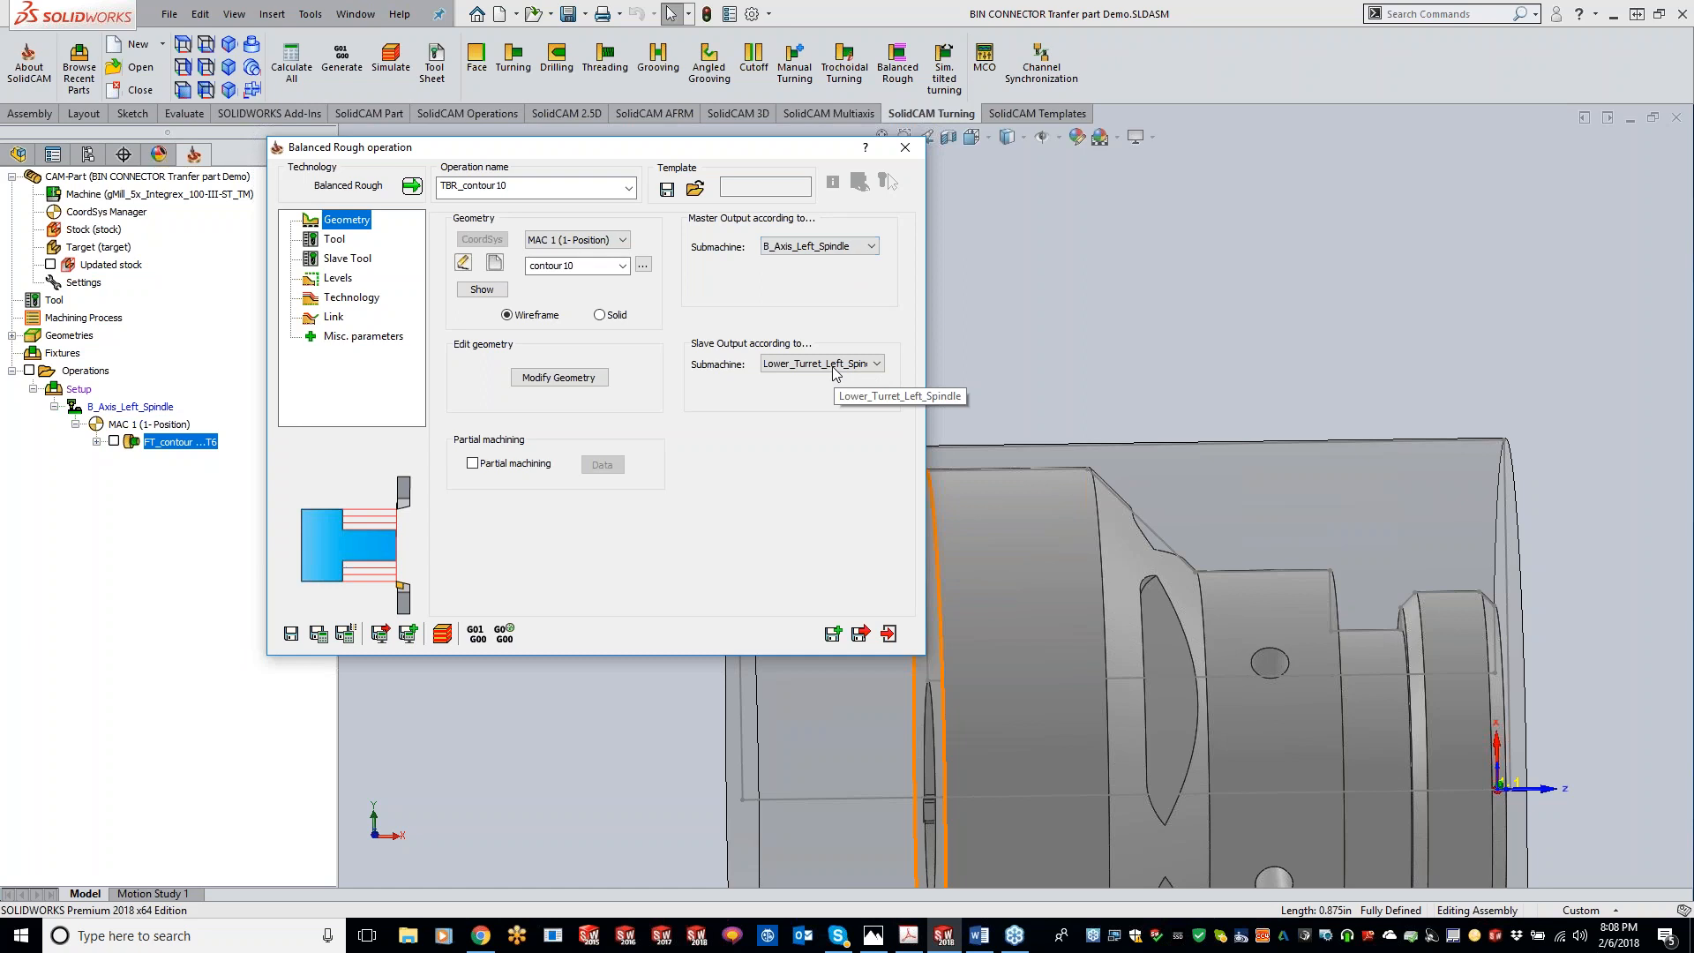
pyautogui.click(833, 367)
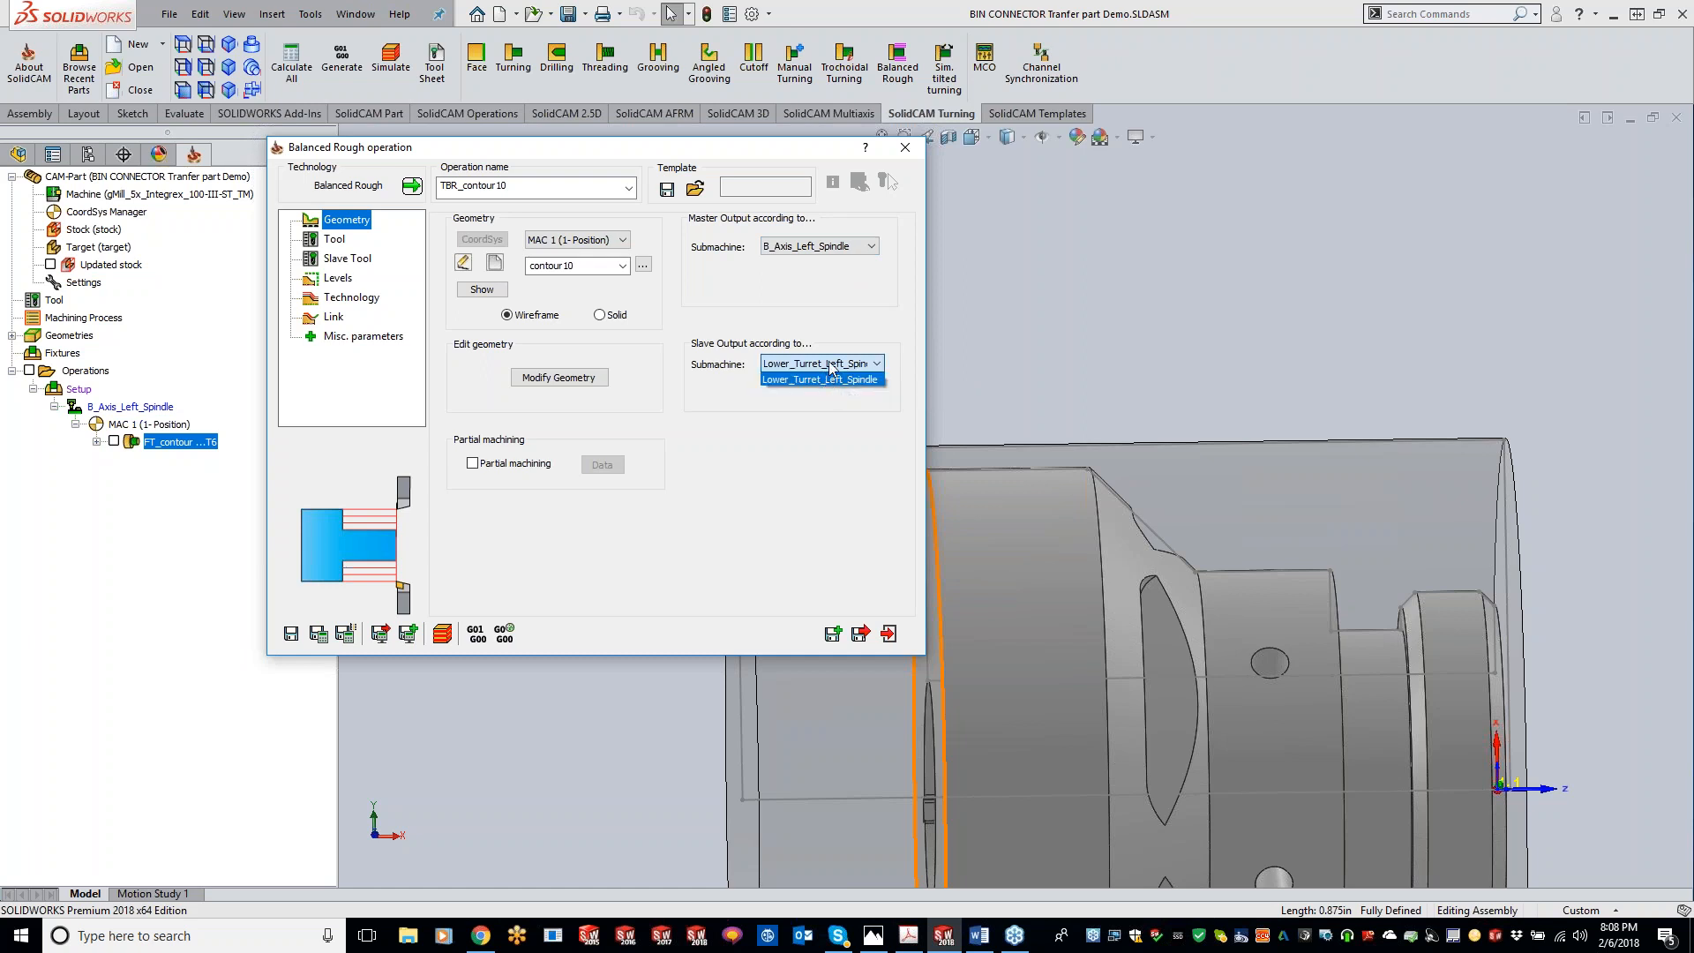
pyautogui.click(833, 367)
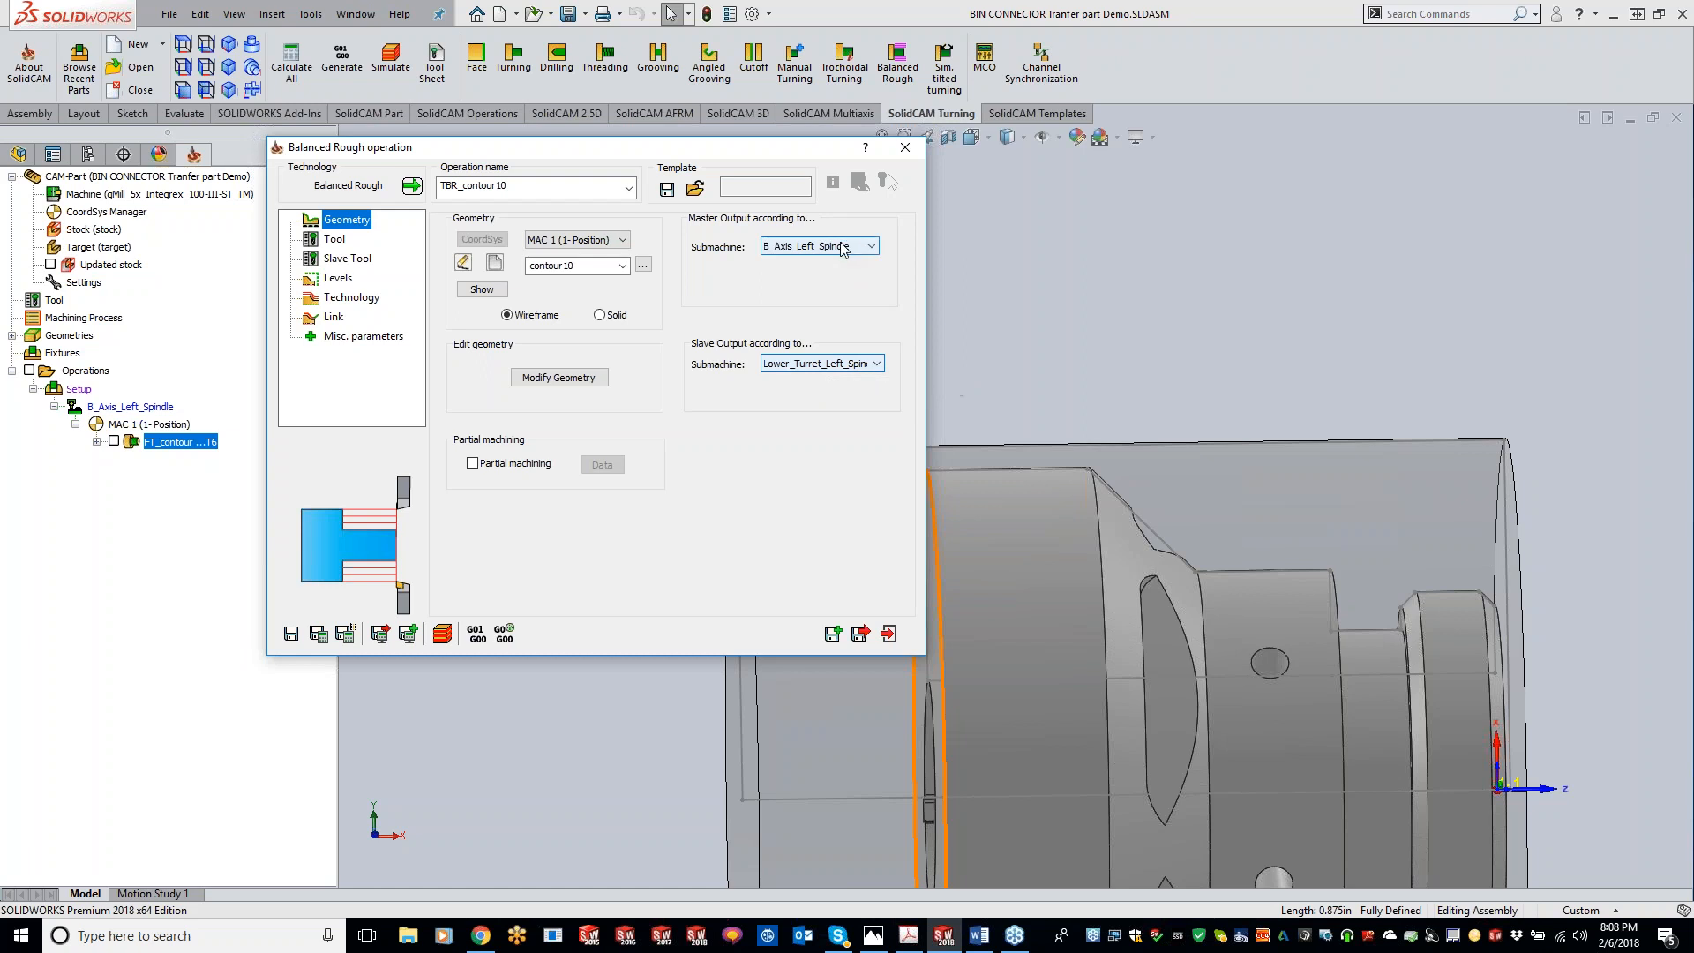
pyautogui.click(843, 250)
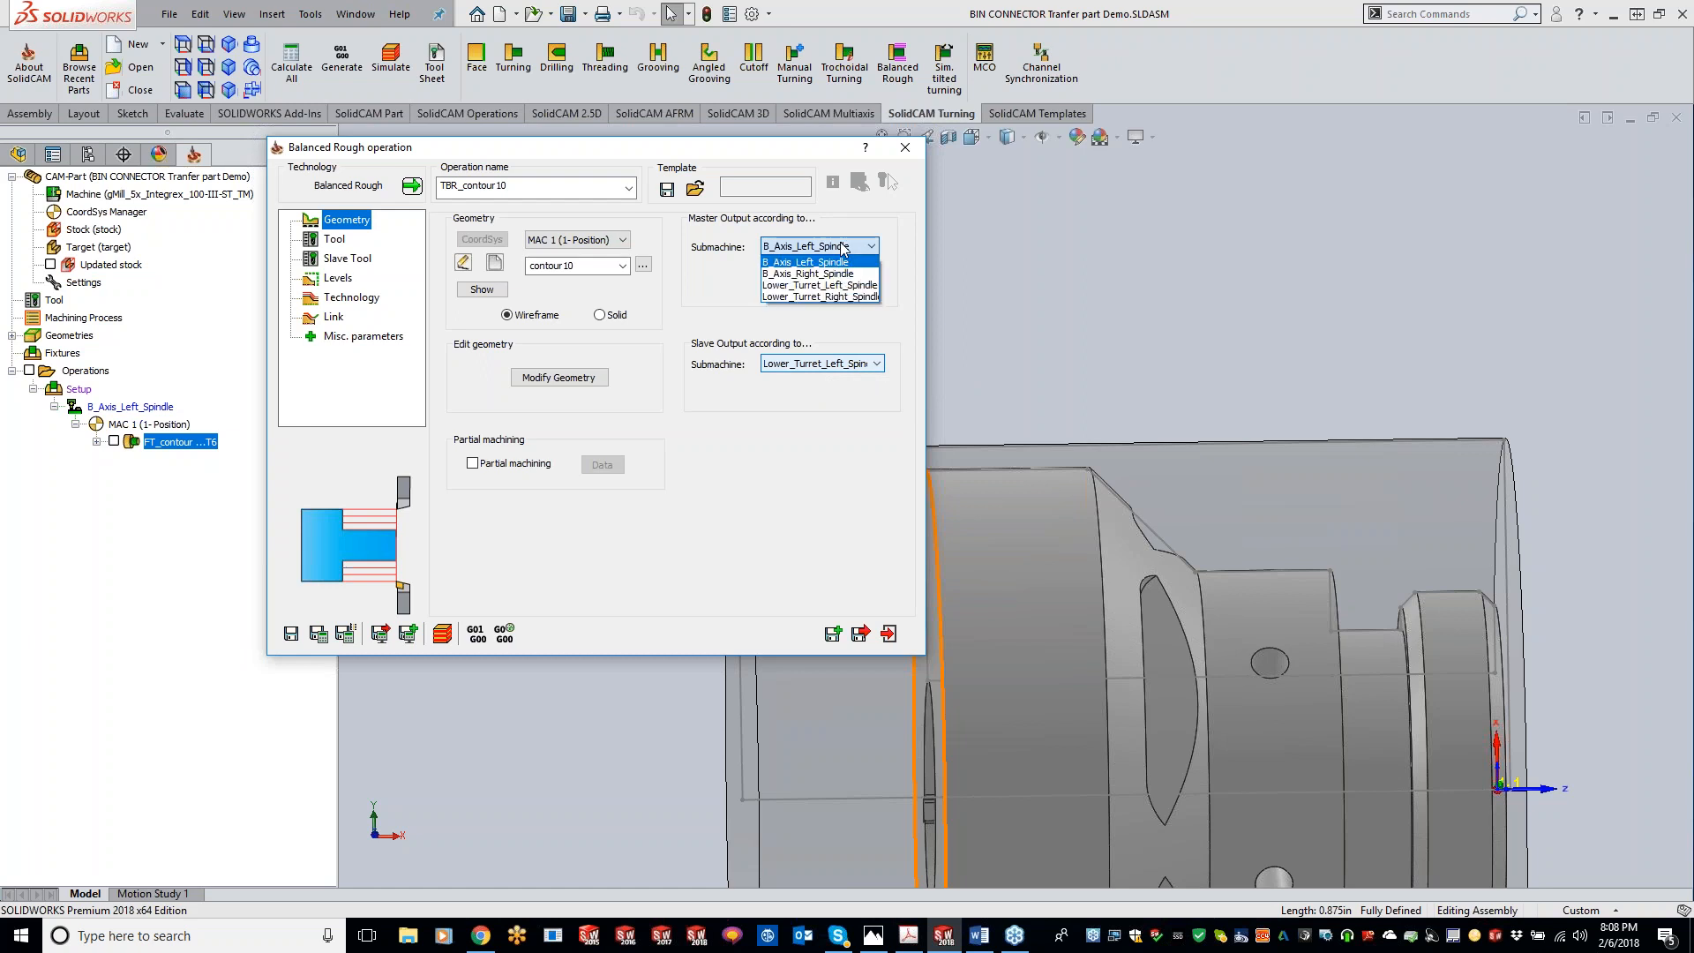
pyautogui.click(844, 249)
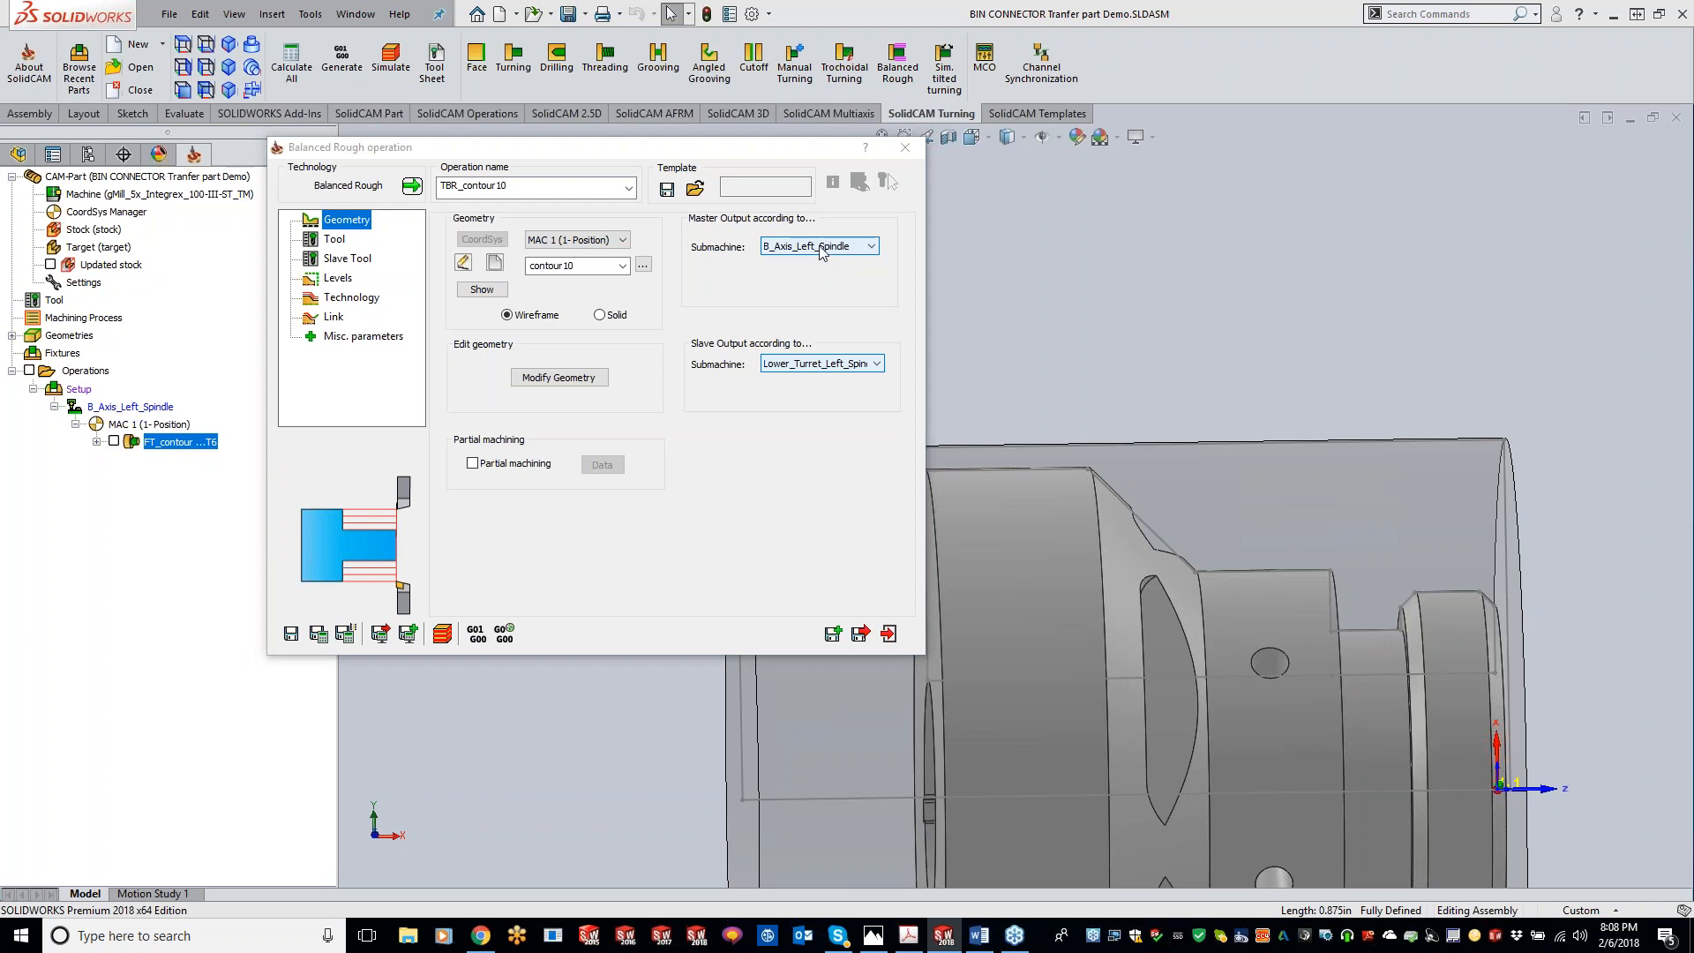
pyautogui.click(872, 253)
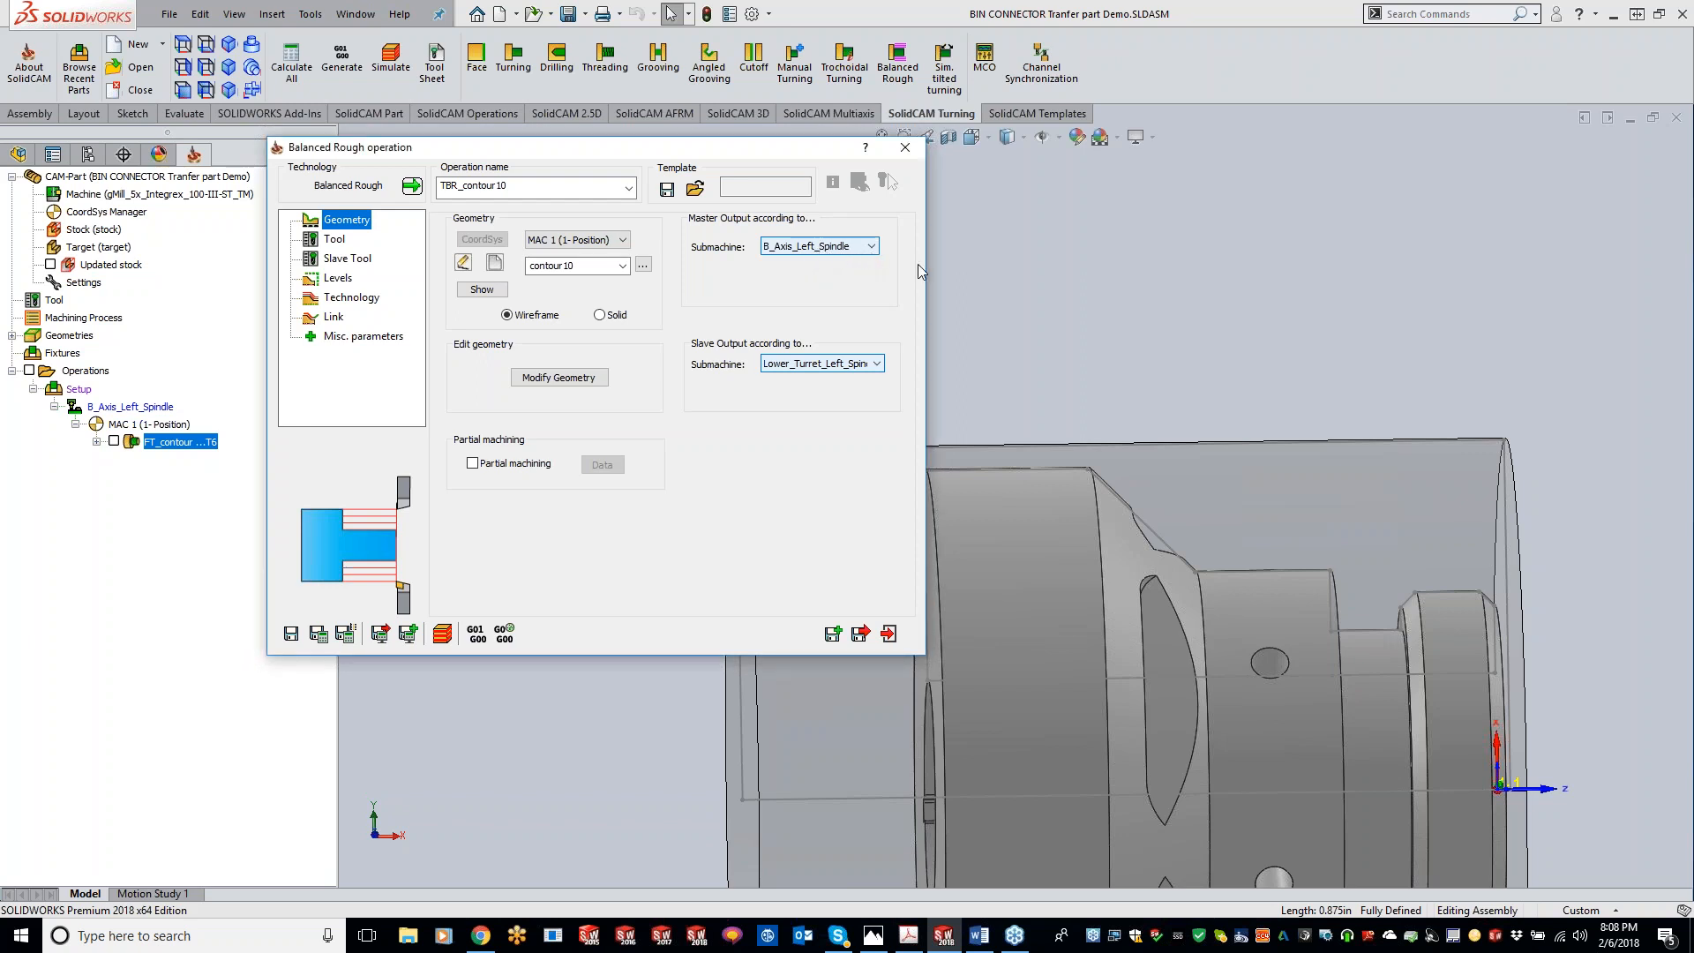
# Step: Select tool 6 from the B_Axis turret as the master tool
pyautogui.click(334, 240)
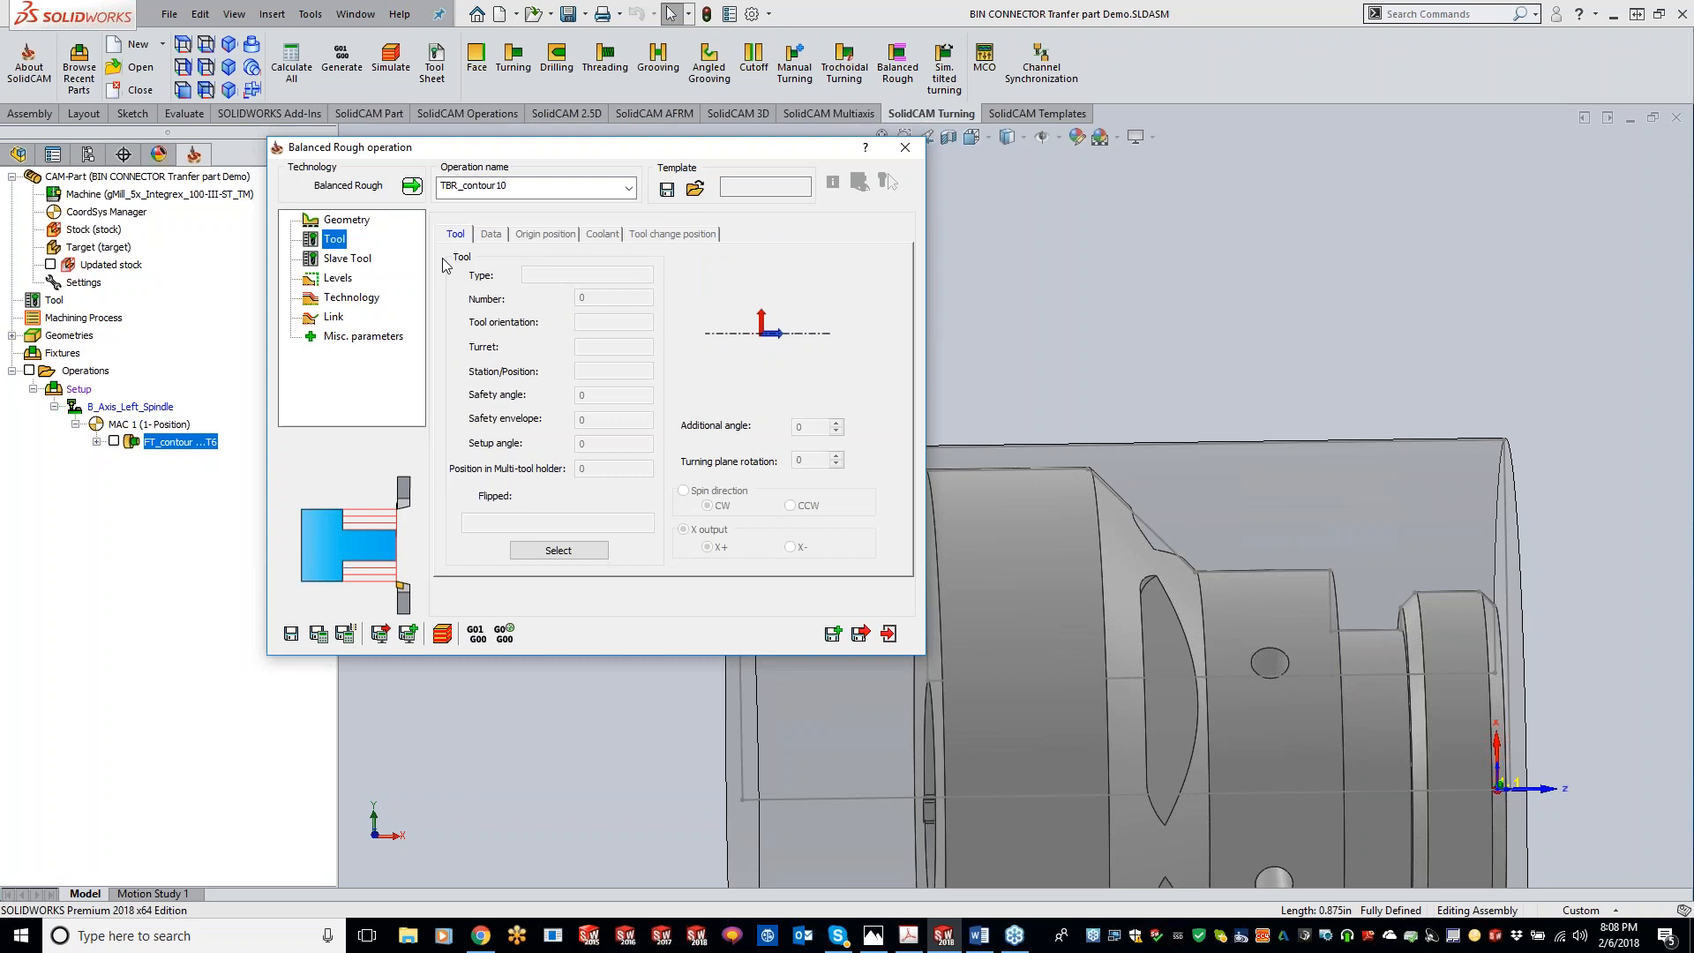
pyautogui.click(555, 551)
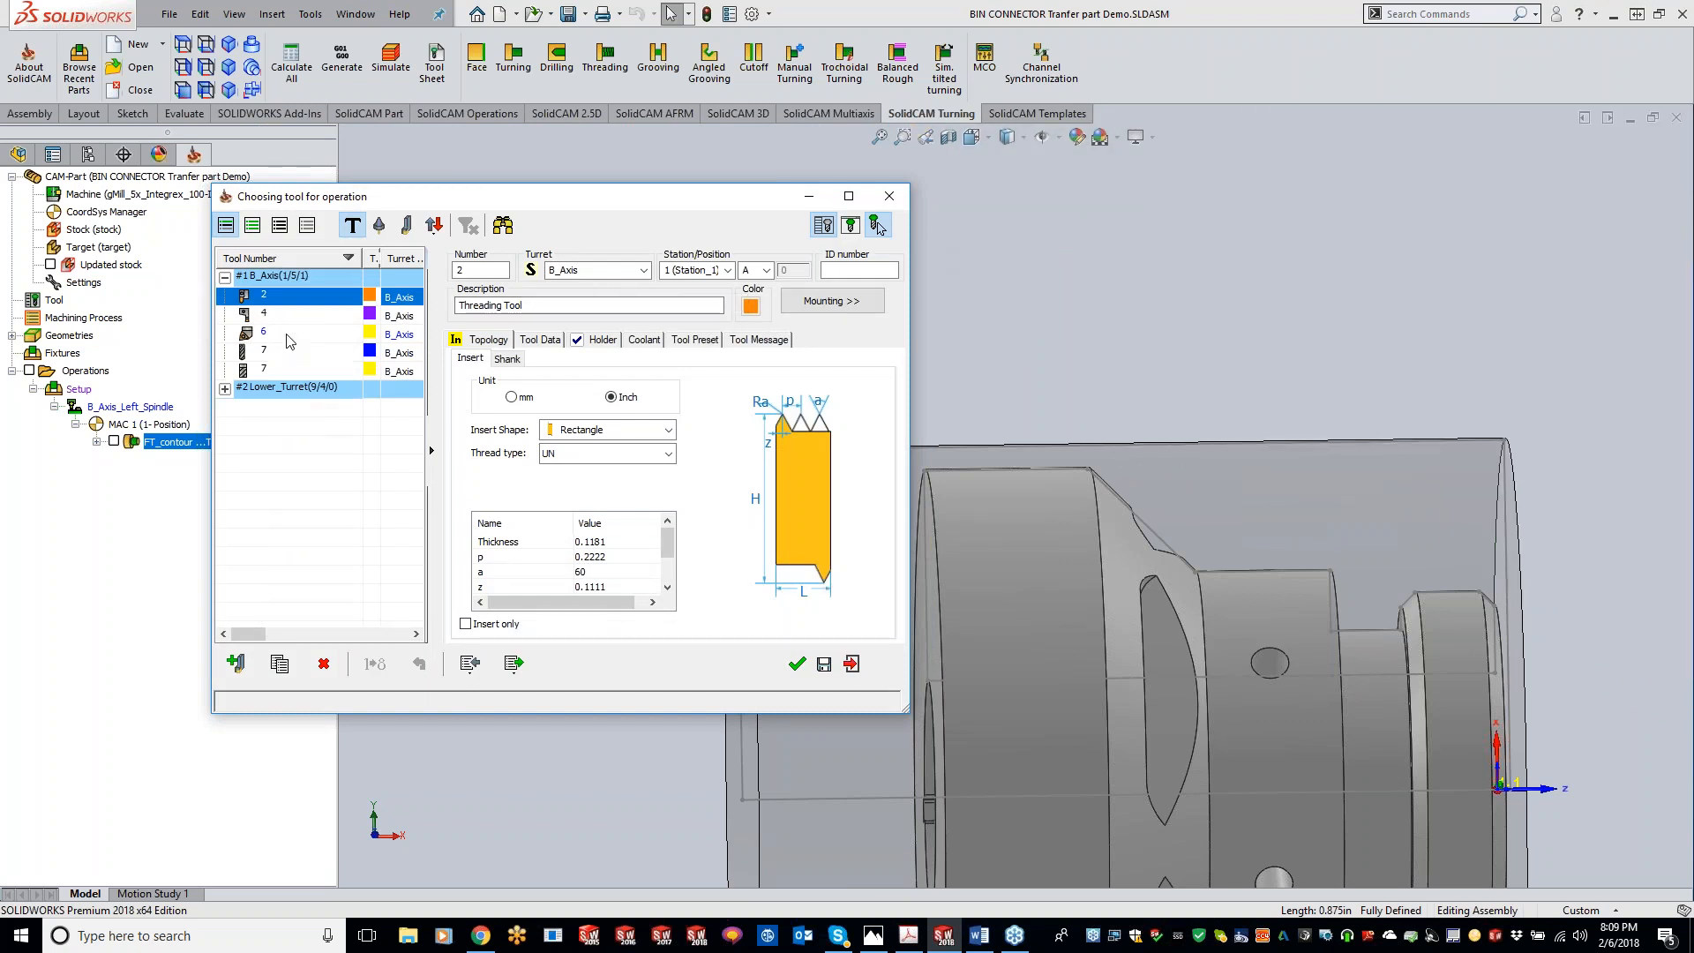
pyautogui.click(288, 334)
pyautogui.click(797, 664)
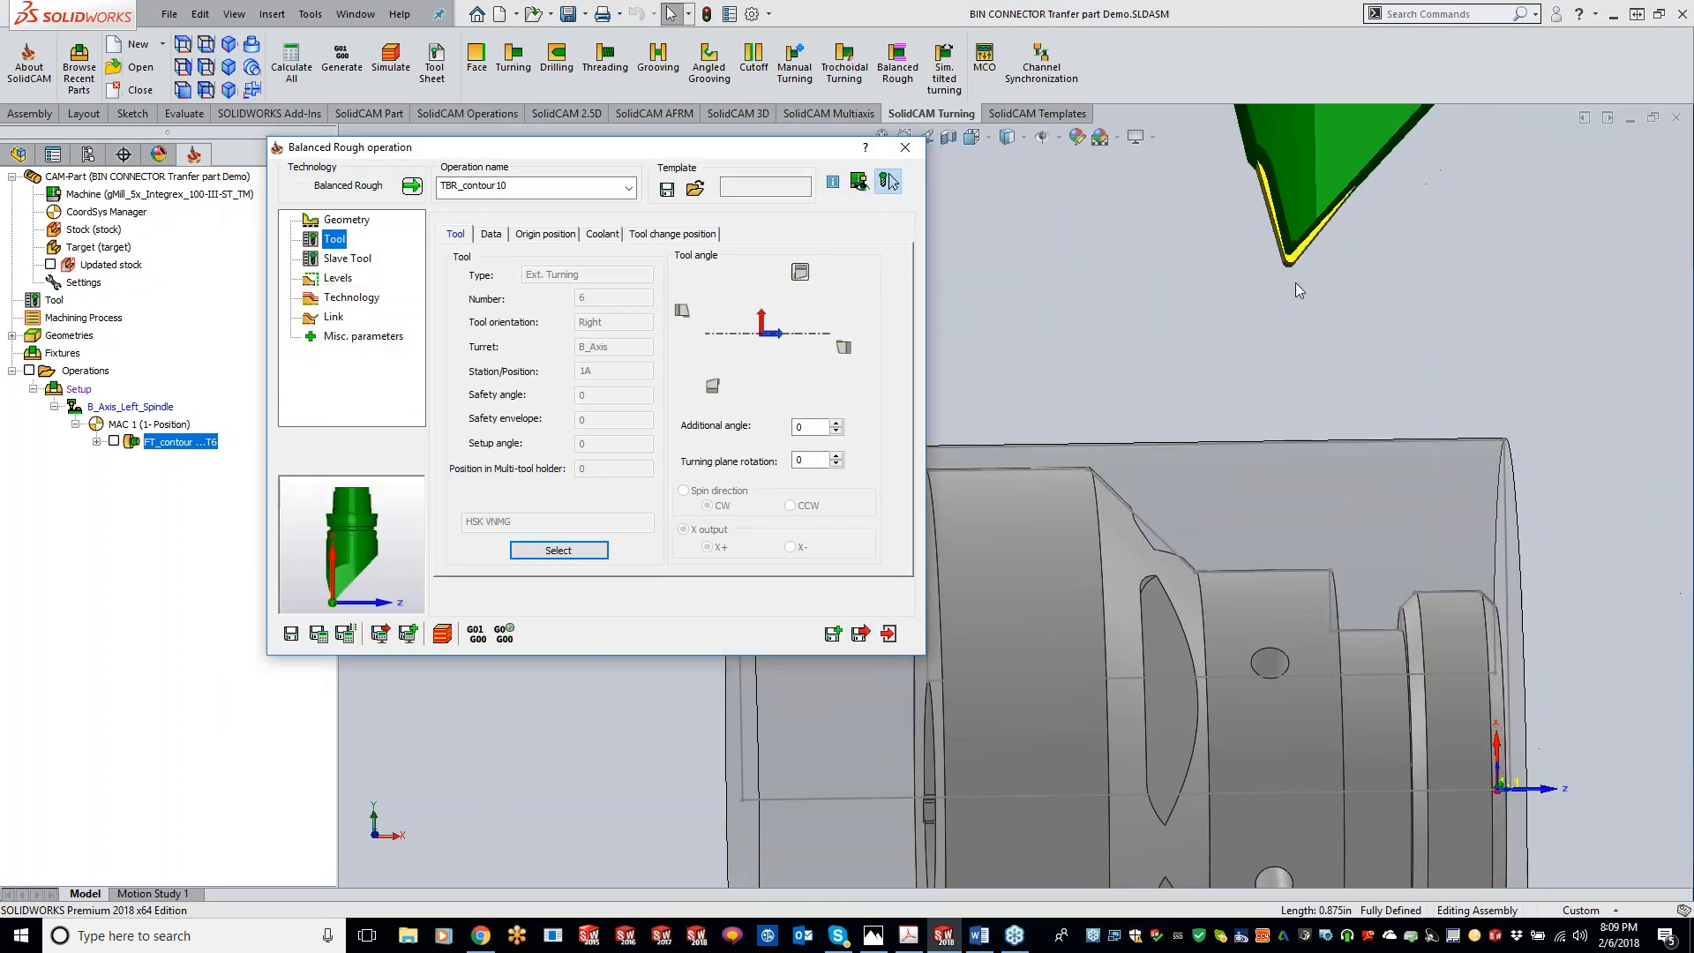
# Step: Select tool 1, the 80 deg rough lower tool, from the Lower_Turret as the slave tool
pyautogui.scroll(3, 1389, 383)
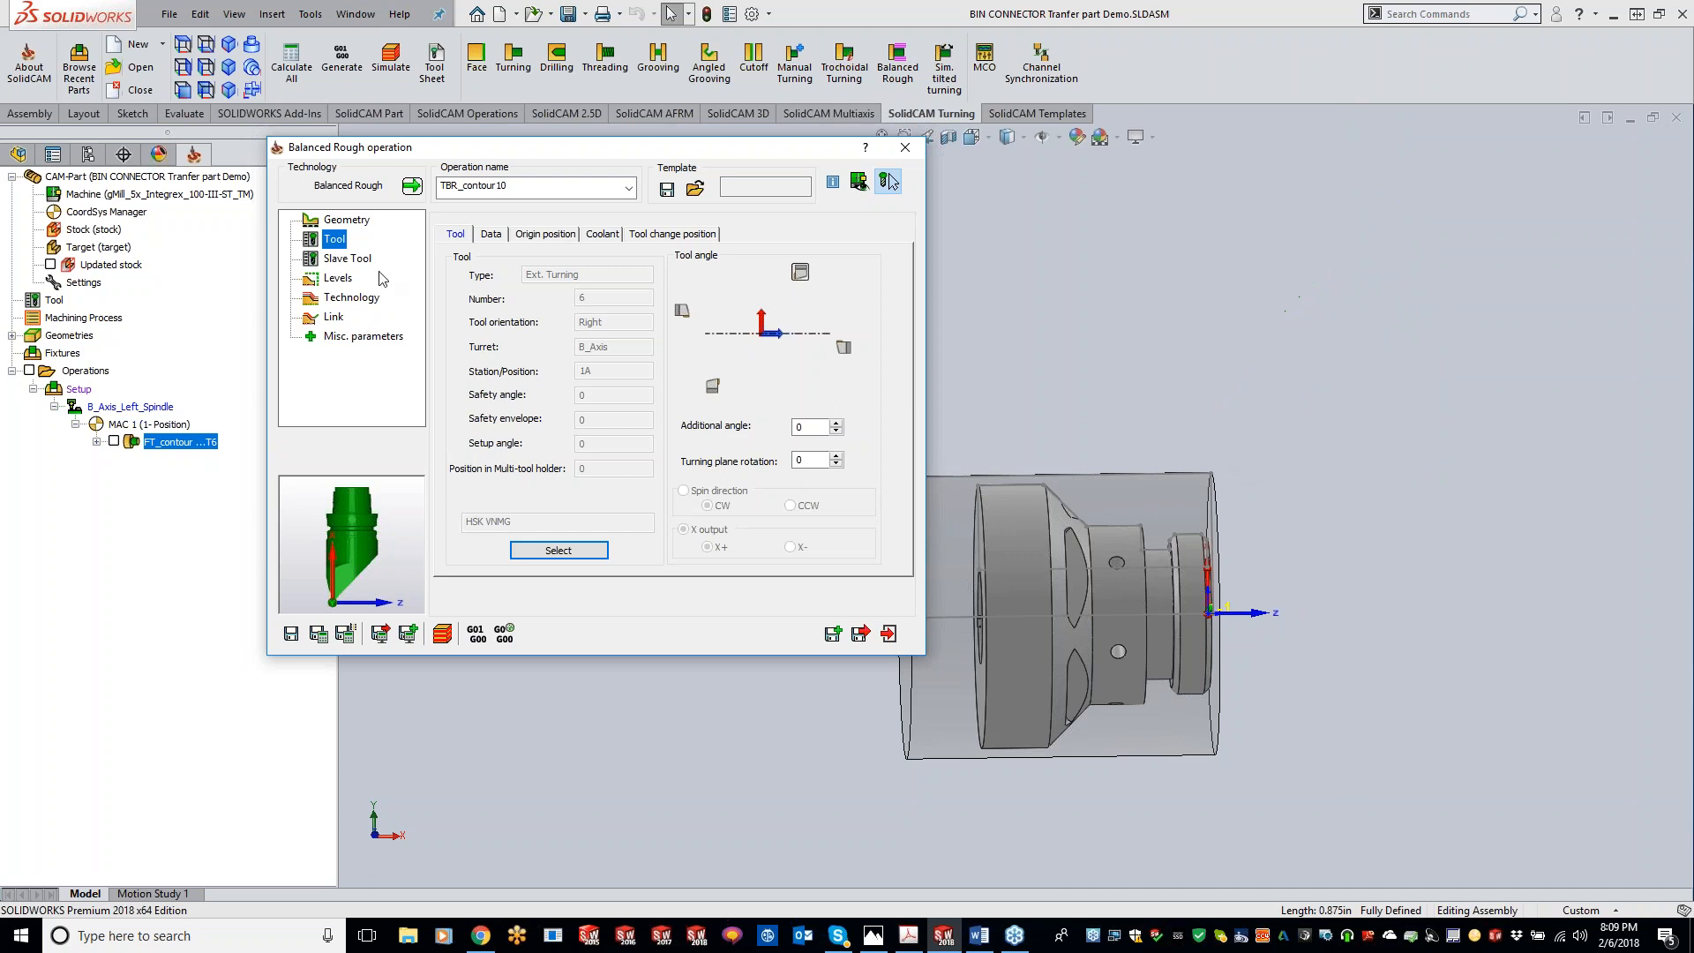
pyautogui.click(347, 258)
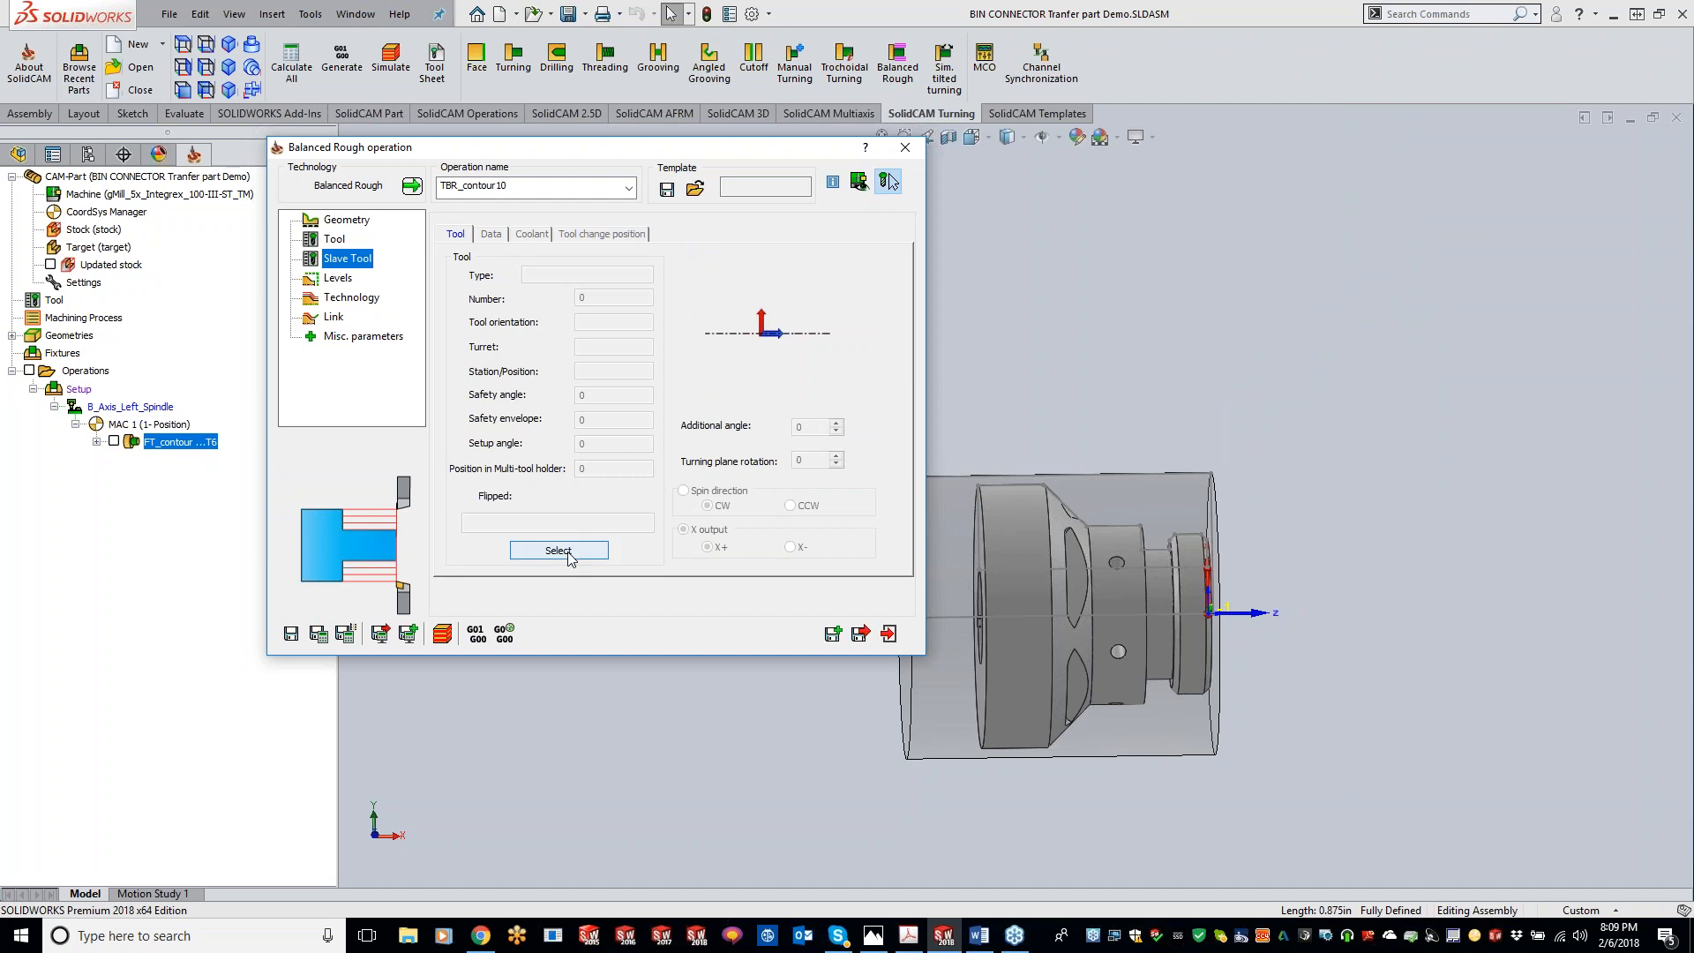
pyautogui.click(568, 552)
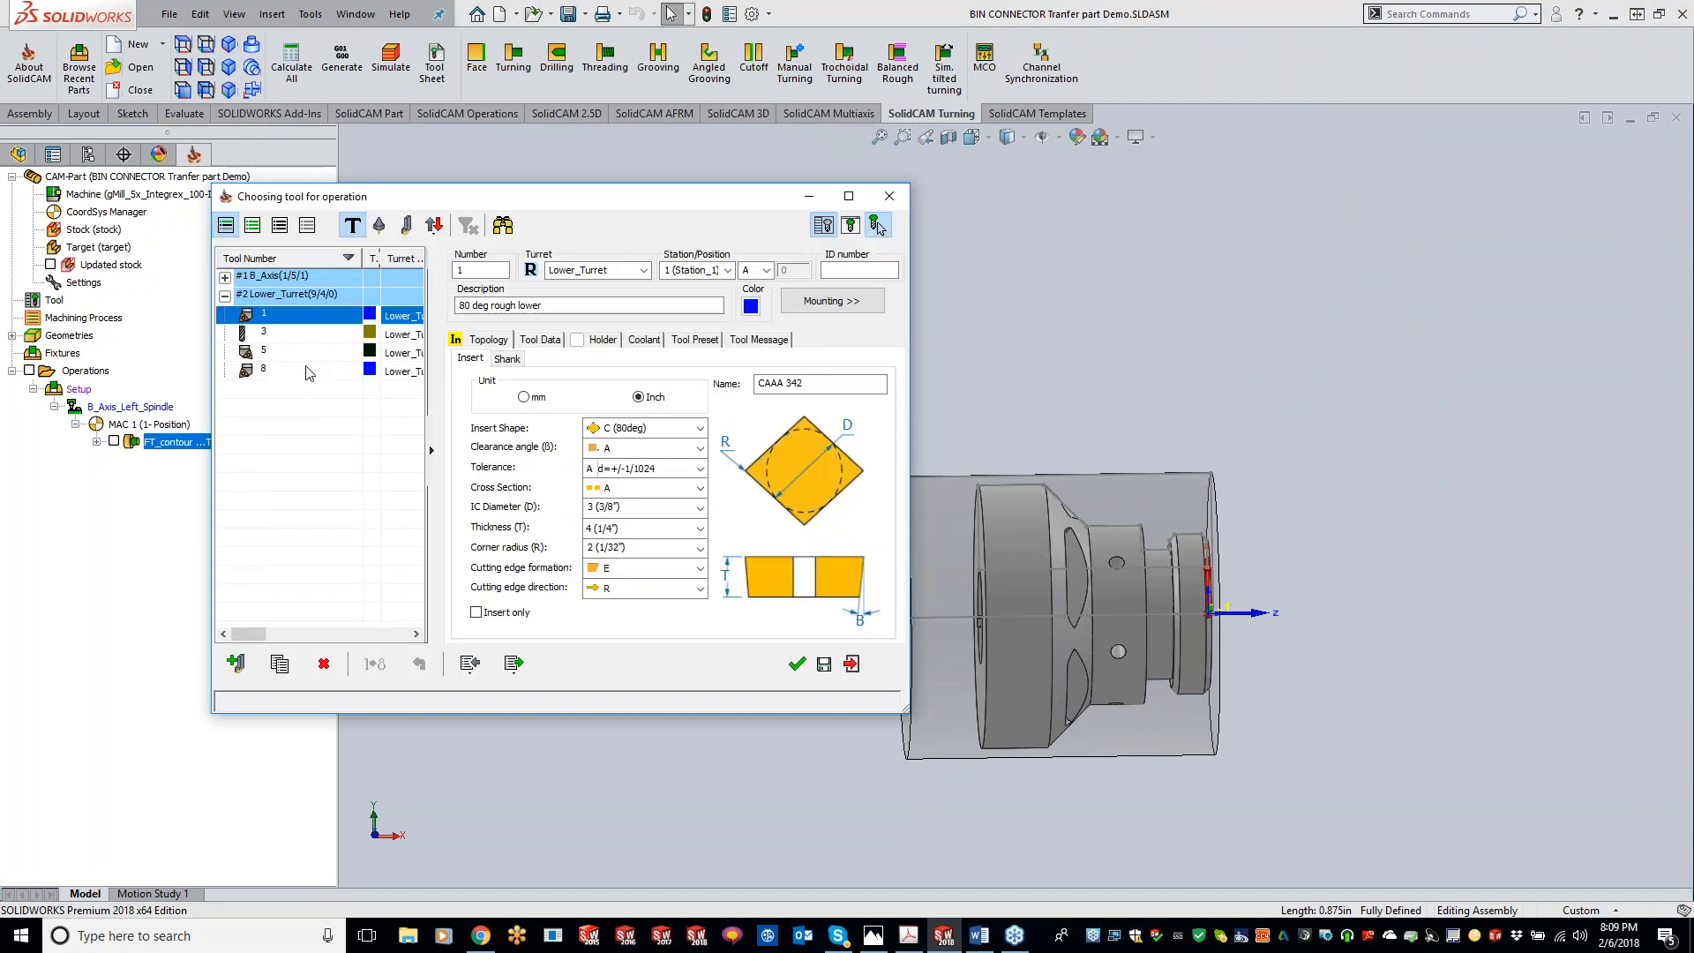
pyautogui.doubleClick(280, 323)
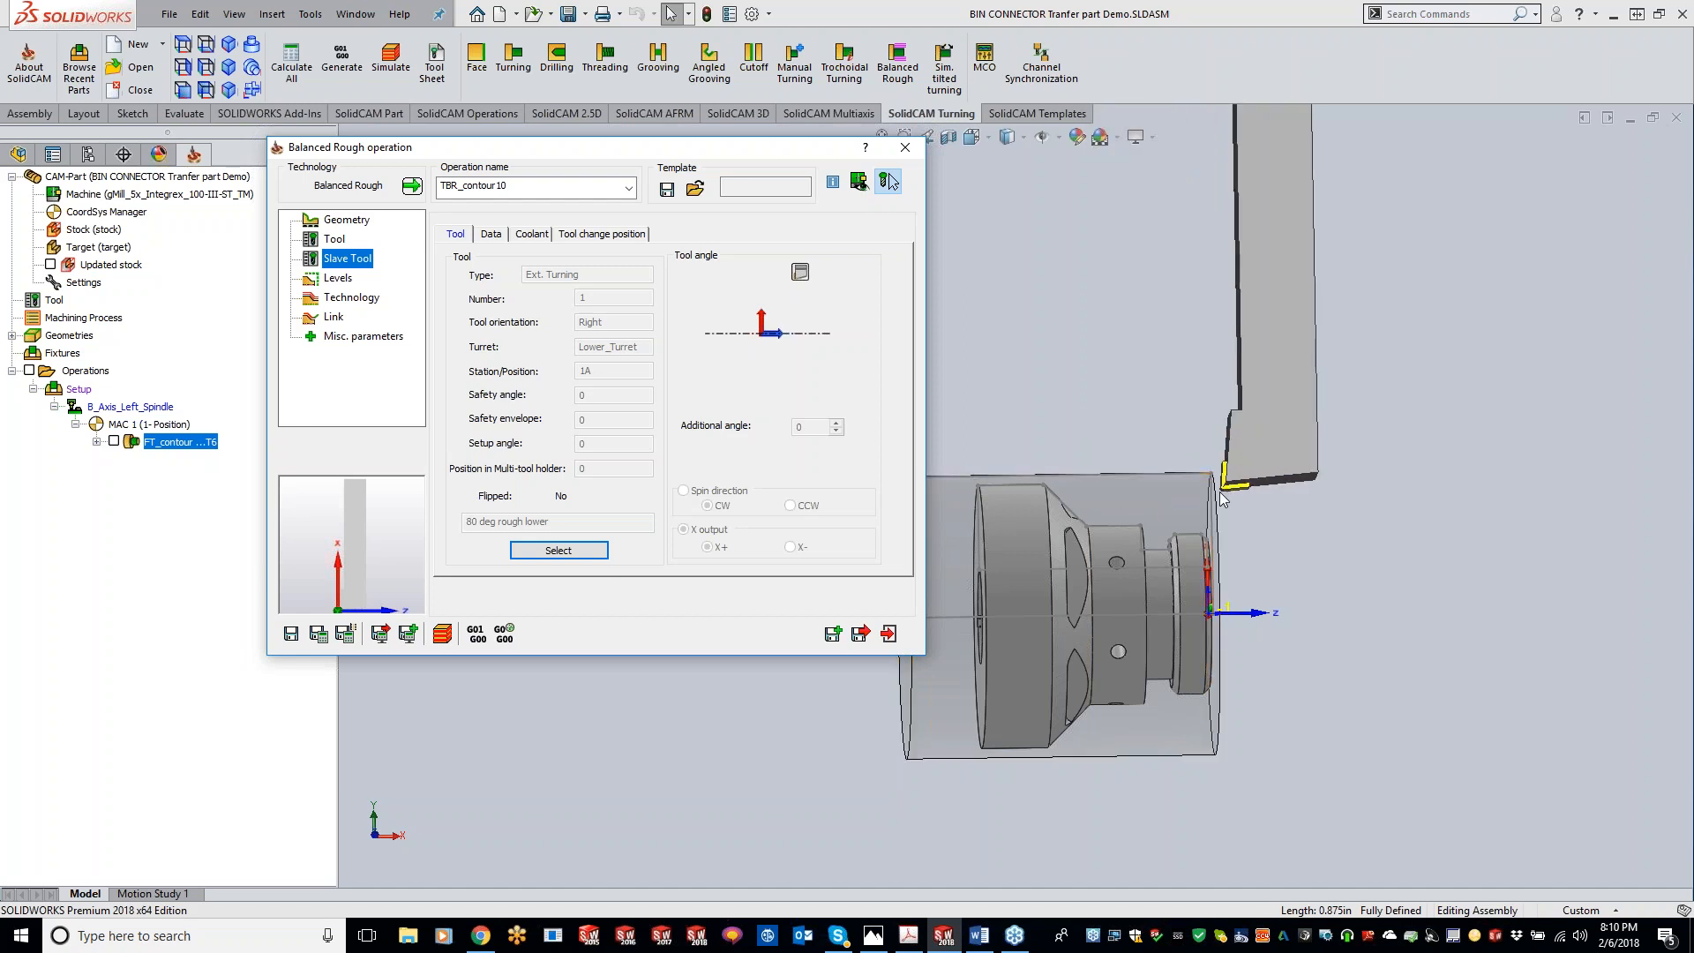
# Step: Set the technology's balanced mode to Trailing
pyautogui.click(336, 281)
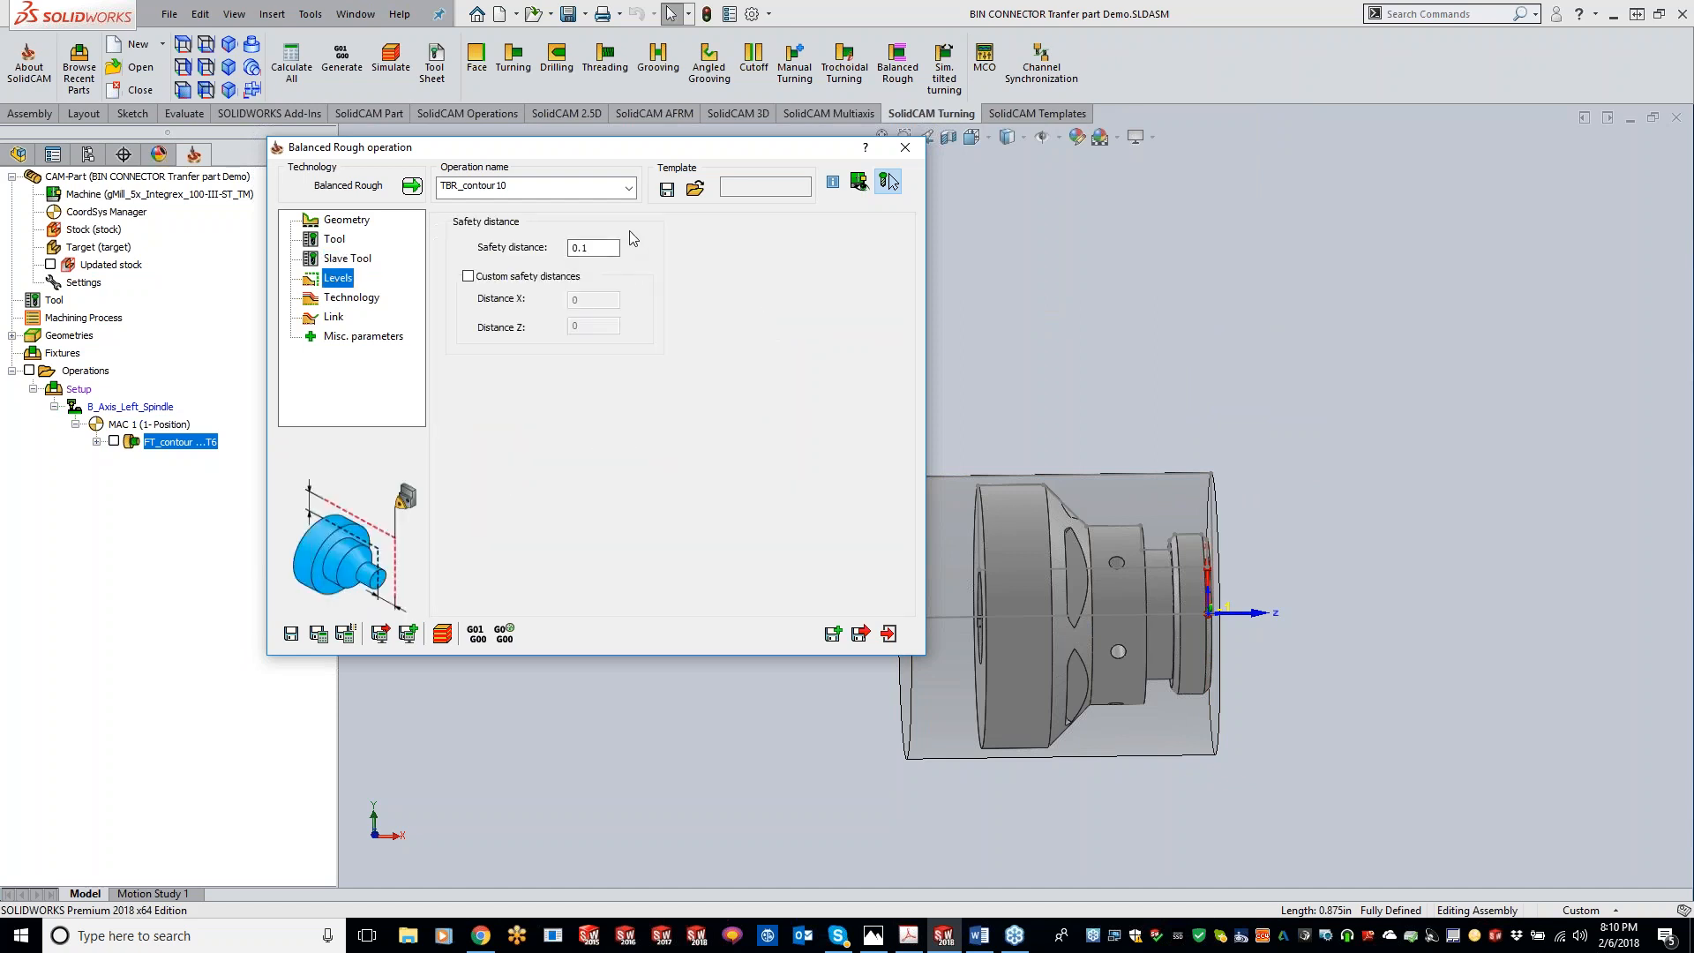
pyautogui.click(354, 299)
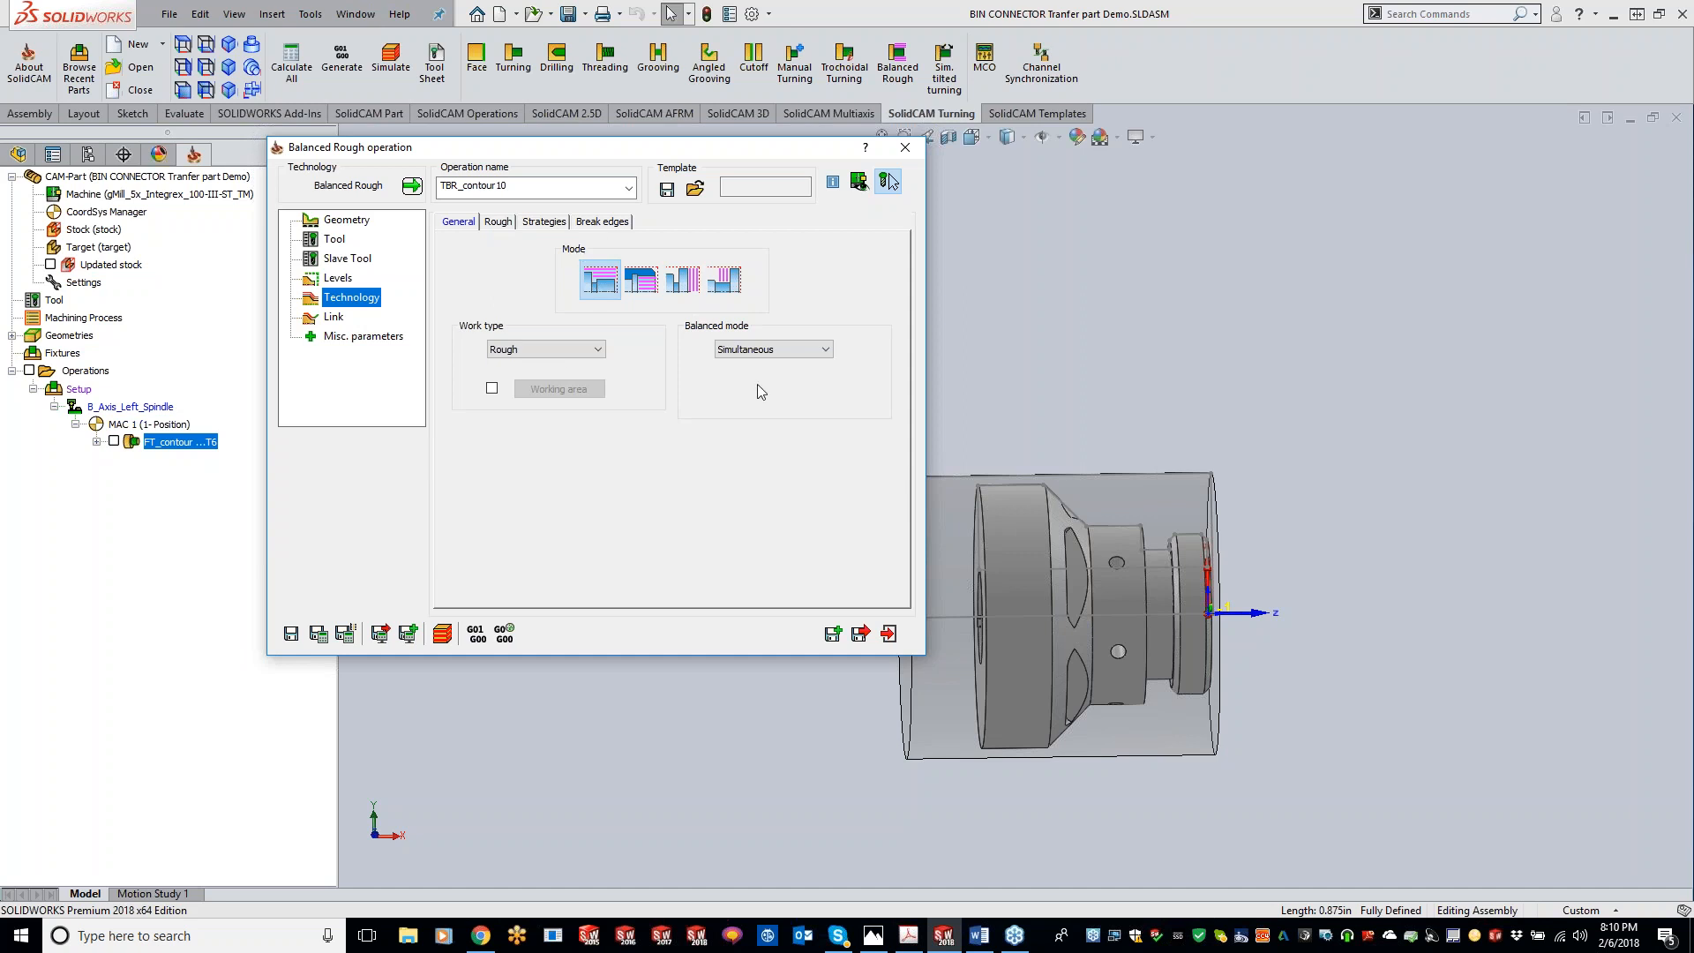
pyautogui.moveTo(781, 359)
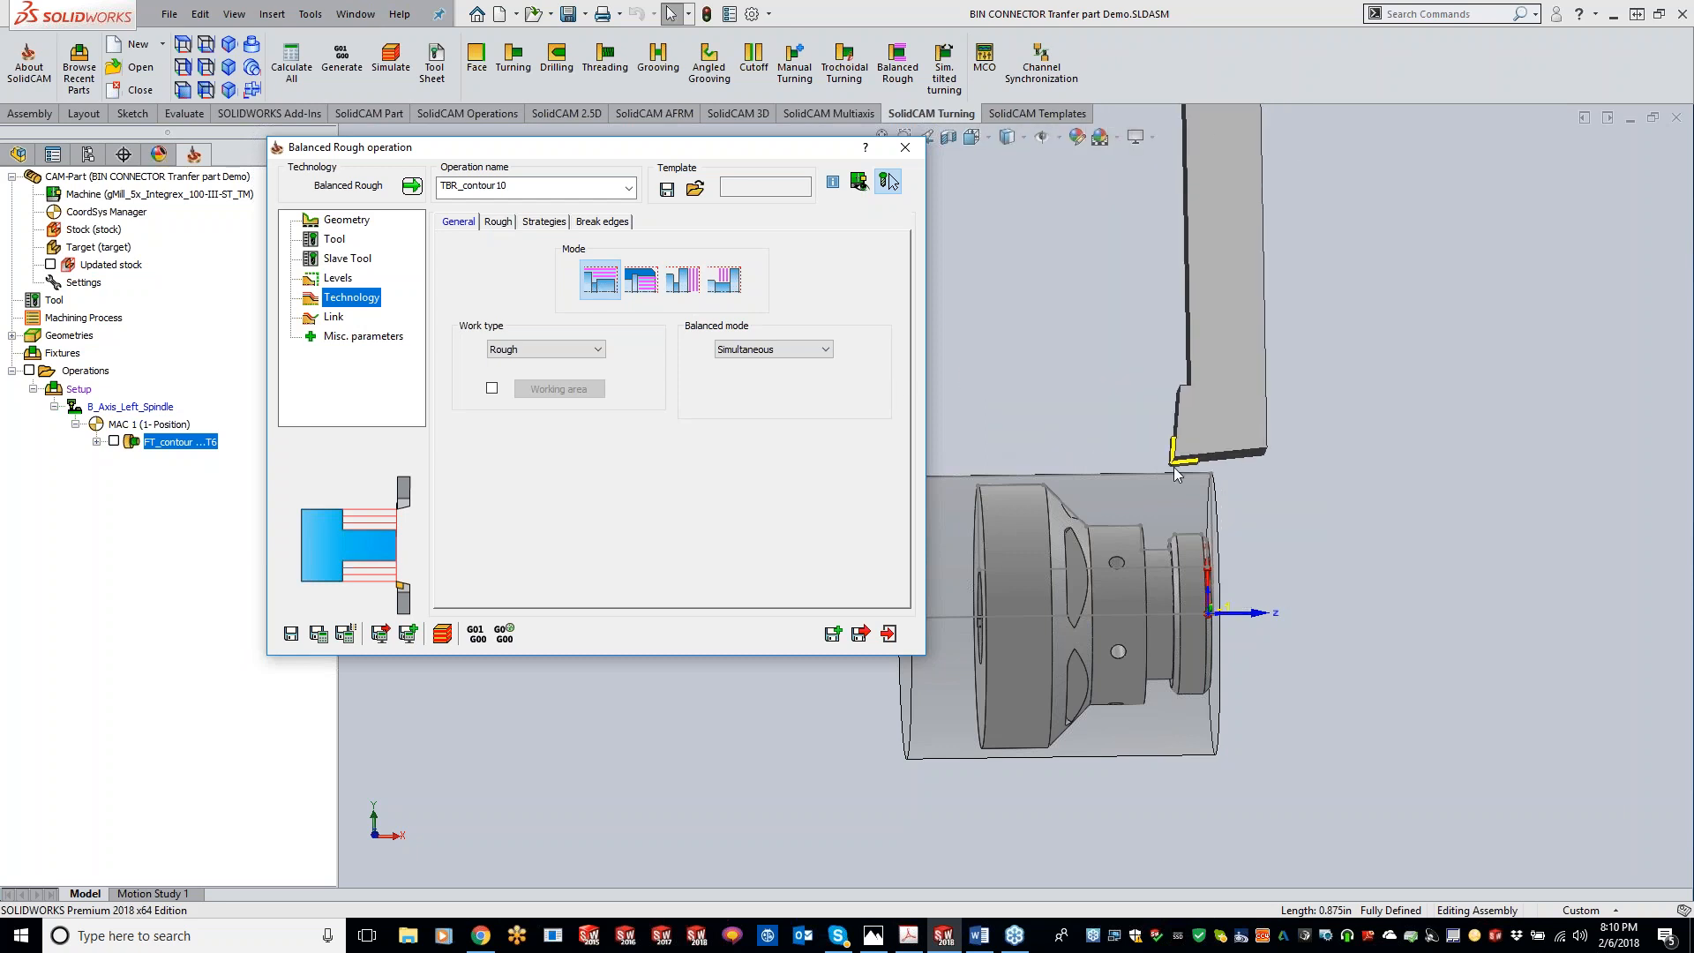
pyautogui.click(773, 349)
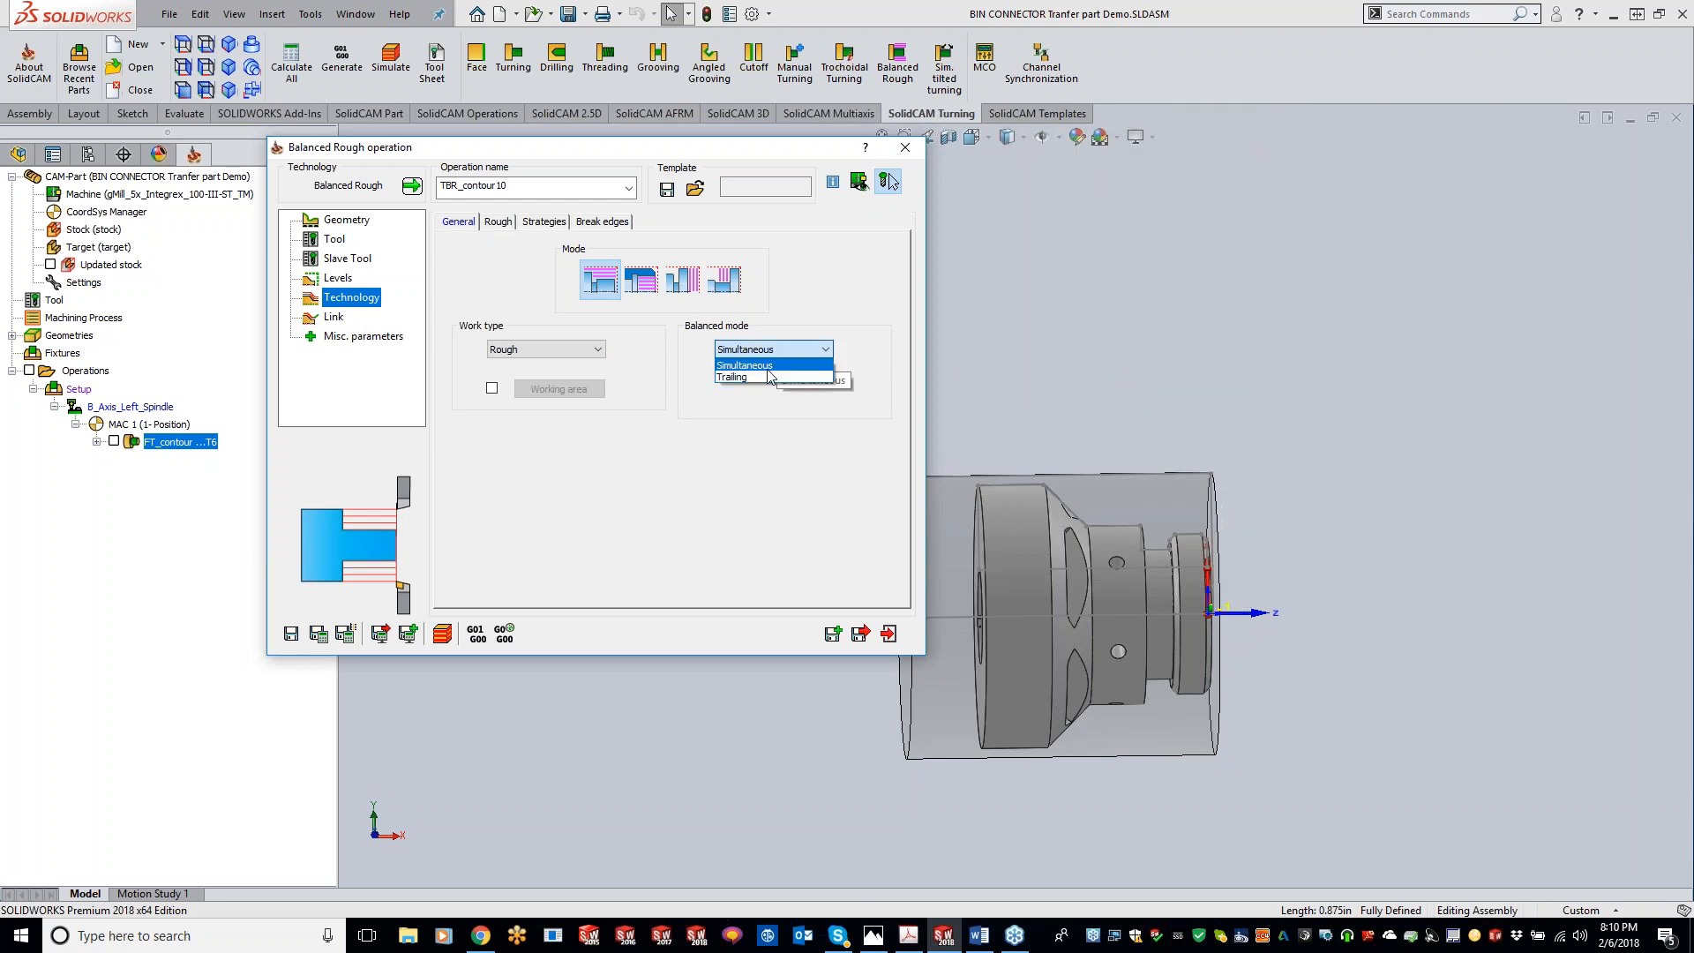
pyautogui.click(766, 378)
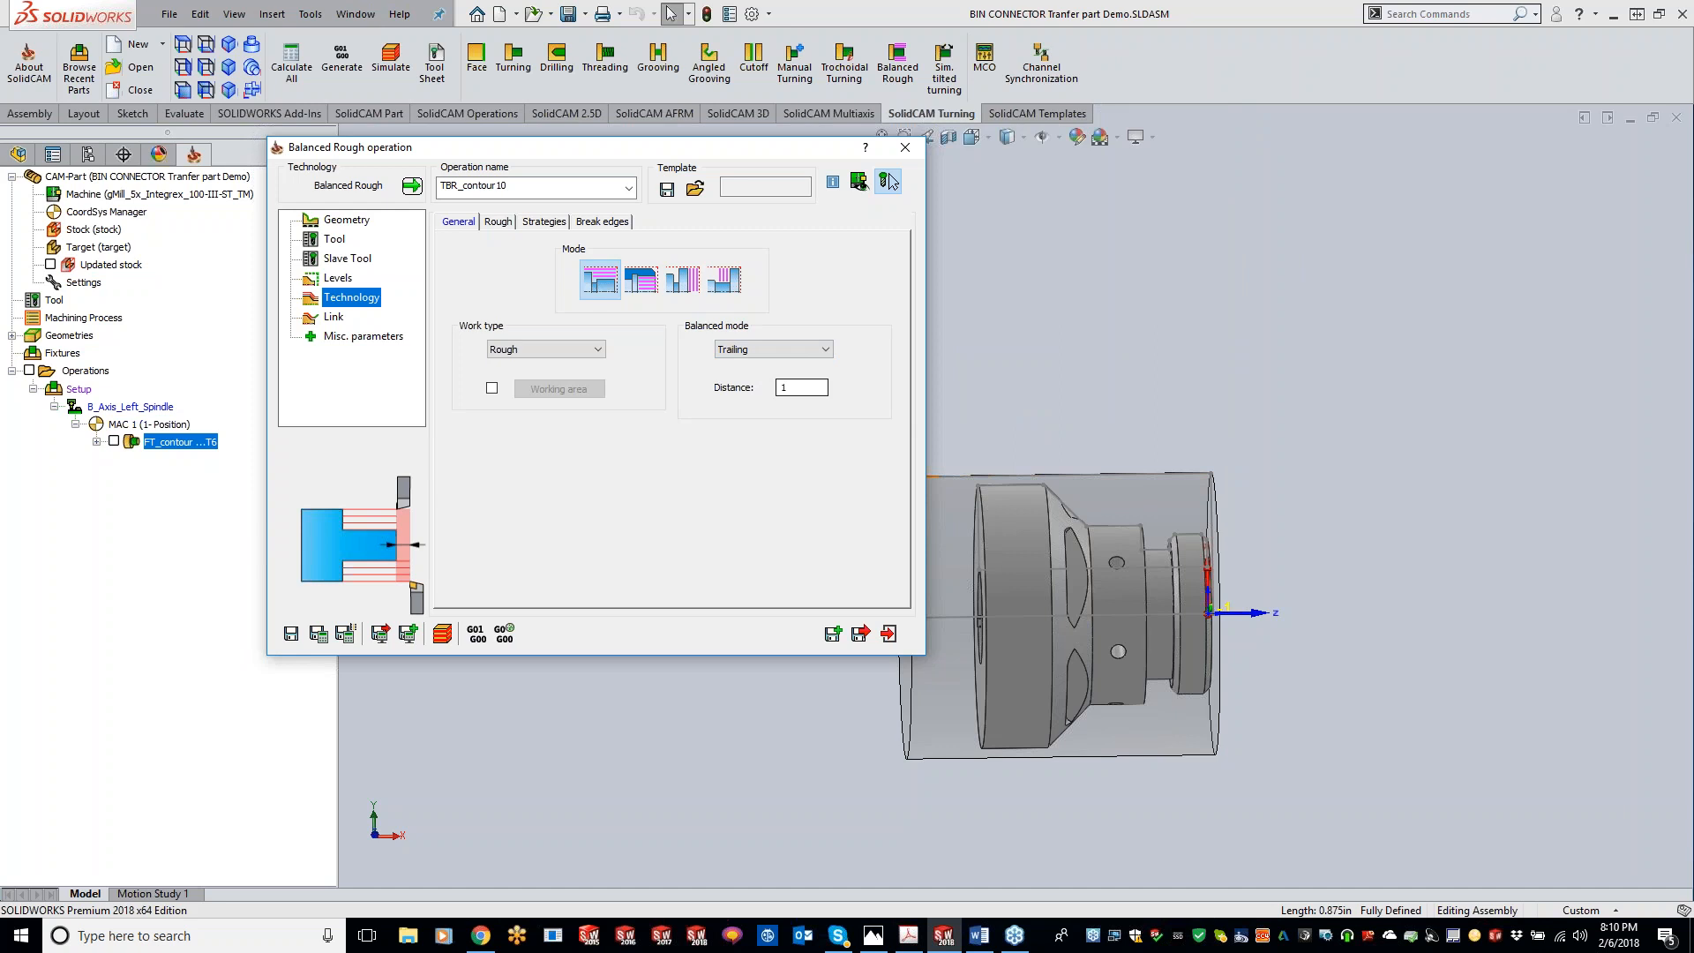
# Step: Set the trailing distance to 0.25 and save and calculate the operation
pyautogui.doubleClick(795, 390)
pyautogui.write('.25')
pyautogui.click(318, 634)
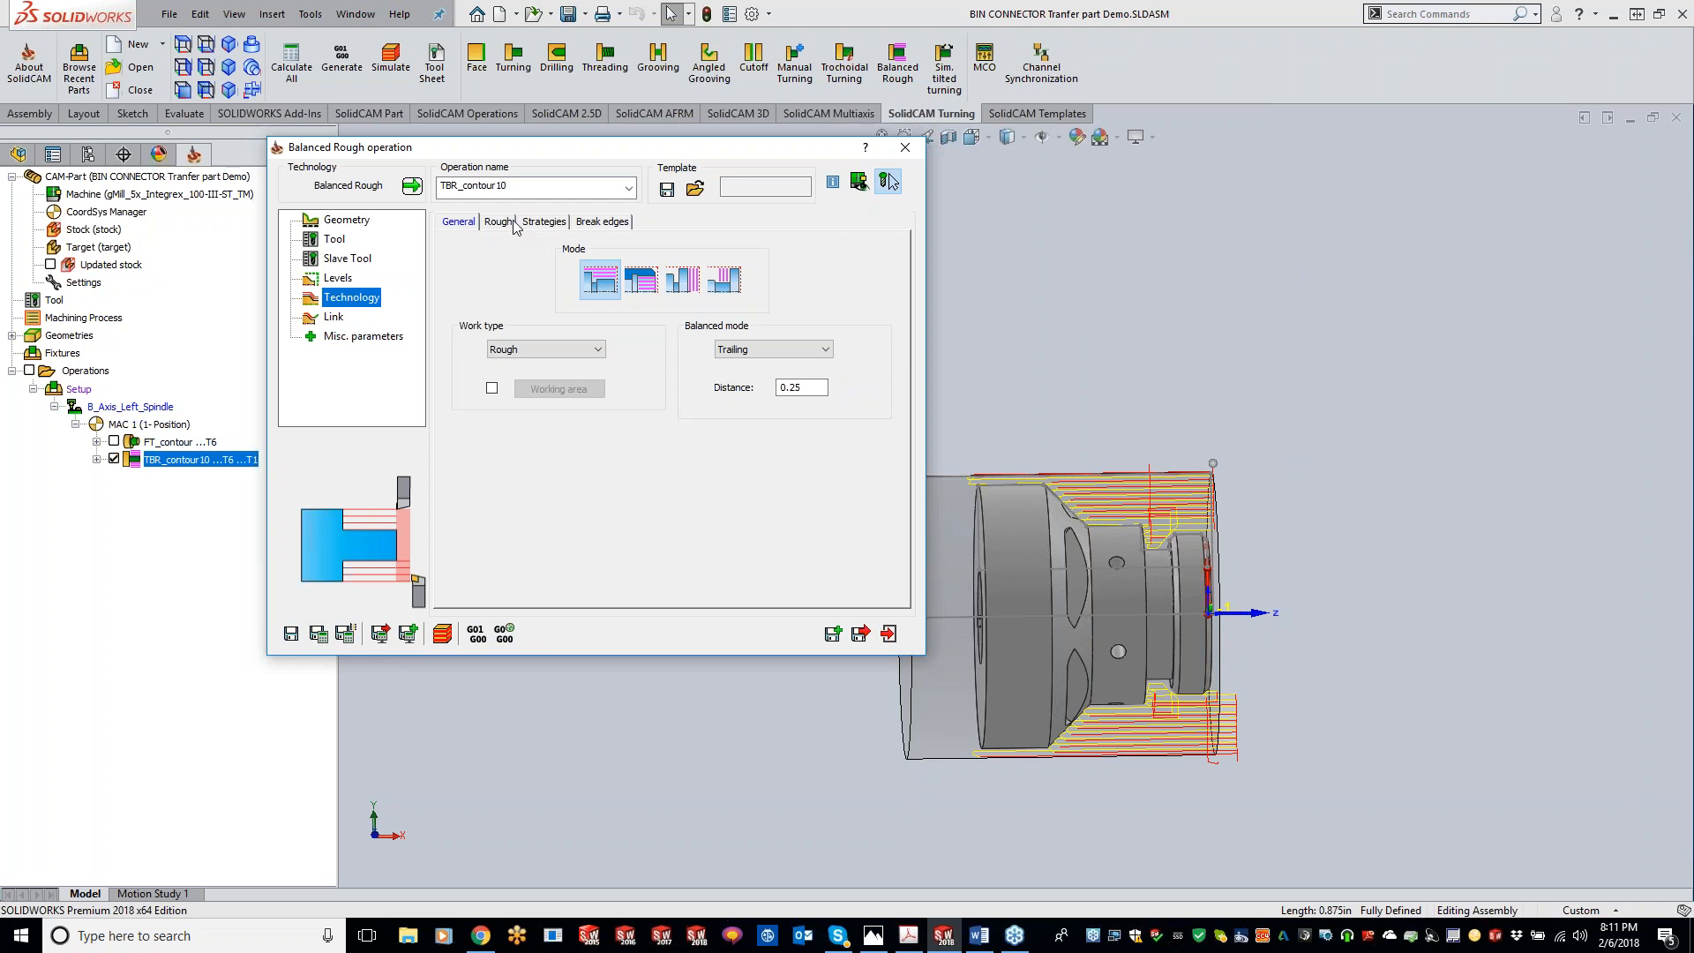
# Step: Review the descending motion strategy, recalculate, and run a Turning simulation of the trailing balanced rough toolpath
pyautogui.click(540, 222)
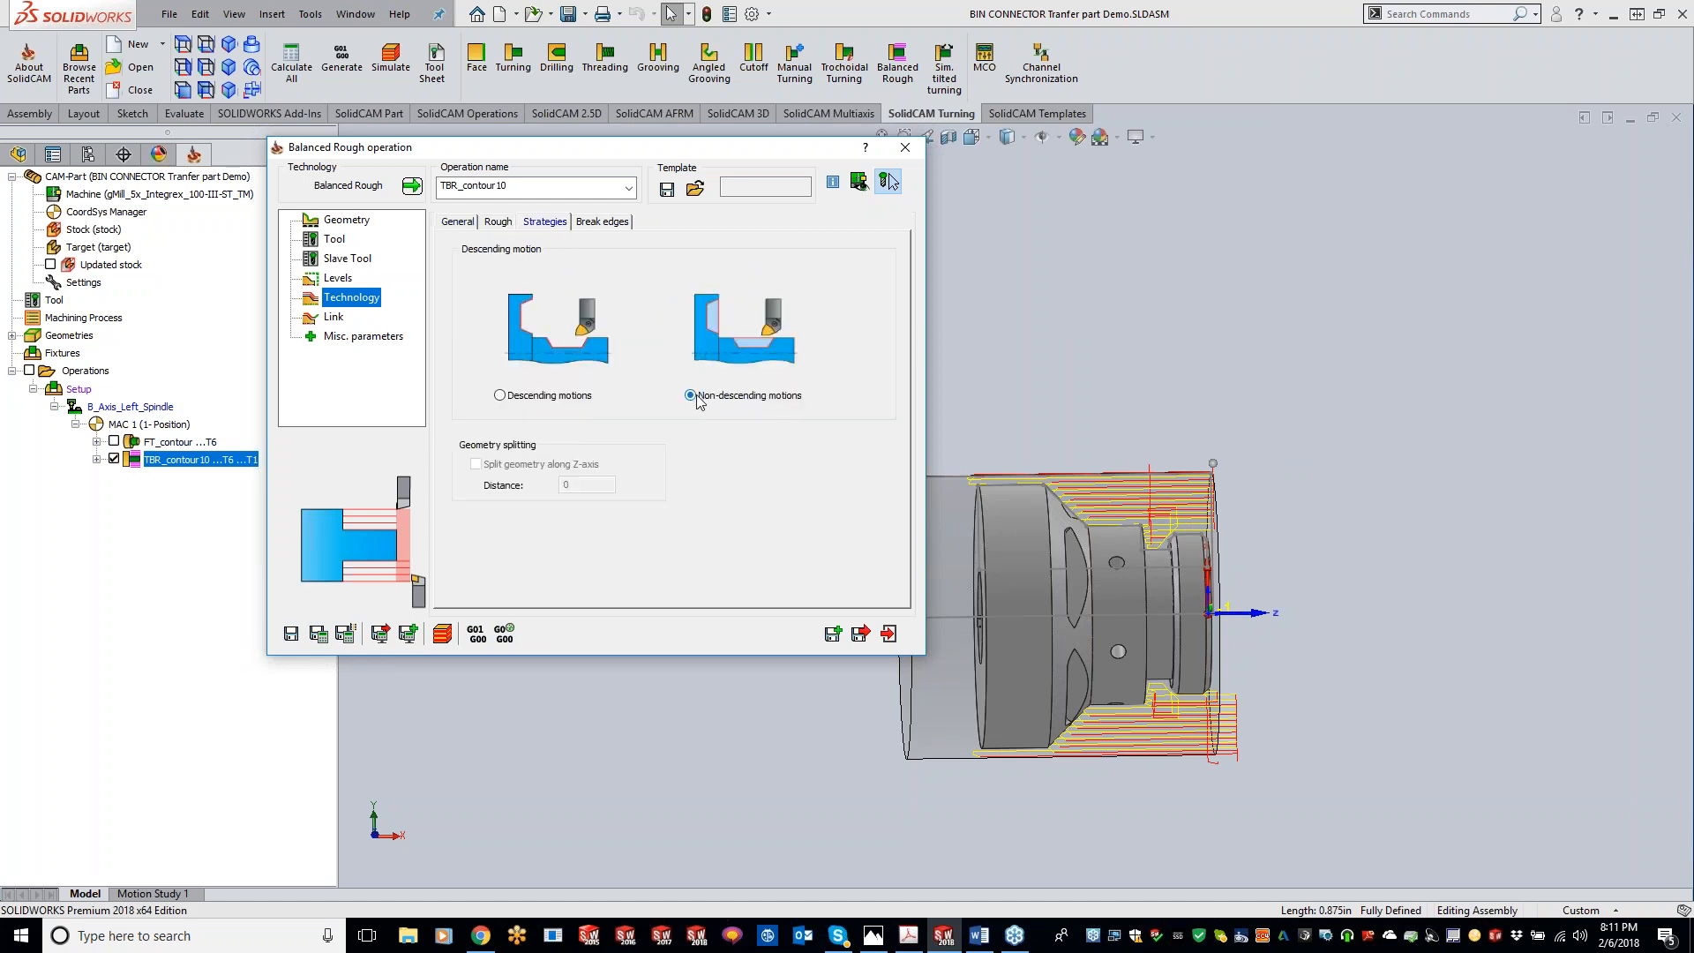
pyautogui.click(318, 635)
pyautogui.click(443, 635)
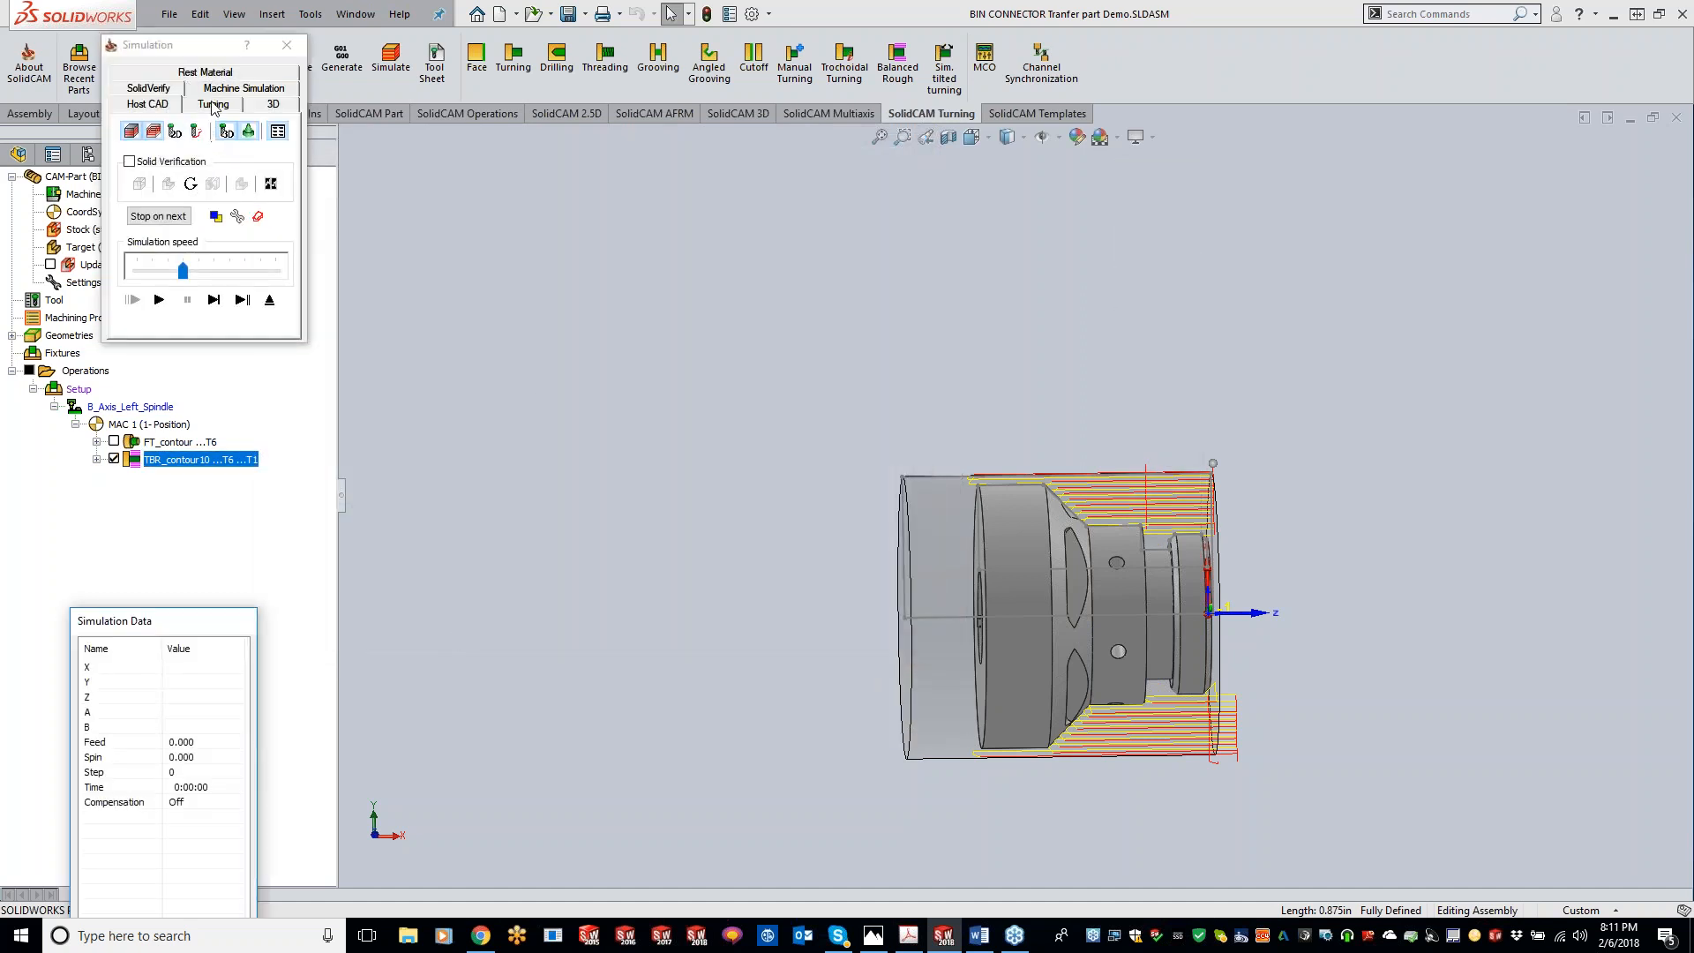
pyautogui.click(213, 105)
pyautogui.click(214, 283)
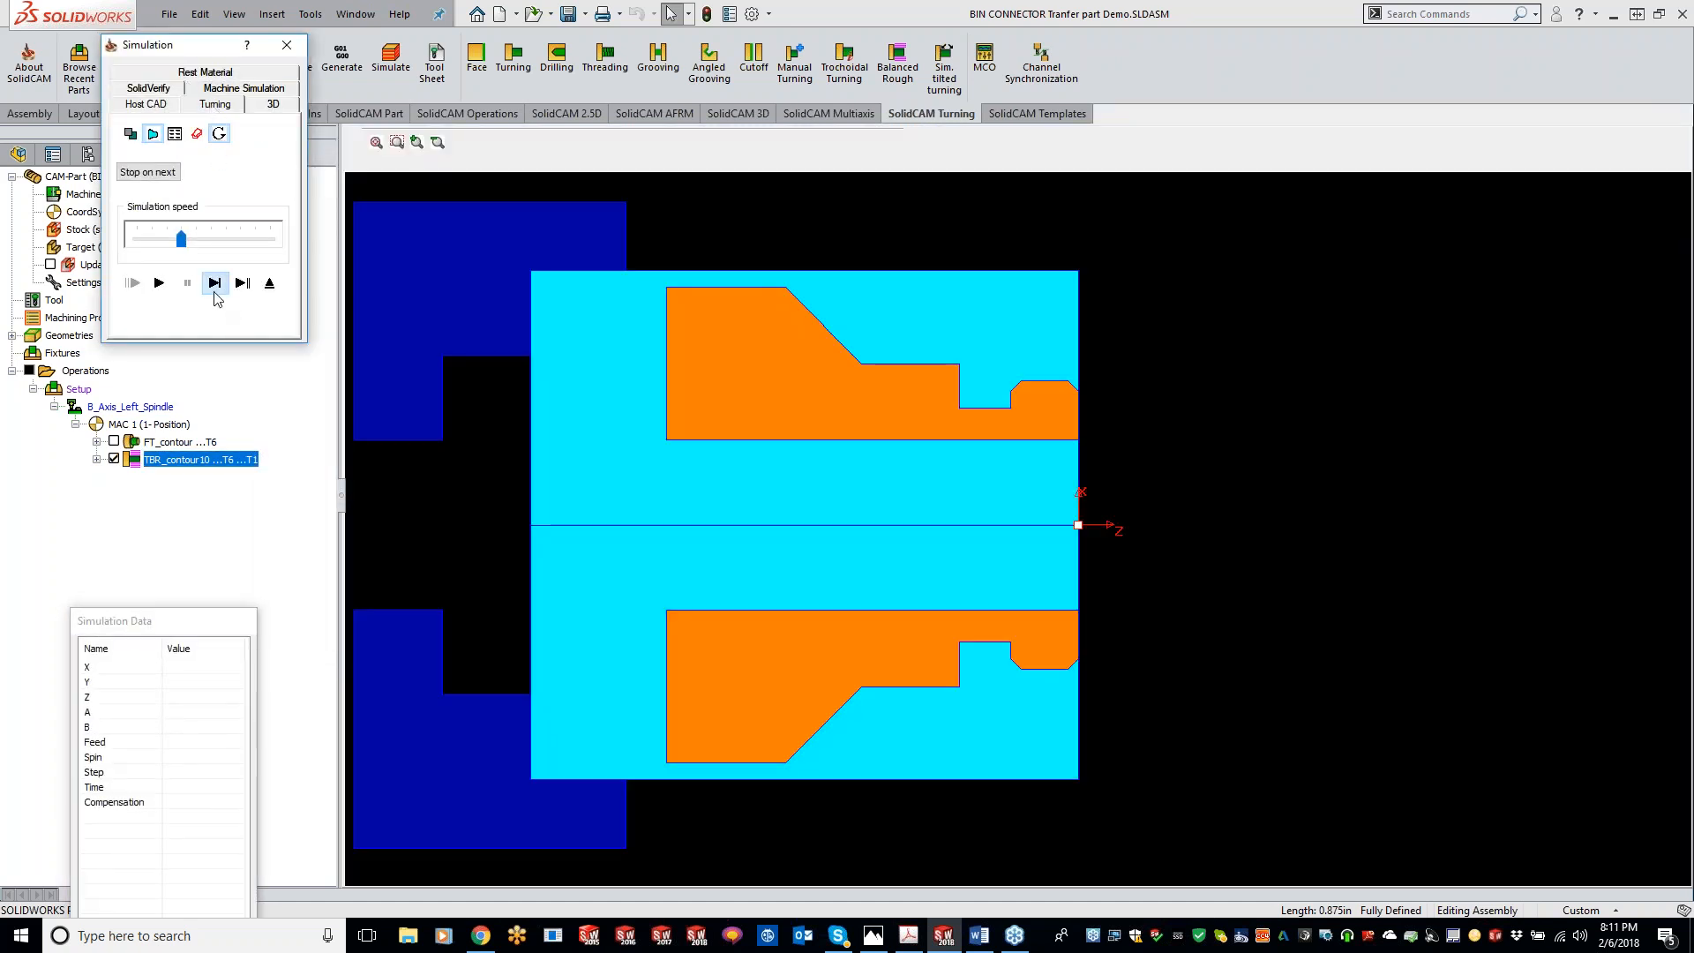
pyautogui.click(215, 284)
pyautogui.click(215, 284)
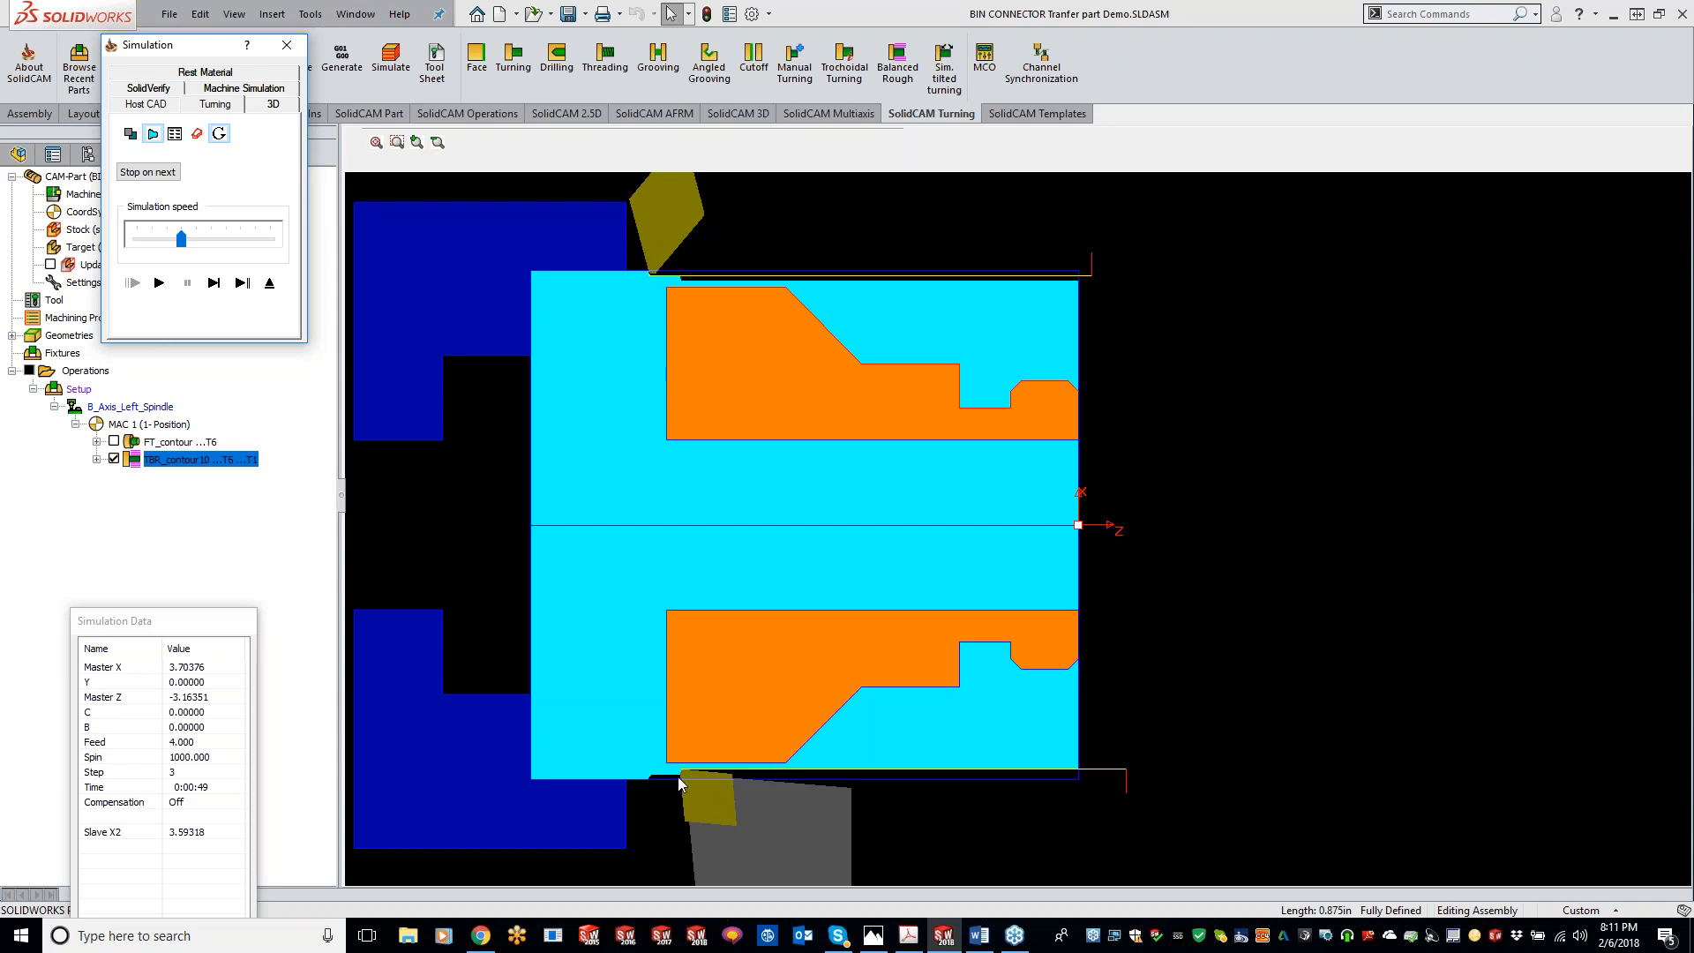
pyautogui.click(160, 283)
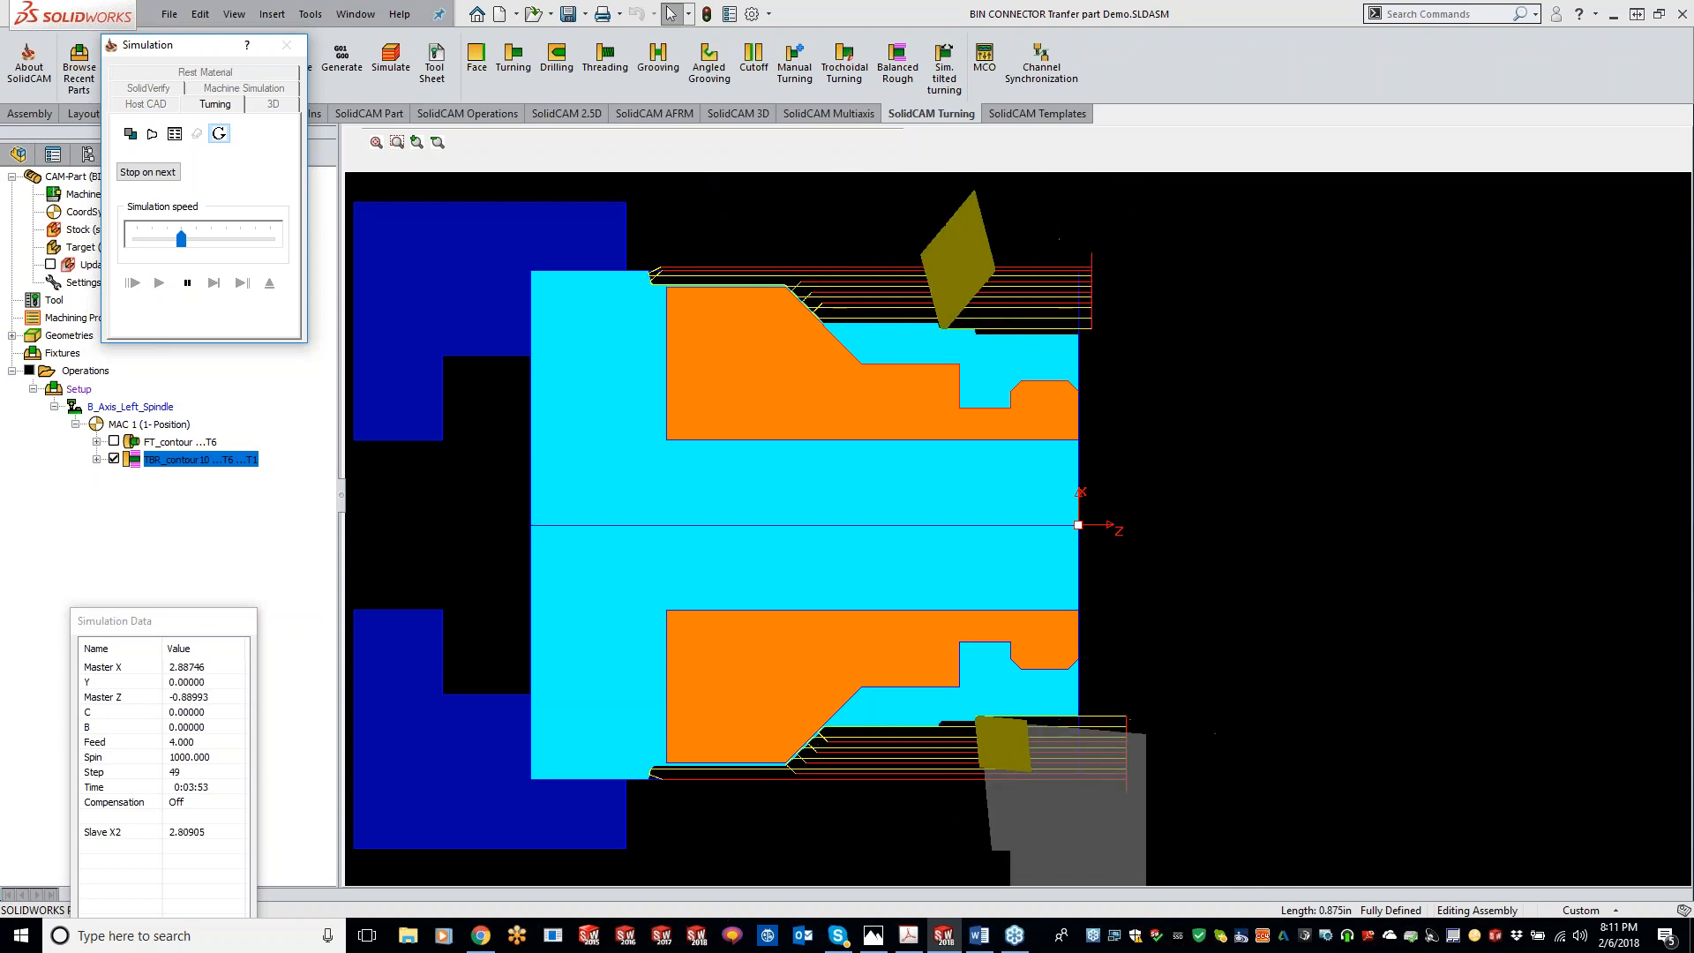
pyautogui.click(212, 285)
pyautogui.click(286, 45)
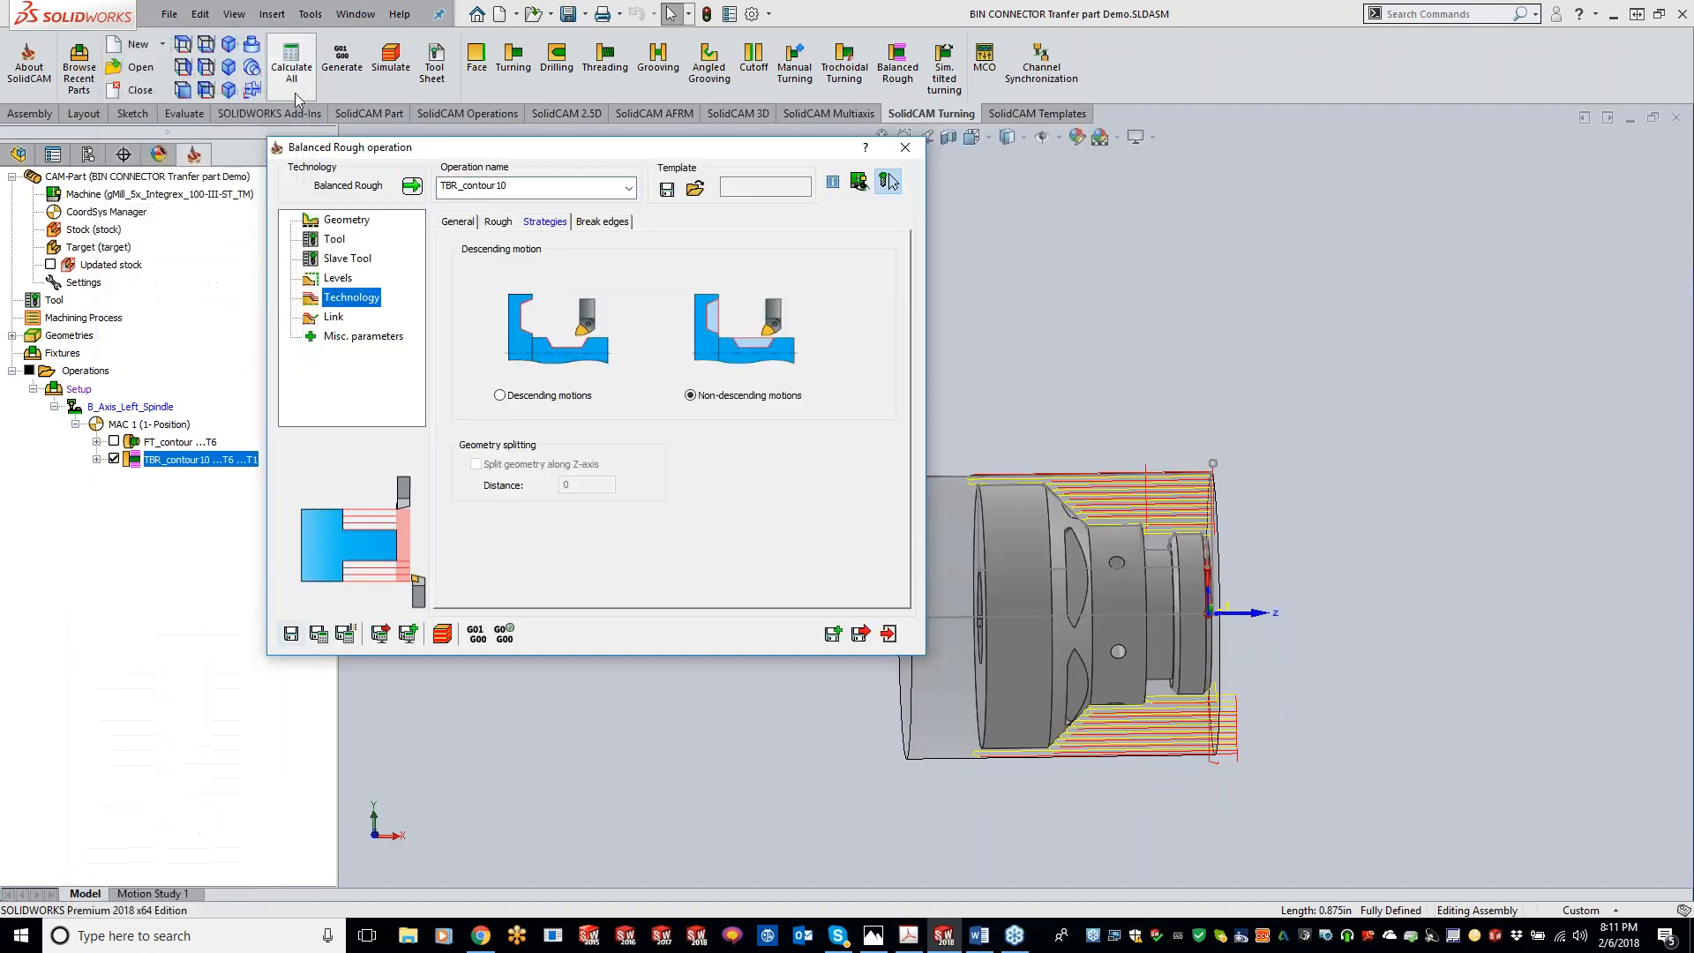
# Step: Switch the balanced mode to Simultaneous and save and calculate the operation
pyautogui.click(462, 221)
pyautogui.click(812, 352)
pyautogui.click(799, 369)
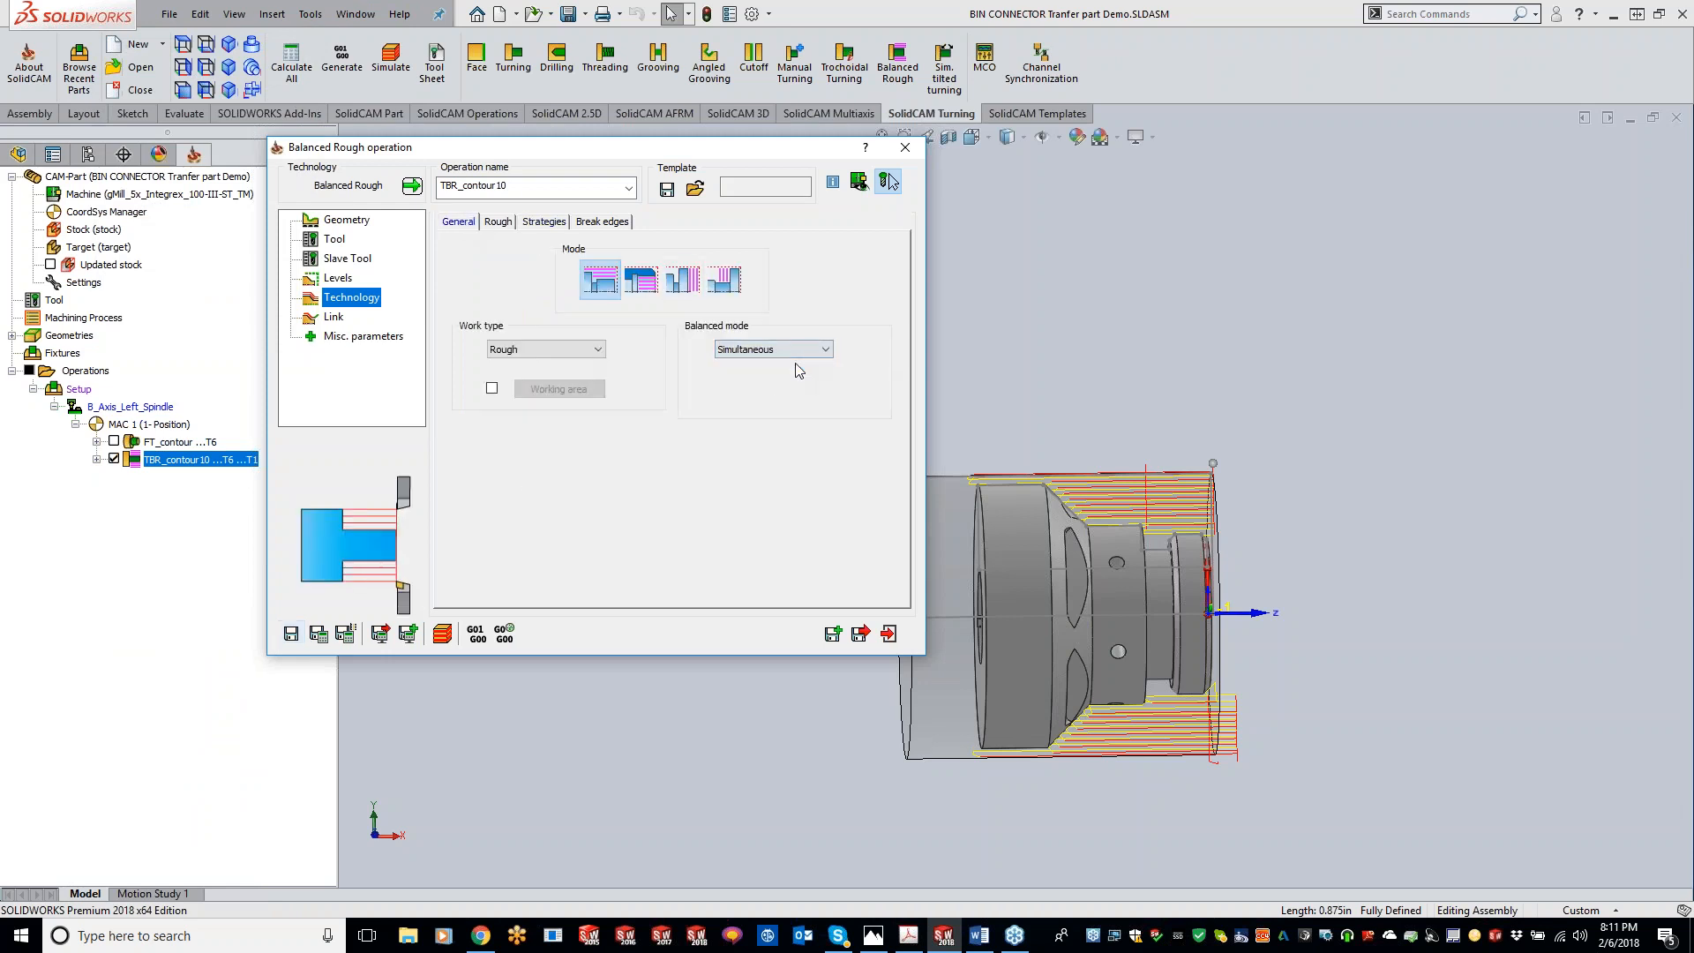
pyautogui.click(319, 634)
# Step: Simulate the simultaneous balanced rough toolpath in Turning view
pyautogui.click(441, 633)
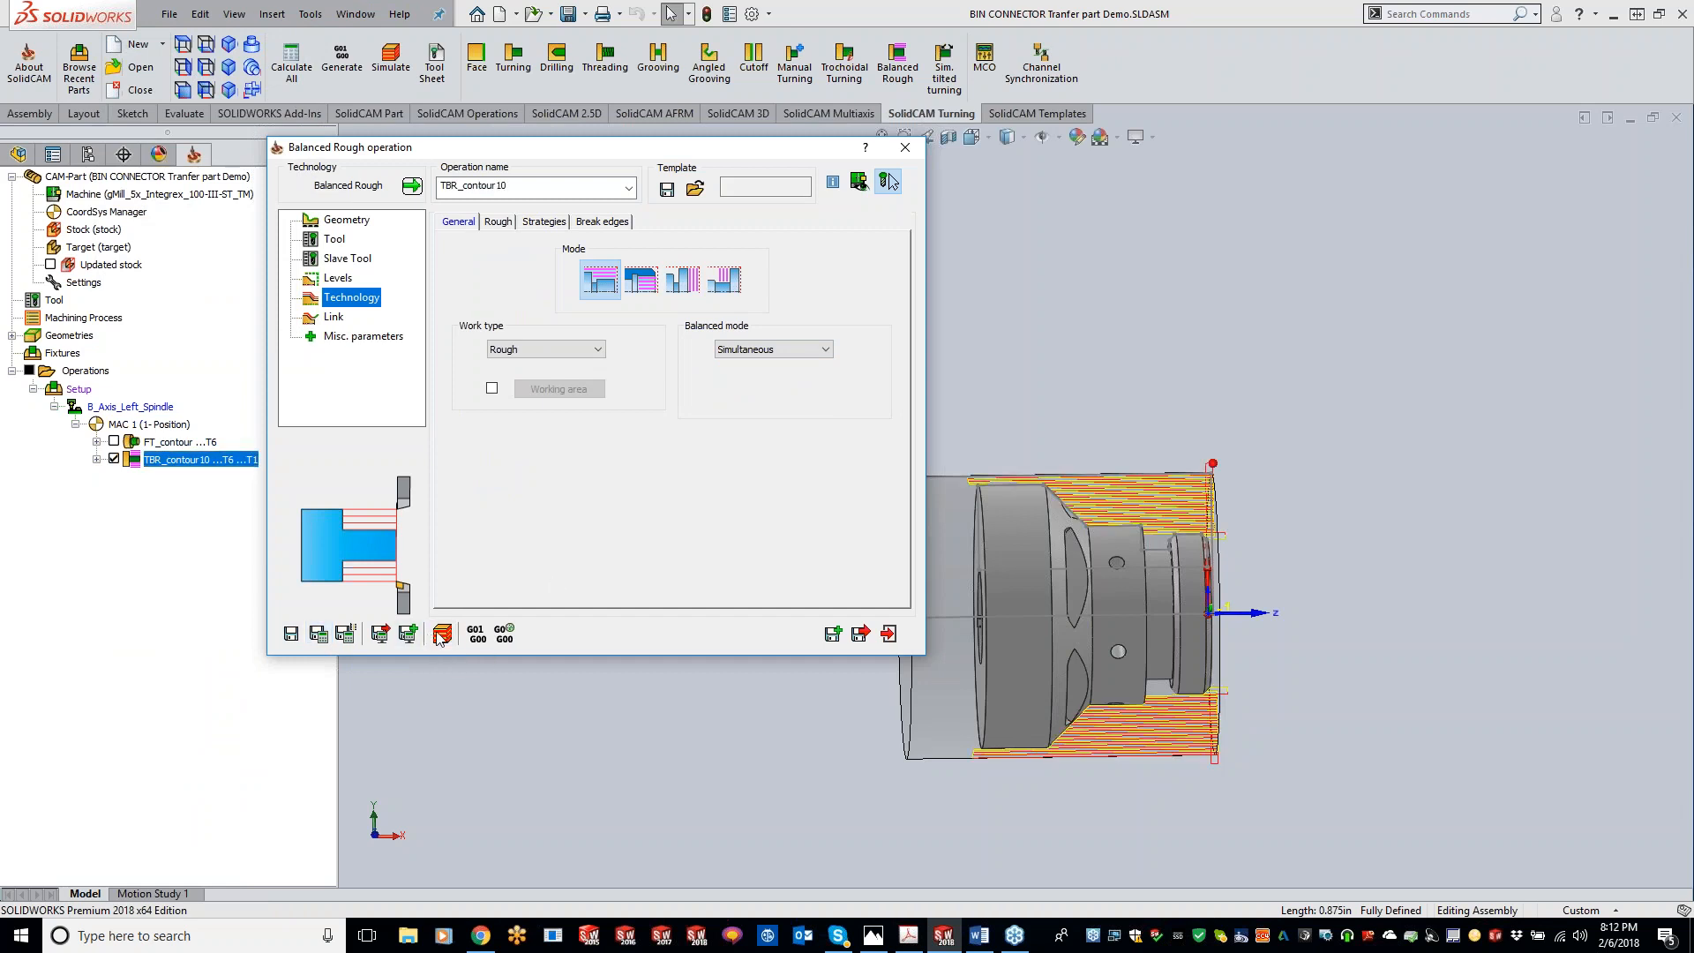
pyautogui.click(214, 104)
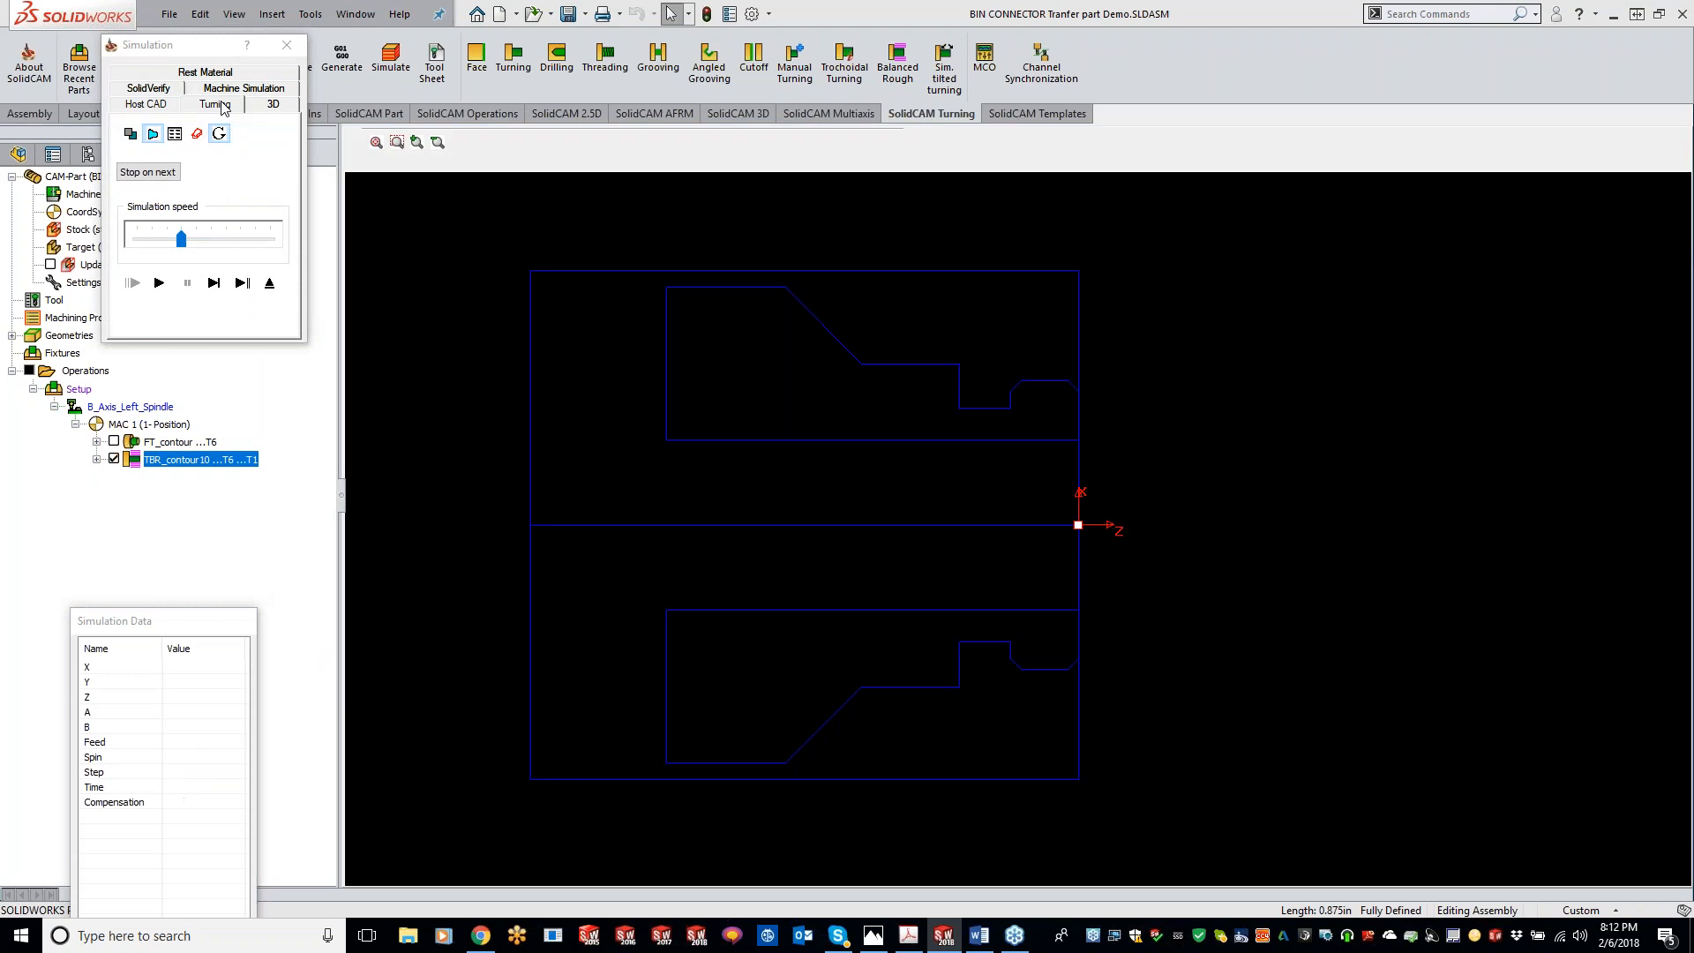
pyautogui.click(158, 284)
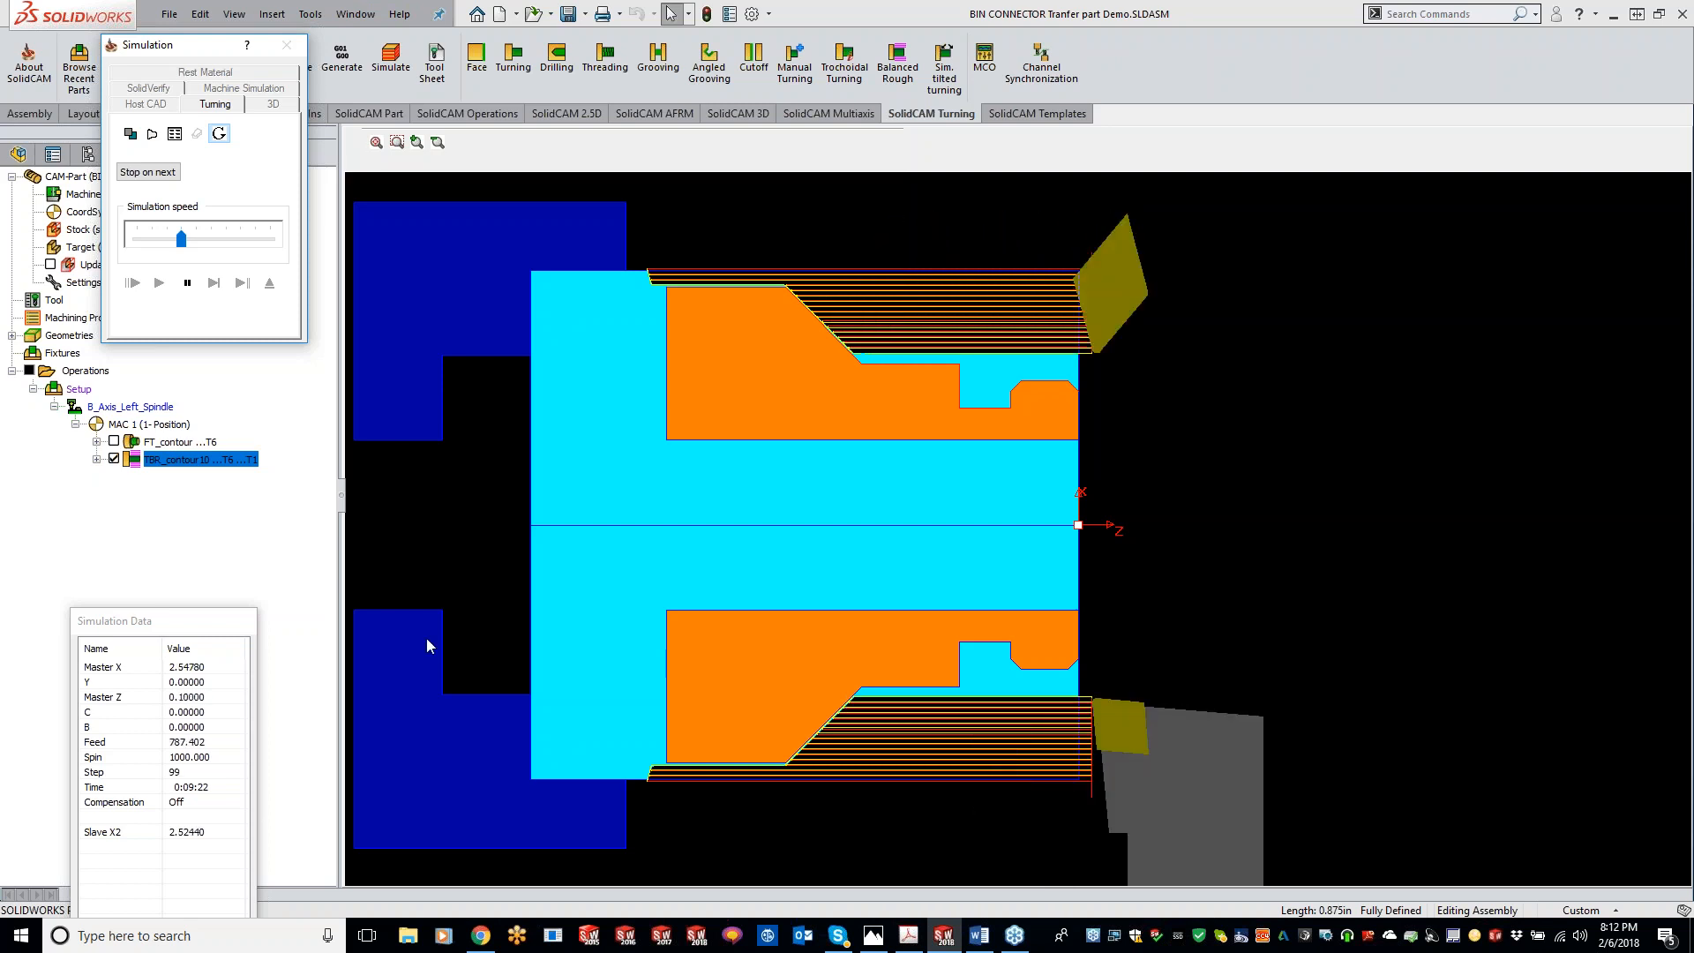
pyautogui.click(188, 285)
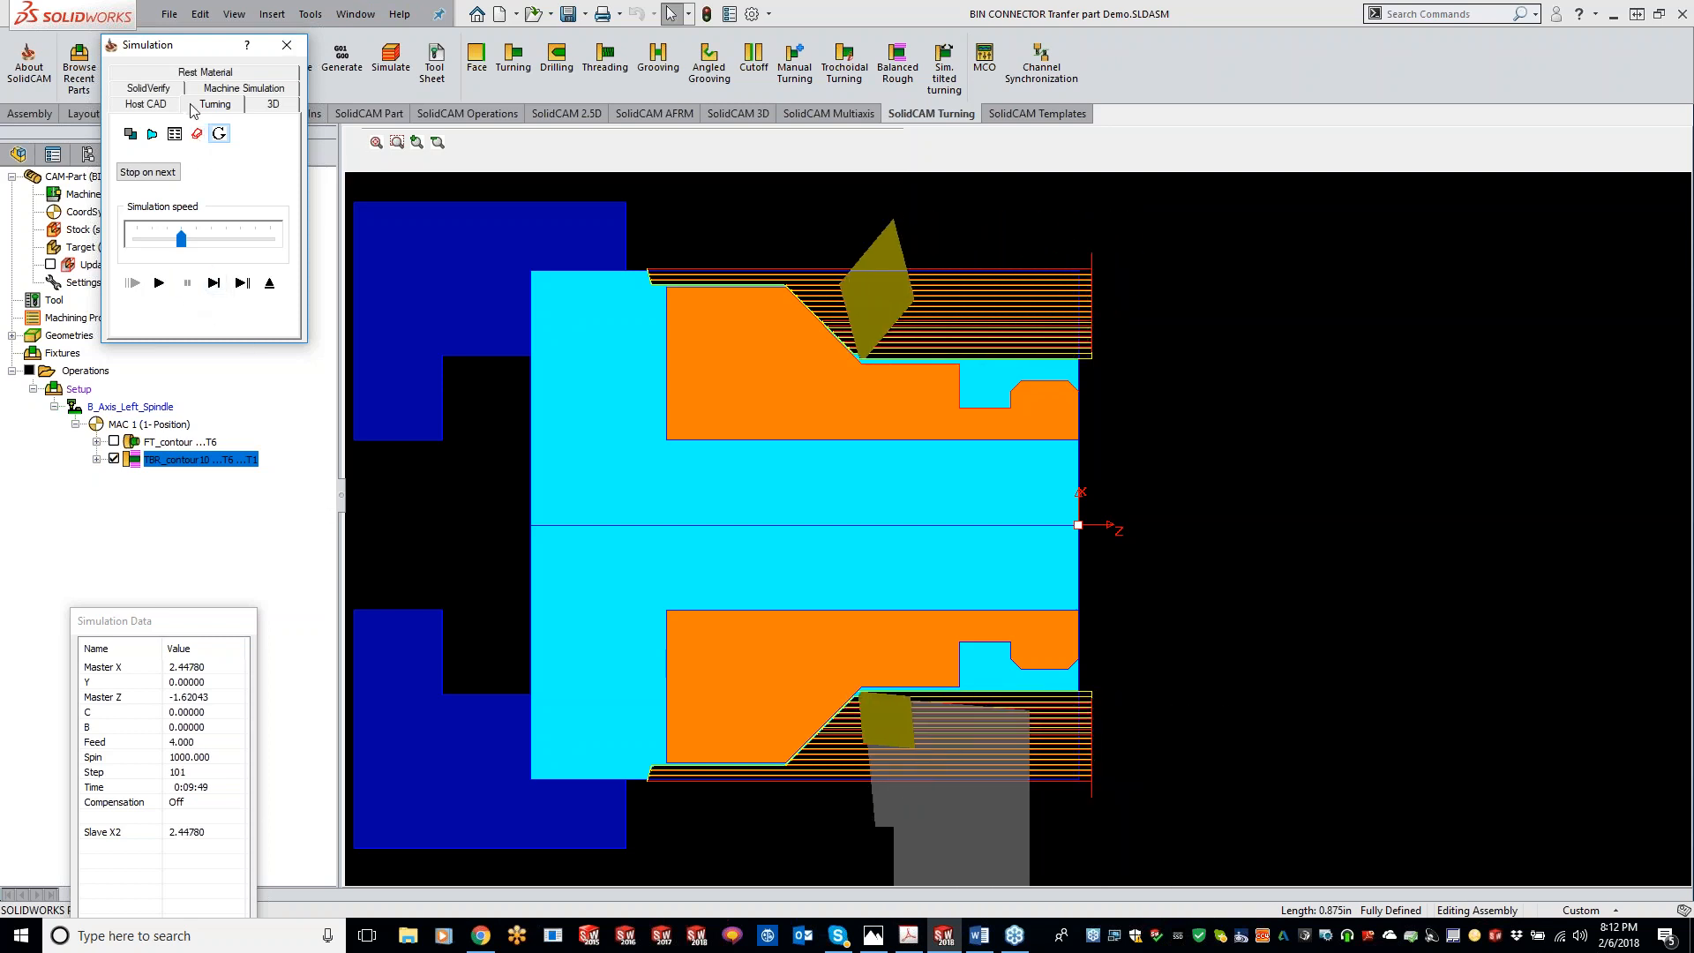
pyautogui.click(287, 44)
# Step: Set the balanced mode back to Trailing and simulate the toolpath again in Turning view
pyautogui.click(750, 349)
pyautogui.click(752, 377)
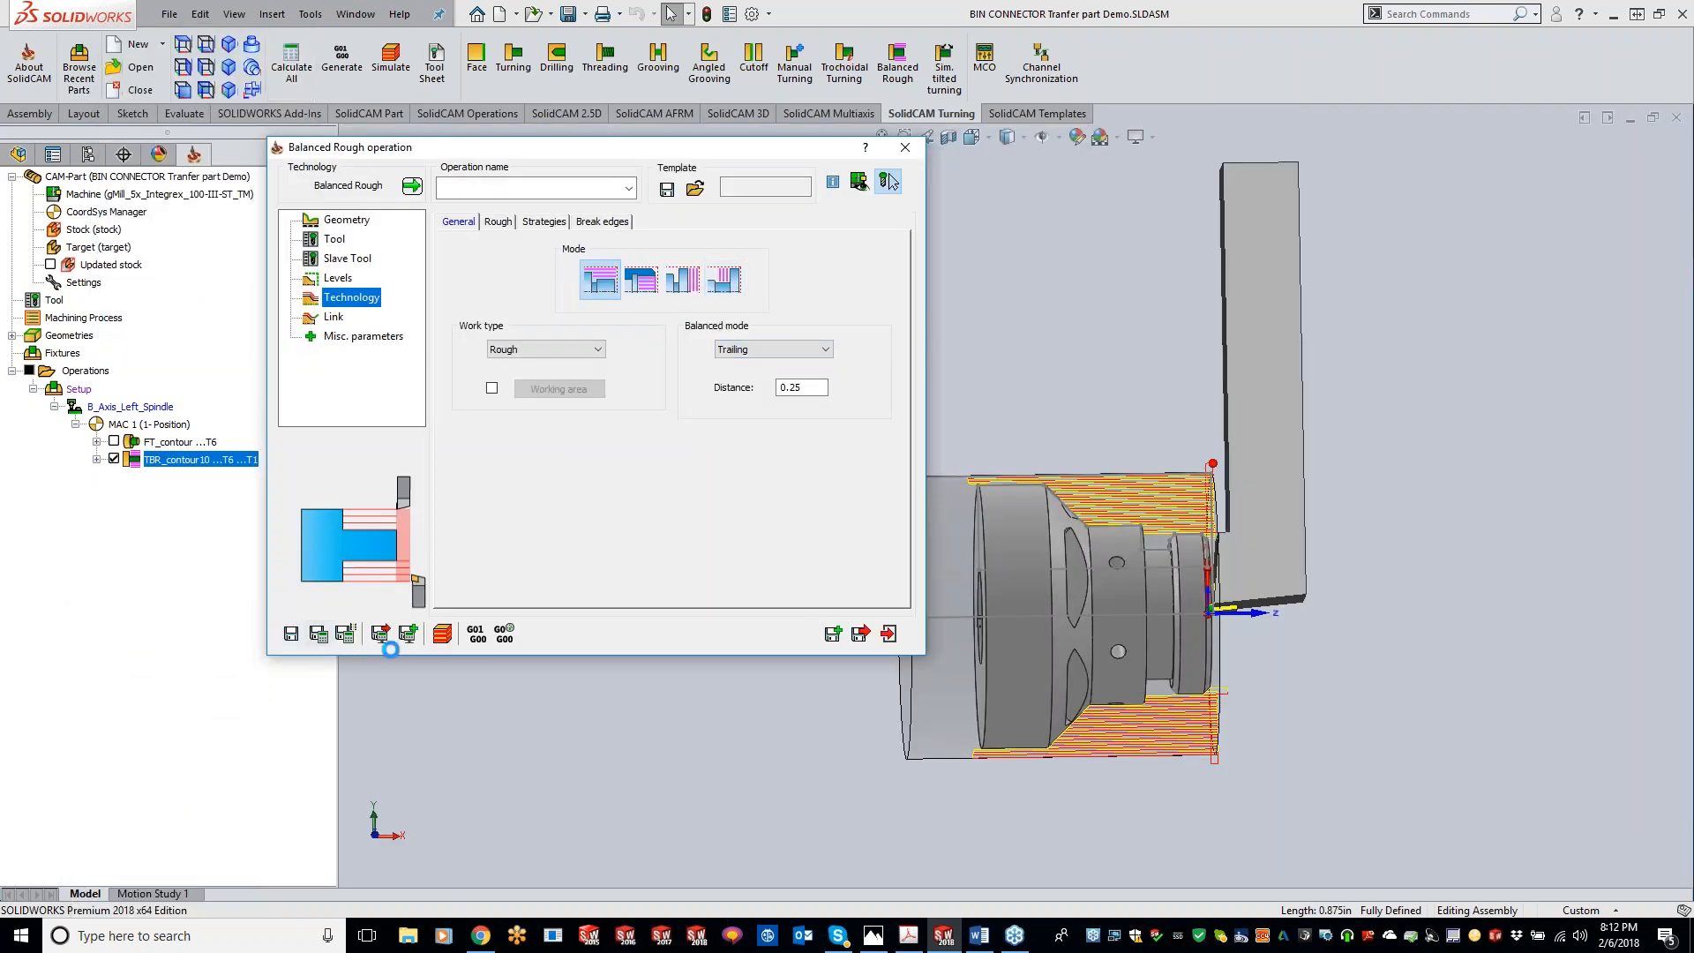
pyautogui.click(442, 633)
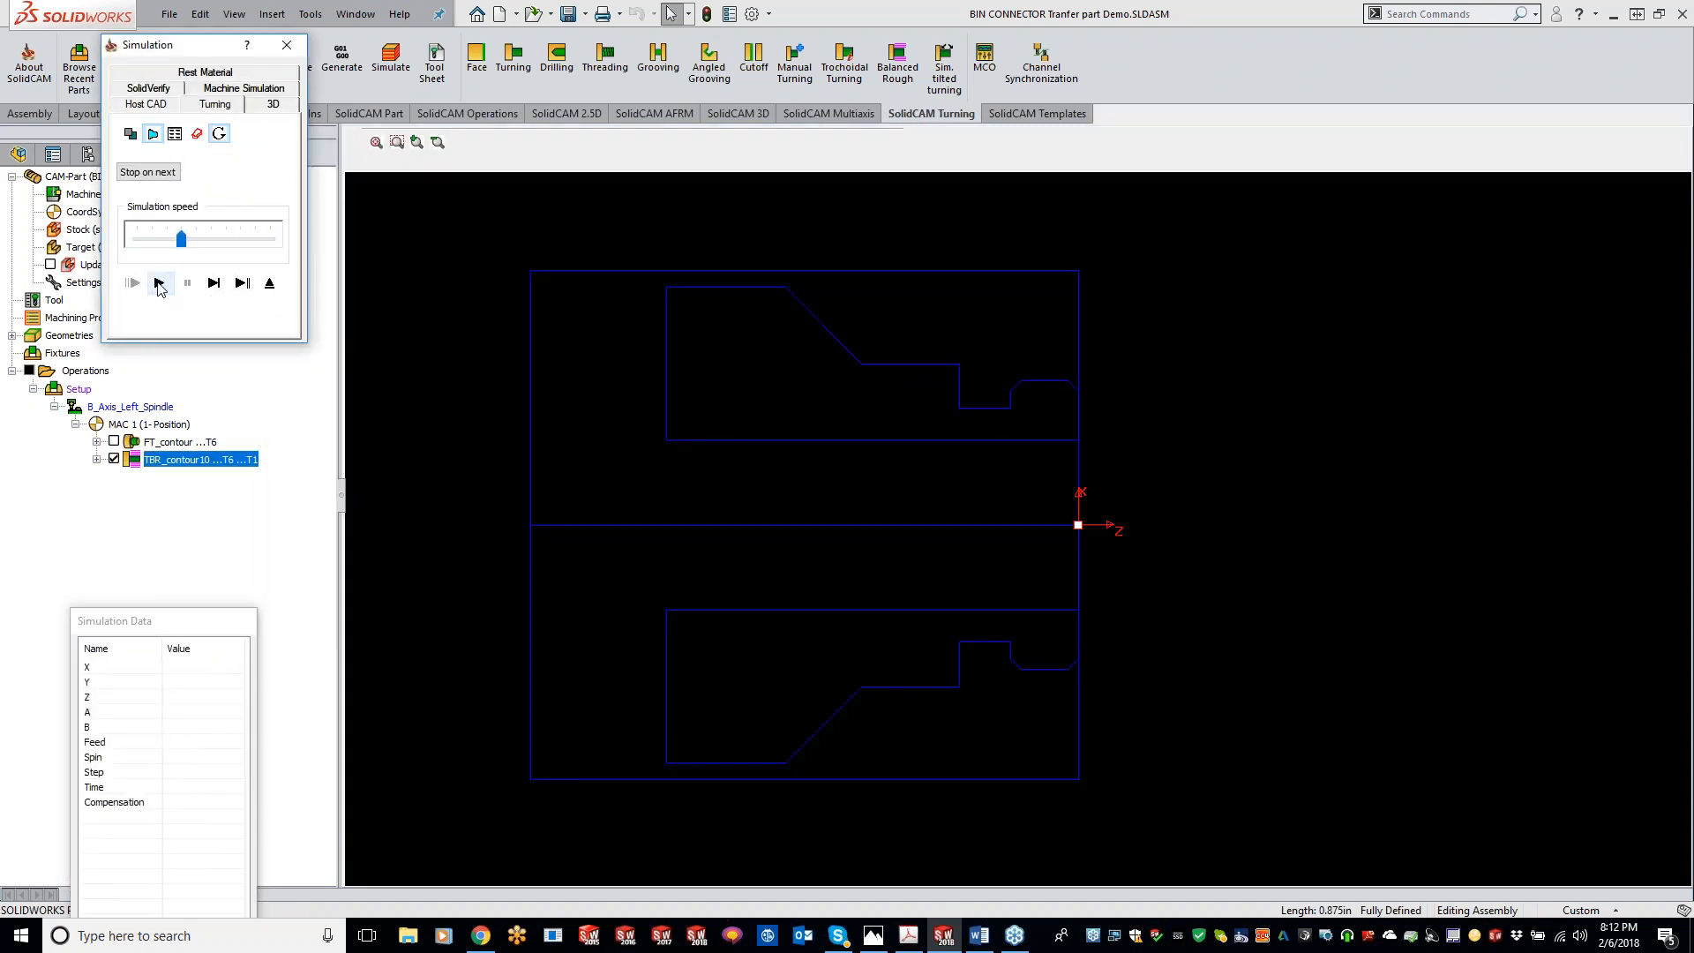
pyautogui.click(159, 283)
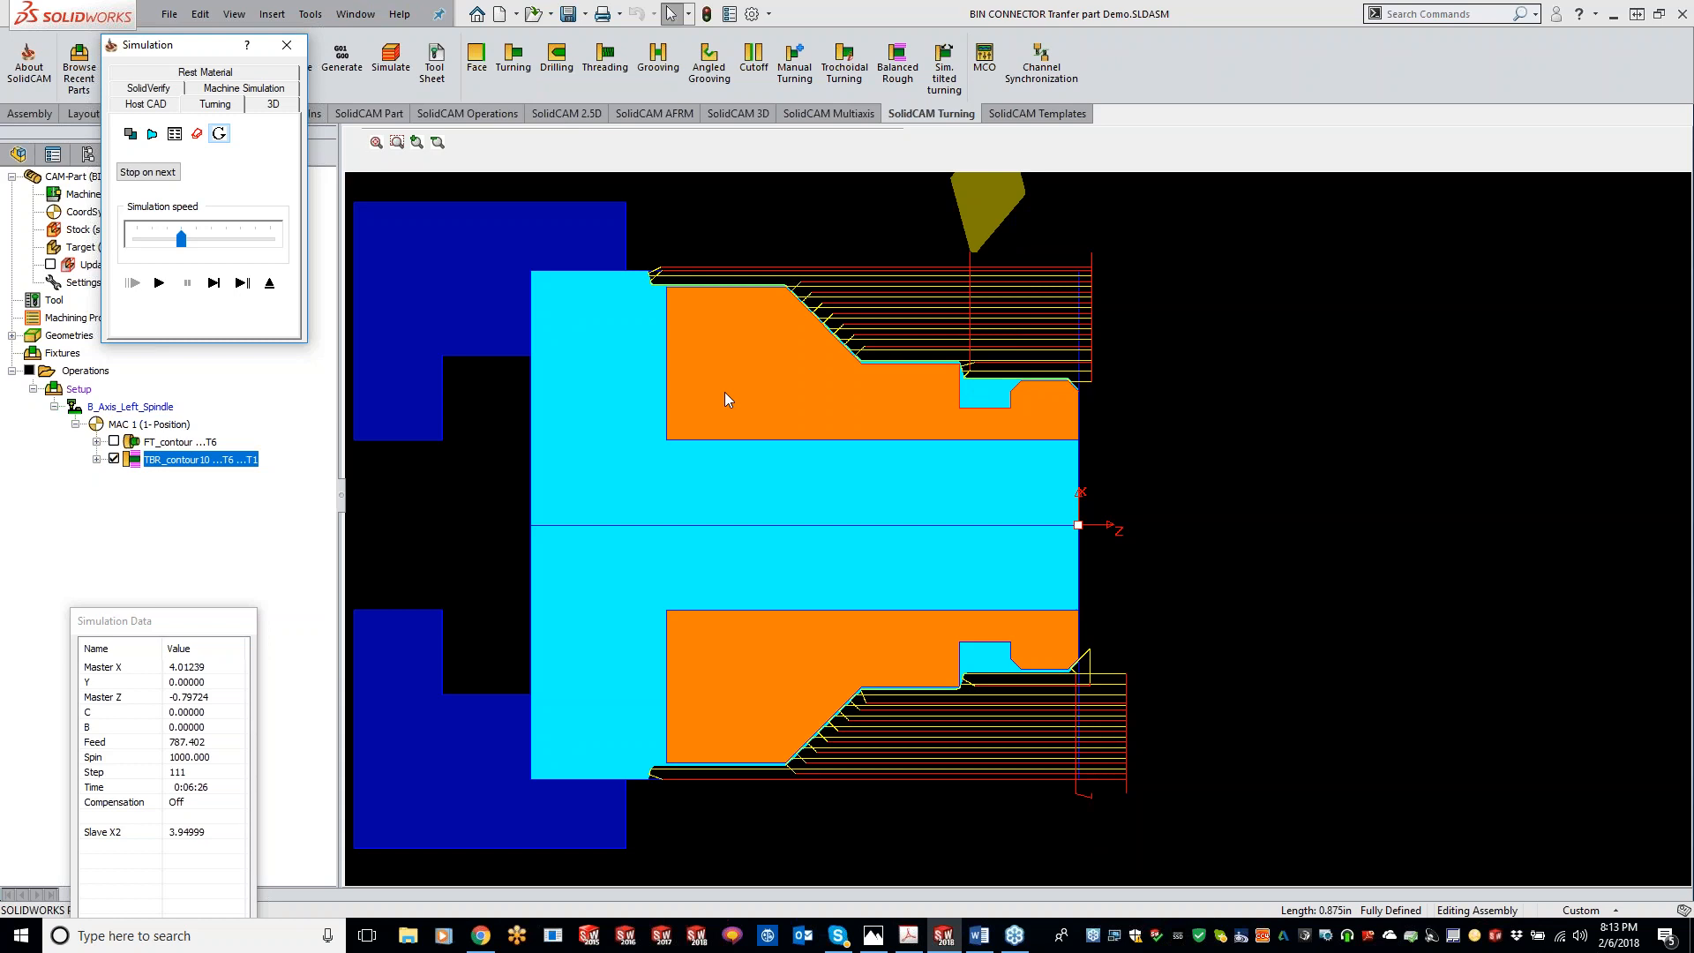
pyautogui.click(287, 47)
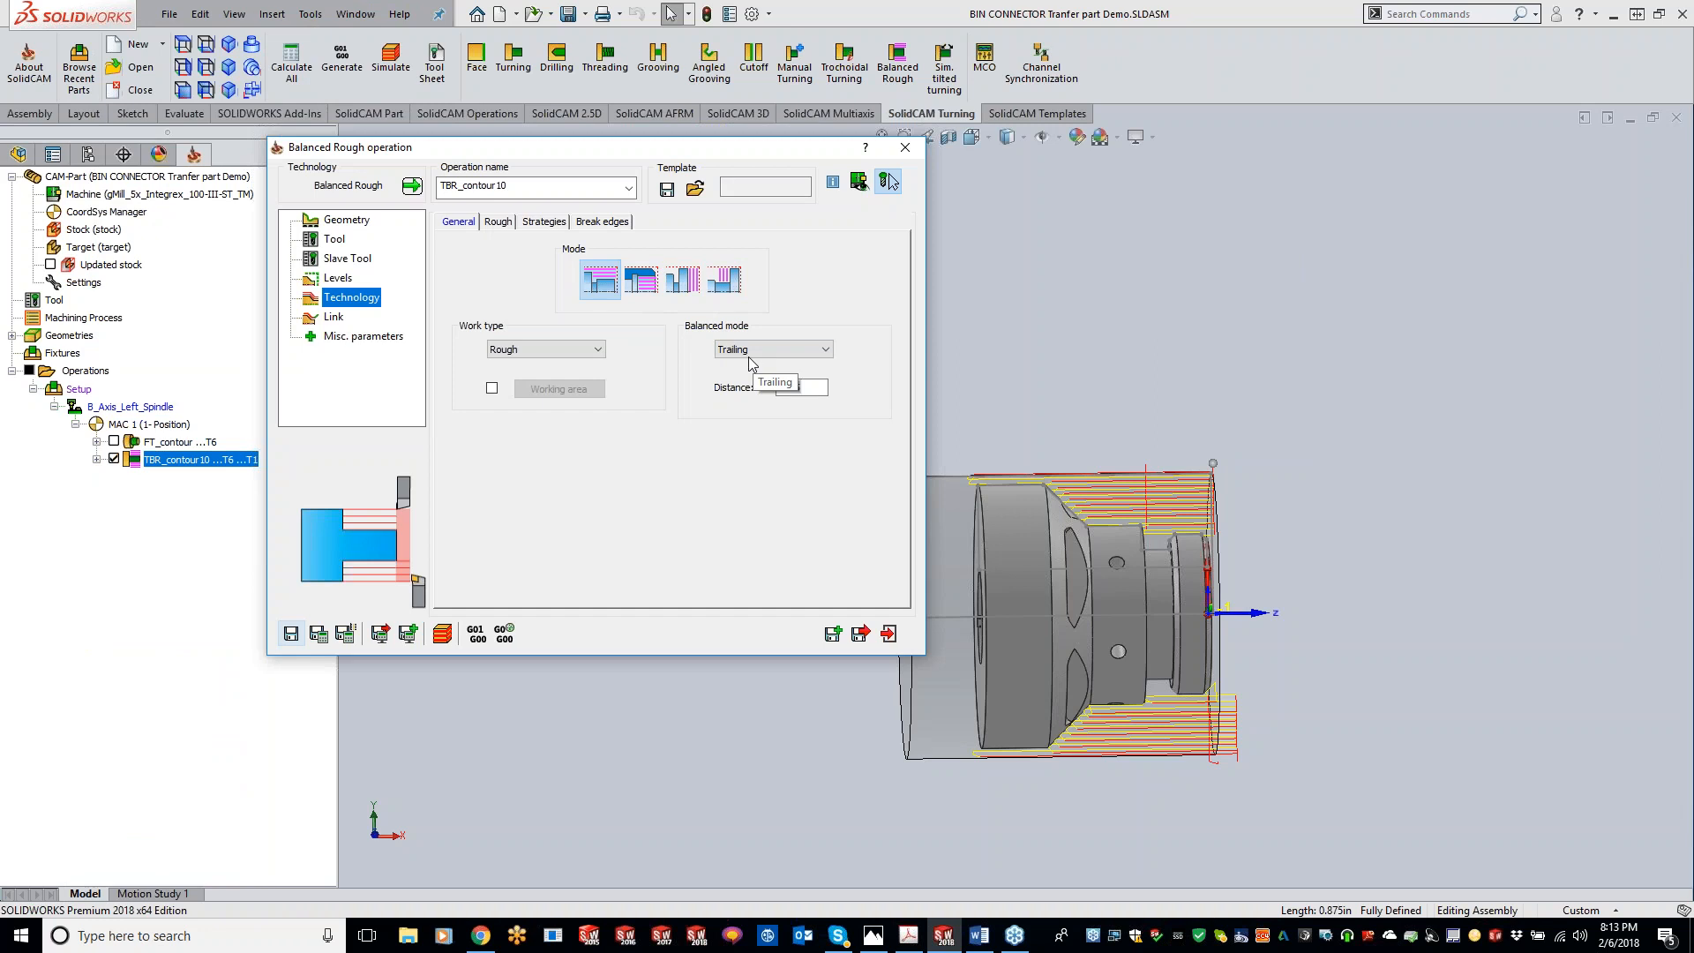
# Step: Set the rough offset Distance X to 0.008, save and calculate, and close the operation
pyautogui.click(574, 349)
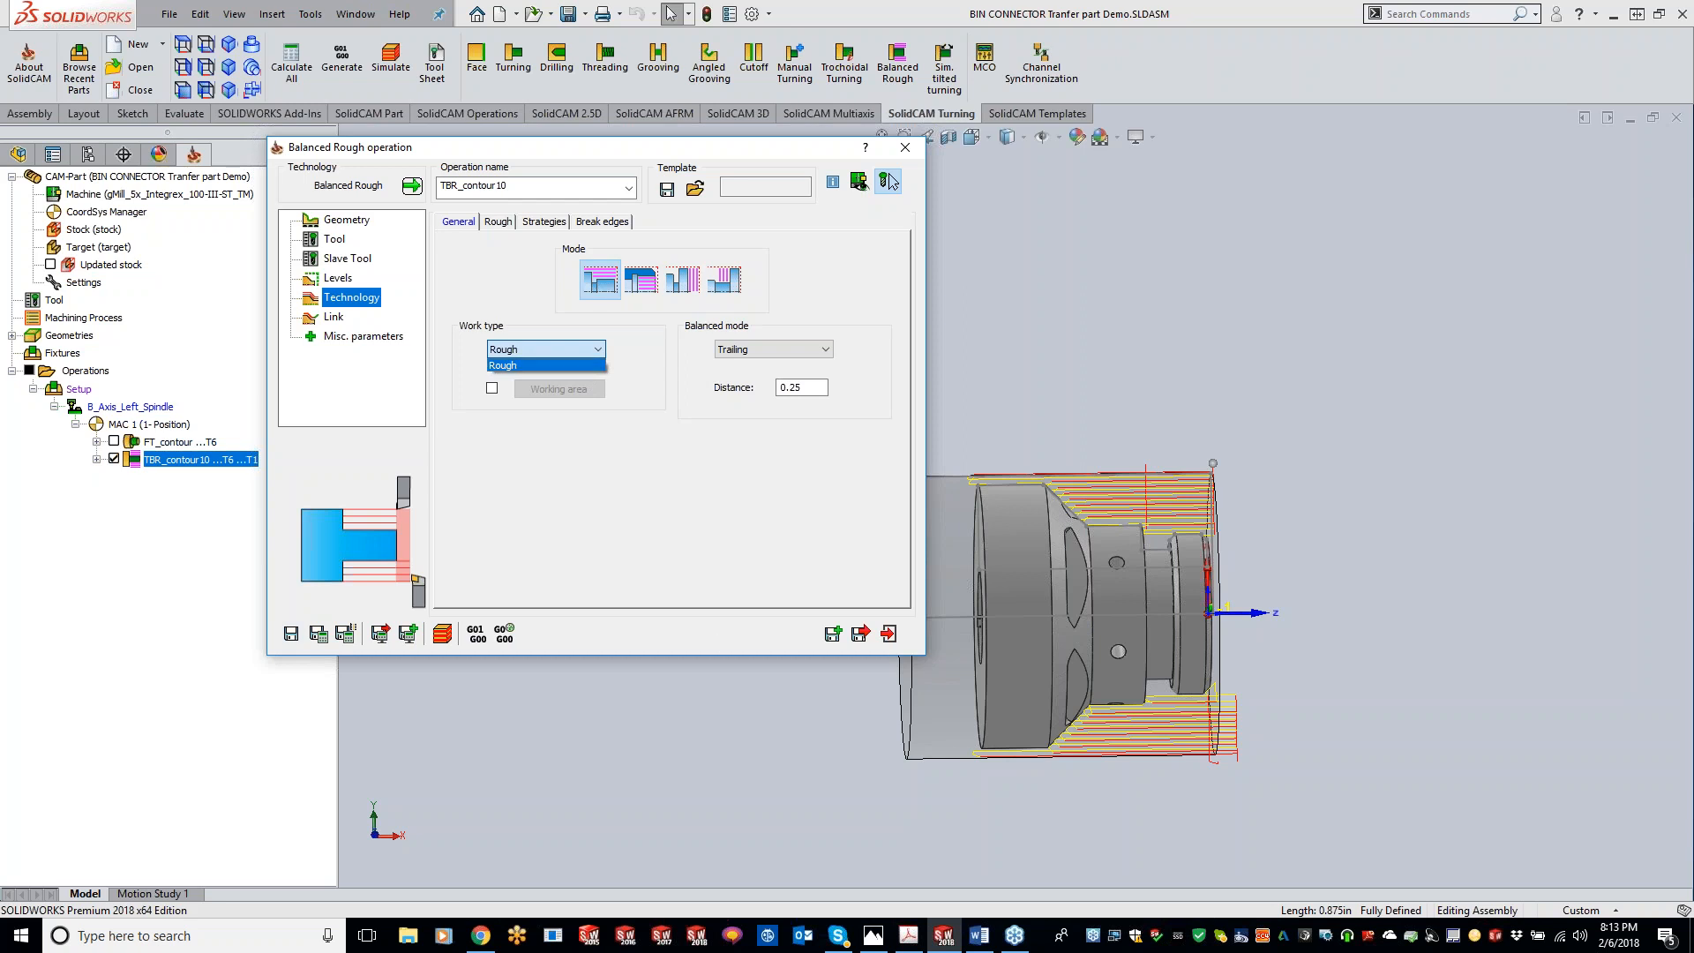
pyautogui.click(888, 181)
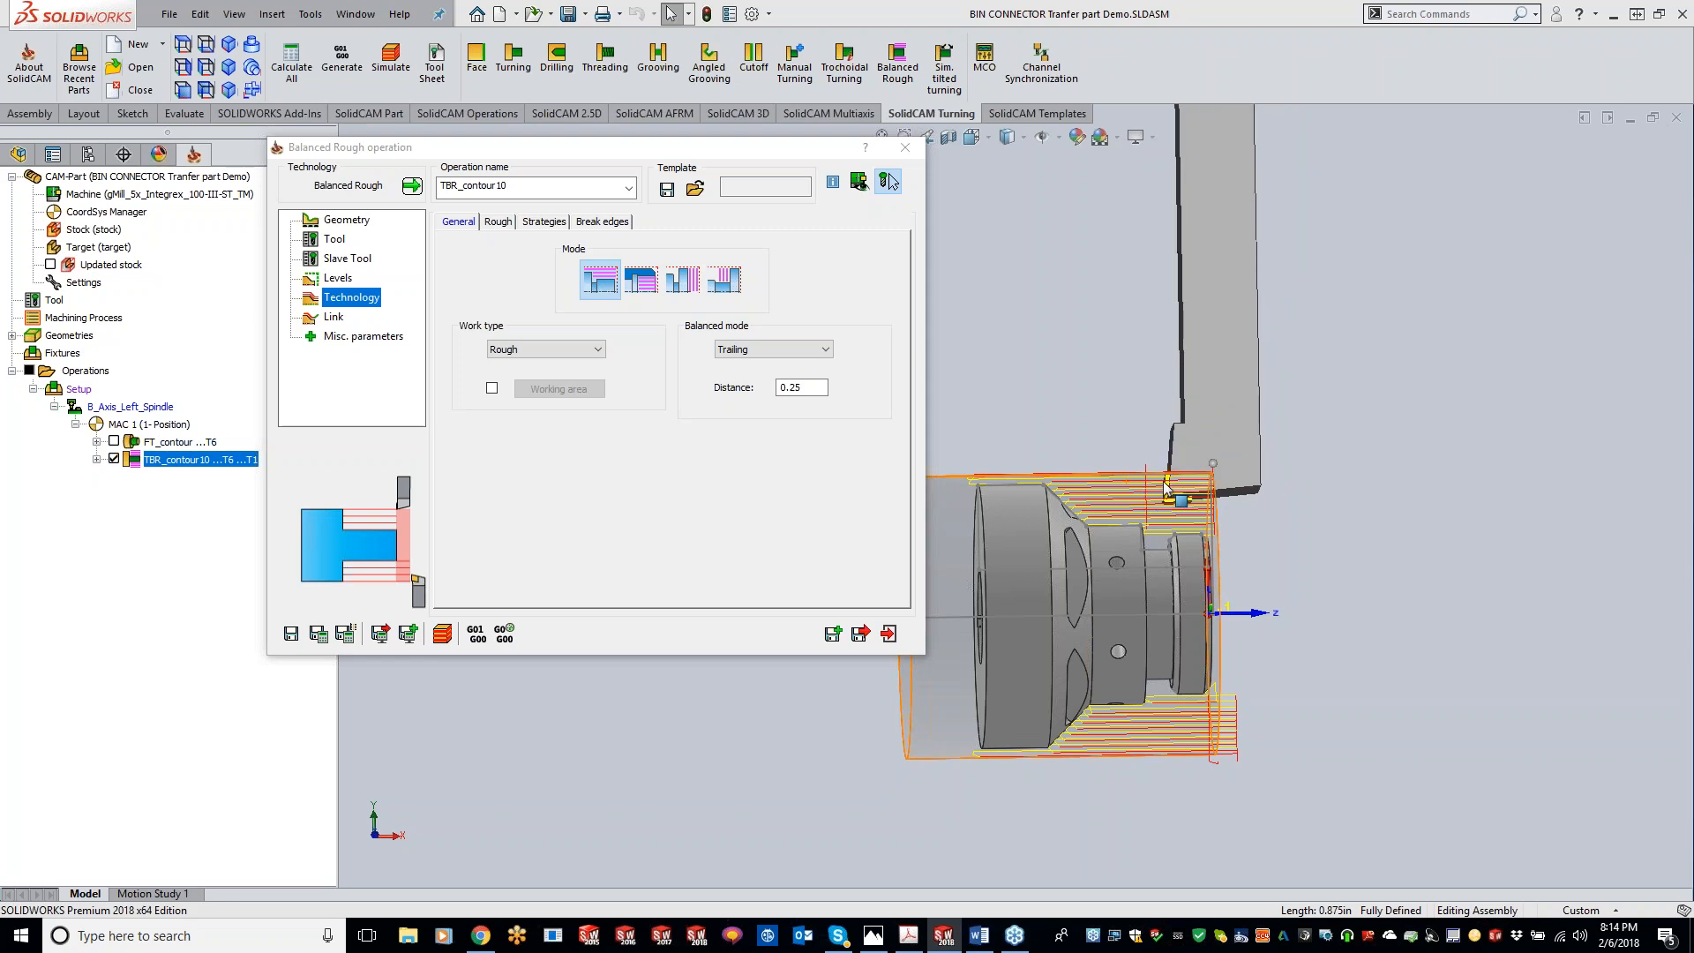
pyautogui.click(499, 222)
pyautogui.click(624, 338)
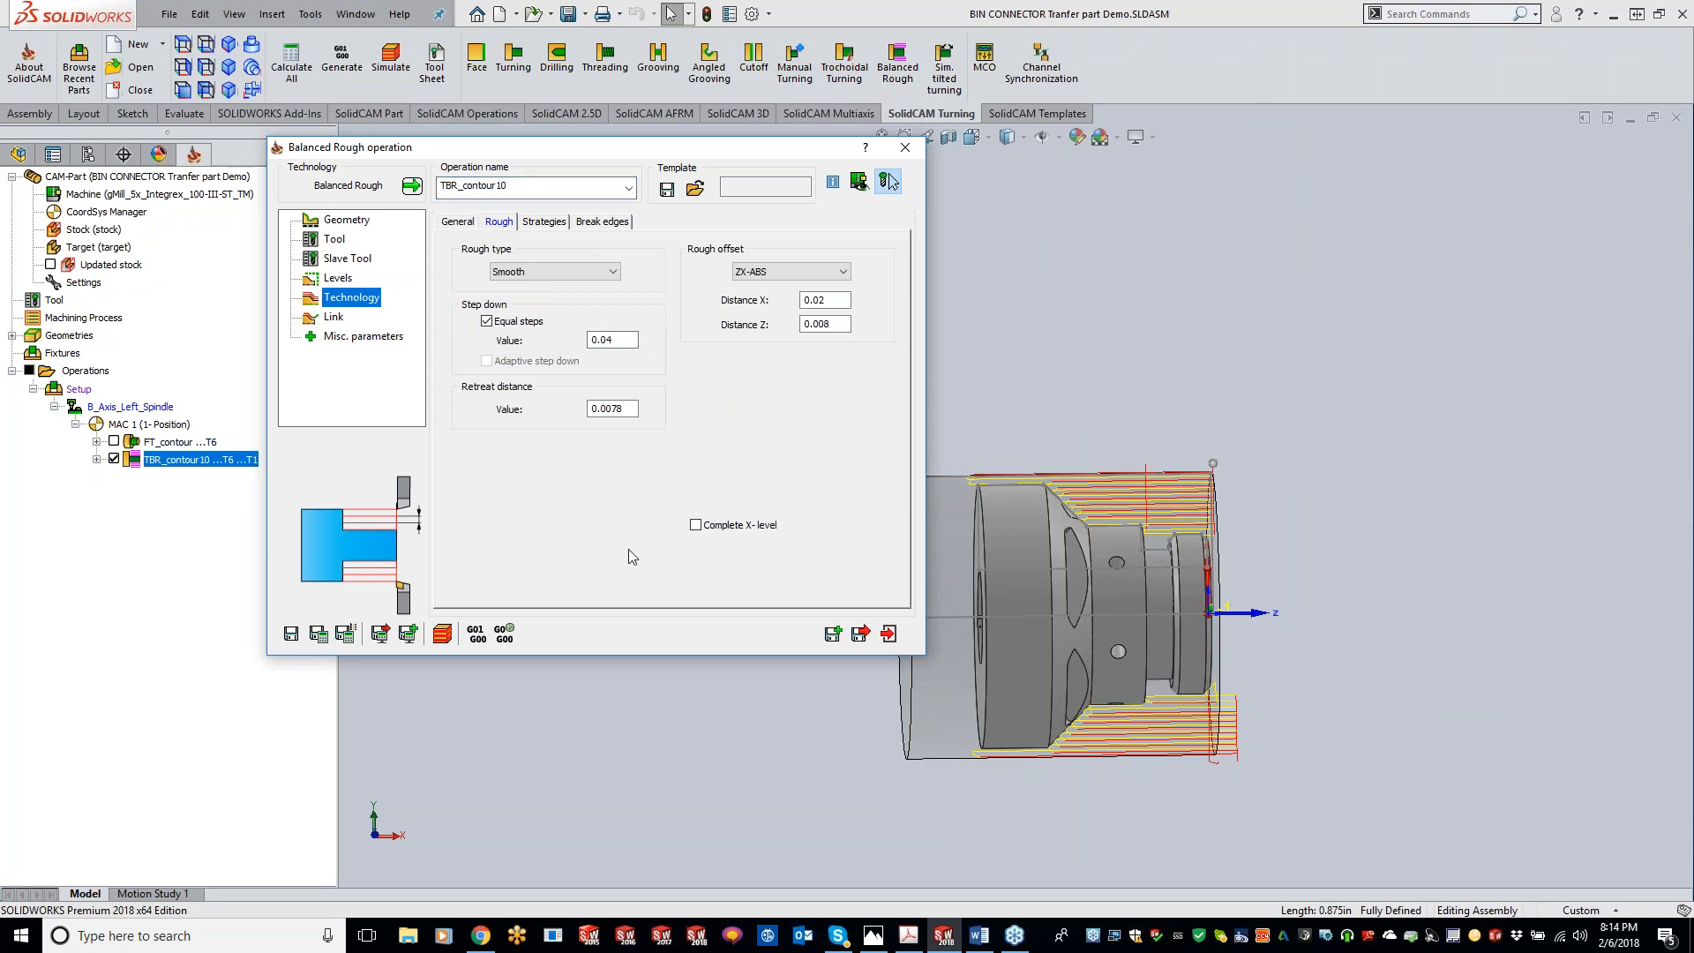
pyautogui.moveTo(818, 301); pyautogui.dragTo(973, 274)
pyautogui.write('1')
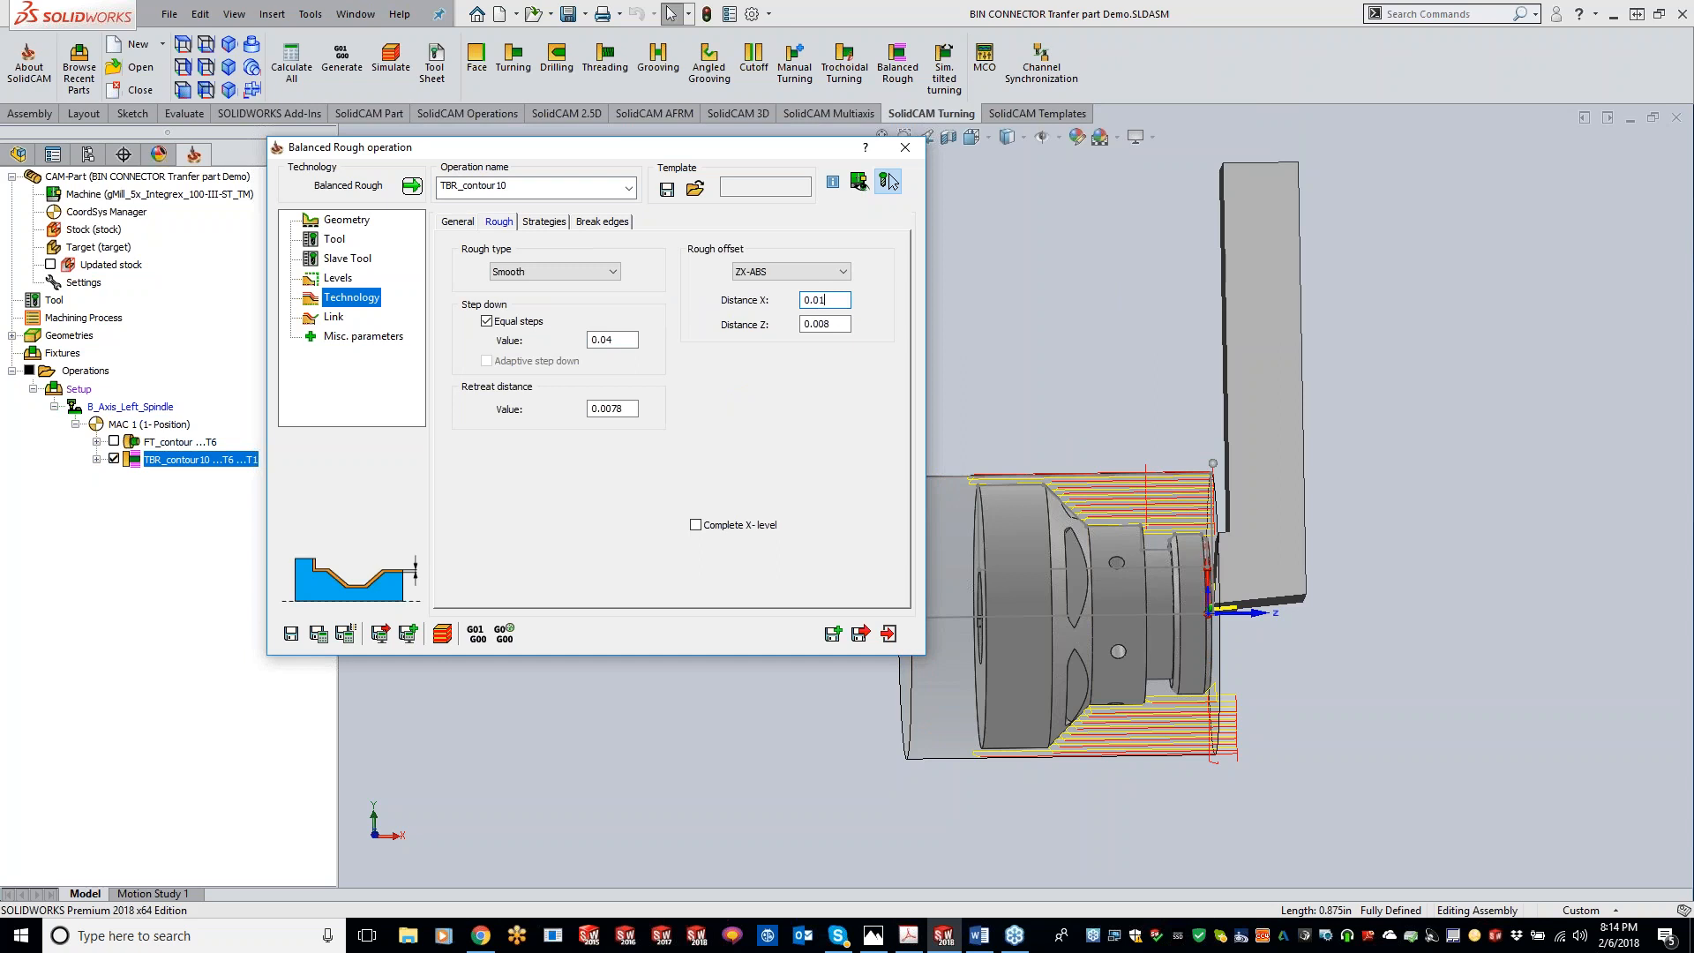
pyautogui.moveTo(820, 301); pyautogui.dragTo(835, 301)
pyautogui.write('08')
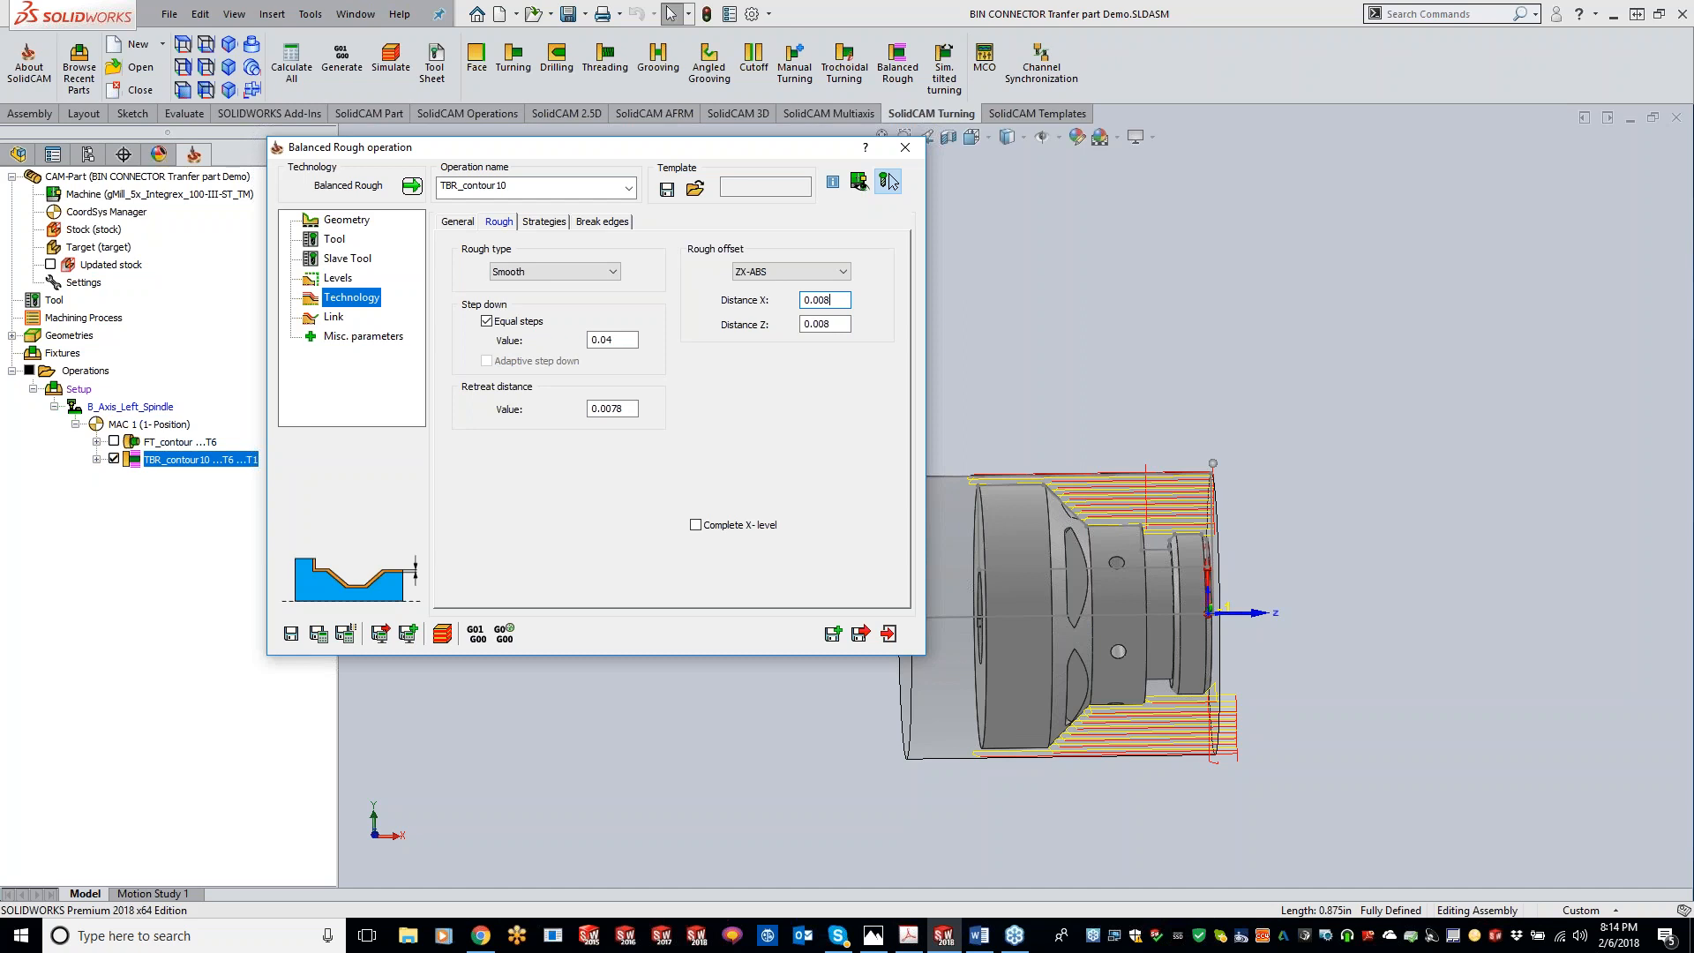
pyautogui.click(890, 182)
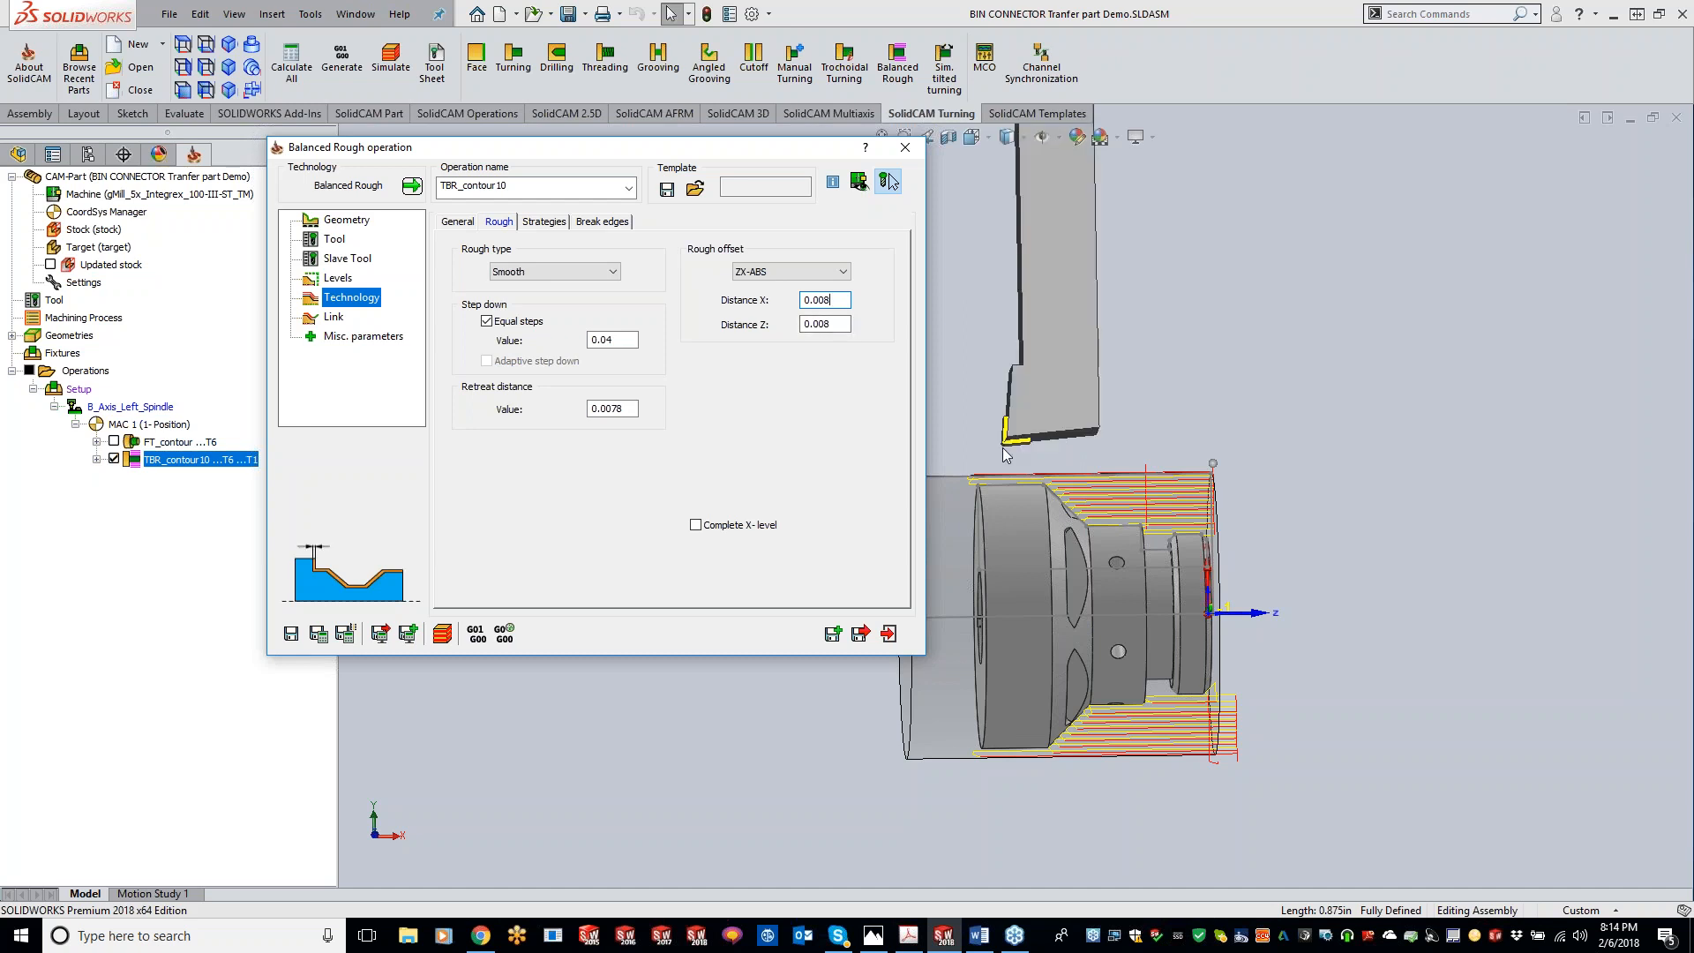
pyautogui.click(319, 633)
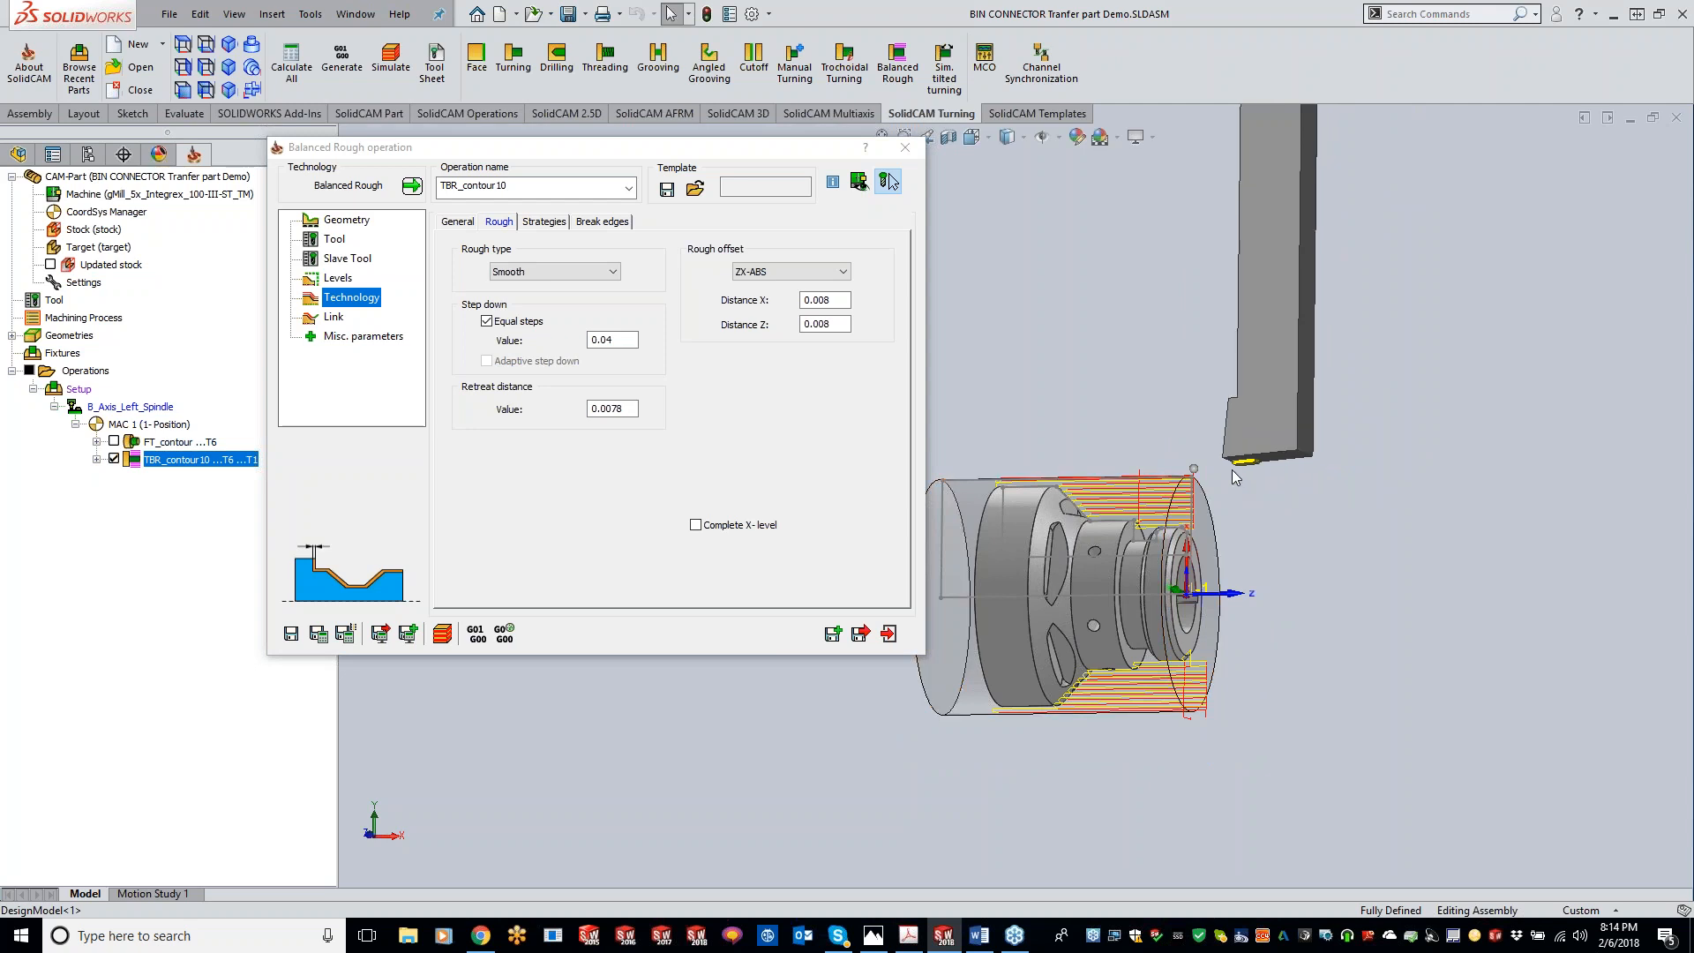
pyautogui.click(1339, 505)
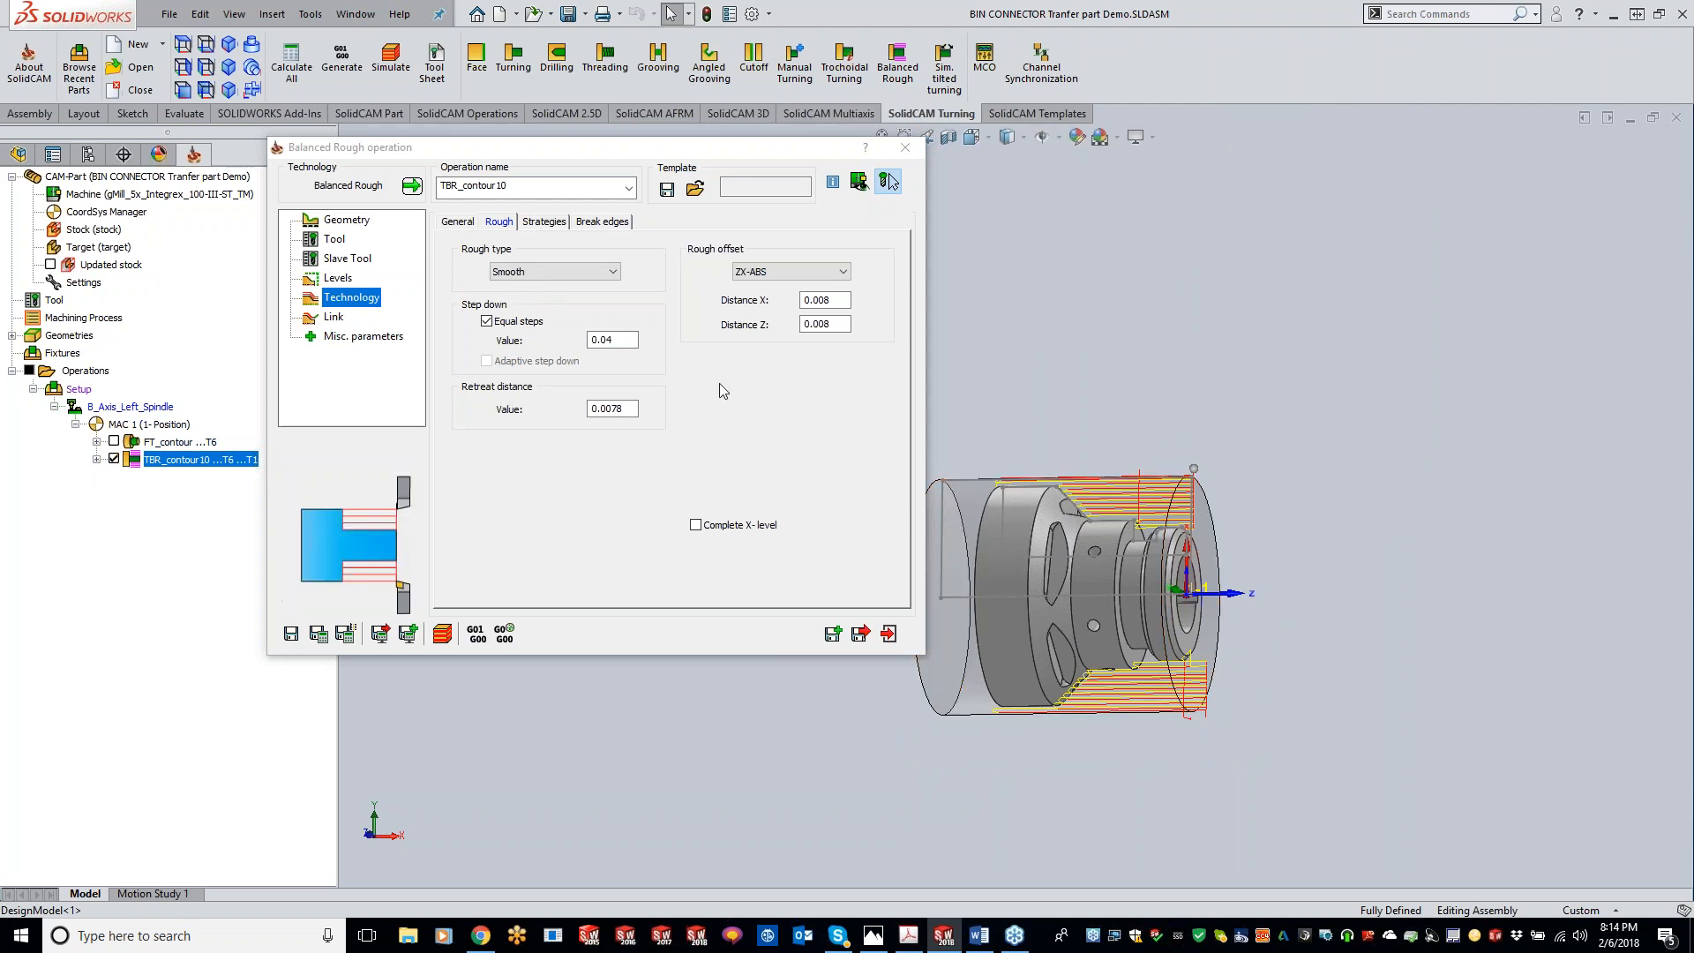
pyautogui.click(905, 149)
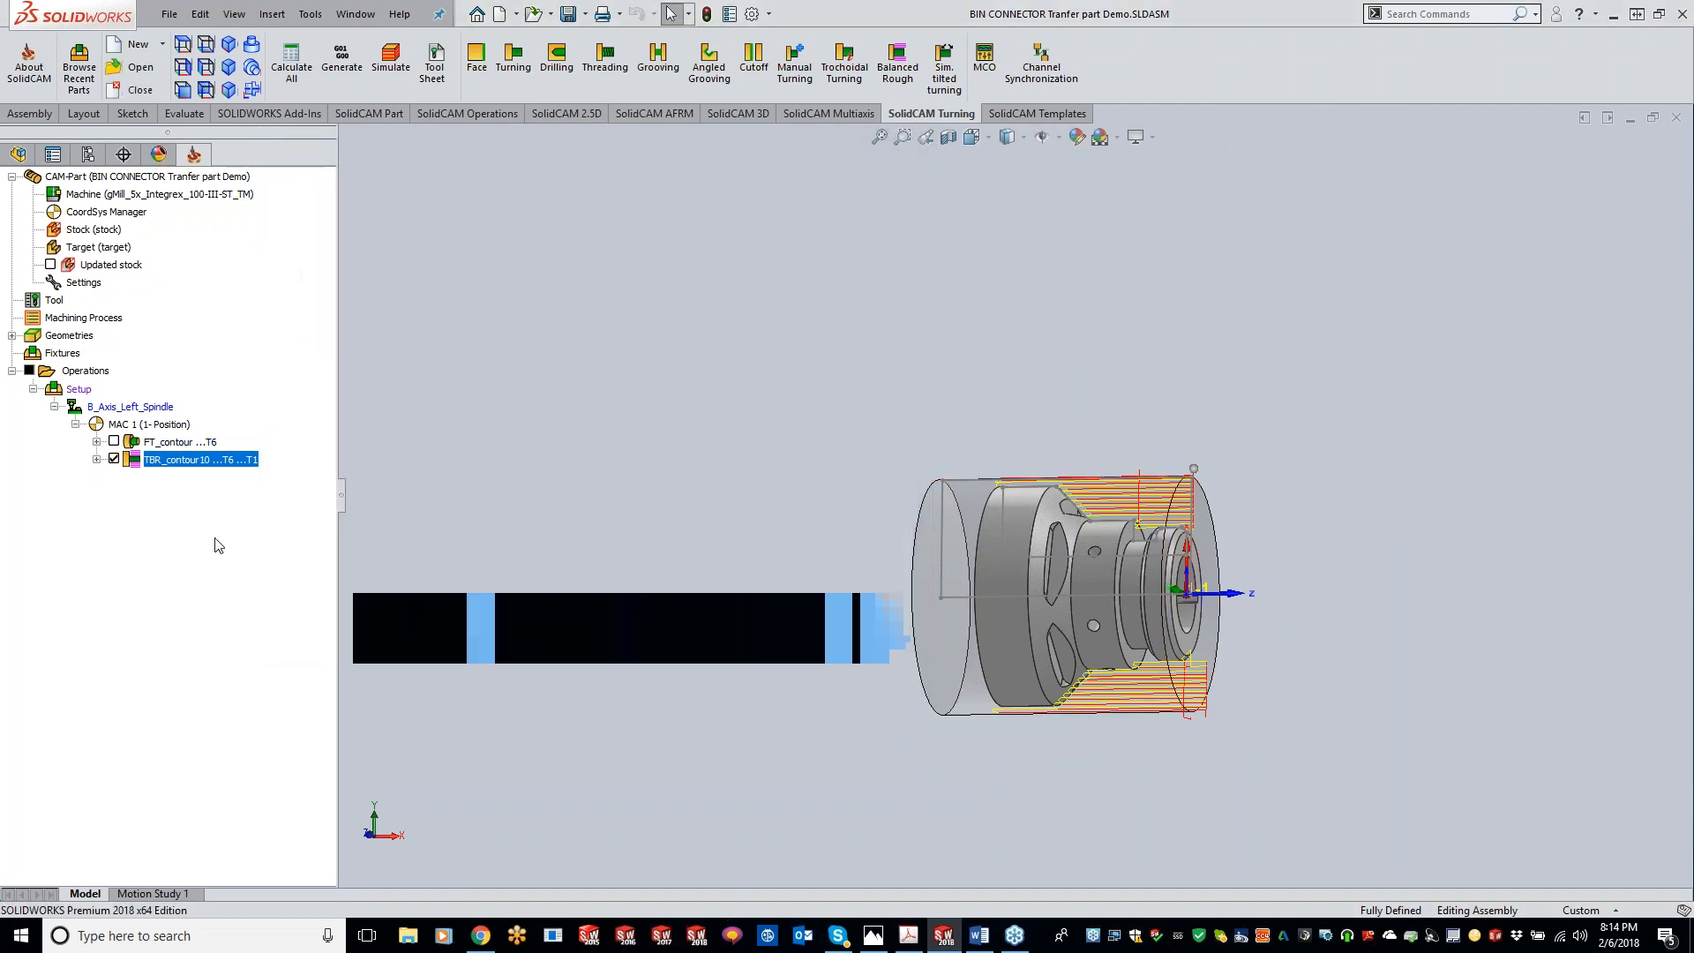
# Step: Delete the FT_contour facing operation from the operations tree
pyautogui.click(114, 458)
pyautogui.rightClick(161, 443)
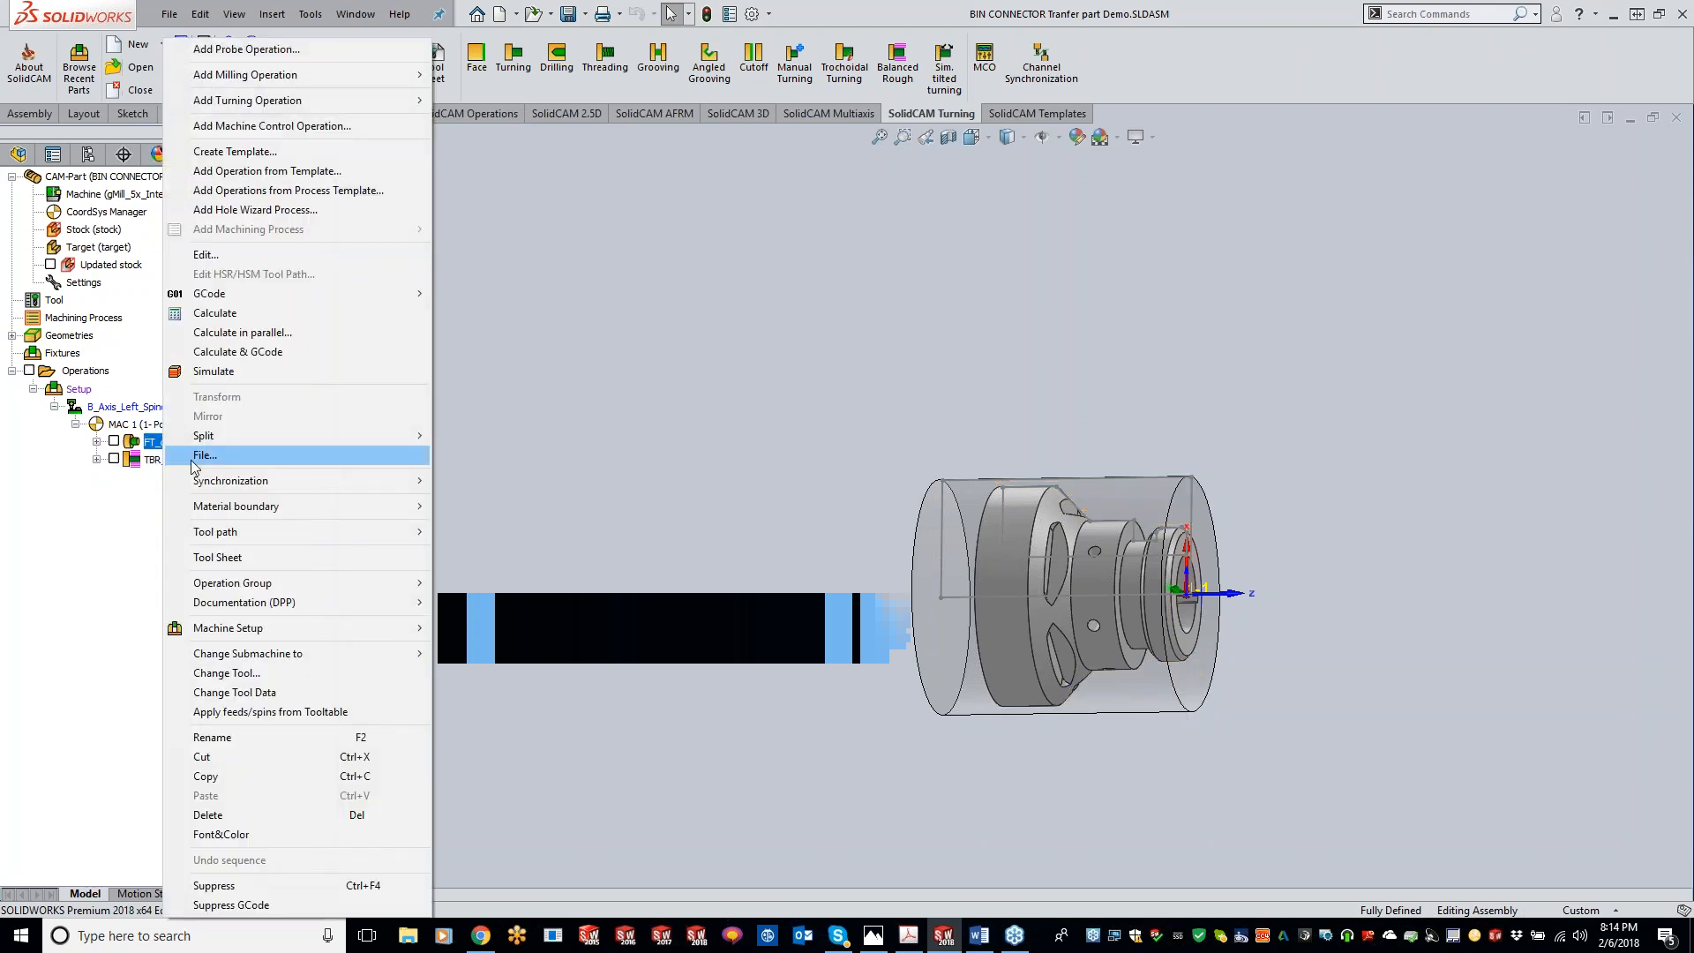
pyautogui.click(212, 815)
pyautogui.click(740, 420)
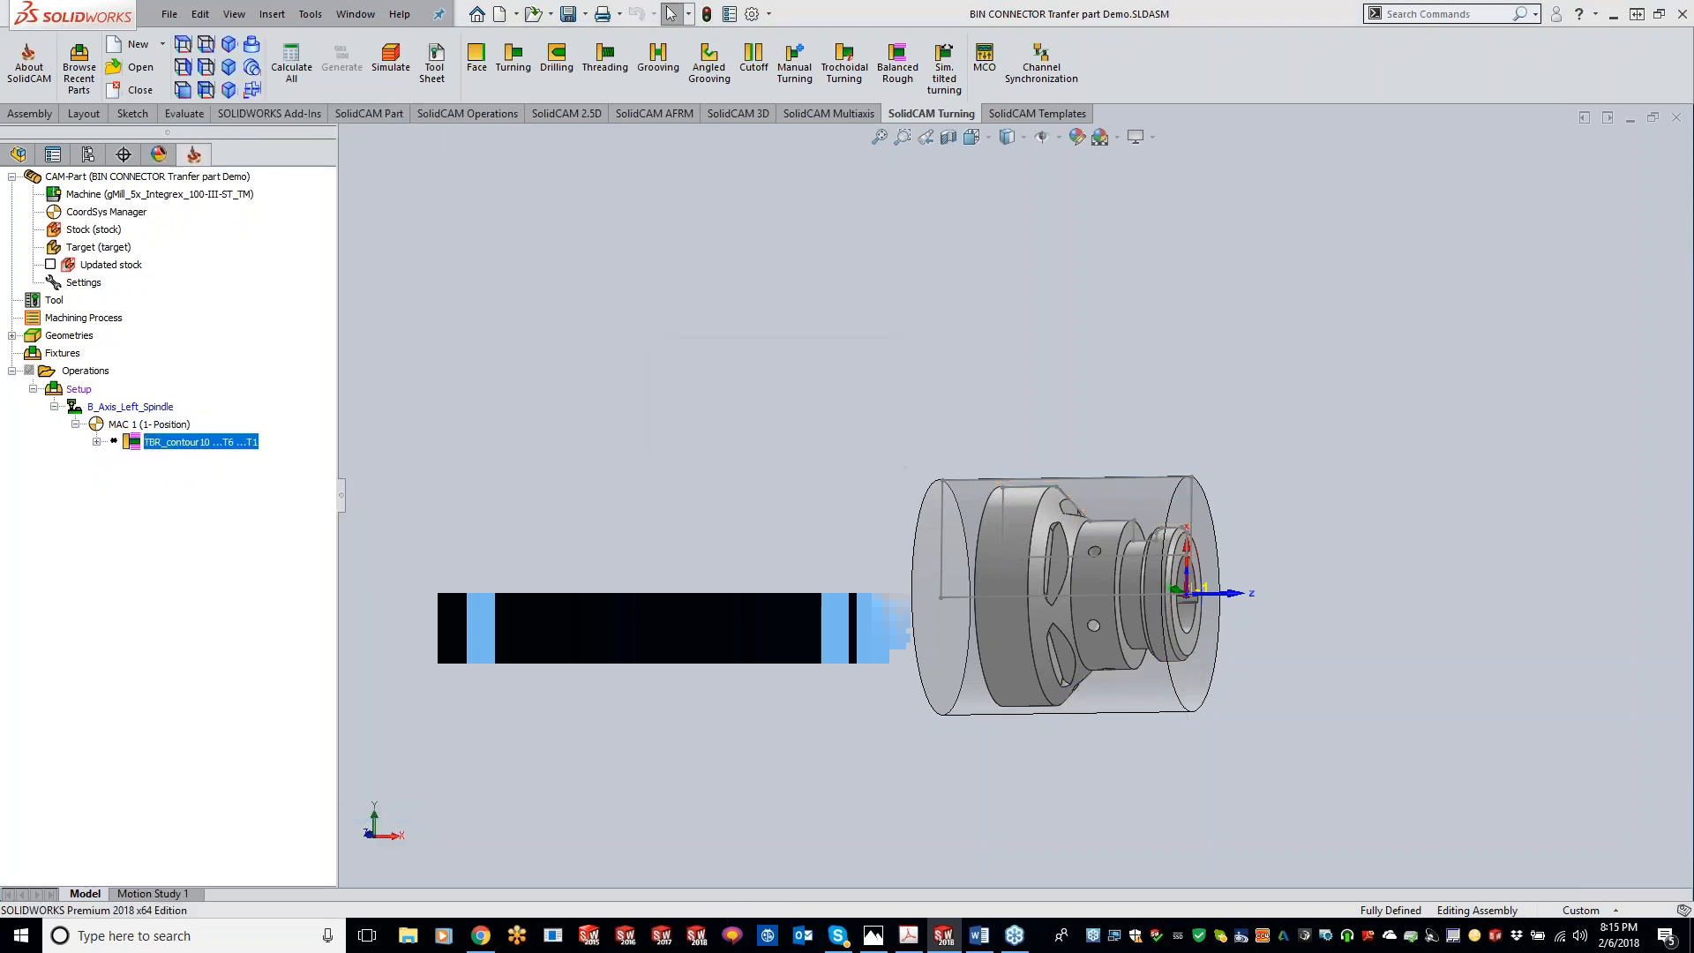
# Step: Add a new Balanced Rough turning operation and define its geometry chain along the part's outer profile
pyautogui.rightClick(97, 373)
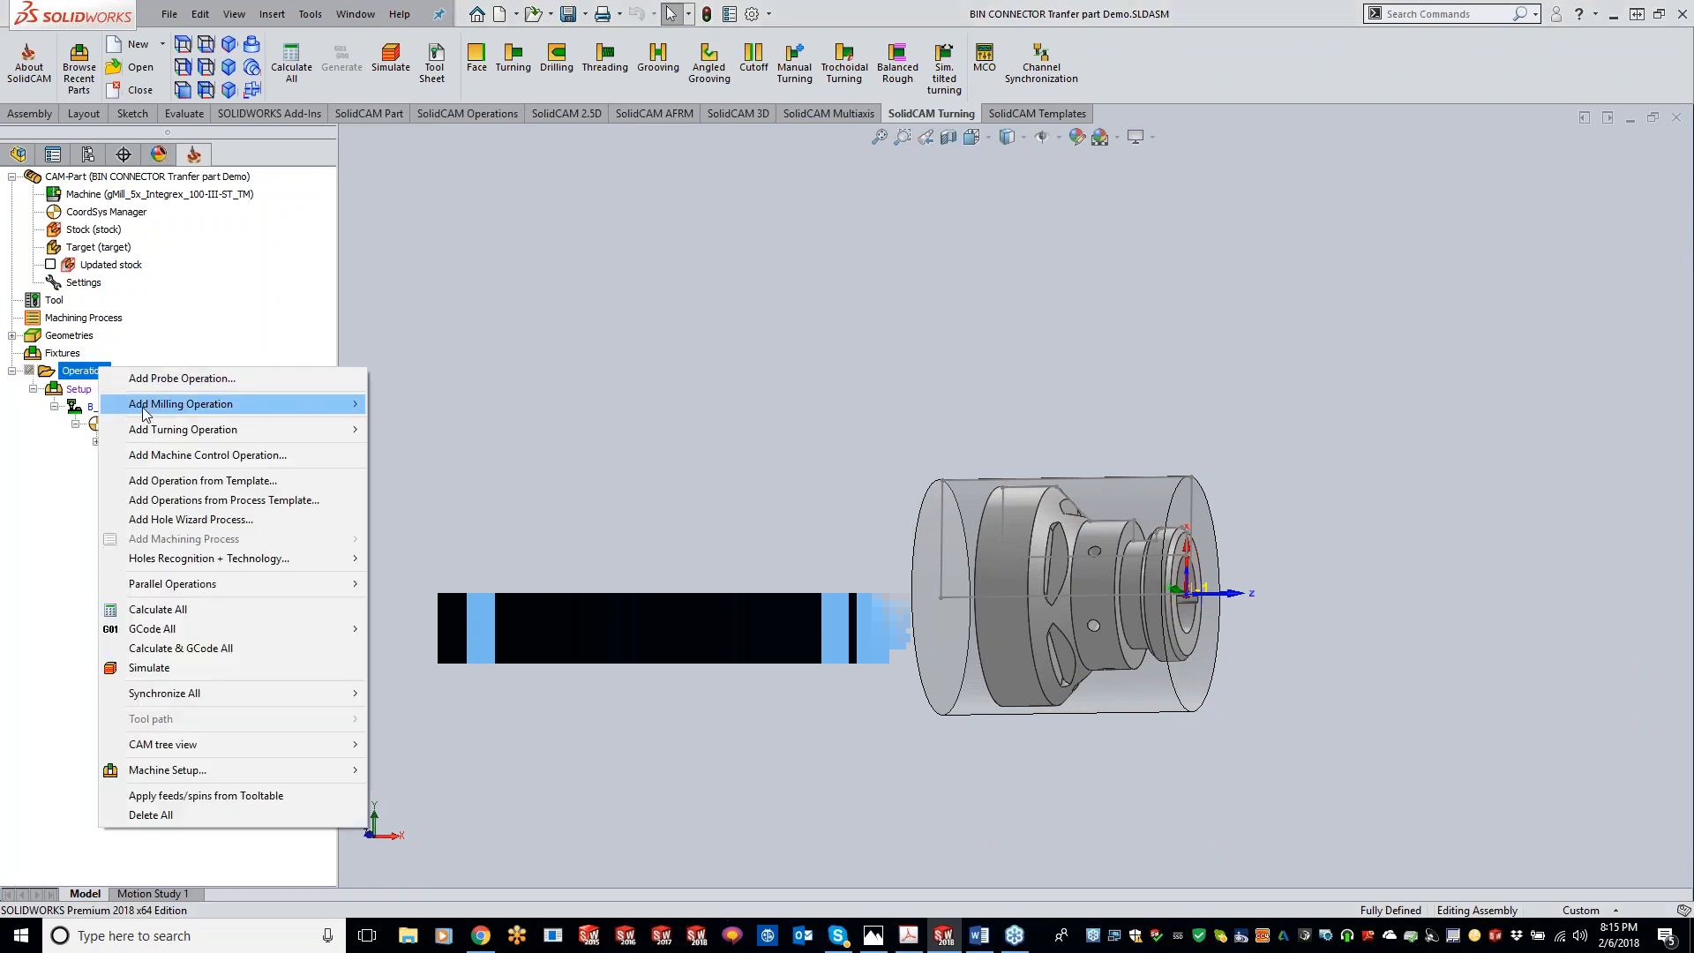
pyautogui.moveTo(149, 413)
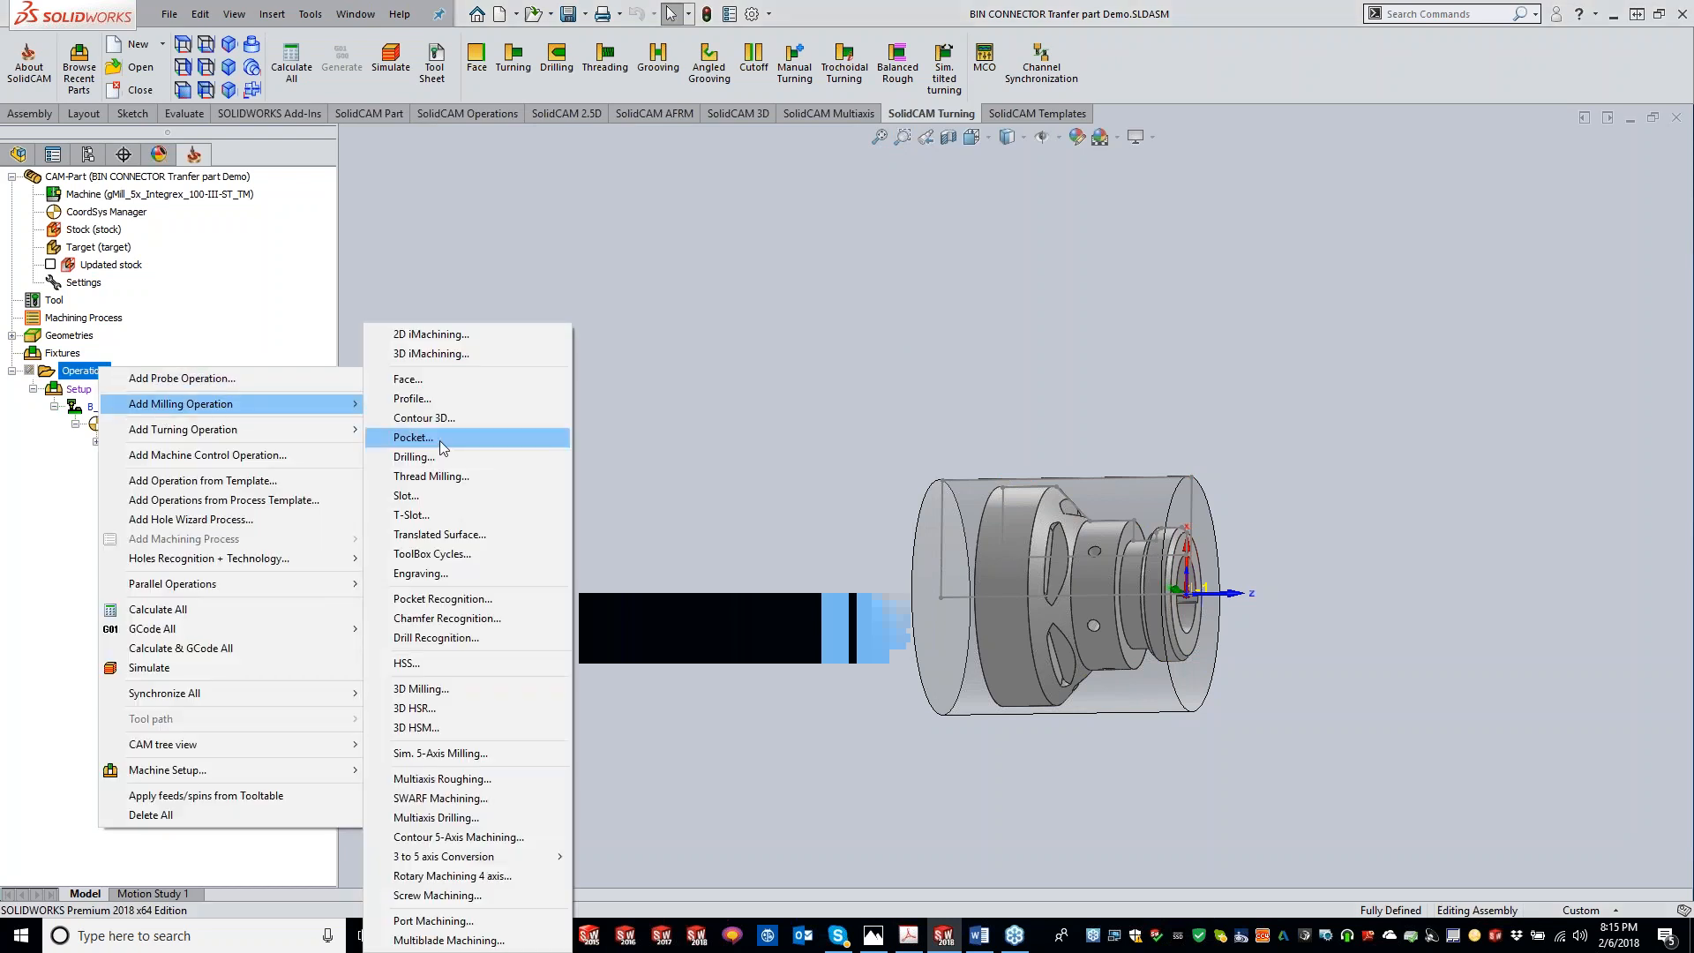
pyautogui.moveTo(258, 432)
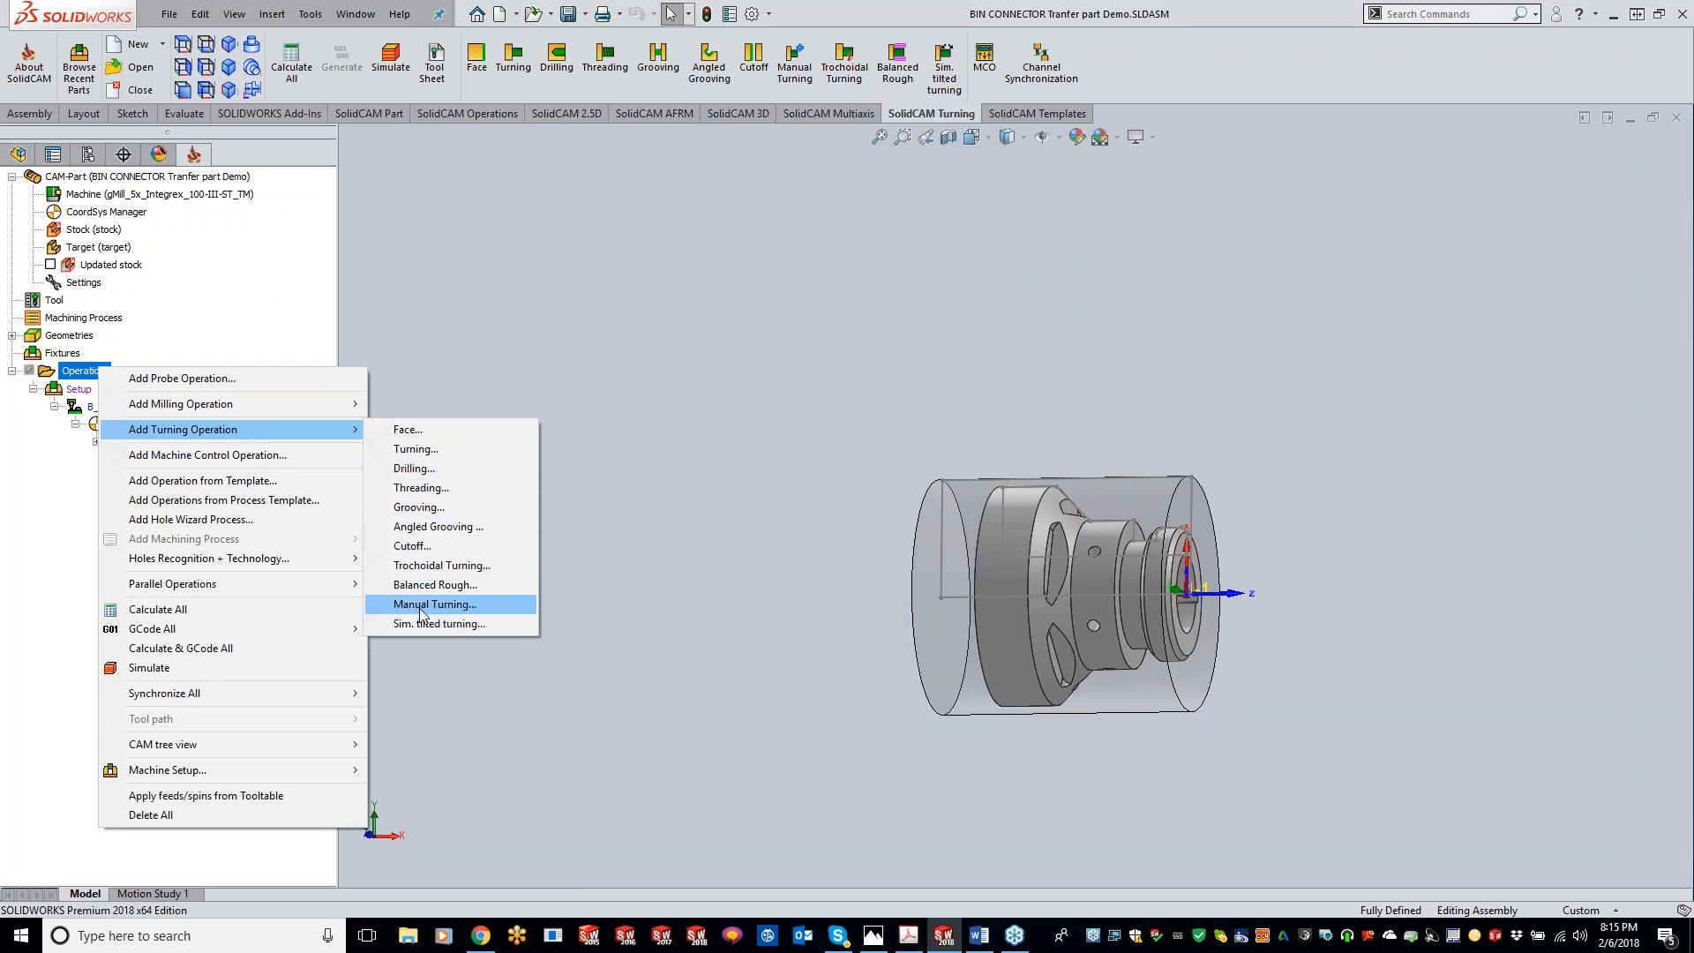
pyautogui.click(431, 582)
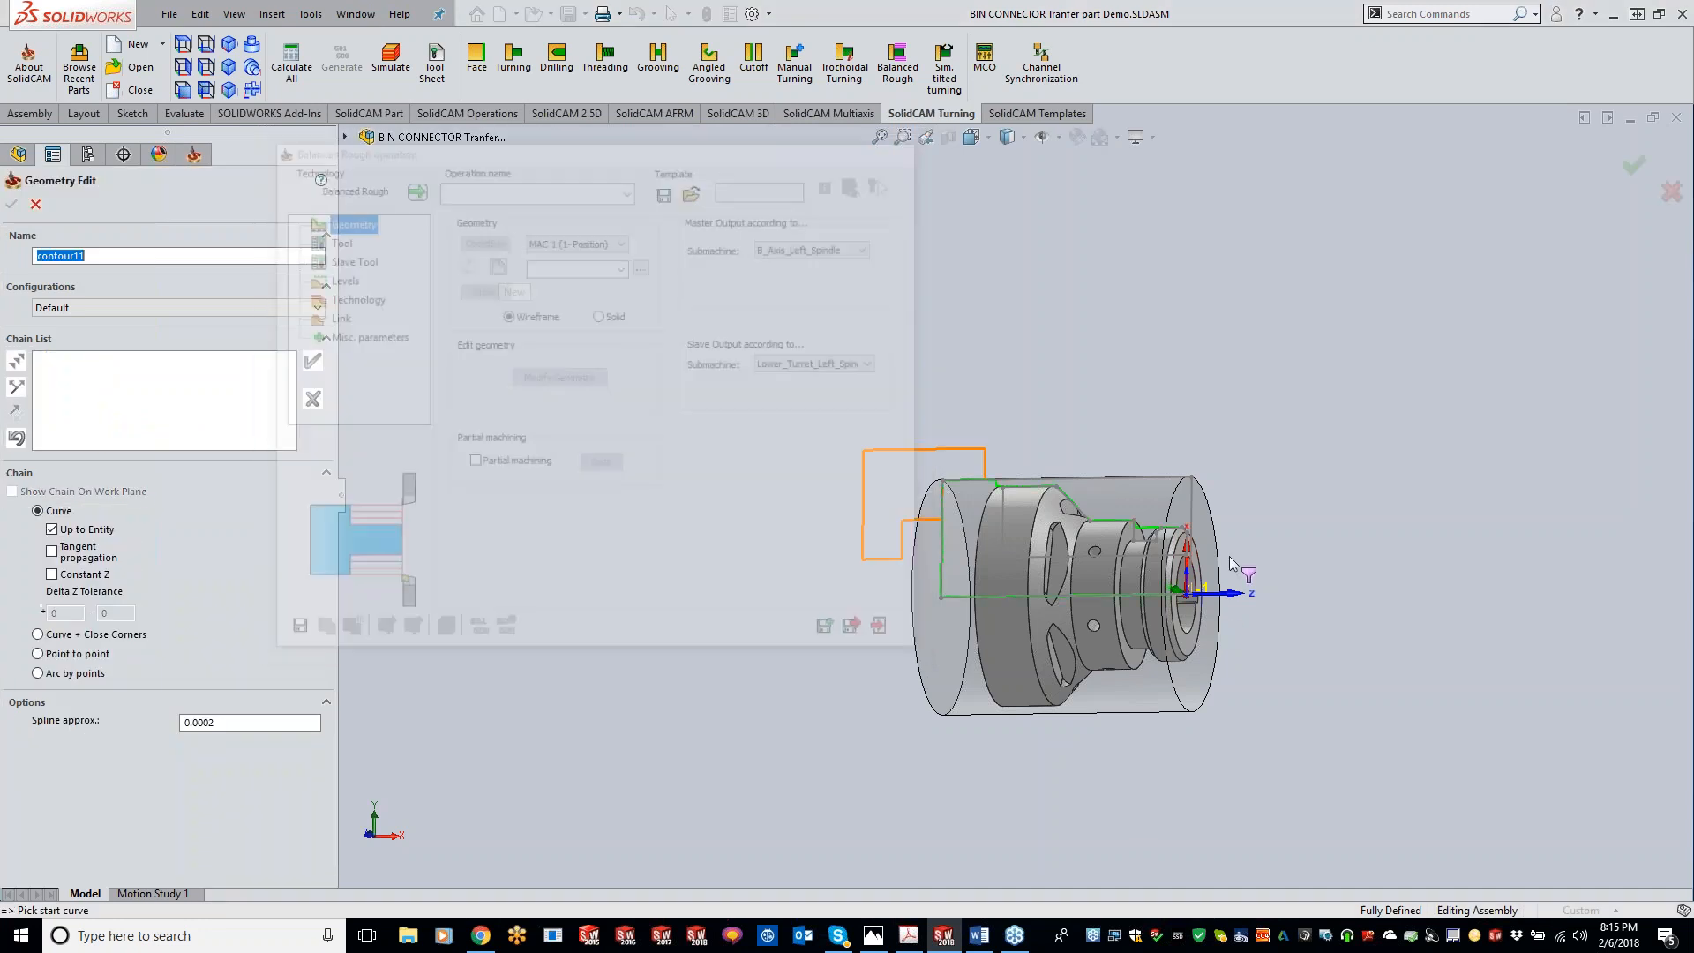
pyautogui.scroll(-8, 1236, 557)
pyautogui.click(923, 458)
pyautogui.click(315, 364)
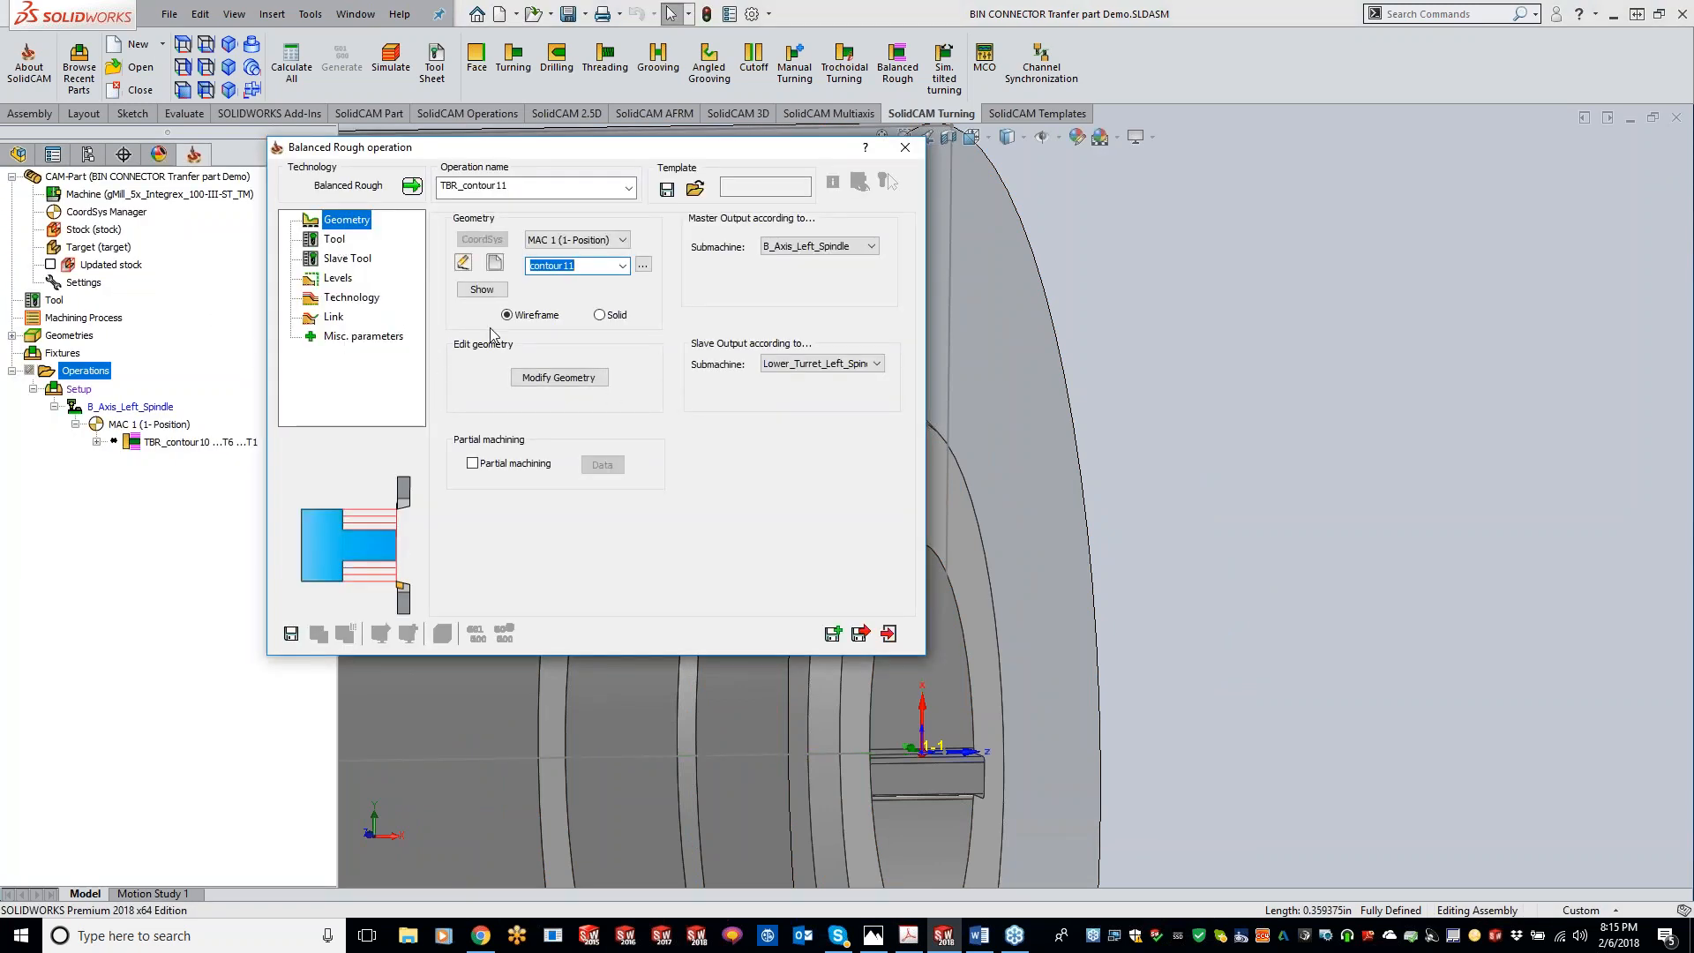
# Step: Open Modify Geometry for the chain and enable Auto extend Start to Stock using the first extension direction
pyautogui.click(547, 381)
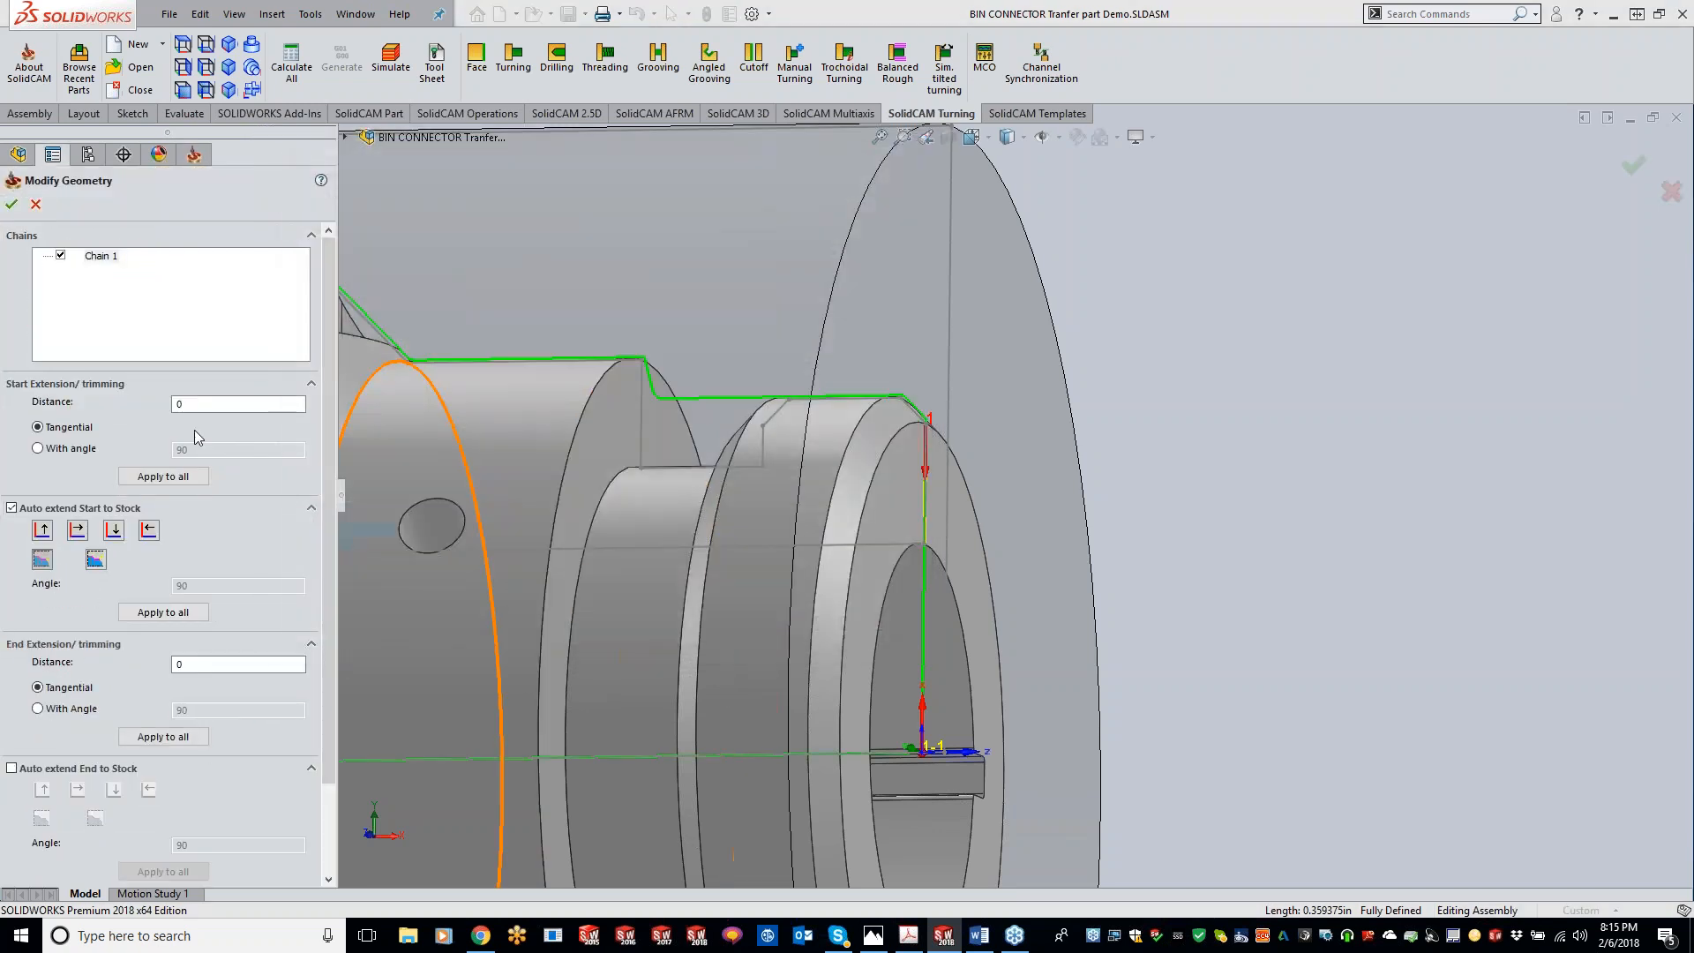
pyautogui.click(236, 405)
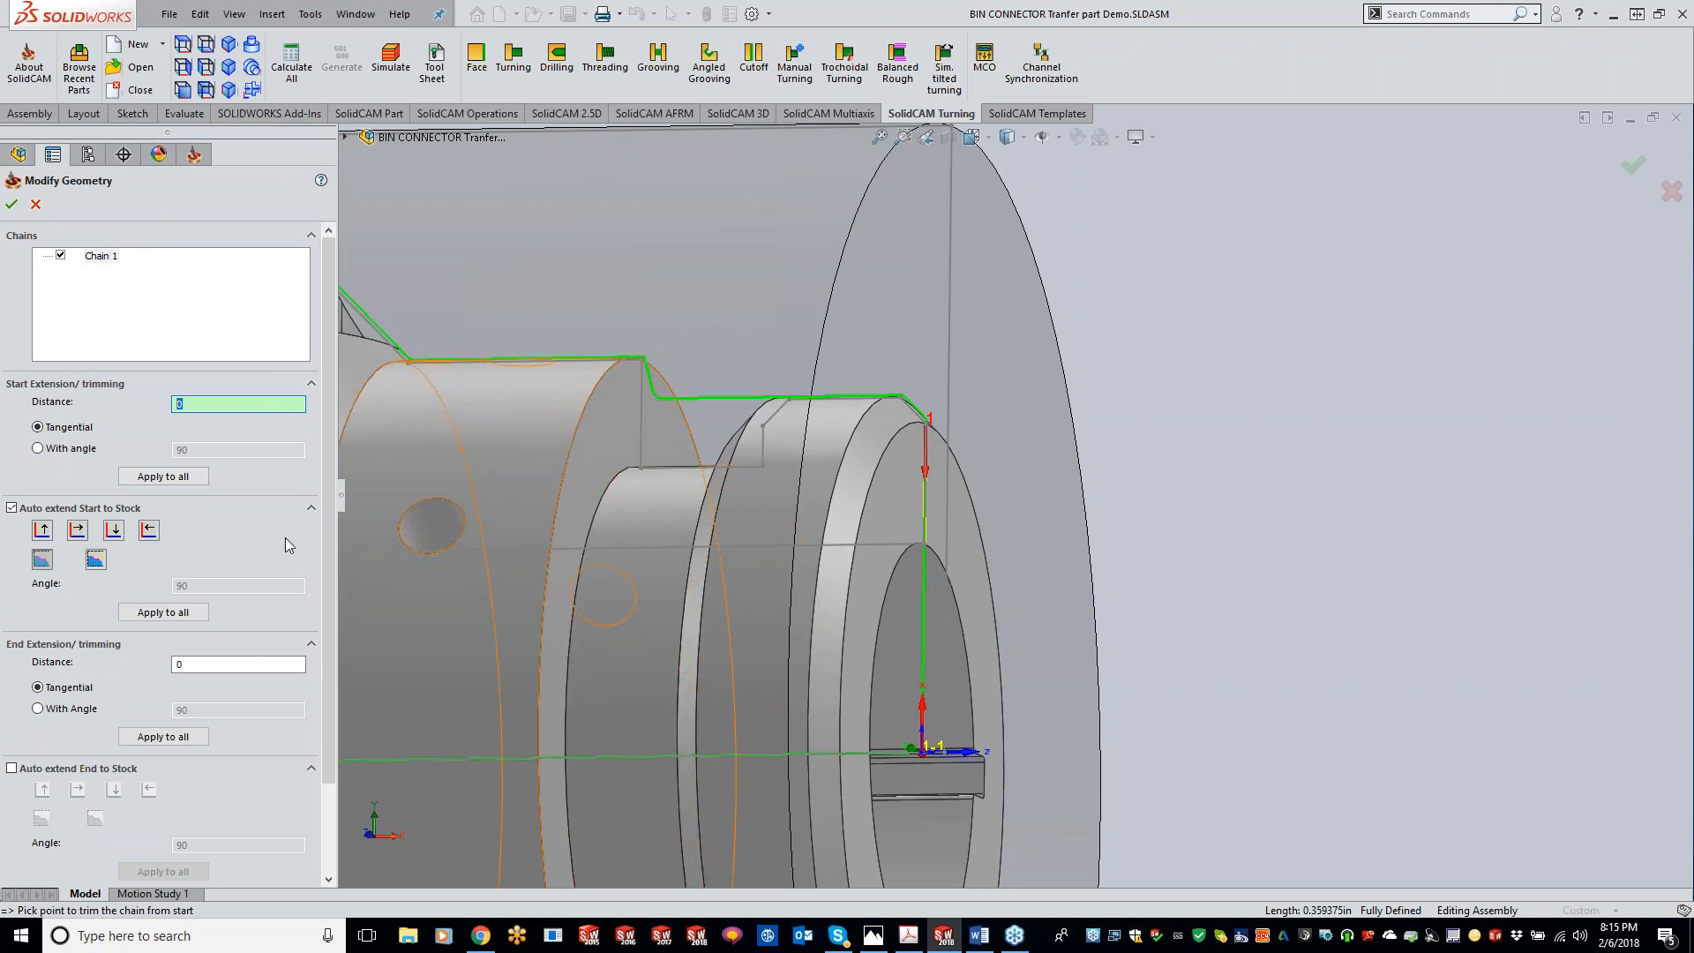
pyautogui.click(12, 508)
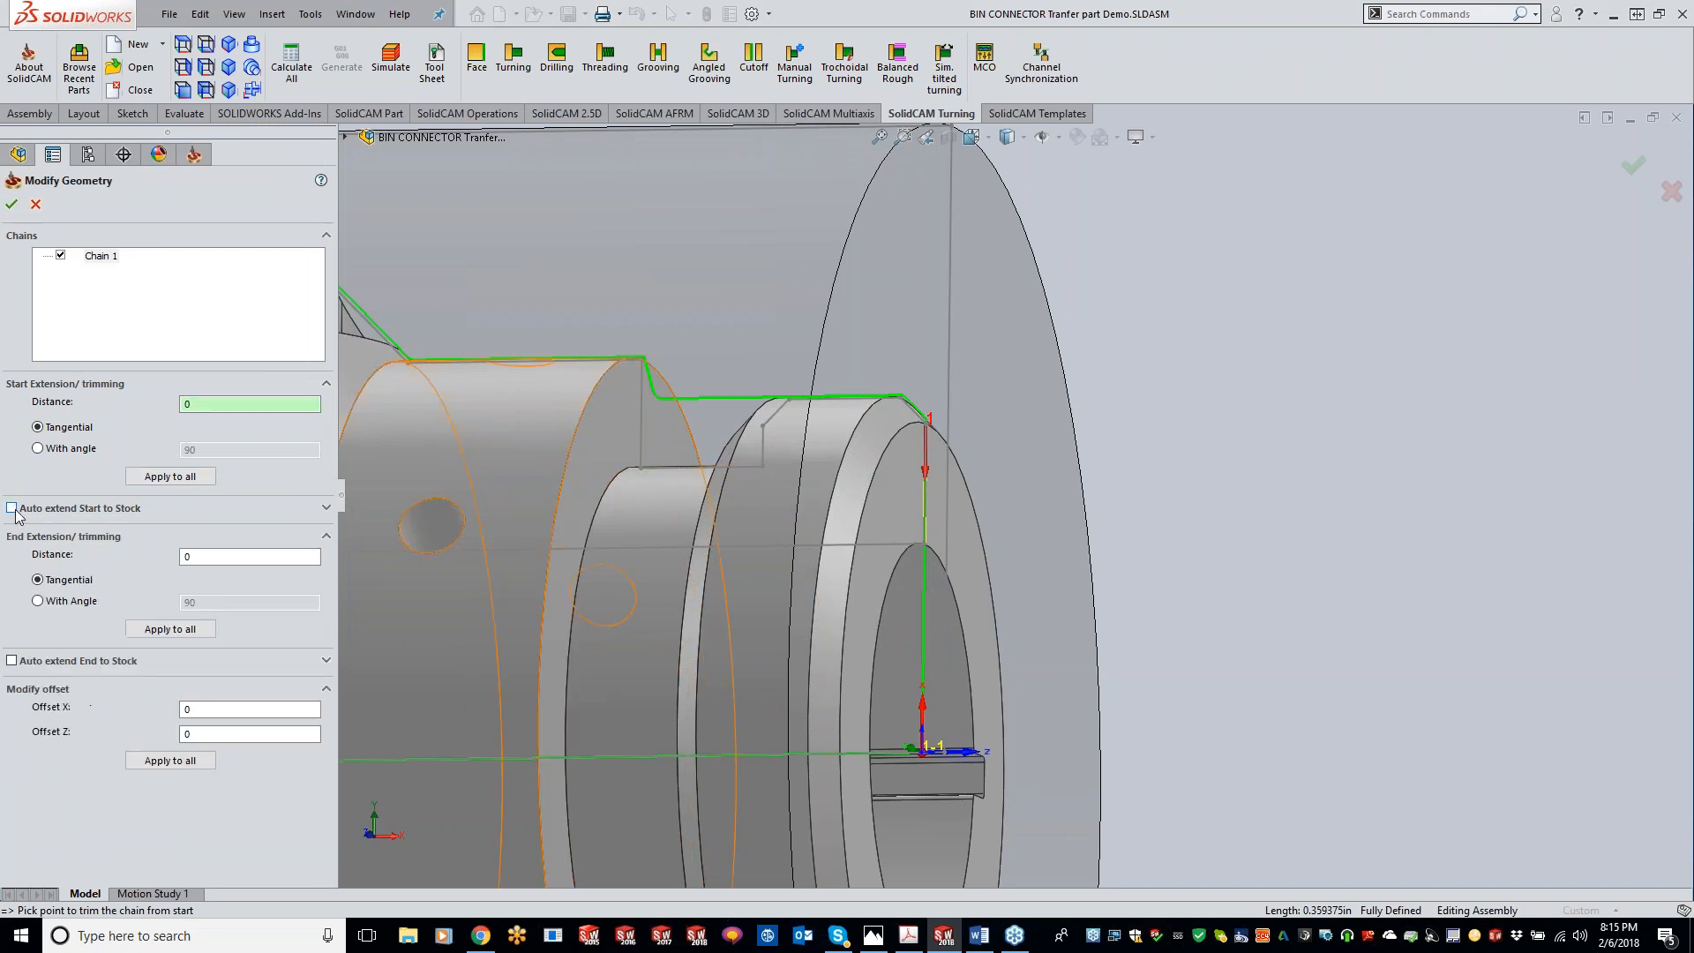
pyautogui.click(12, 508)
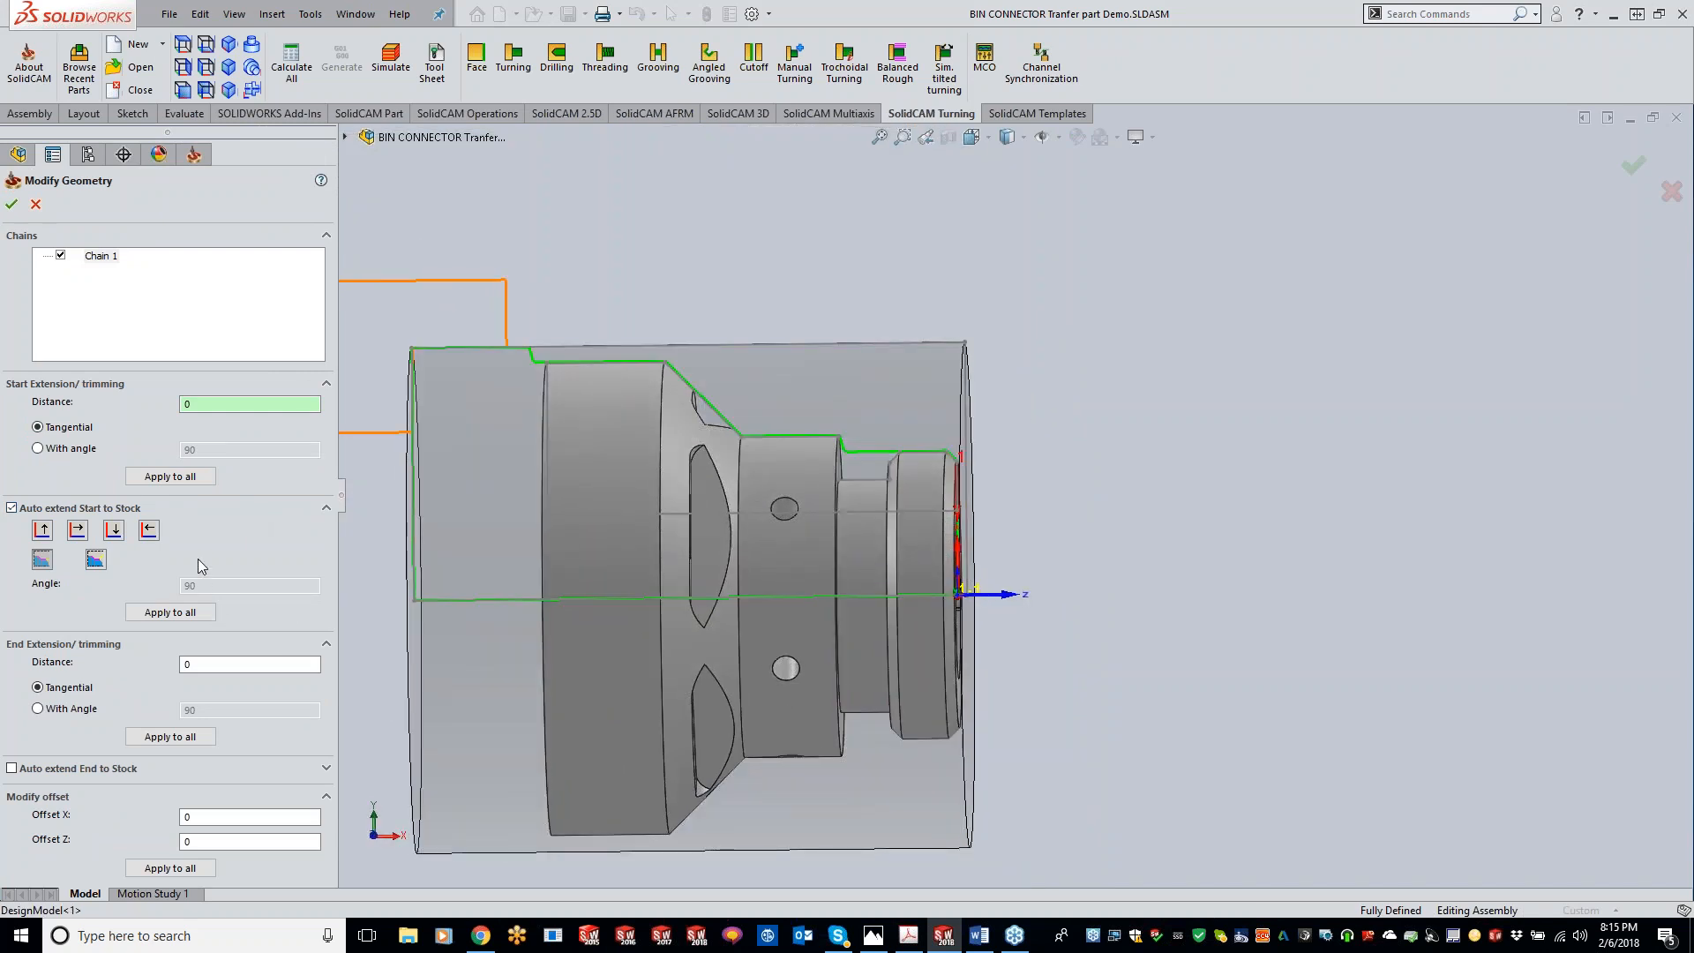
pyautogui.click(45, 533)
pyautogui.click(11, 203)
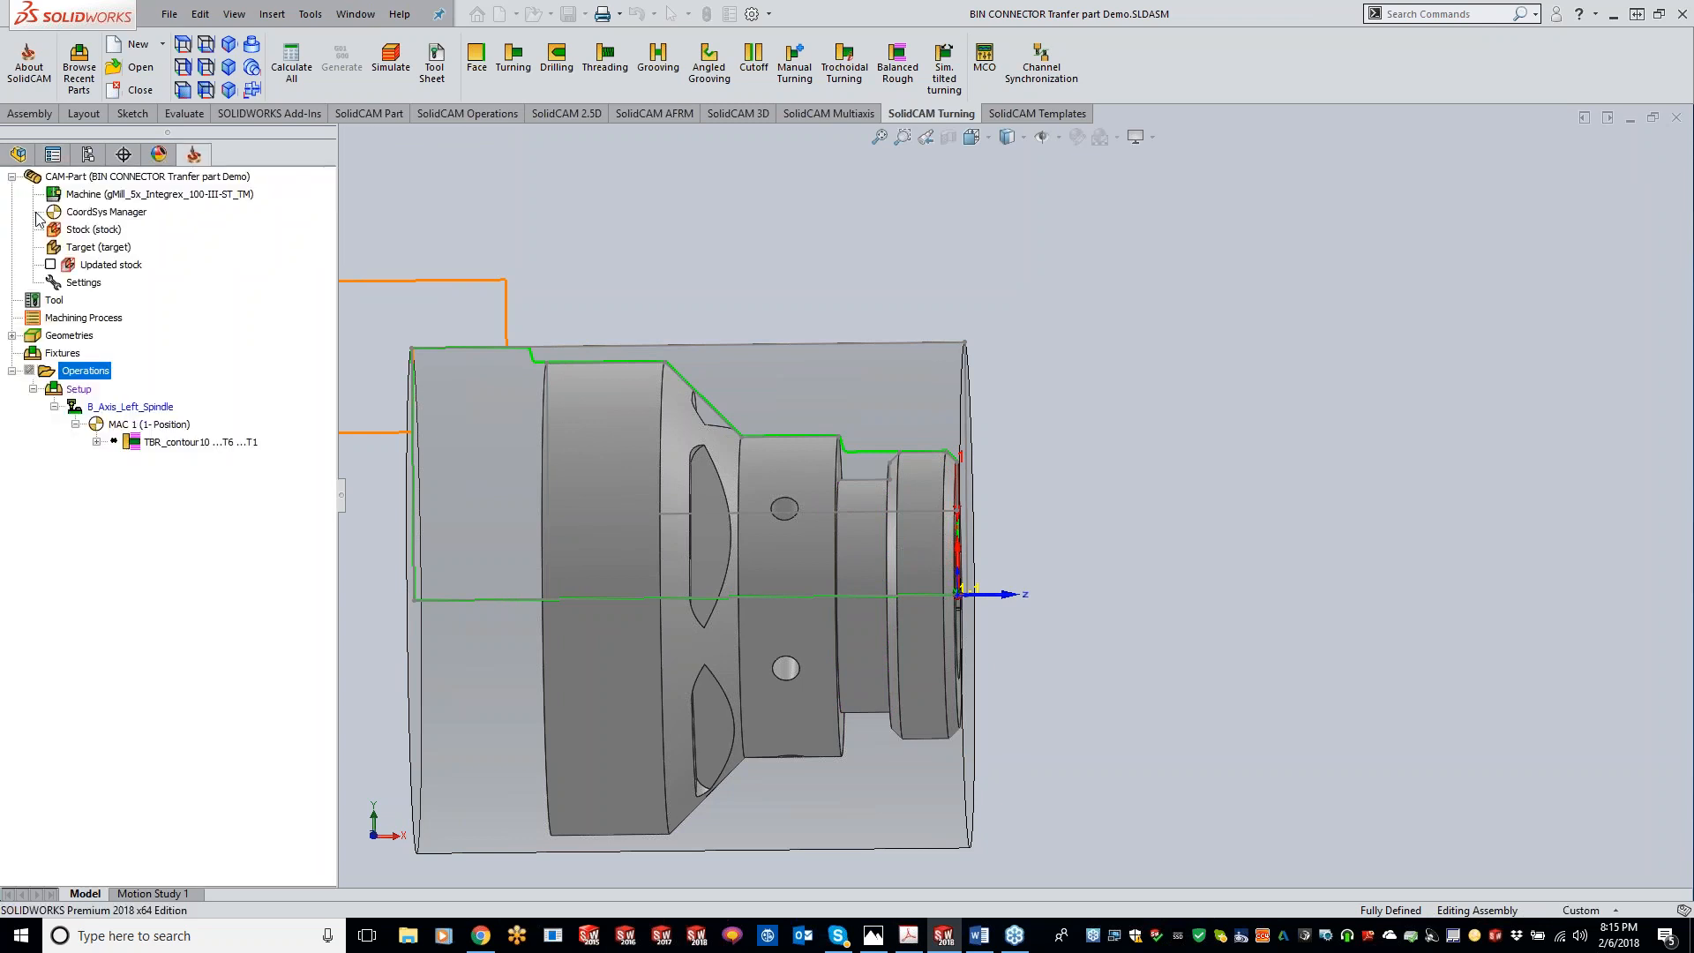
# Step: Enable Auto extend End to Stock and trim the chain's end at a picked point on the part's centreline
pyautogui.click(541, 379)
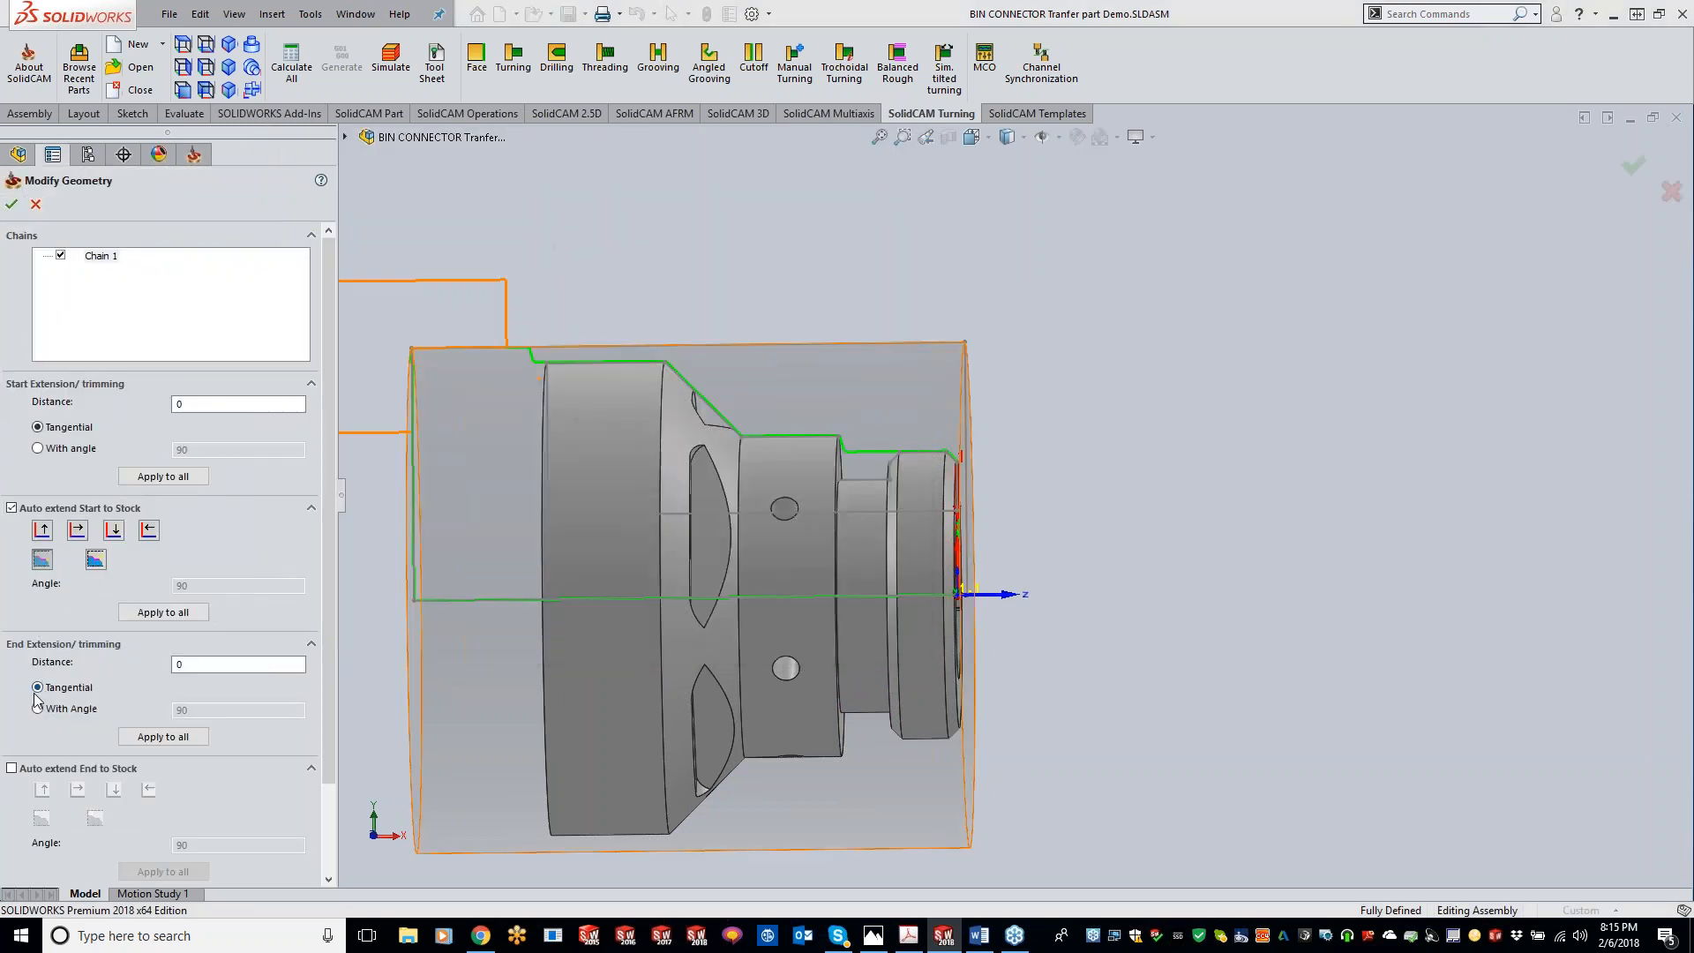
pyautogui.click(12, 769)
pyautogui.moveTo(907, 607); pyautogui.dragTo(1065, 555, button='middle')
pyautogui.scroll(-5, 1065, 555)
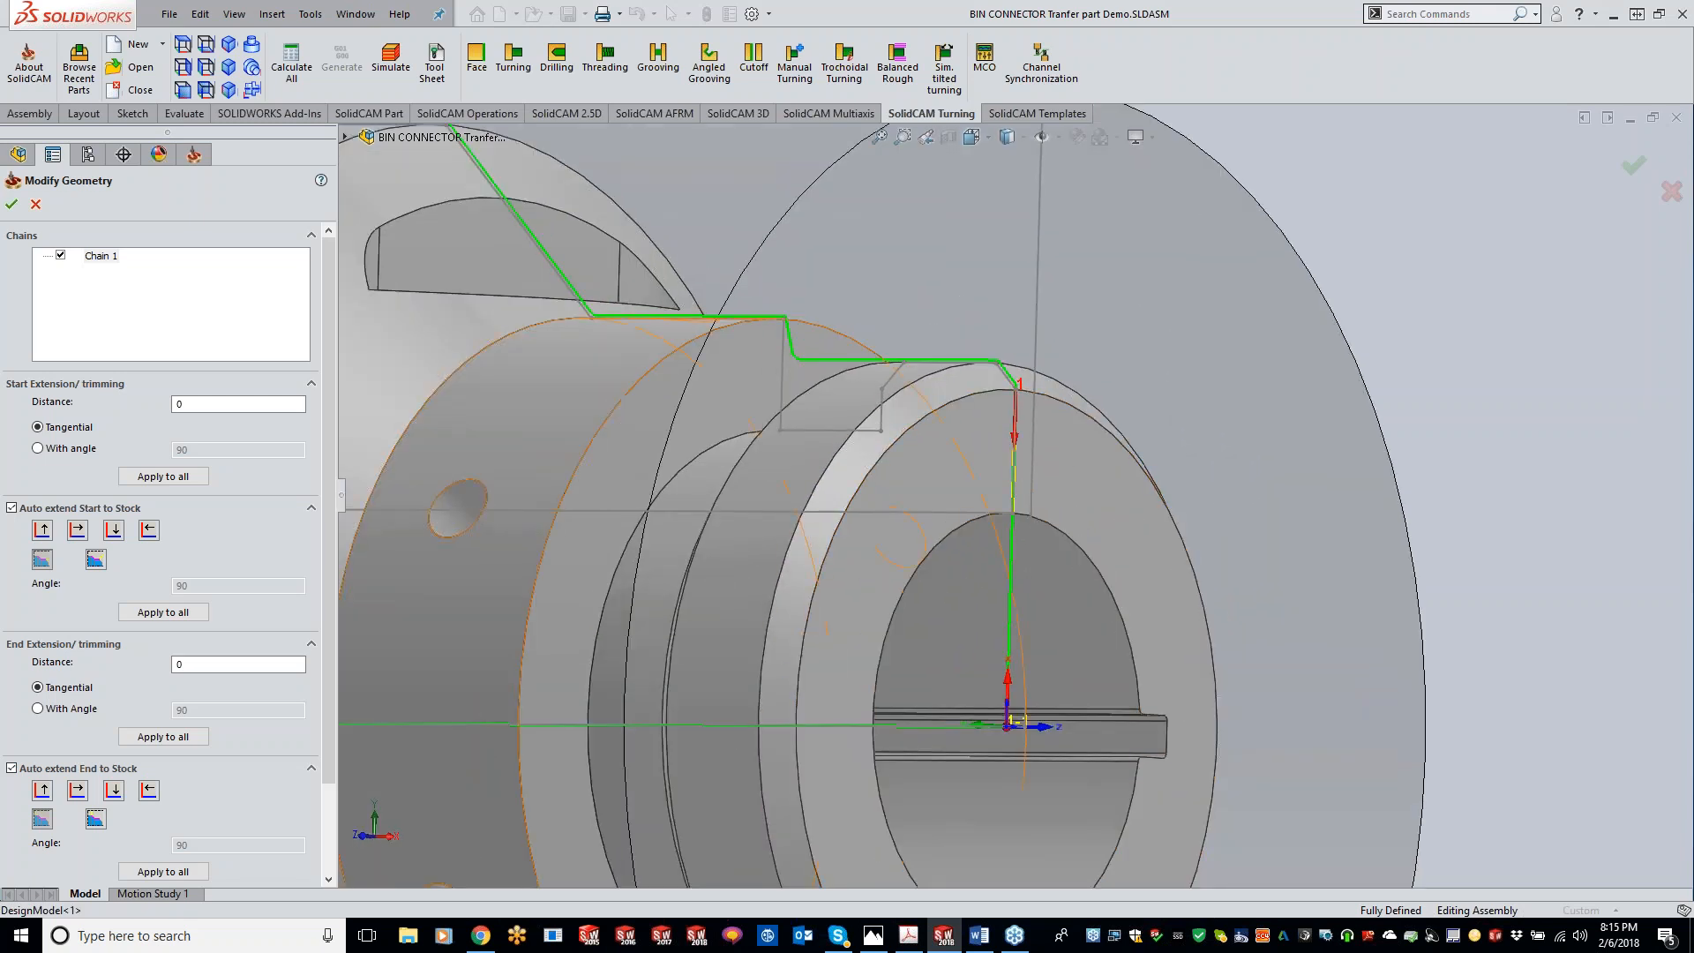
pyautogui.scroll(-3, 229, 789)
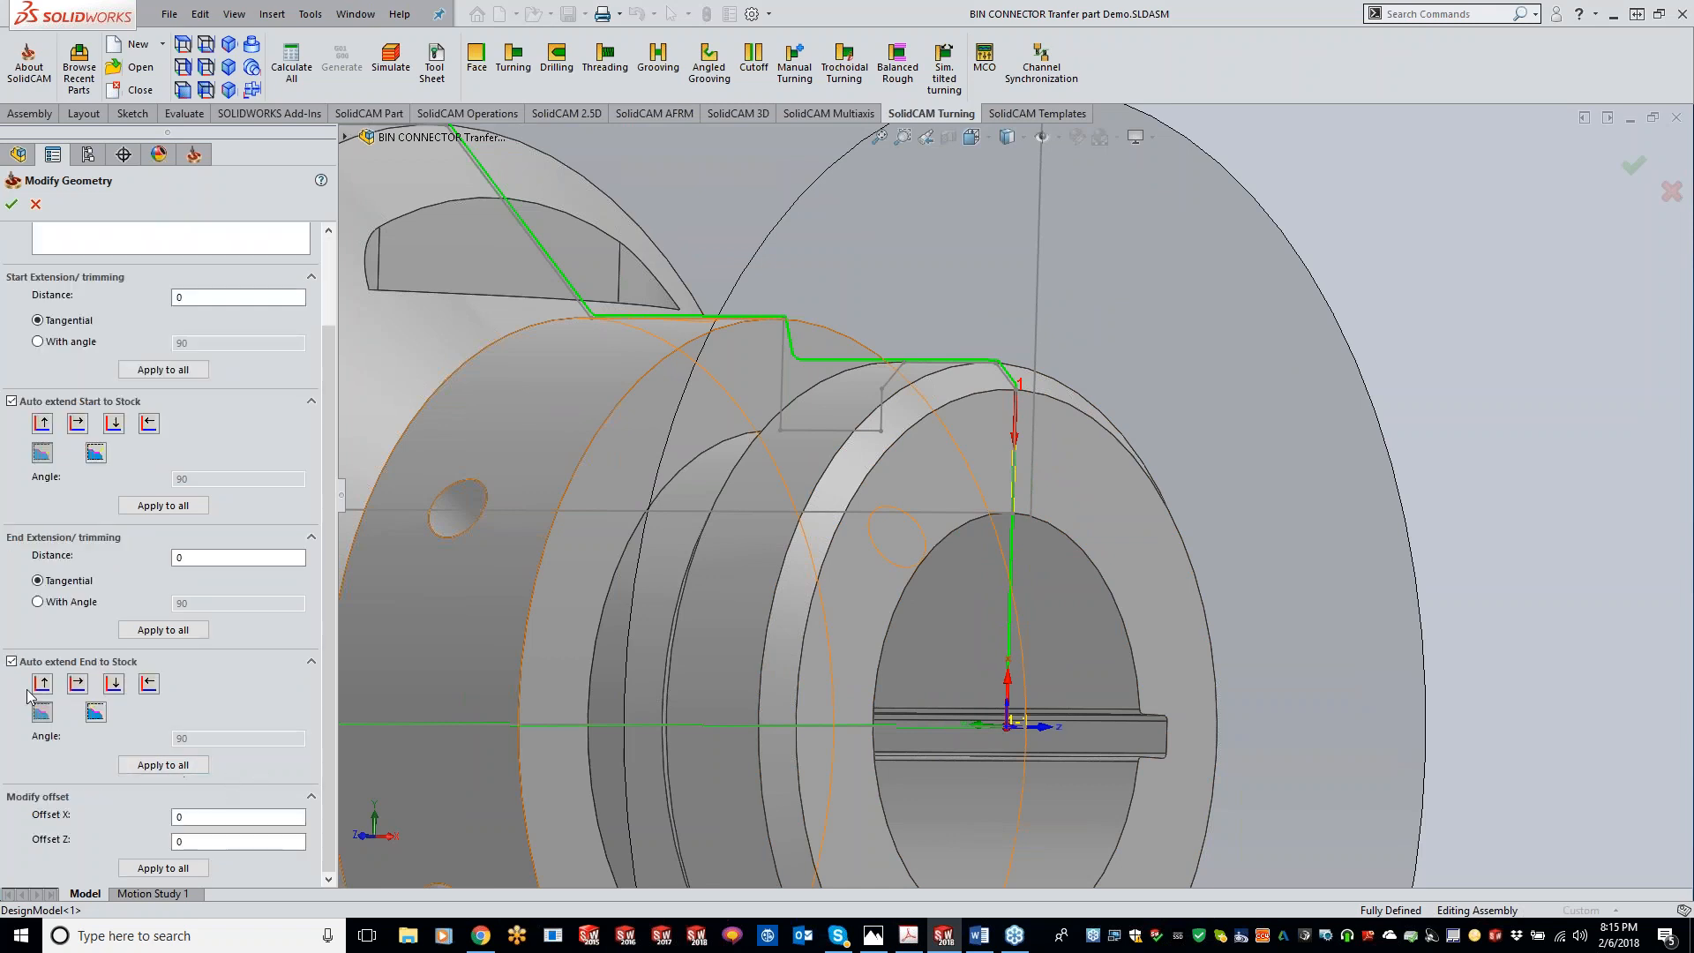
pyautogui.click(194, 558)
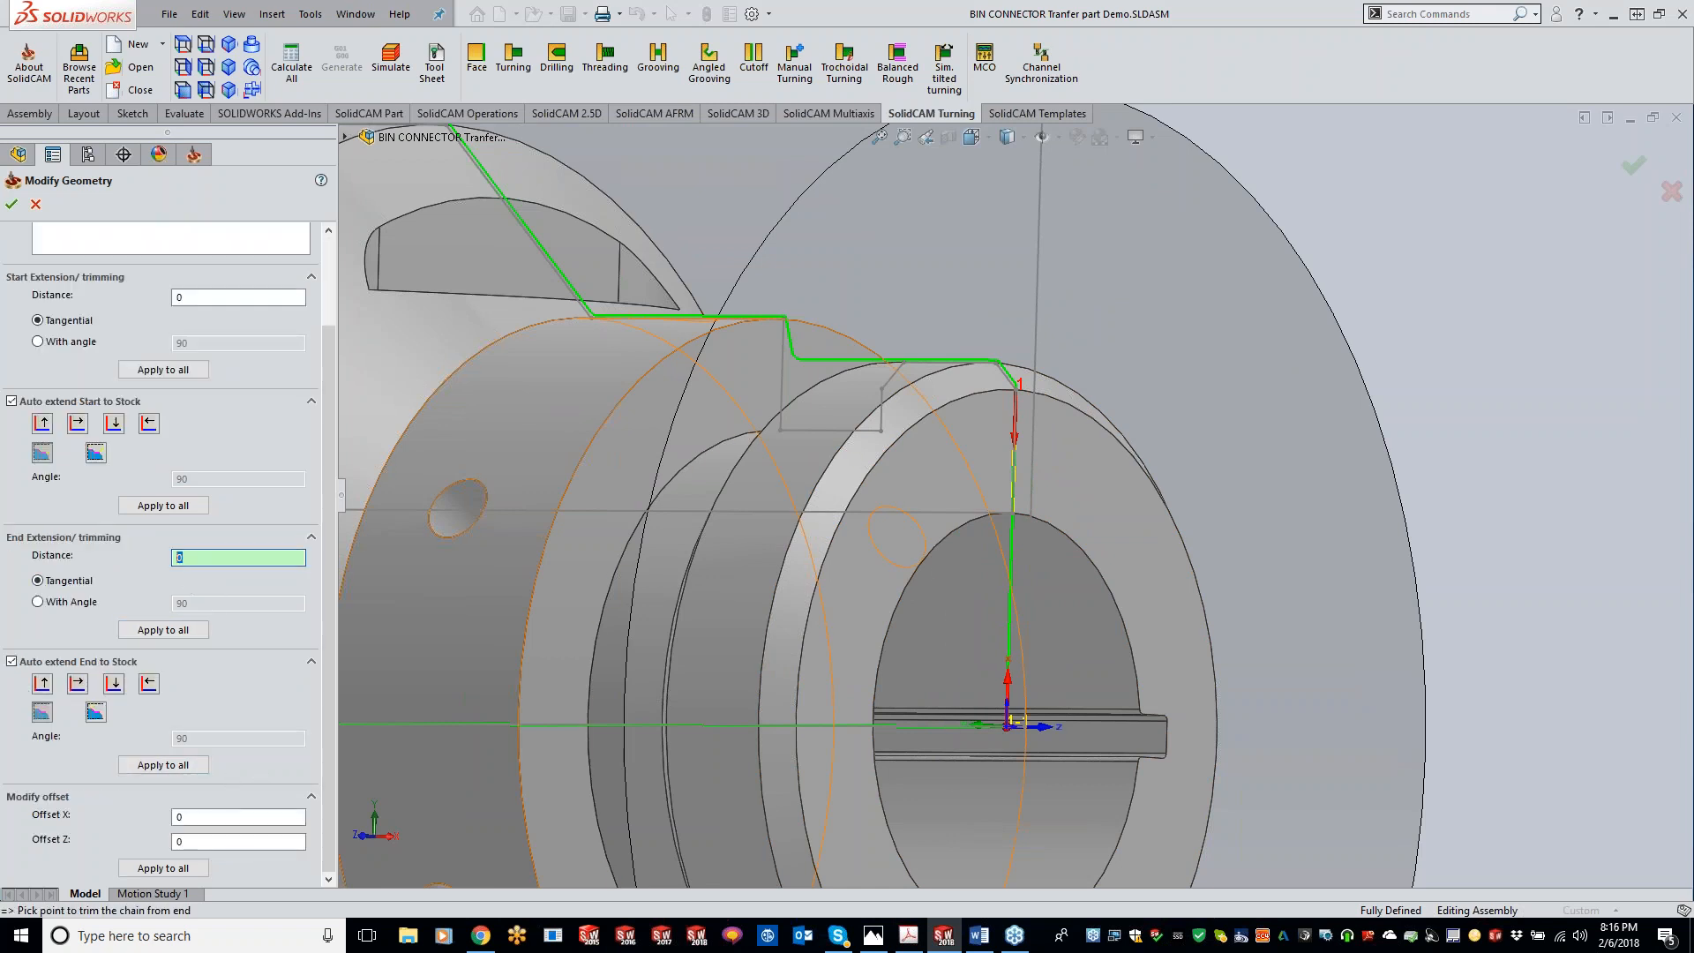
pyautogui.click(1008, 726)
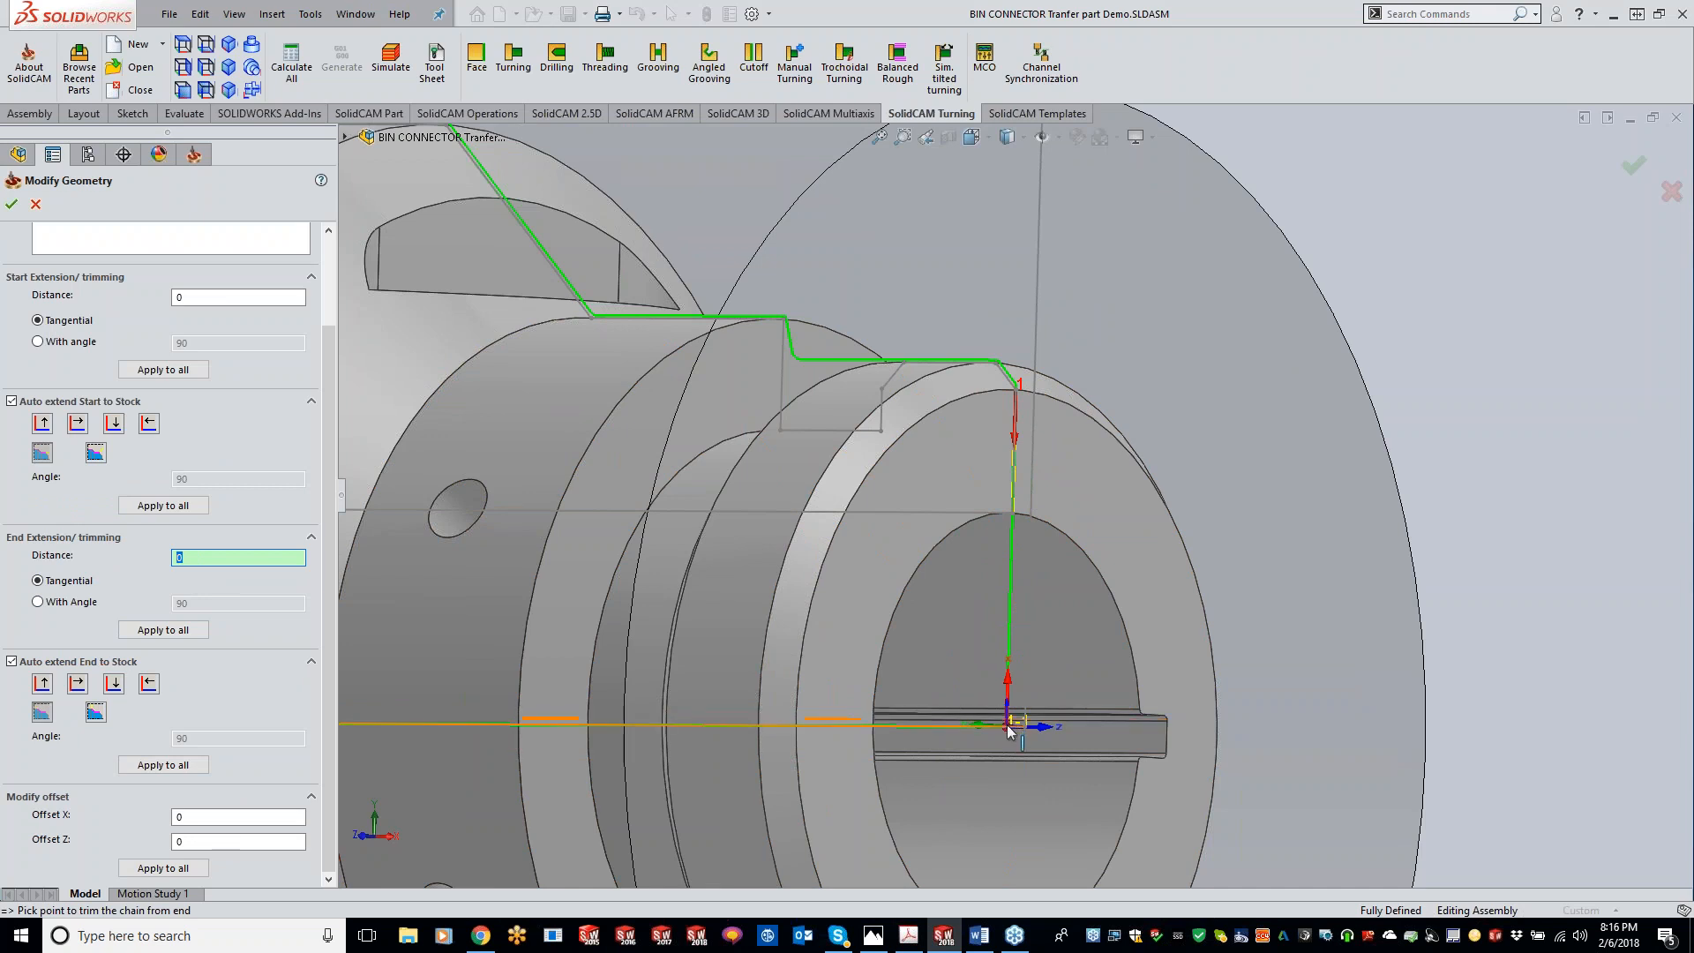
# Step: Trim the chain's start at a picked point on the part's outer top edge and confirm the geometry changes
pyautogui.scroll(2, 995, 364)
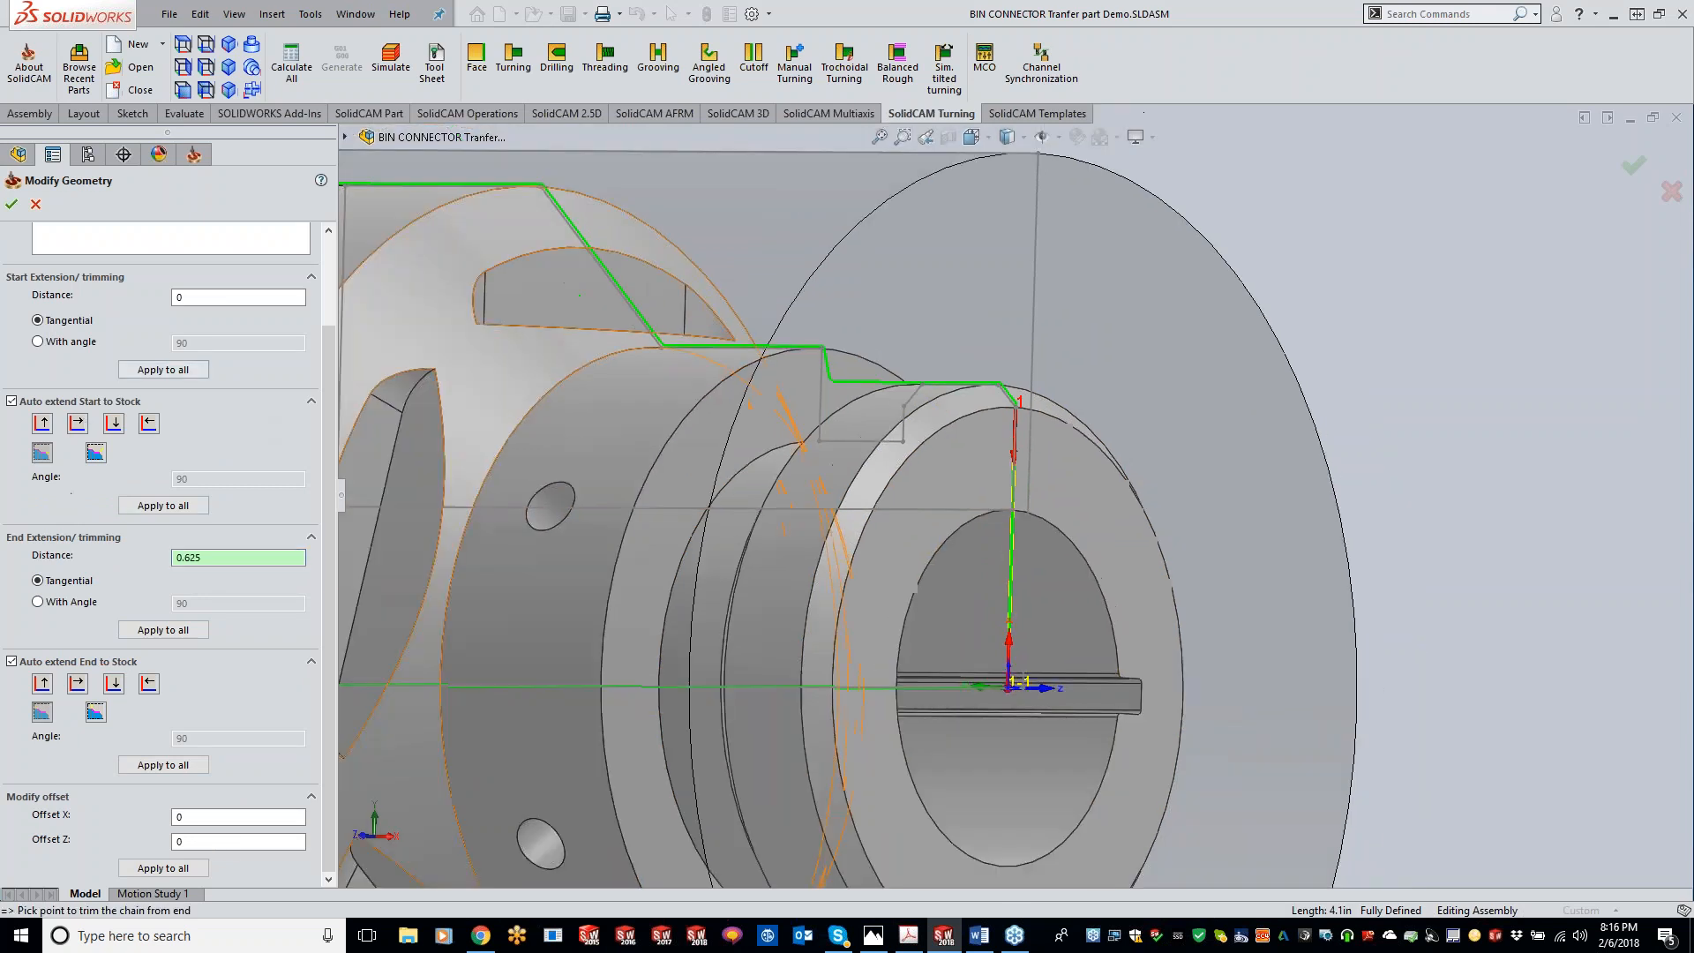
pyautogui.click(195, 297)
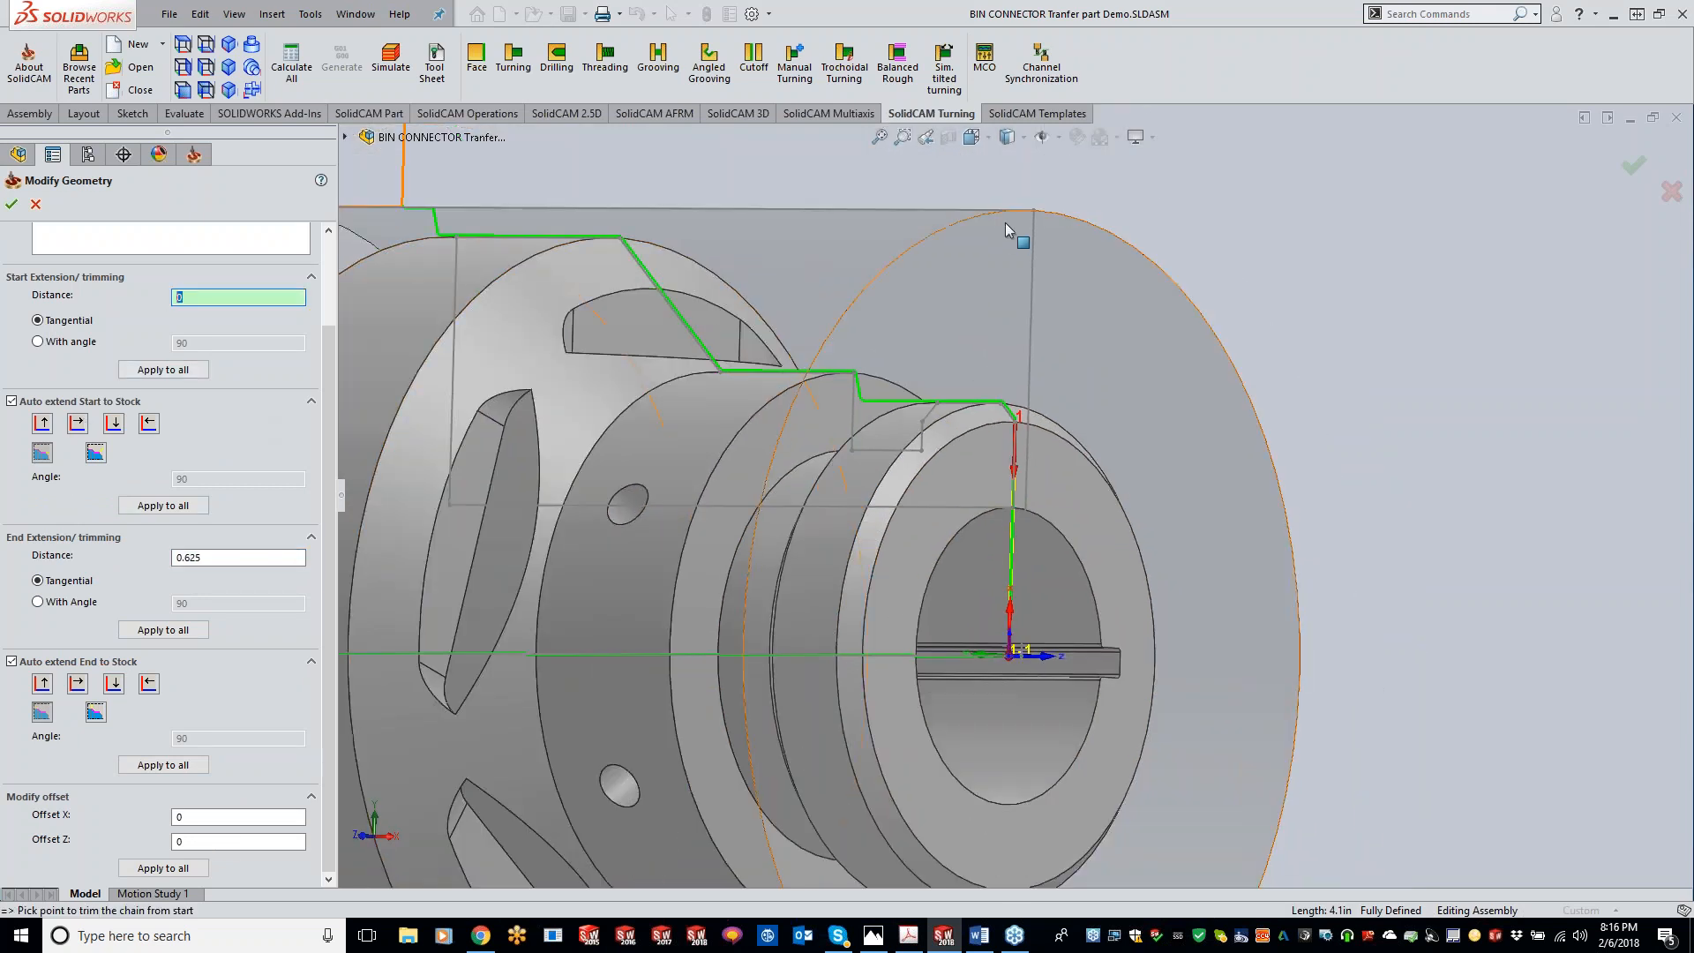
pyautogui.click(1034, 213)
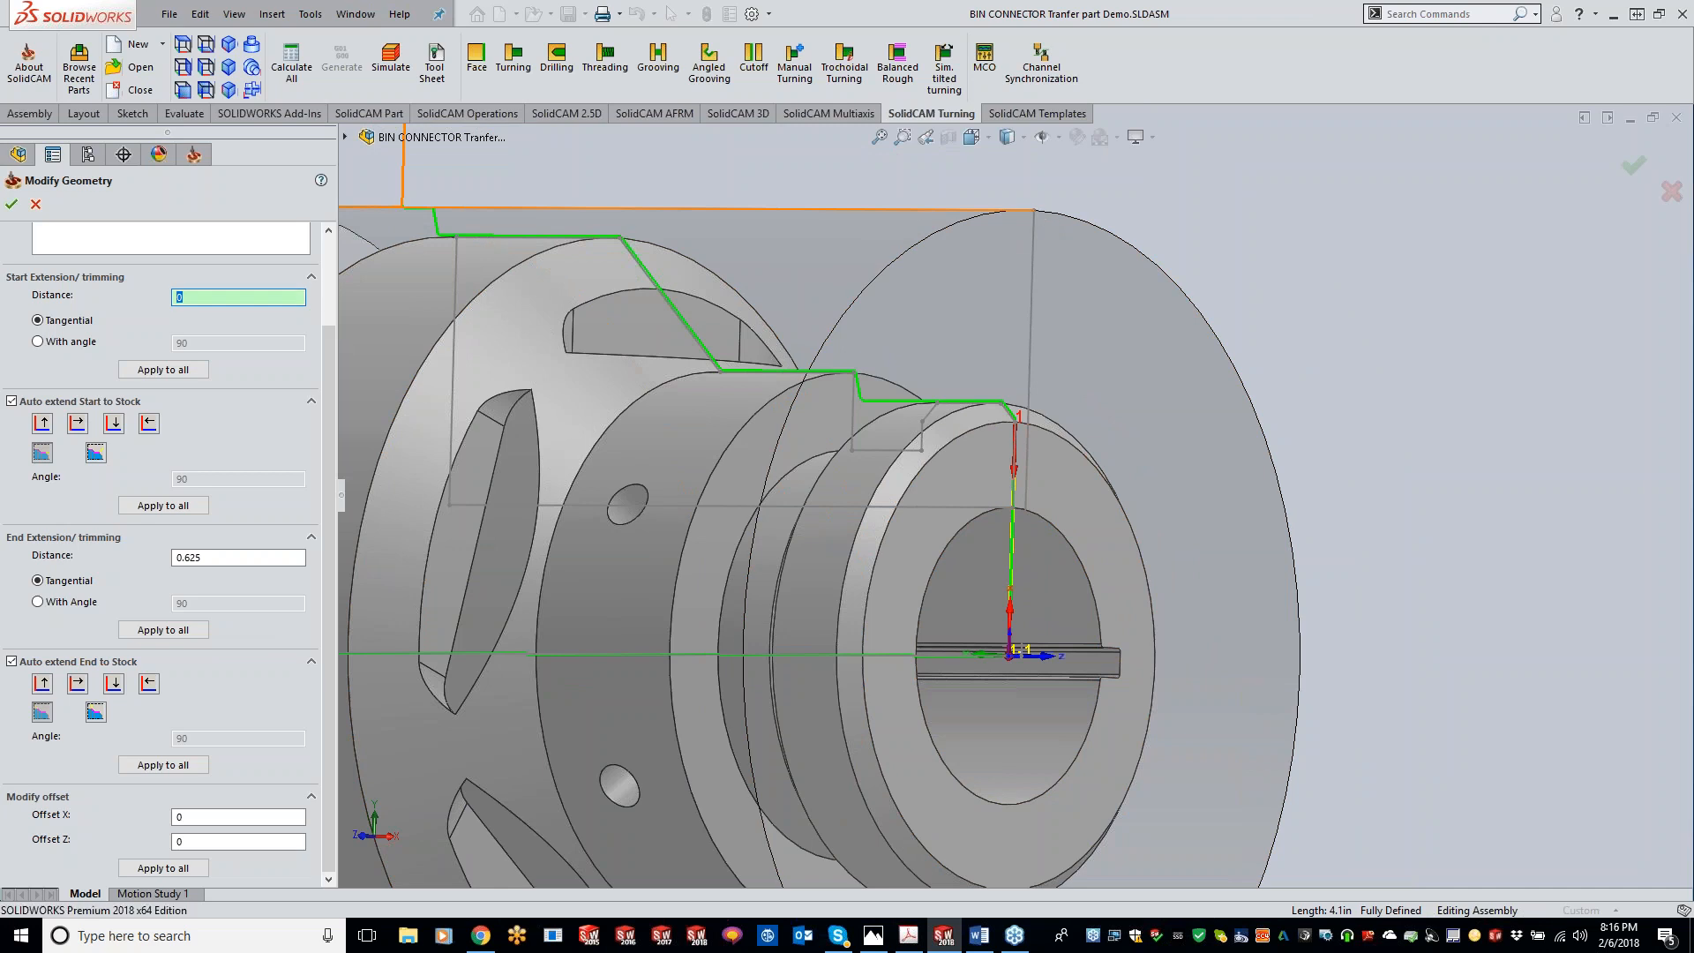
pyautogui.moveTo(725, 443); pyautogui.dragTo(826, 457, button='middle')
pyautogui.click(11, 204)
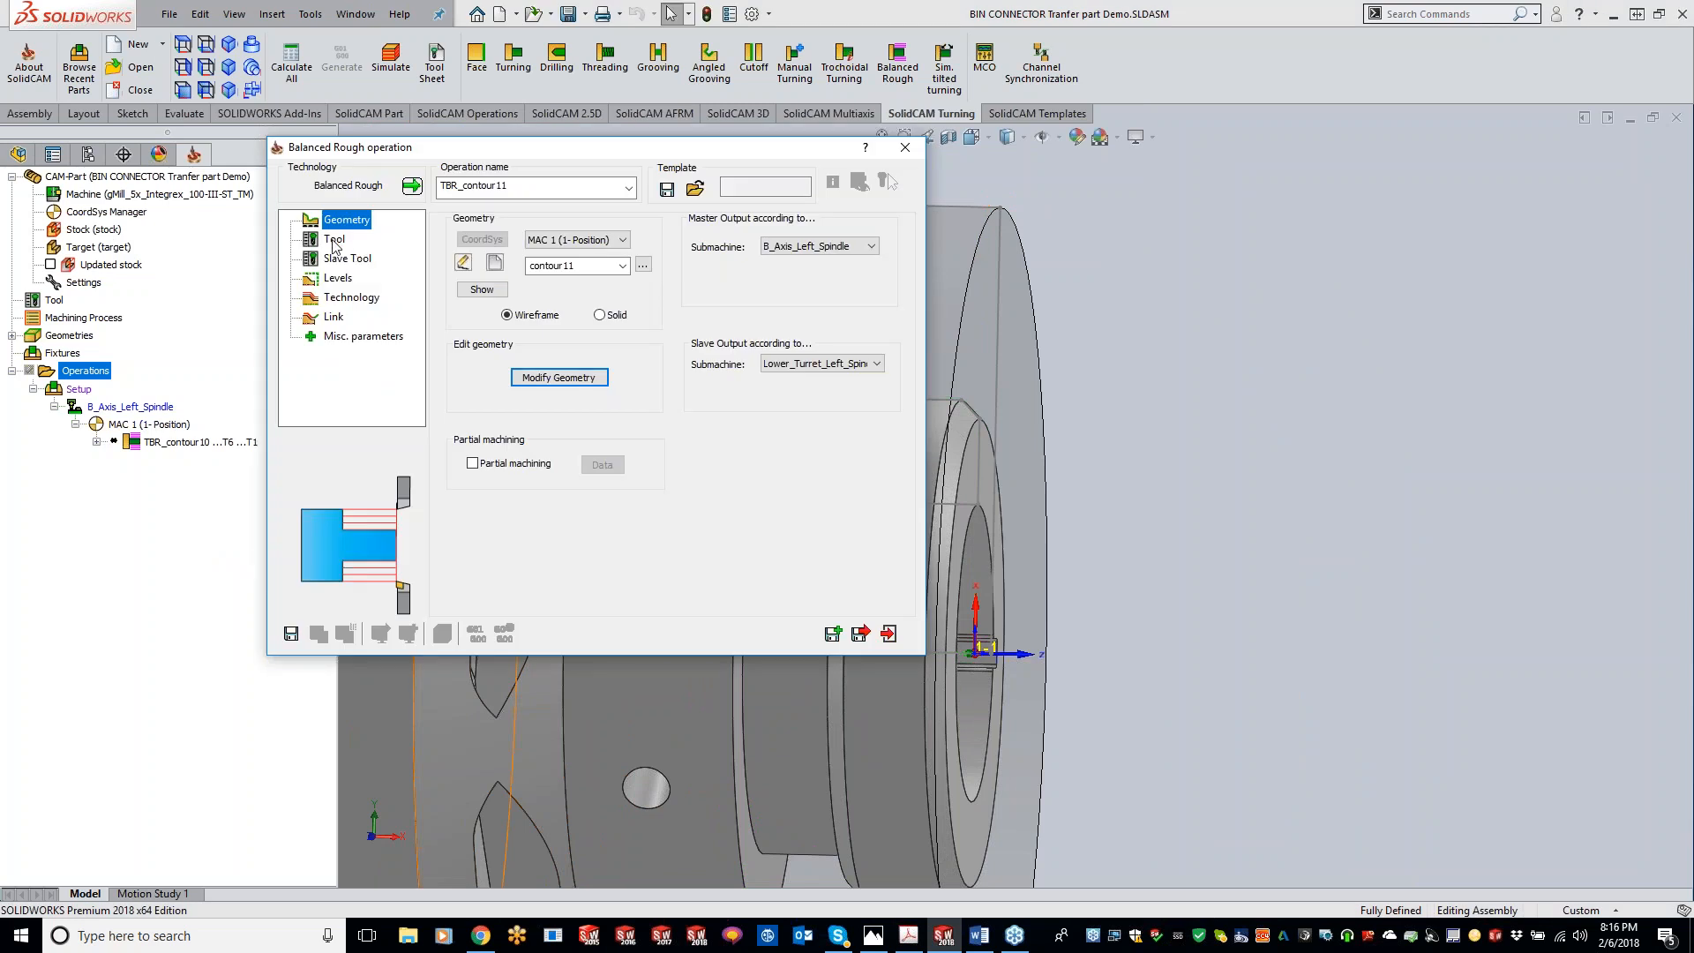
# Step: Select tool 6 from the B_Axis turret as the master tool
pyautogui.click(333, 241)
pyautogui.click(544, 556)
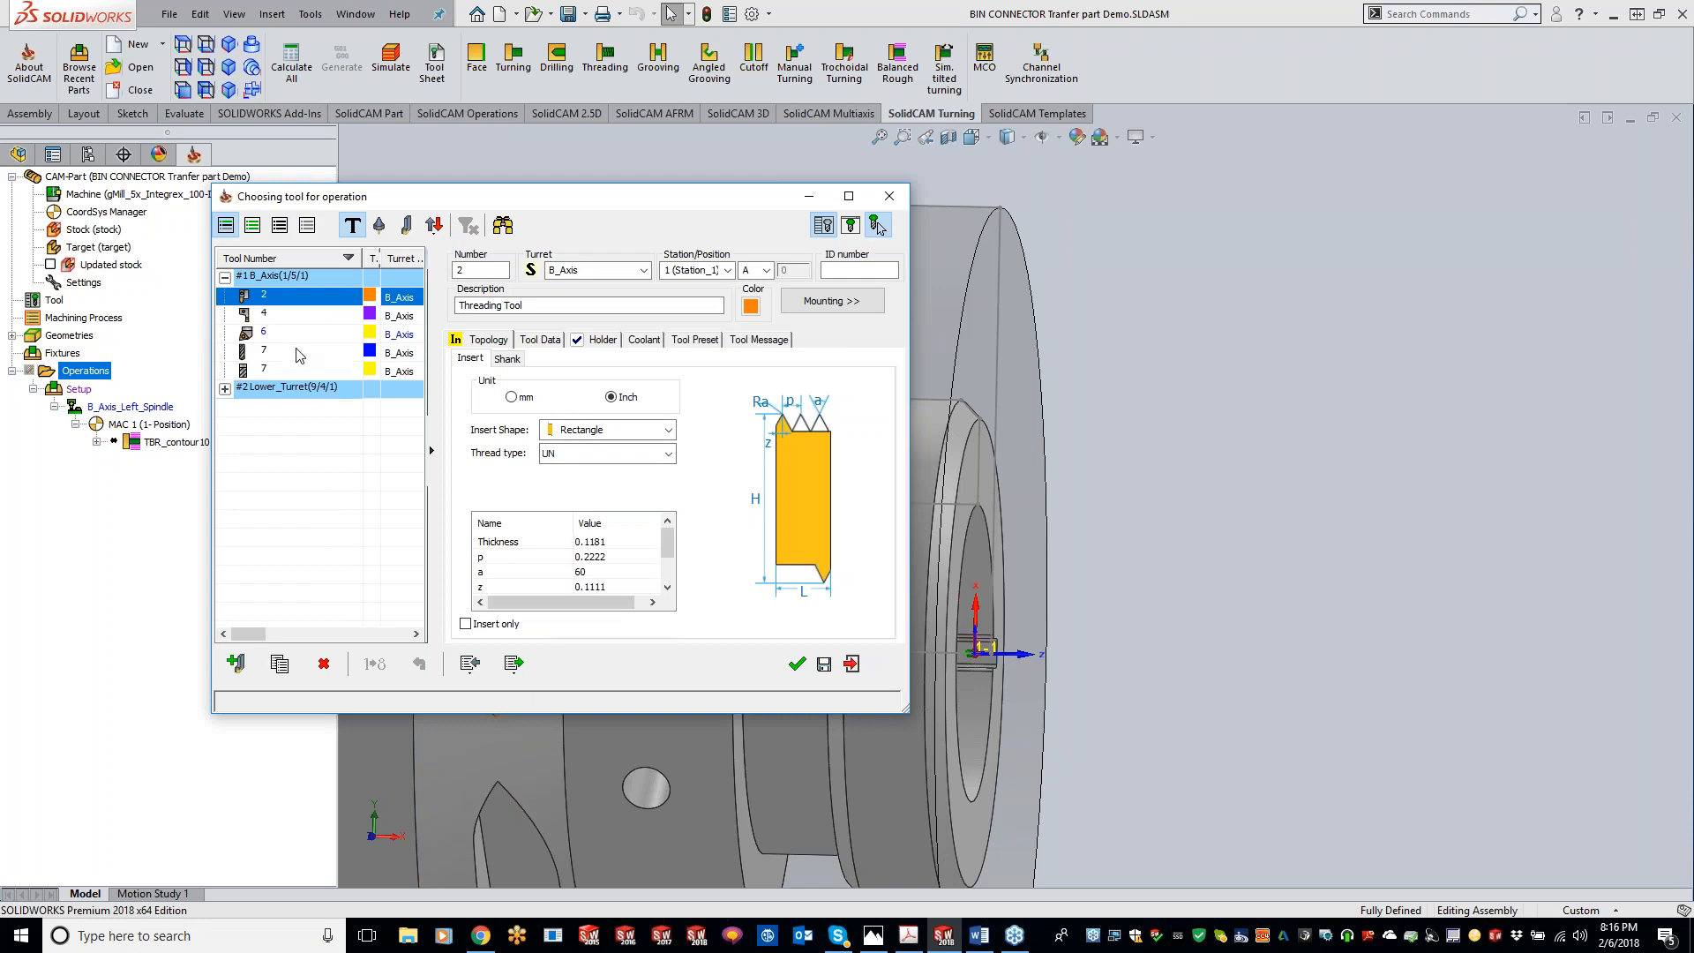
pyautogui.click(274, 336)
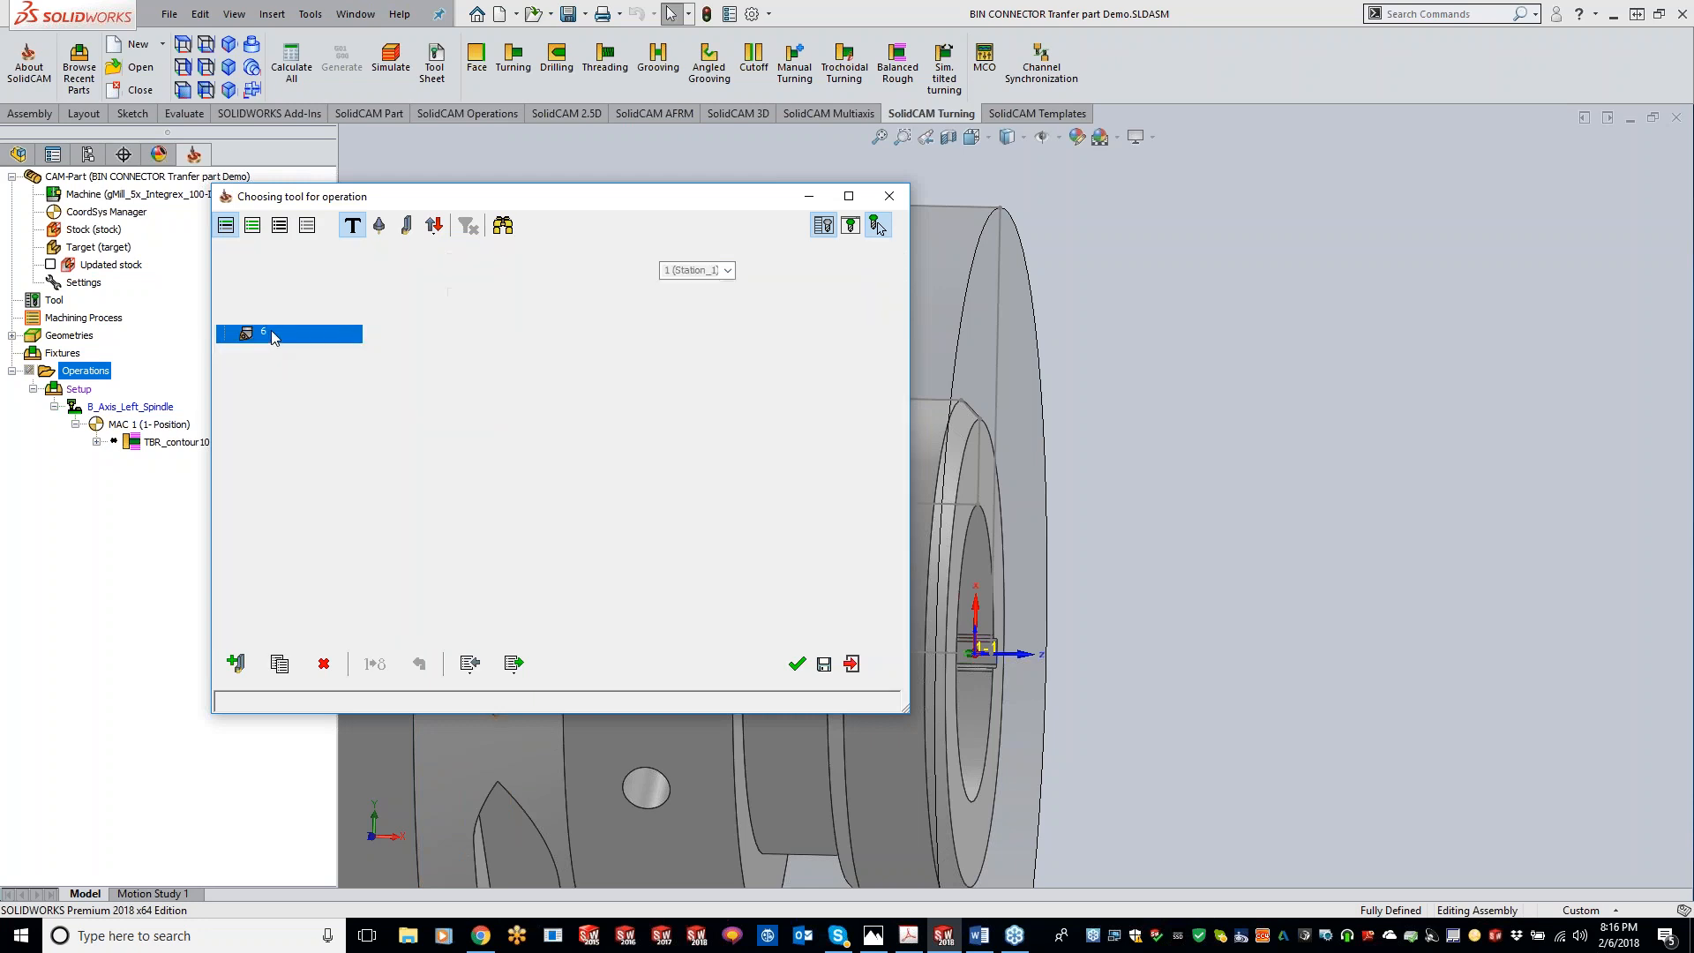
pyautogui.doubleClick(273, 333)
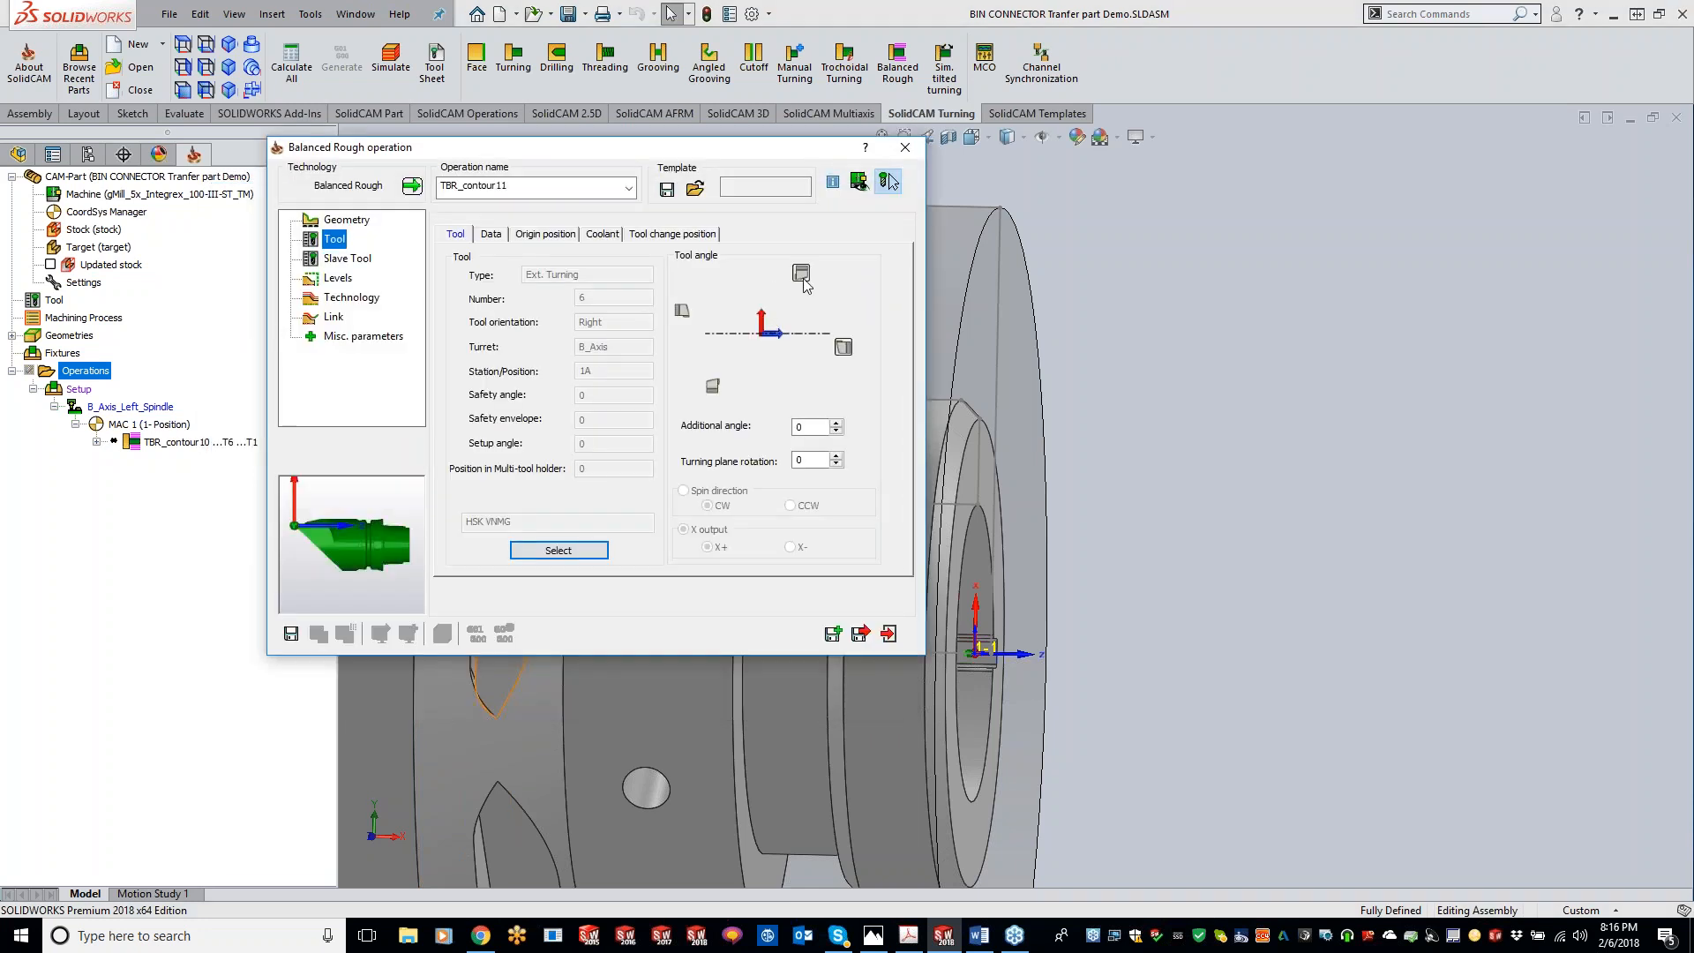
# Step: Select tool 1 (80 deg rough lower) from the Lower_Turret as the slave tool, save and close the operation
pyautogui.click(353, 258)
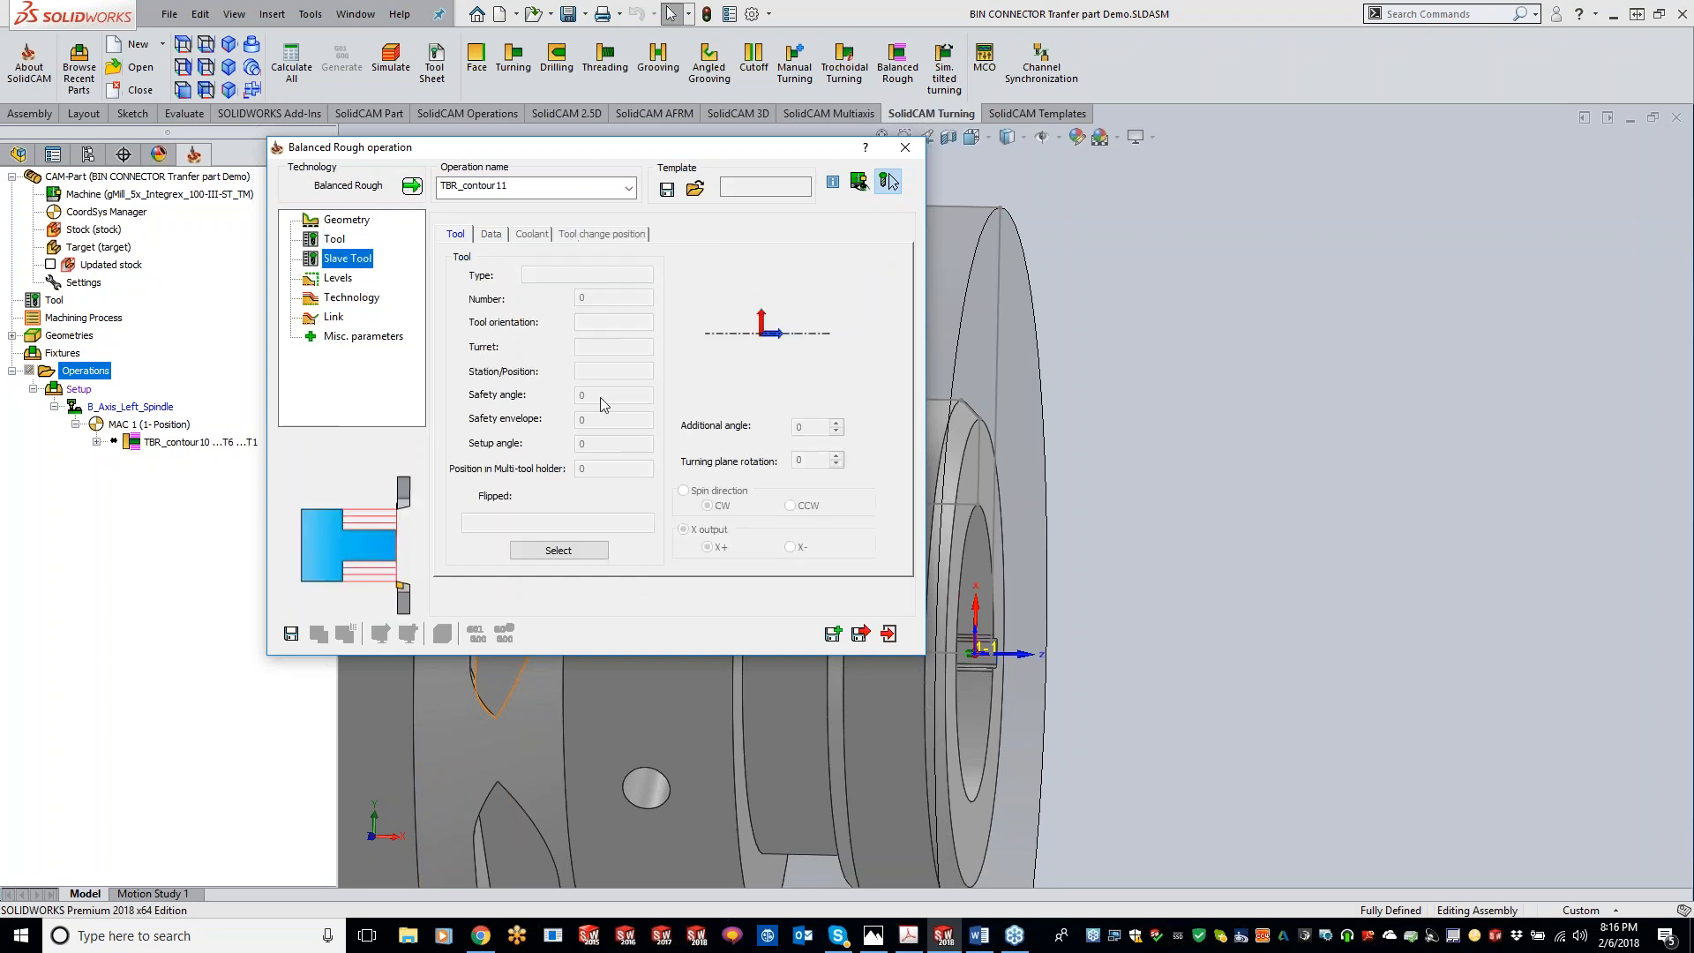
pyautogui.click(558, 551)
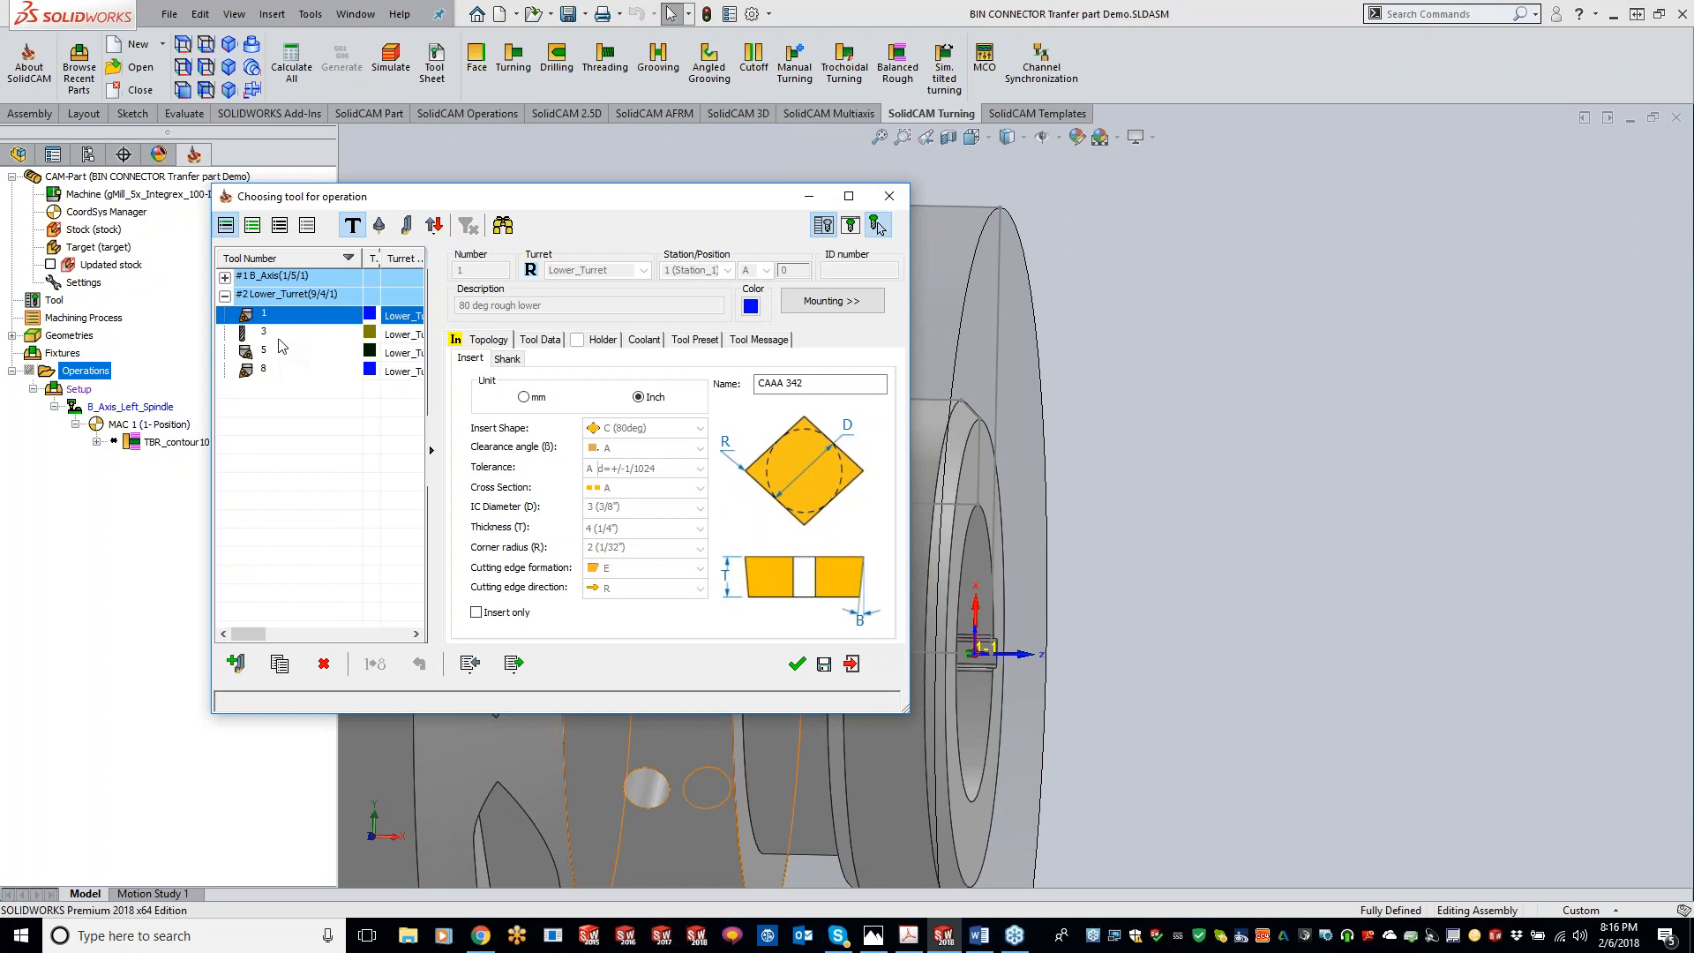
pyautogui.doubleClick(273, 317)
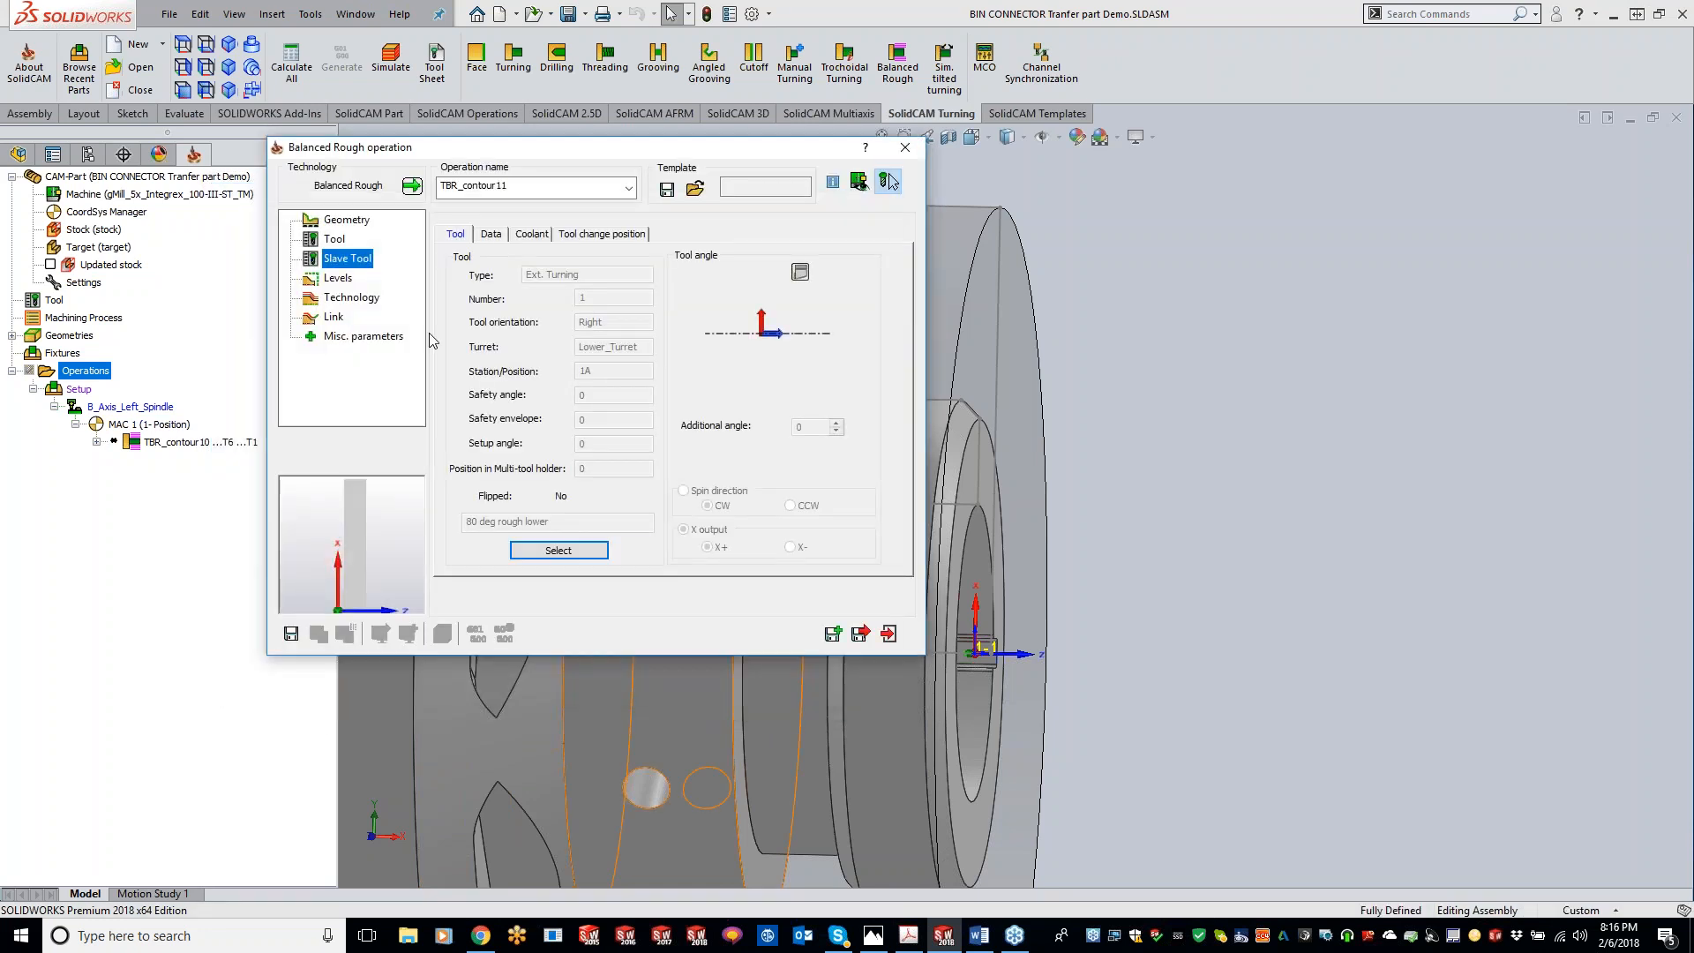
pyautogui.click(291, 633)
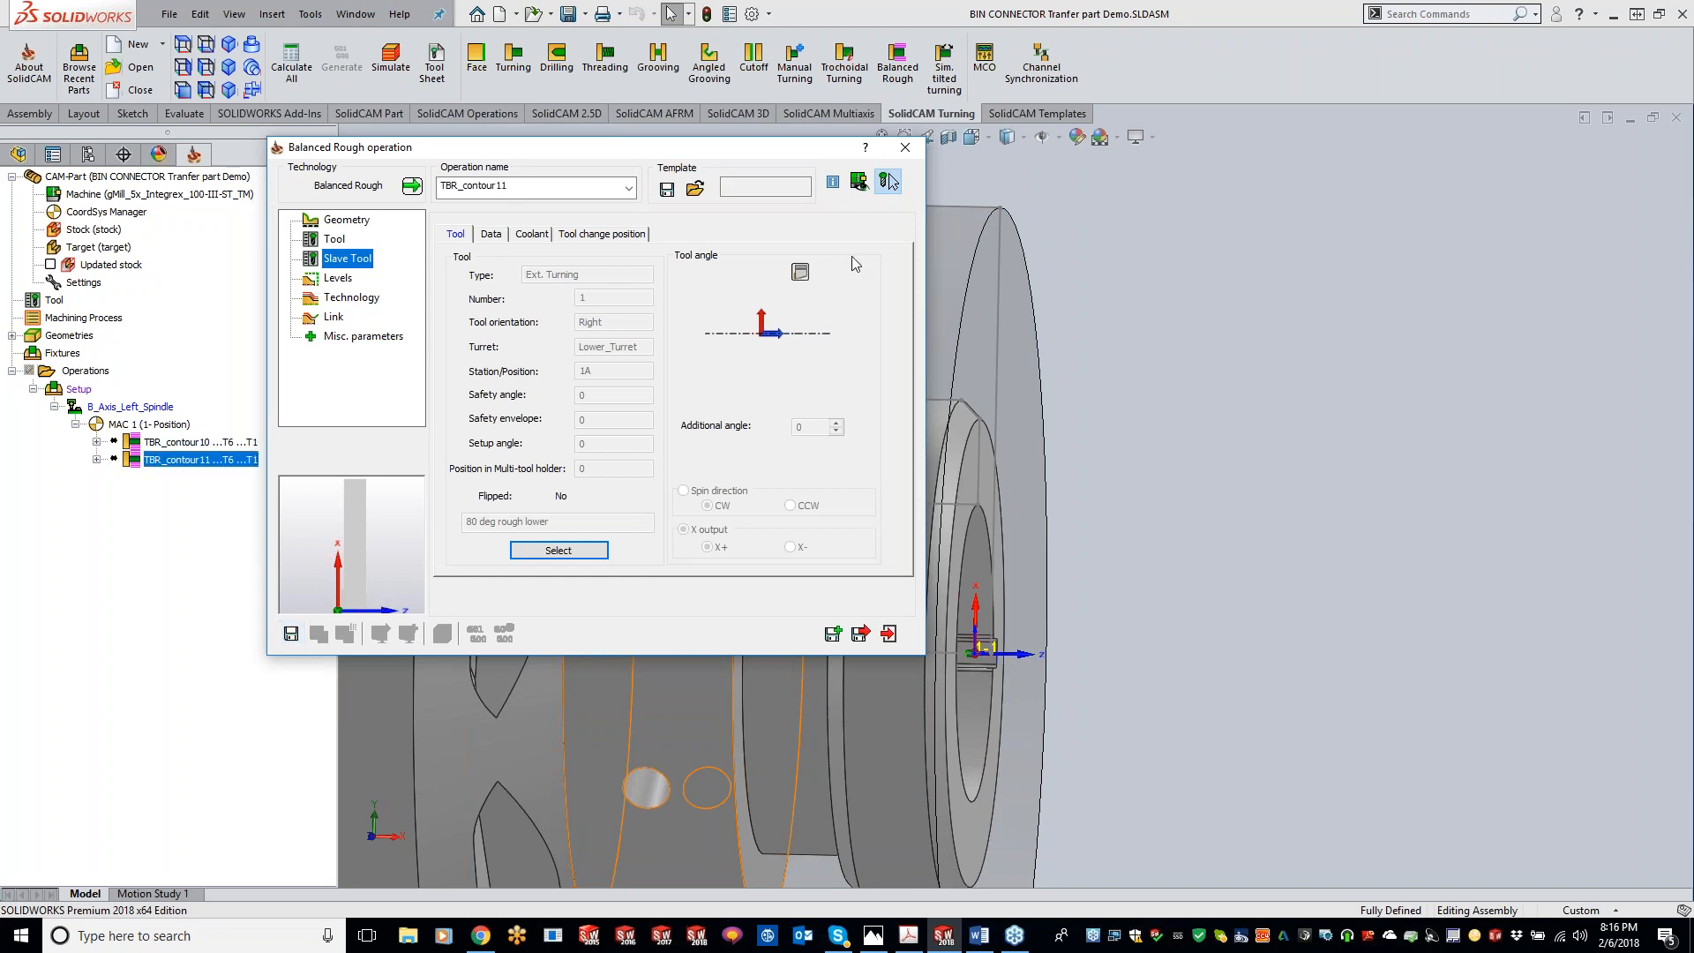
pyautogui.click(904, 148)
# Step: Move TBR_contour11 above TBR_contour10 in the operations tree
pyautogui.click(198, 443)
pyautogui.moveTo(197, 444); pyautogui.dragTo(199, 474)
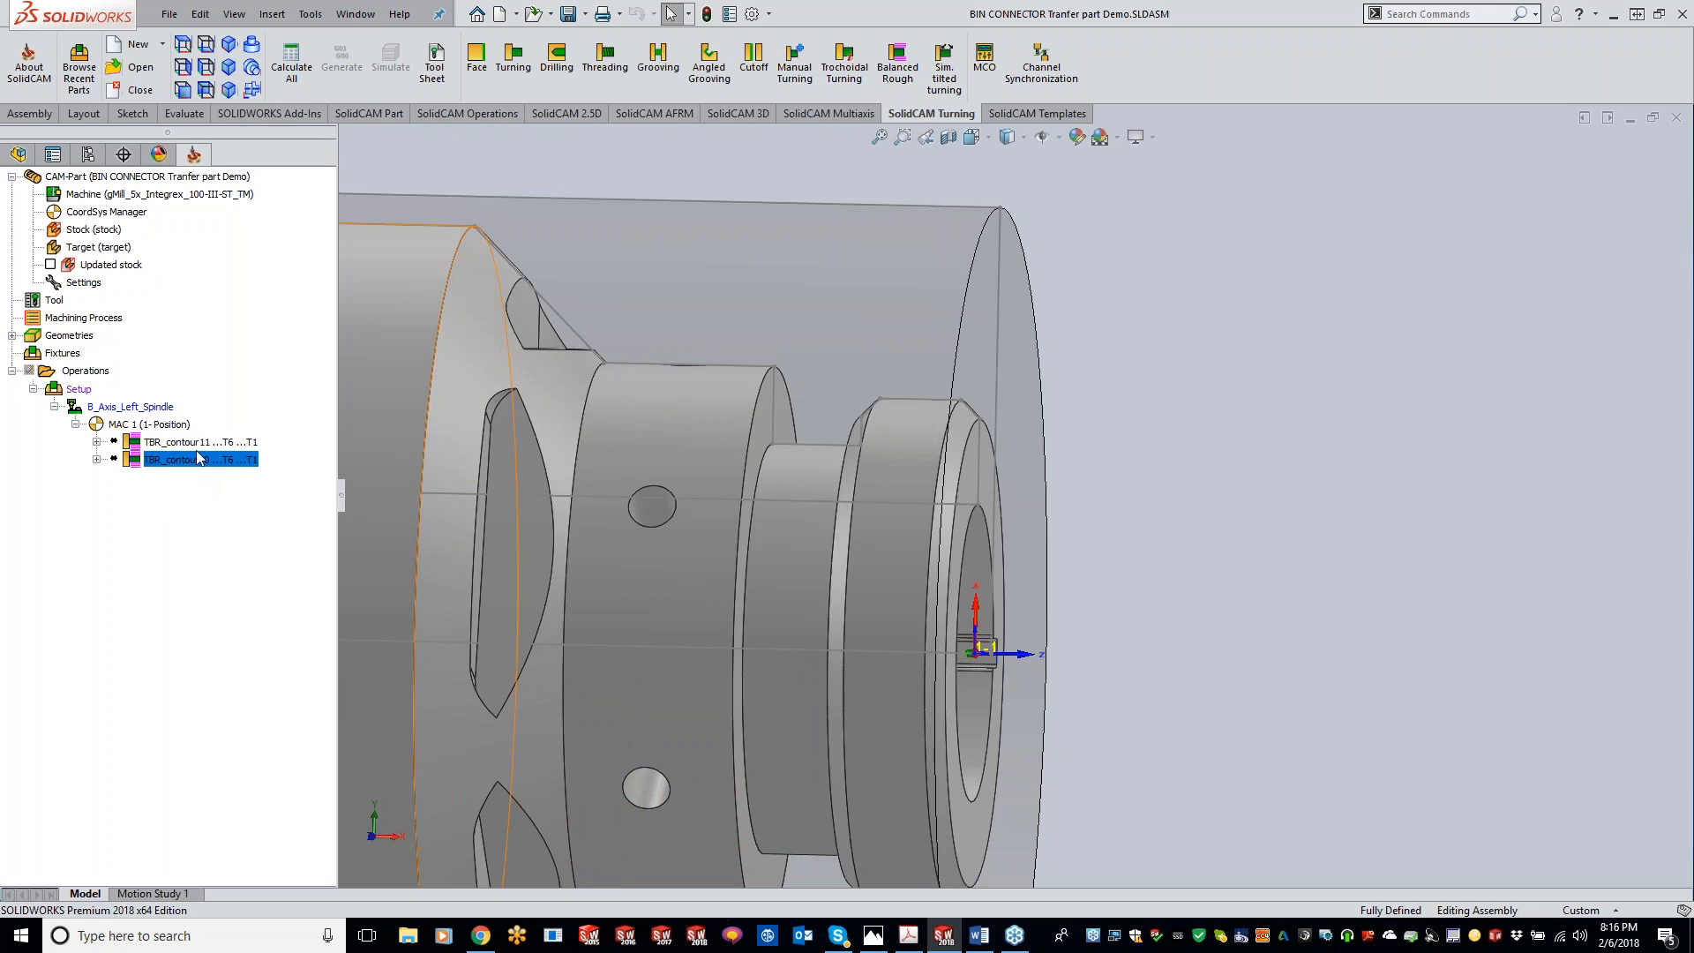
# Step: Reopen TBR_contour11, review its chain extensions, and set the Technology mode to Face front
pyautogui.click(201, 443)
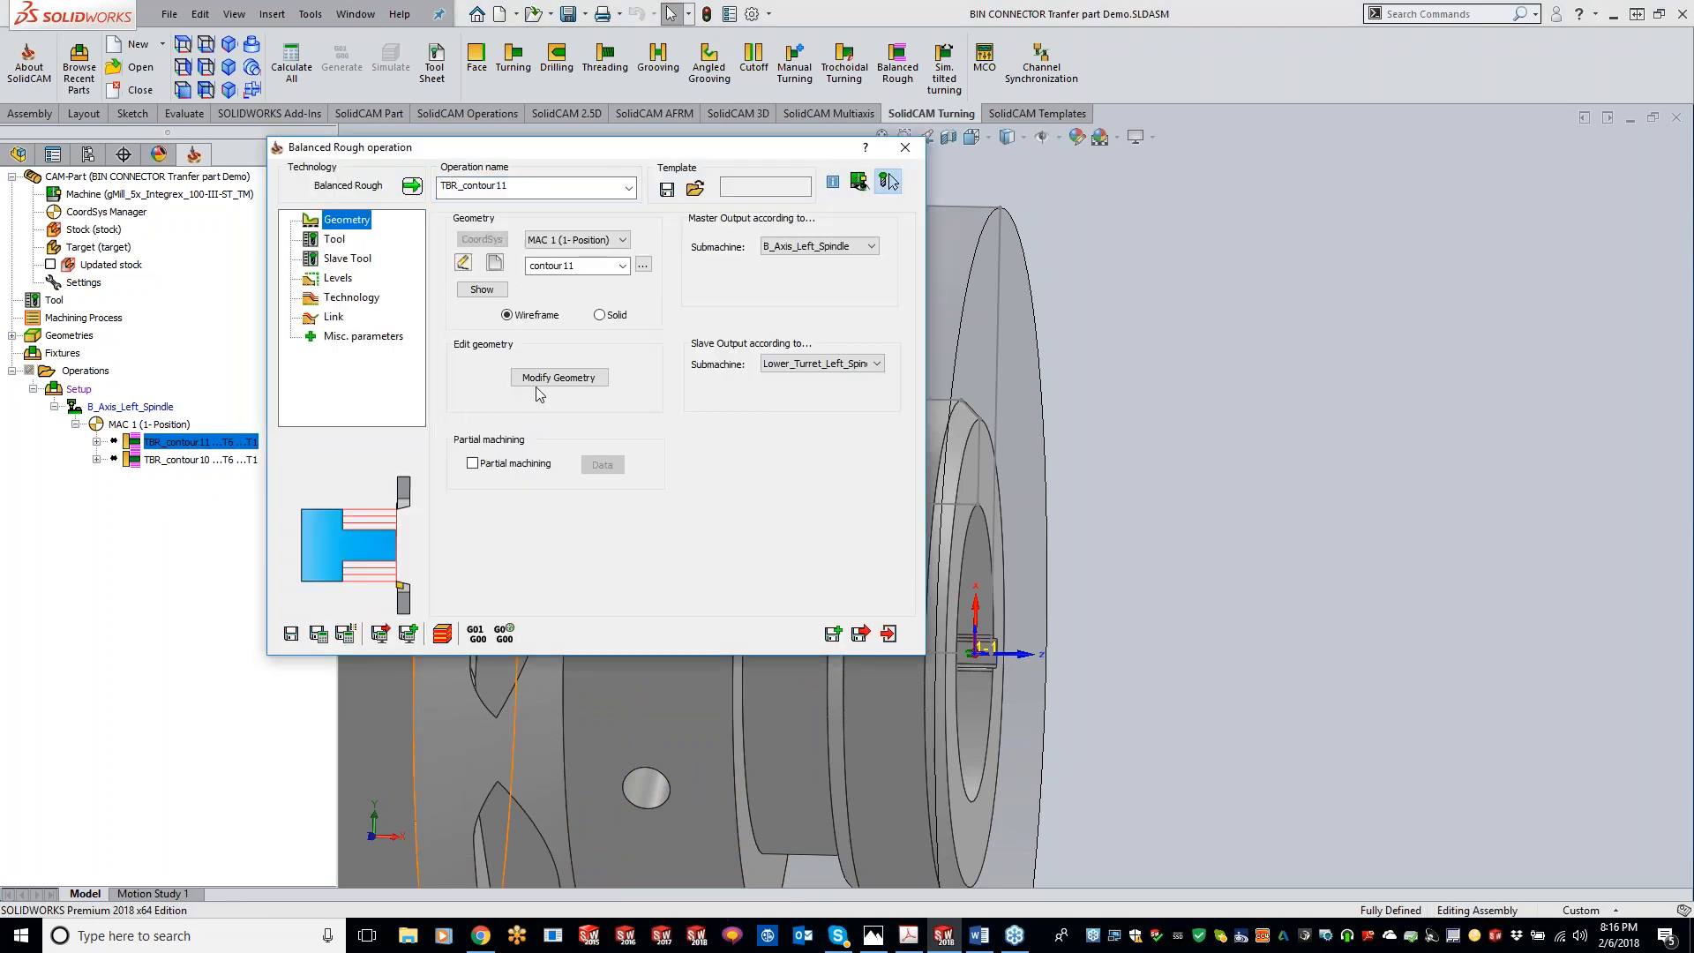
pyautogui.click(542, 378)
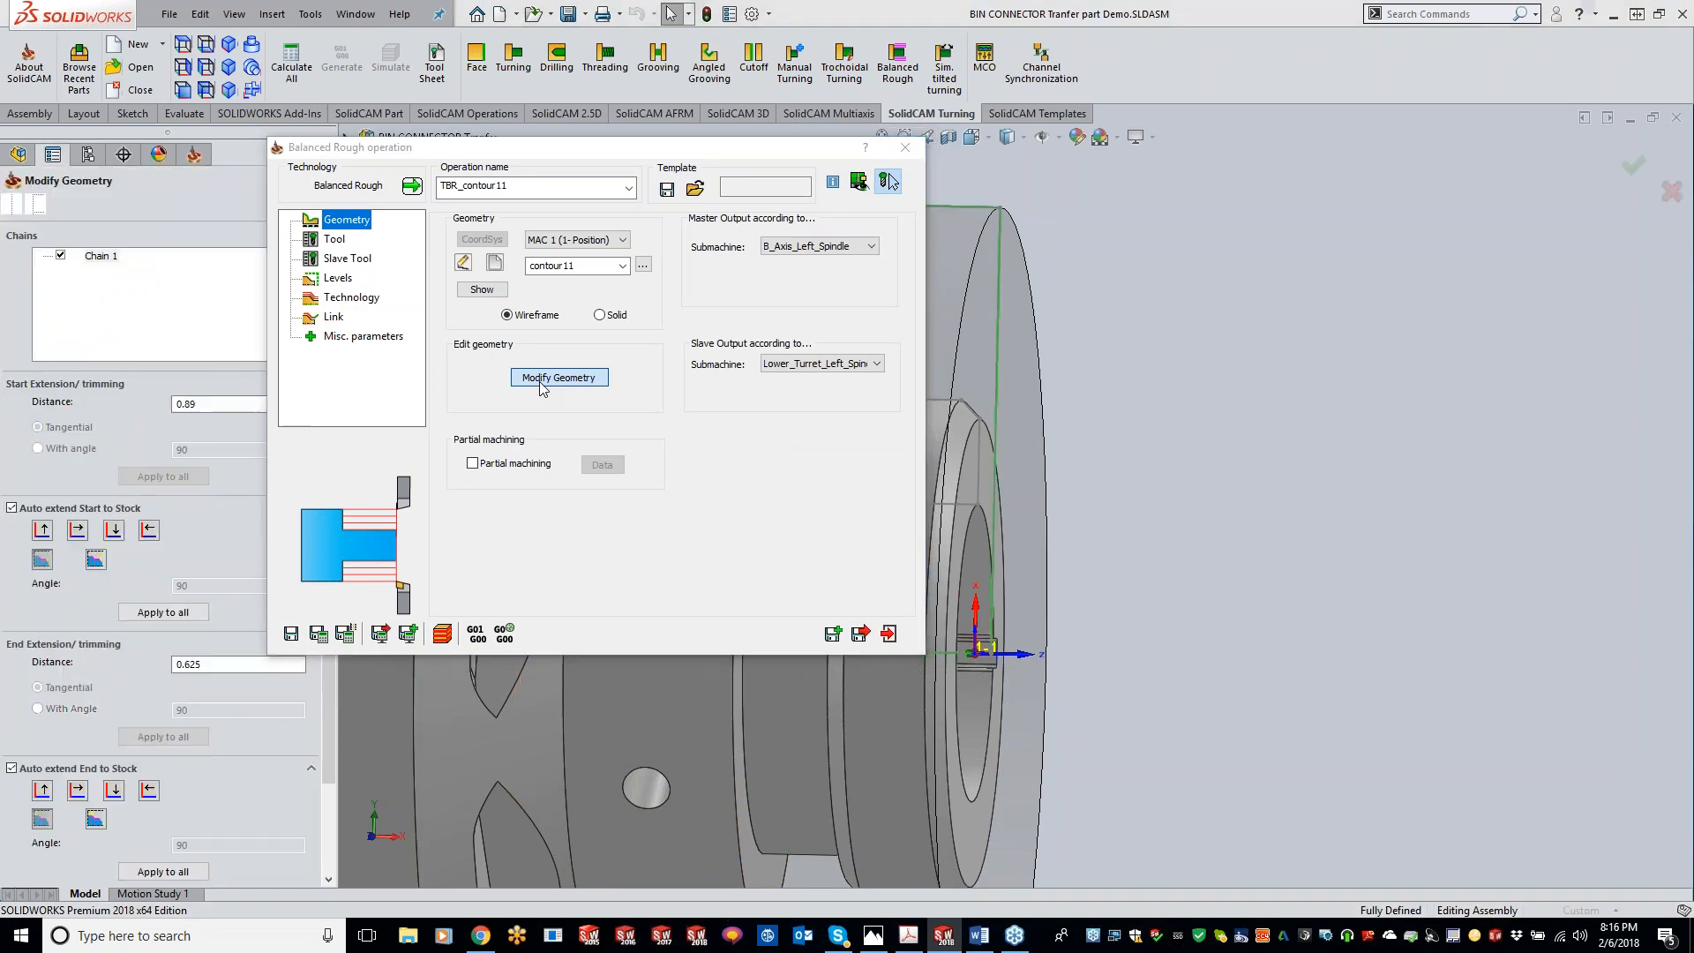
pyautogui.click(11, 203)
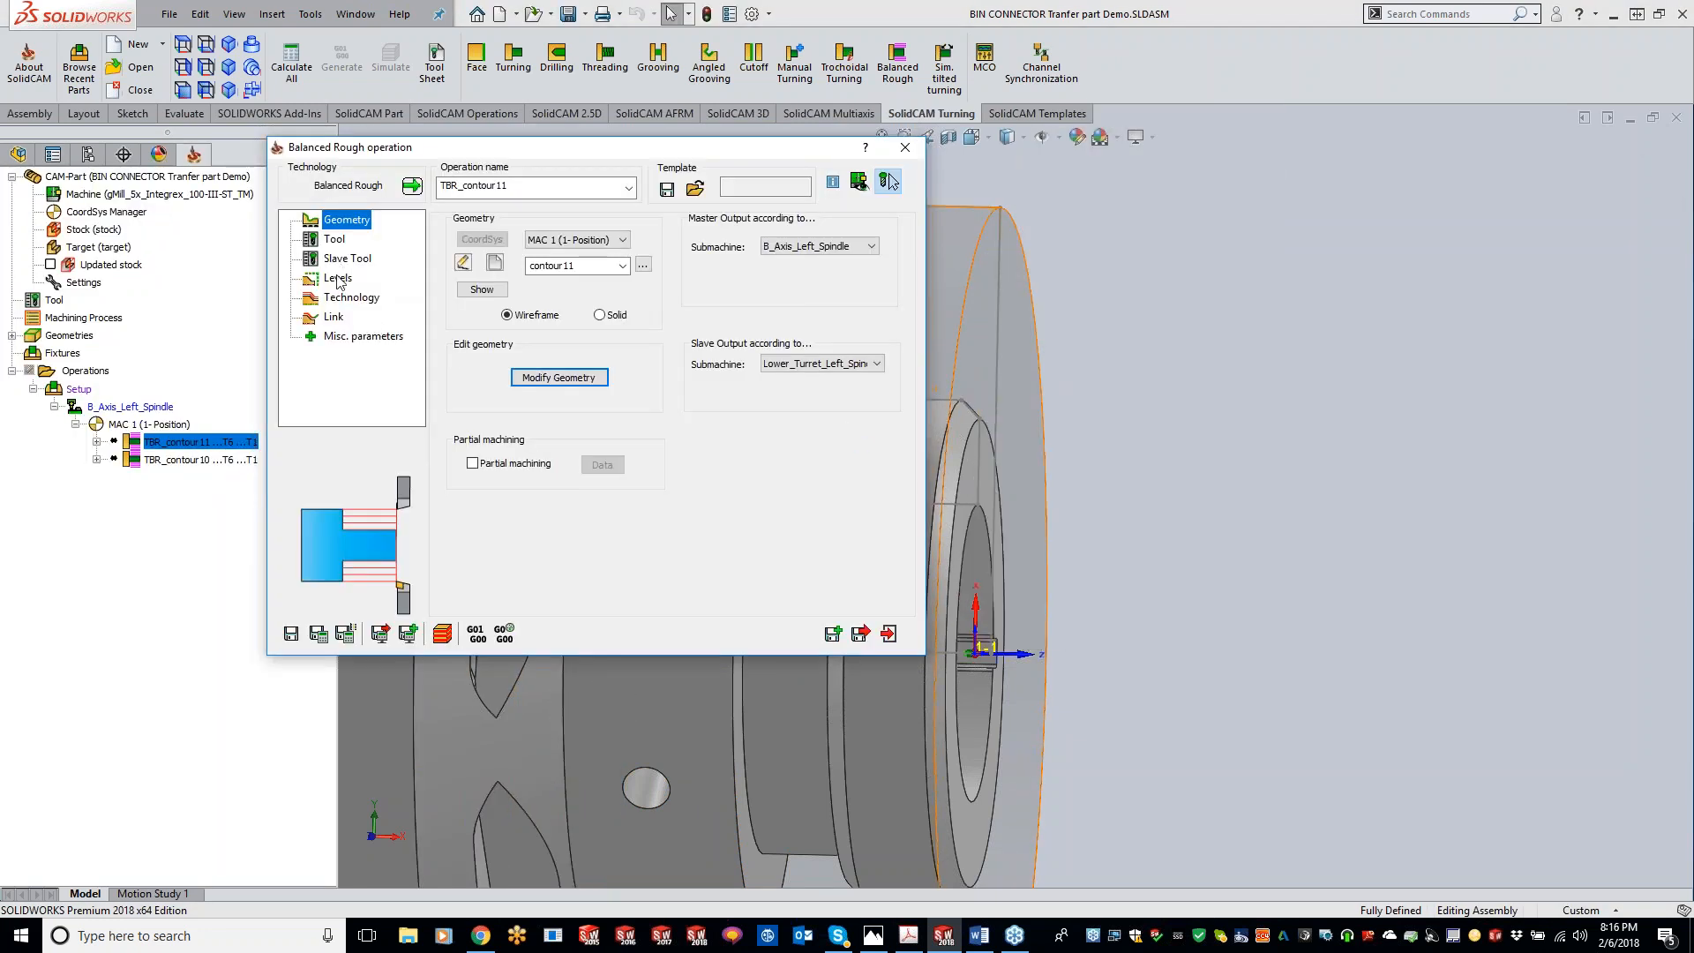
pyautogui.click(346, 260)
pyautogui.click(343, 279)
pyautogui.click(345, 298)
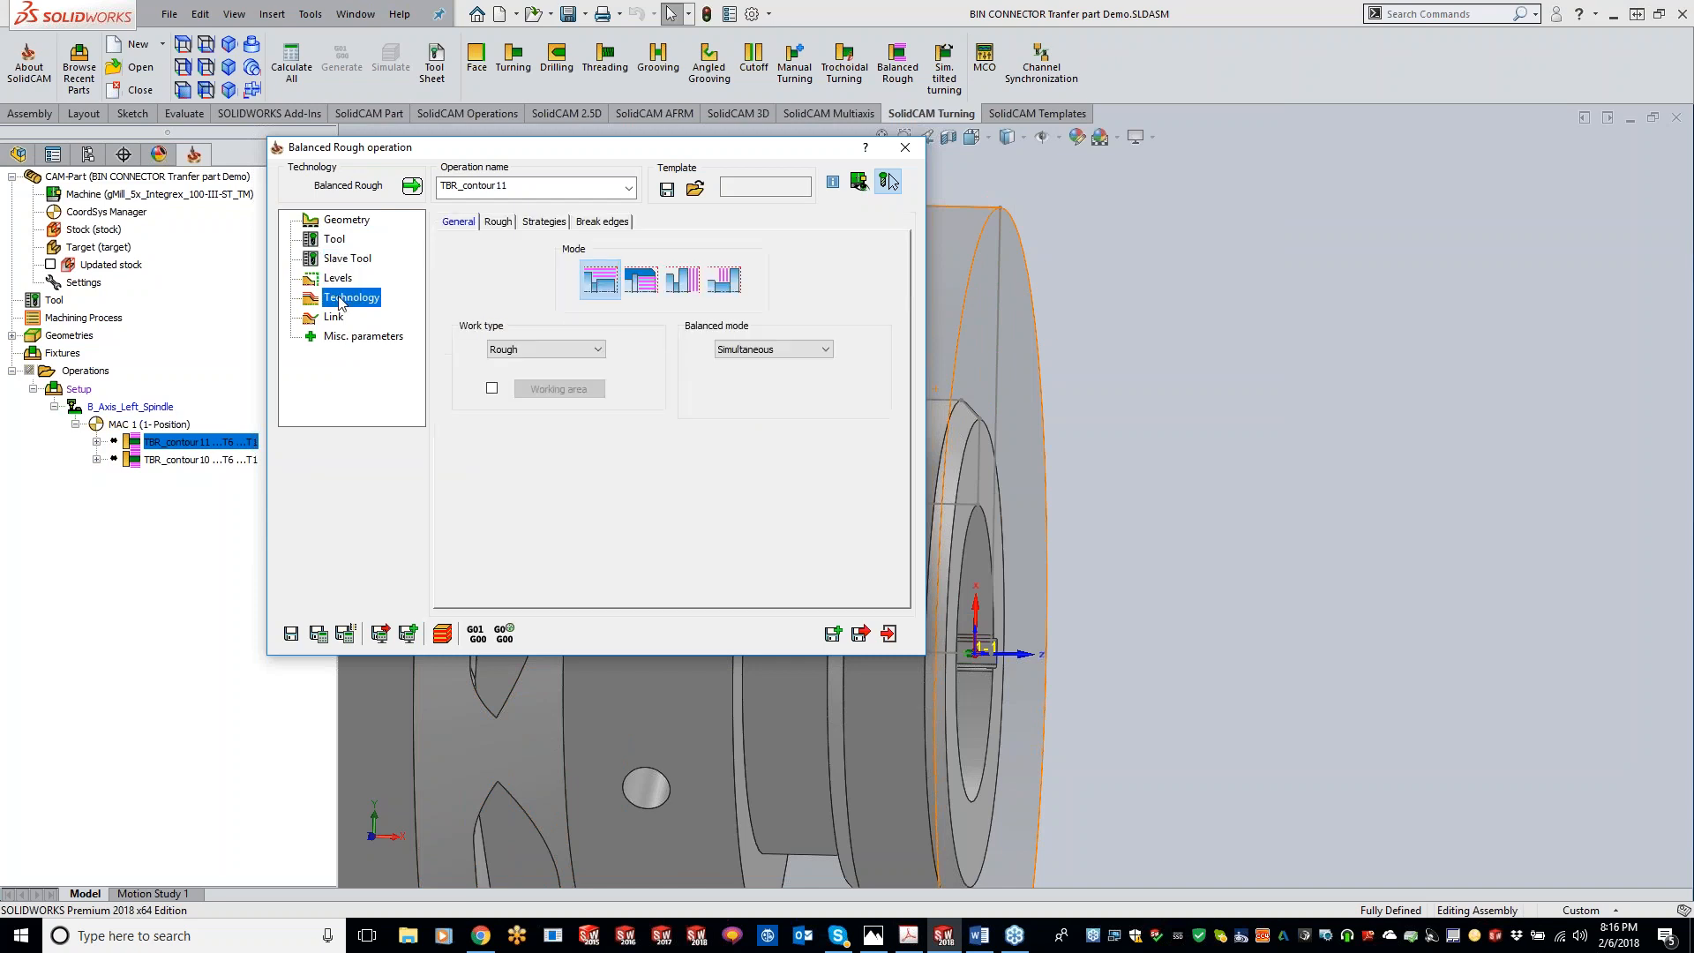
pyautogui.click(692, 293)
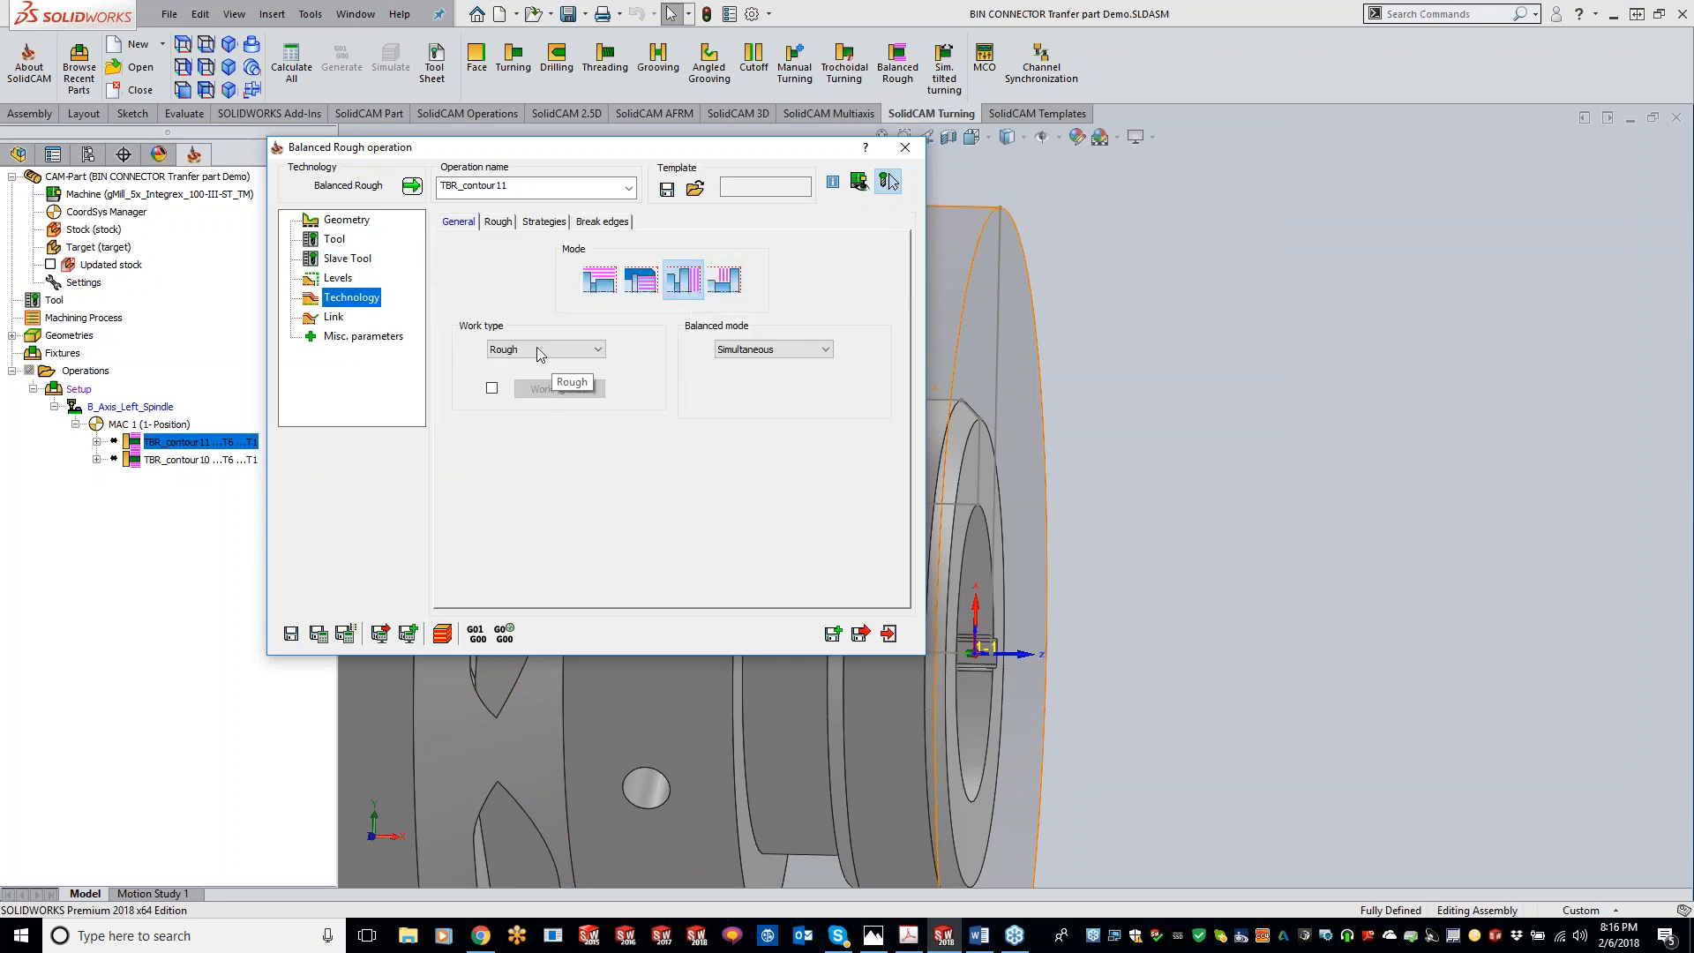
# Step: Set the balanced mode to Trailing with a distance of 0.1
pyautogui.click(813, 350)
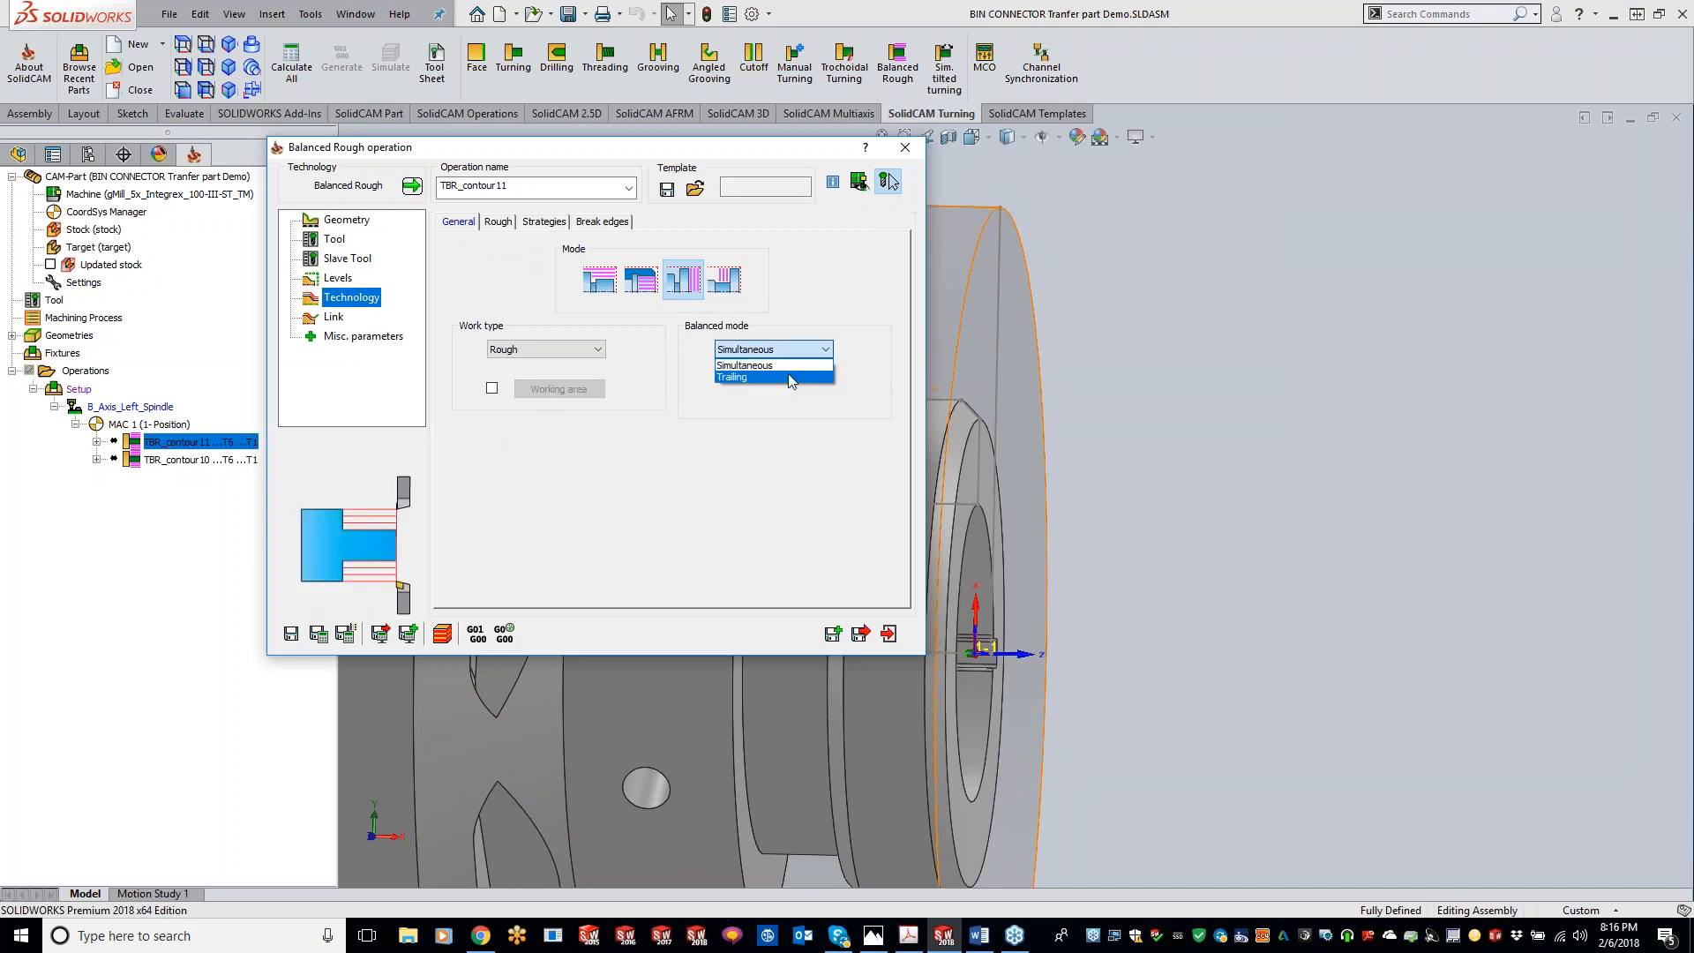
pyautogui.click(794, 369)
pyautogui.write('.1')
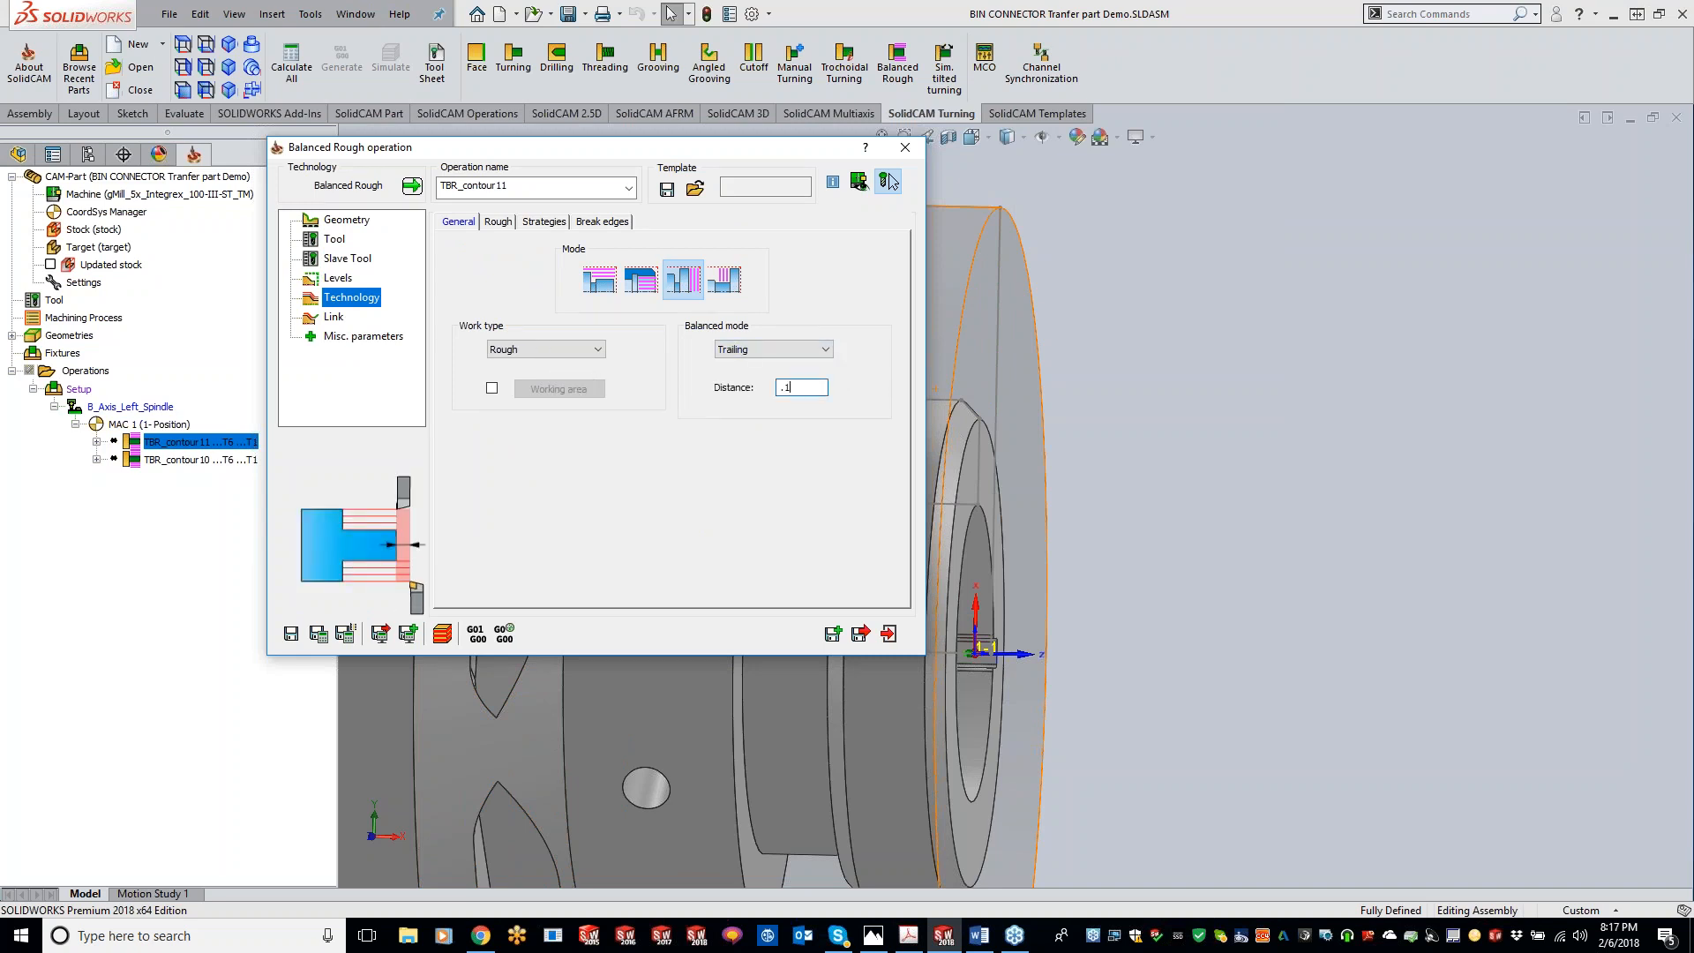
# Step: Set the rough offset Distance X and Distance Z to 0.01 and save the operation
pyautogui.click(504, 219)
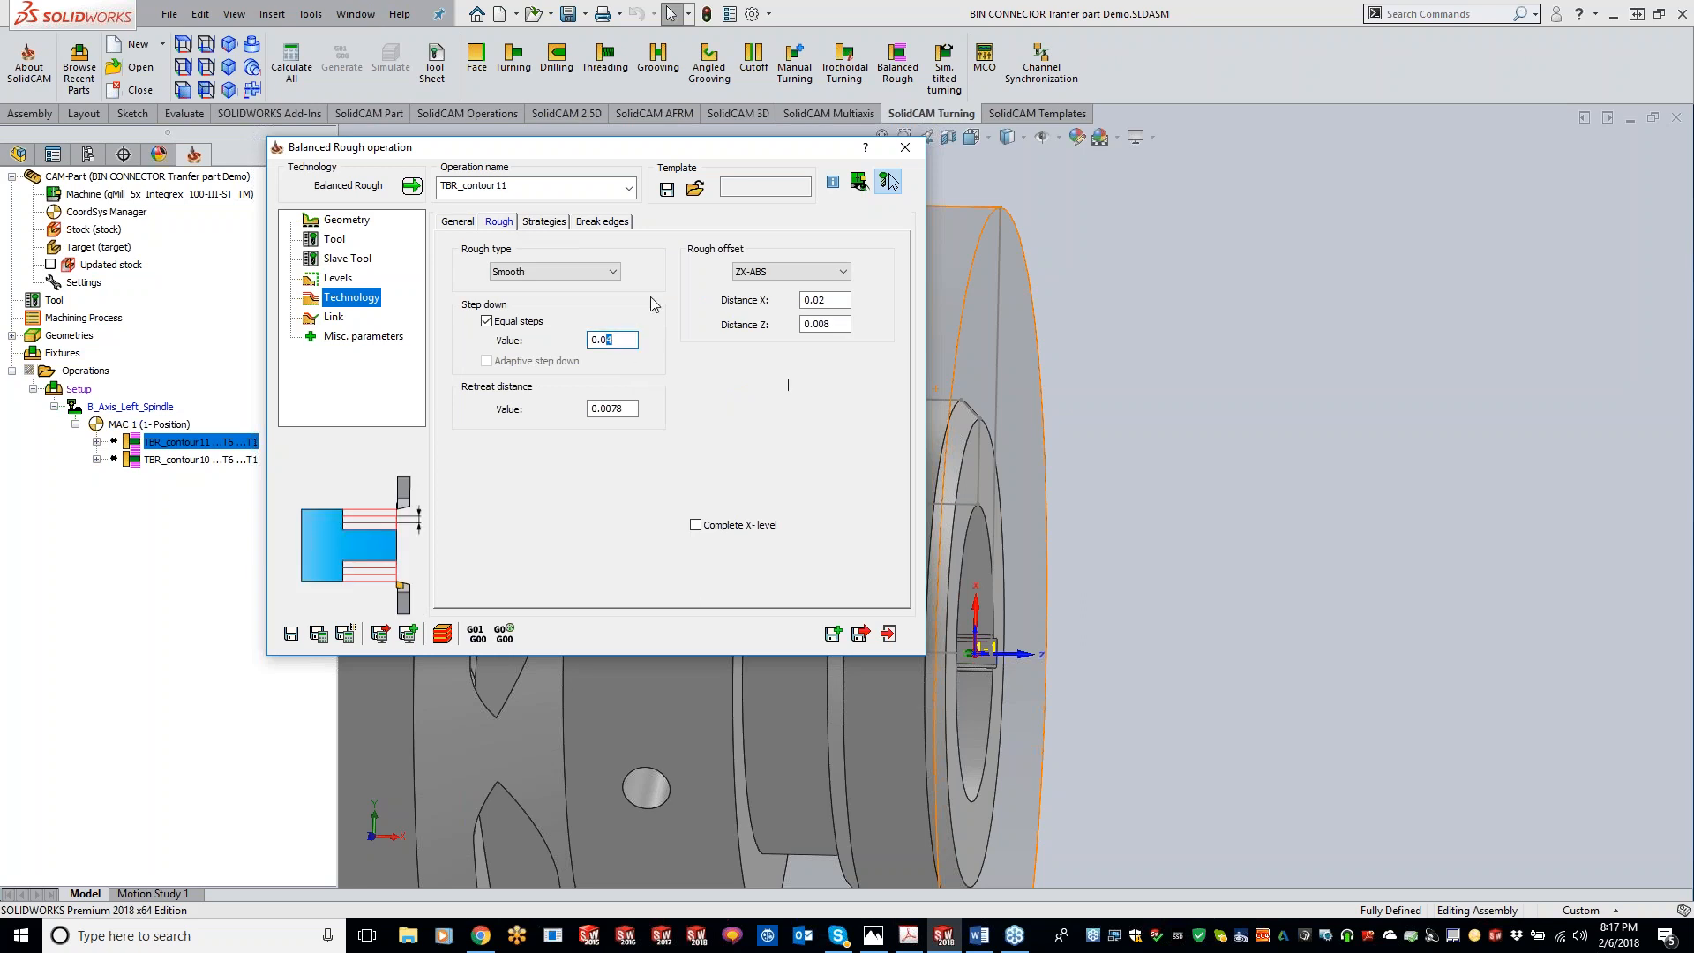
pyautogui.doubleClick(817, 300)
pyautogui.write('.01')
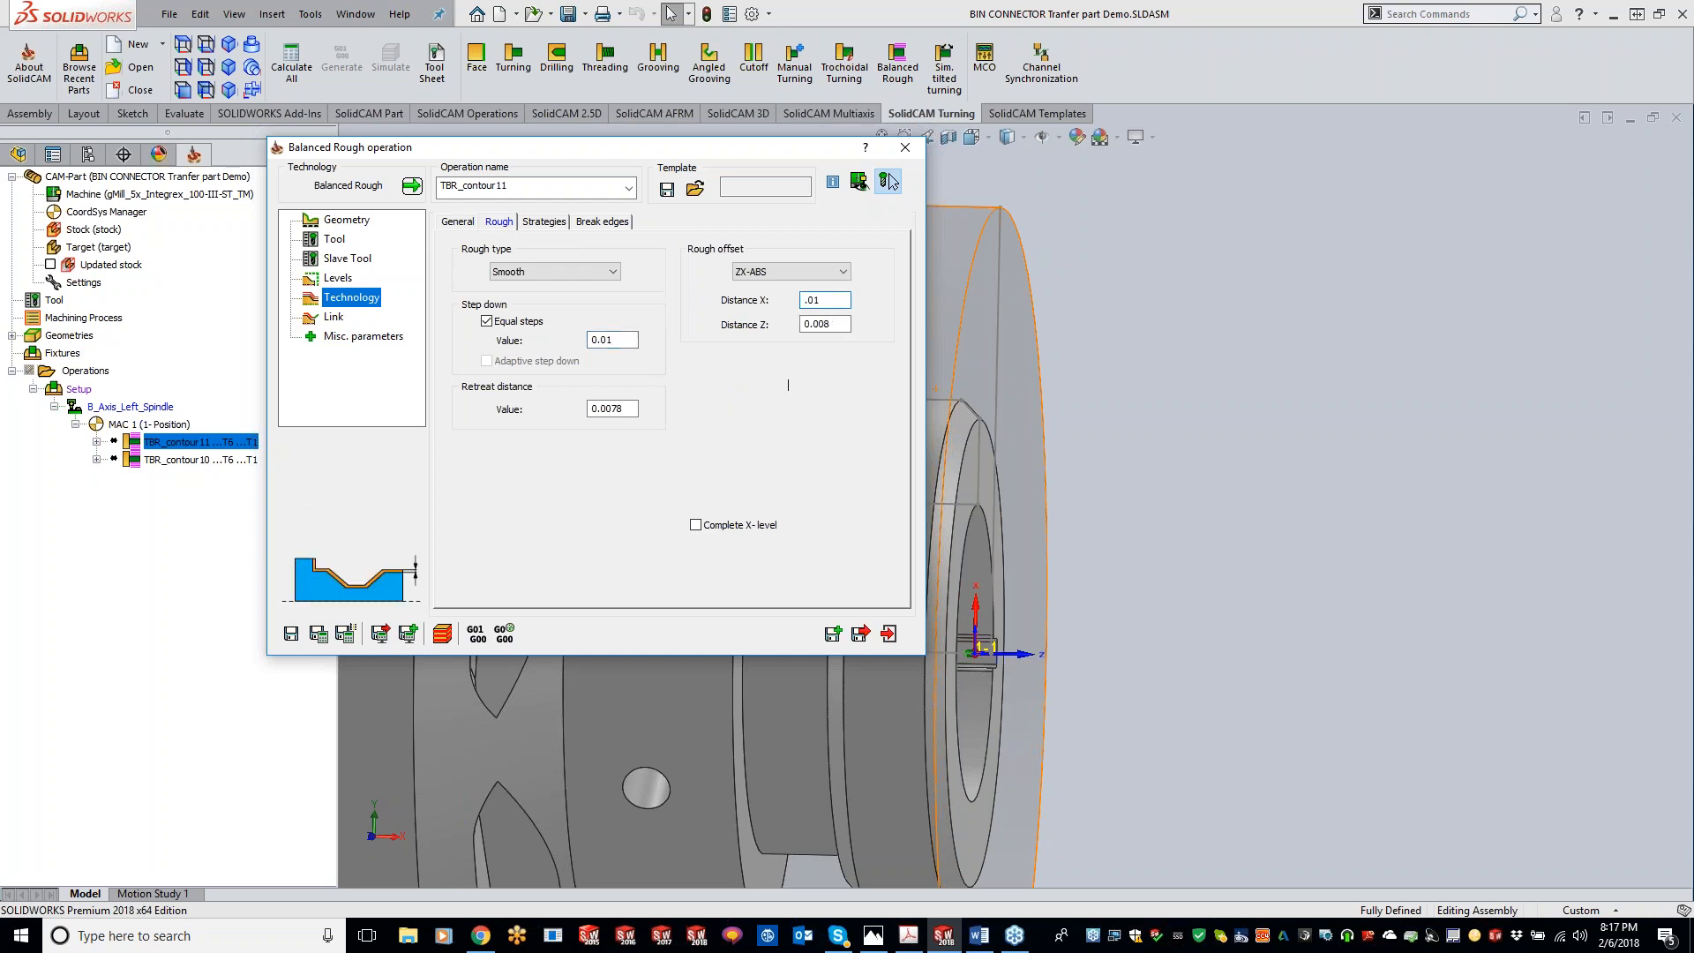
pyautogui.press('Tab')
pyautogui.write('.0')
pyautogui.click(319, 633)
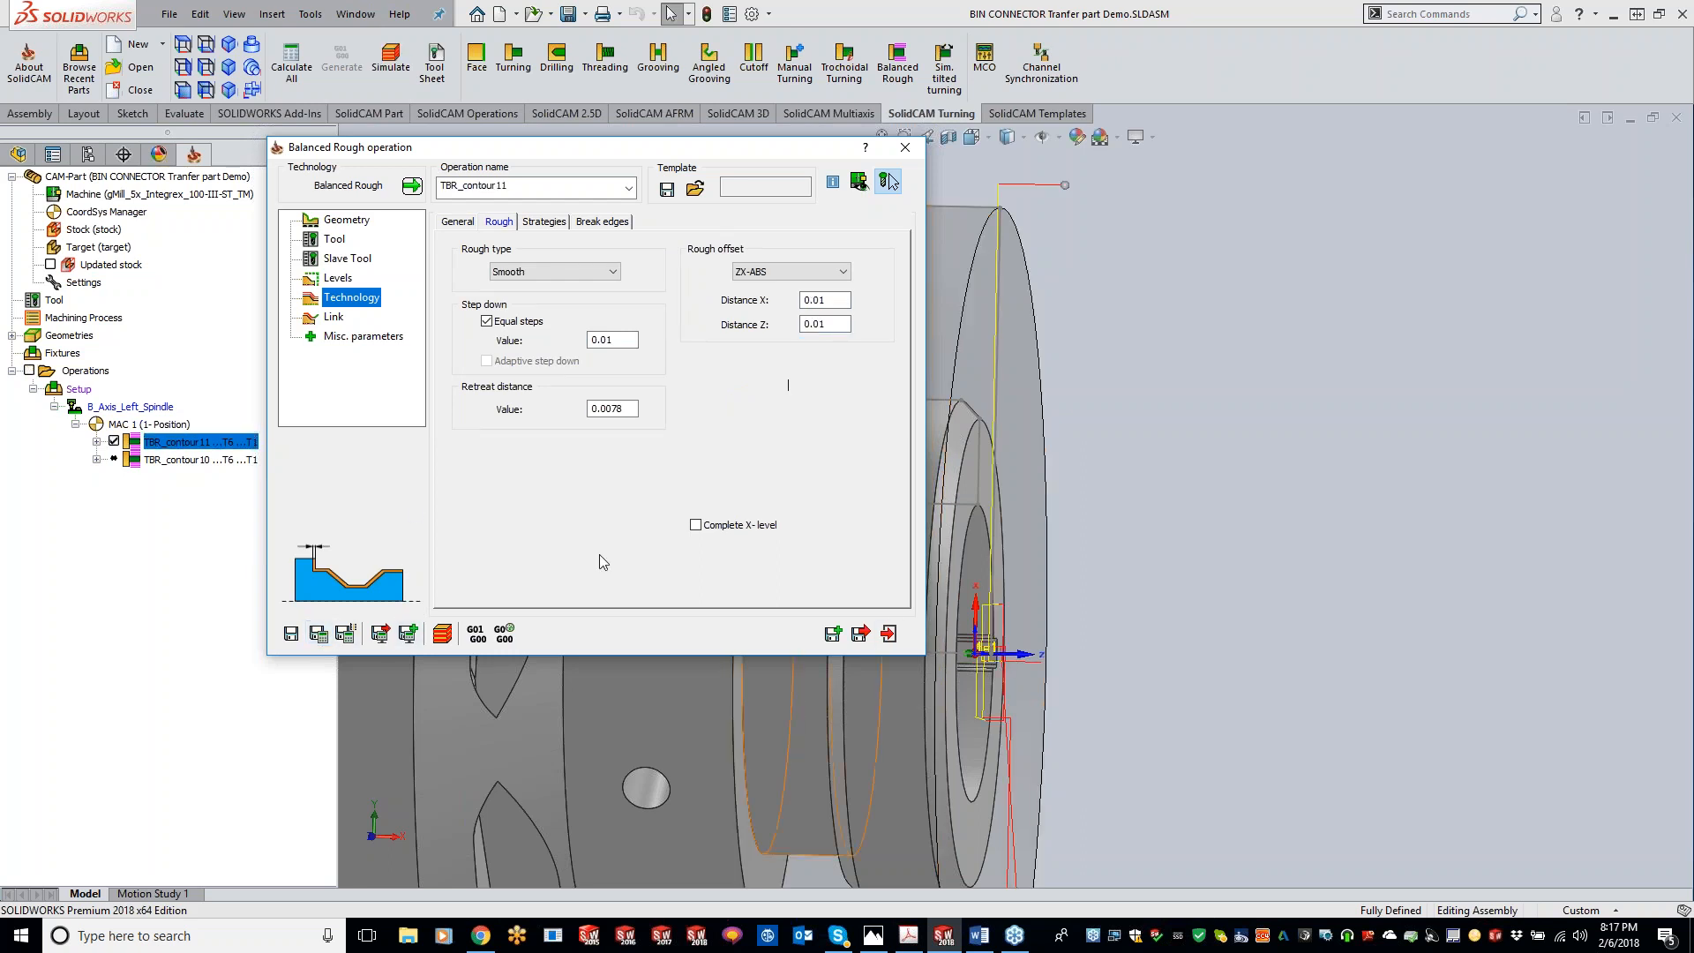
# Step: Simulate TBR_contour11 step by step in the turning view, then close the simulation and the operation dialog
pyautogui.click(444, 636)
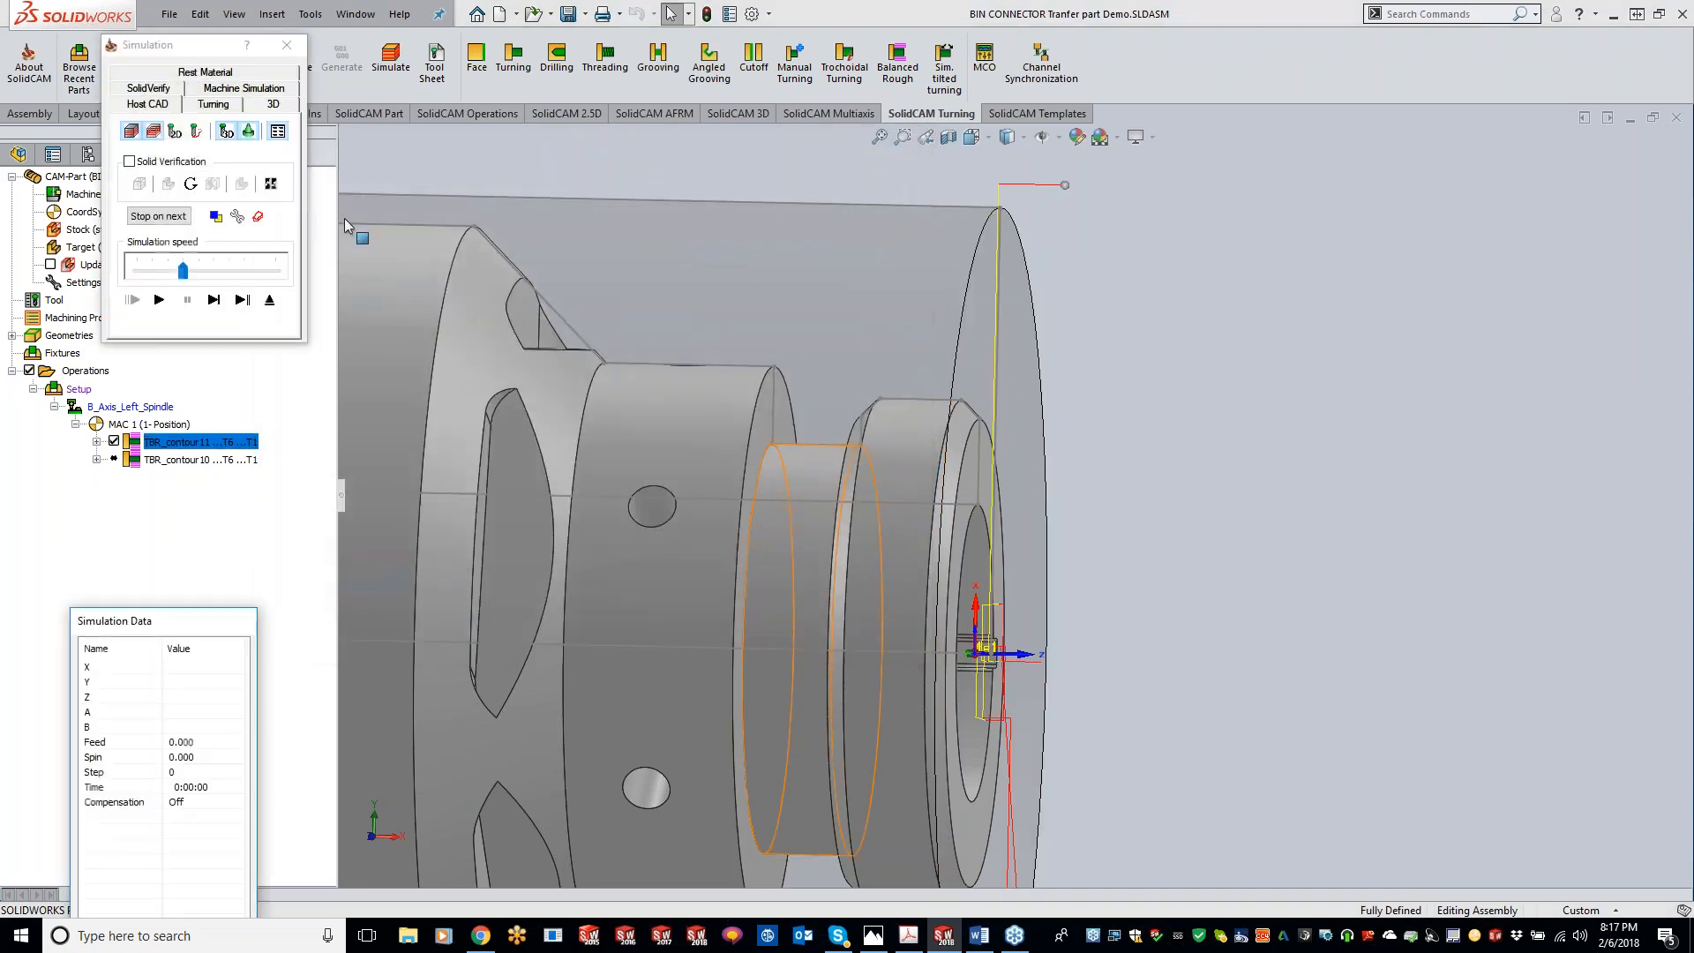
pyautogui.click(216, 105)
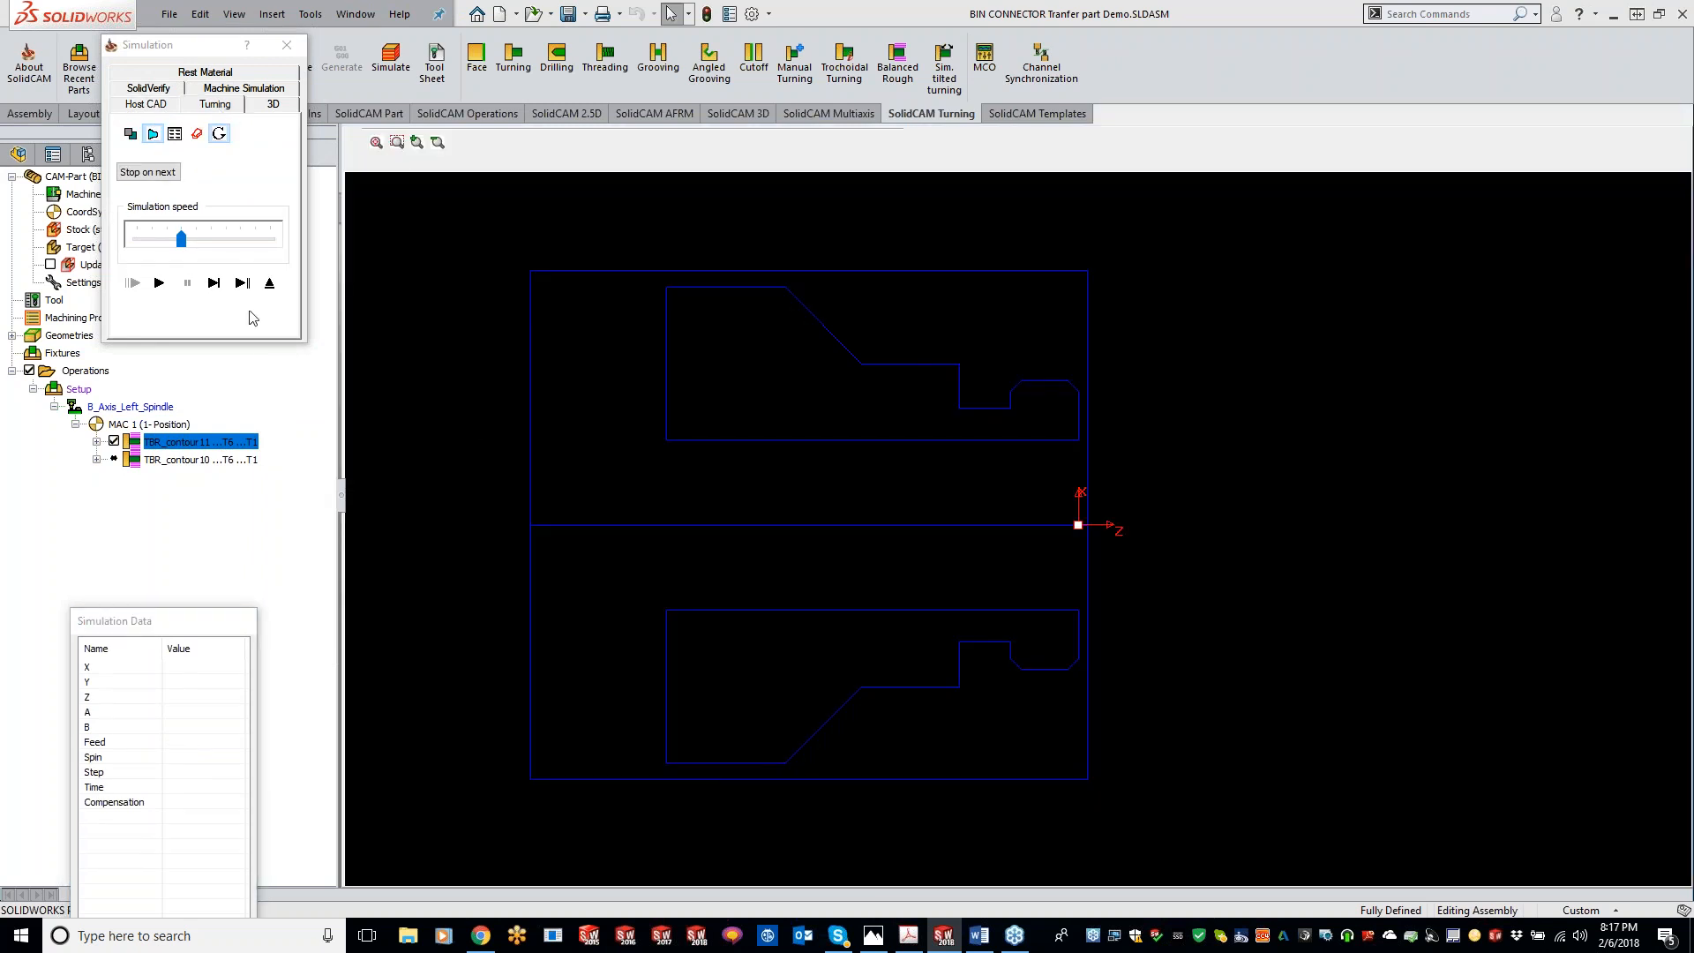
pyautogui.click(213, 283)
pyautogui.click(218, 289)
pyautogui.click(218, 289)
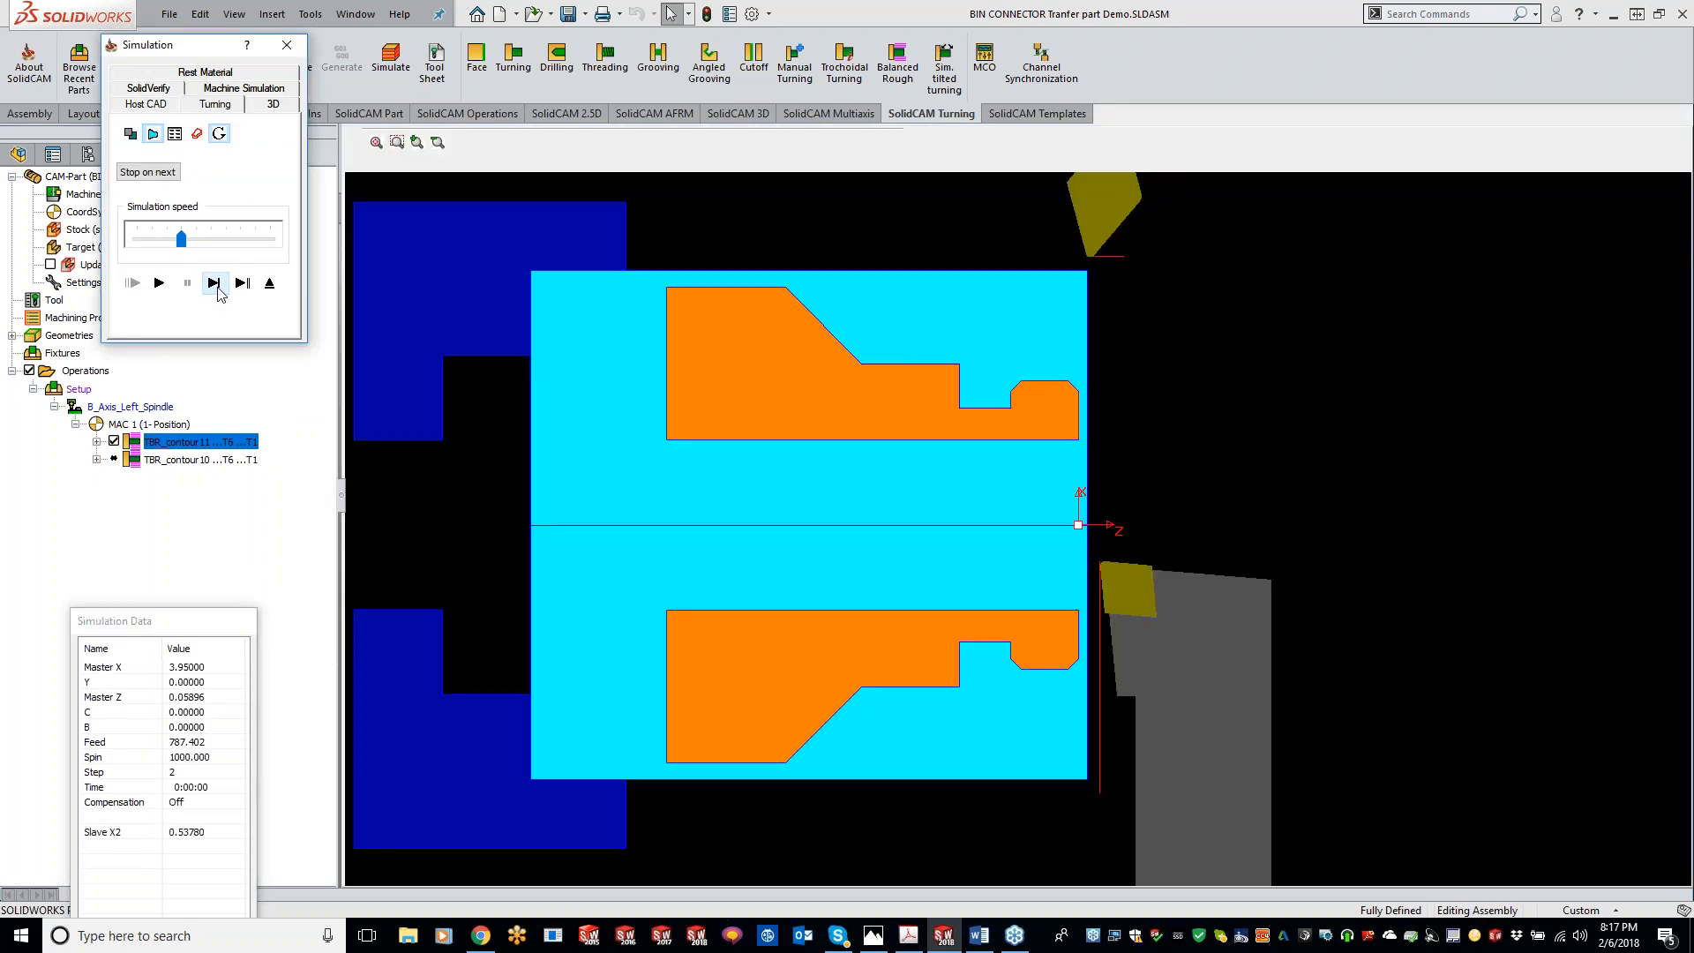
pyautogui.click(218, 289)
pyautogui.click(218, 290)
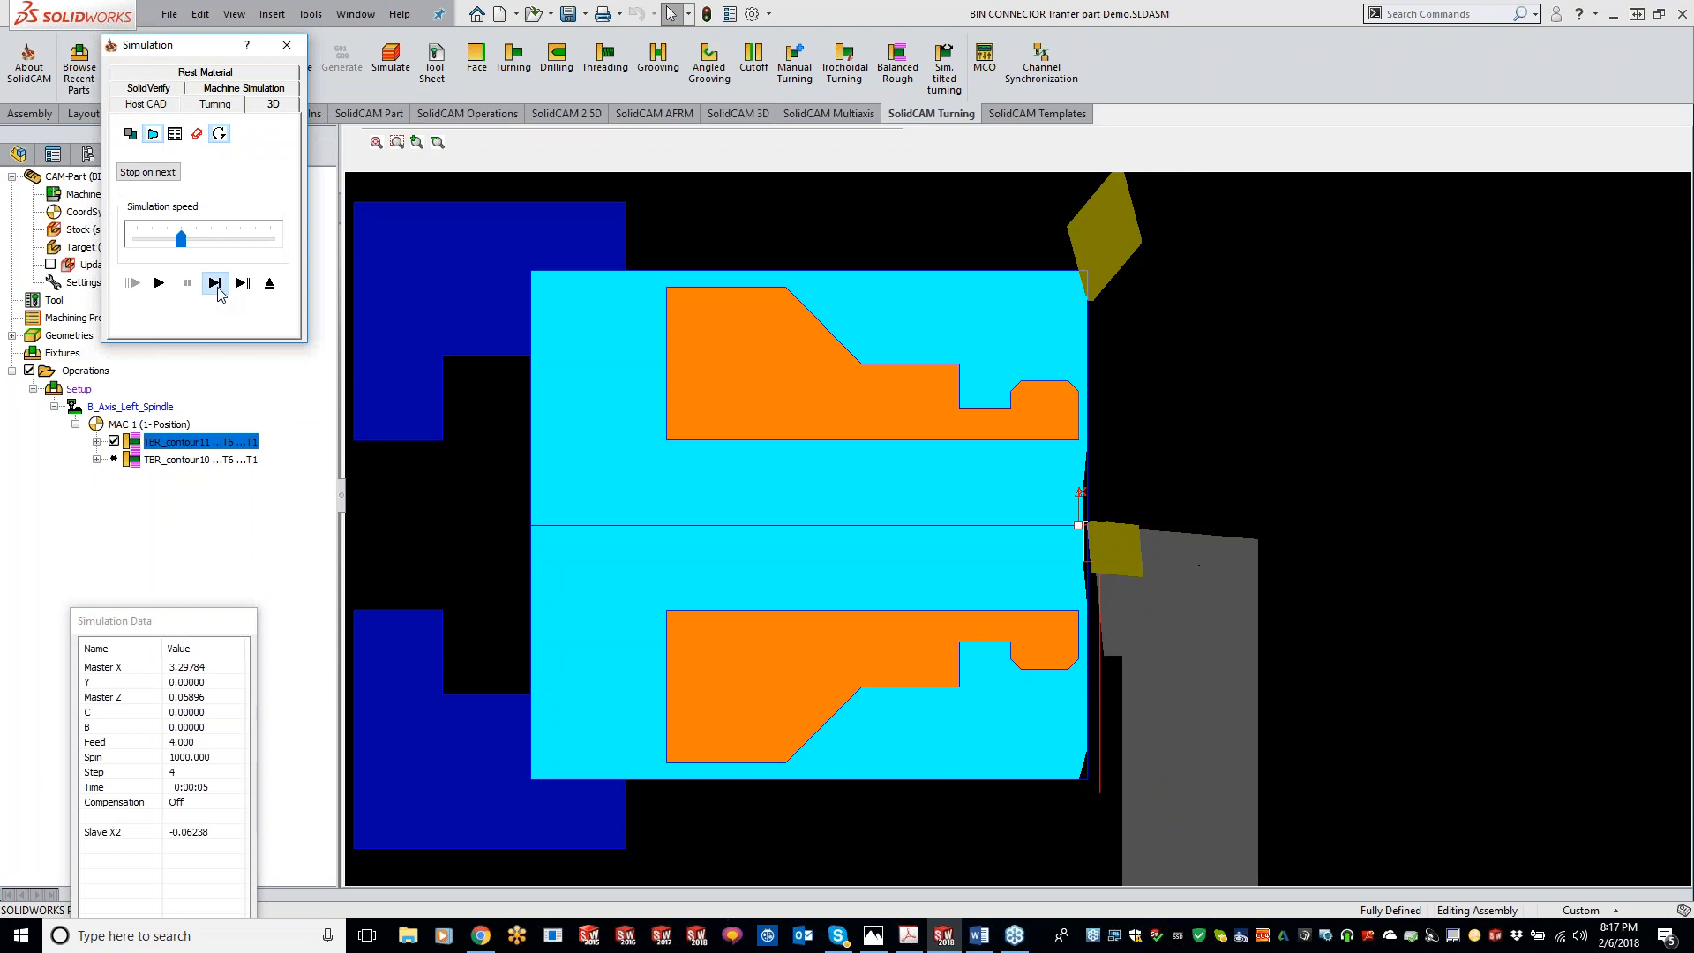
pyautogui.click(218, 289)
pyautogui.click(218, 289)
pyautogui.click(218, 288)
pyautogui.click(219, 288)
pyautogui.click(220, 289)
pyautogui.click(219, 290)
pyautogui.click(220, 289)
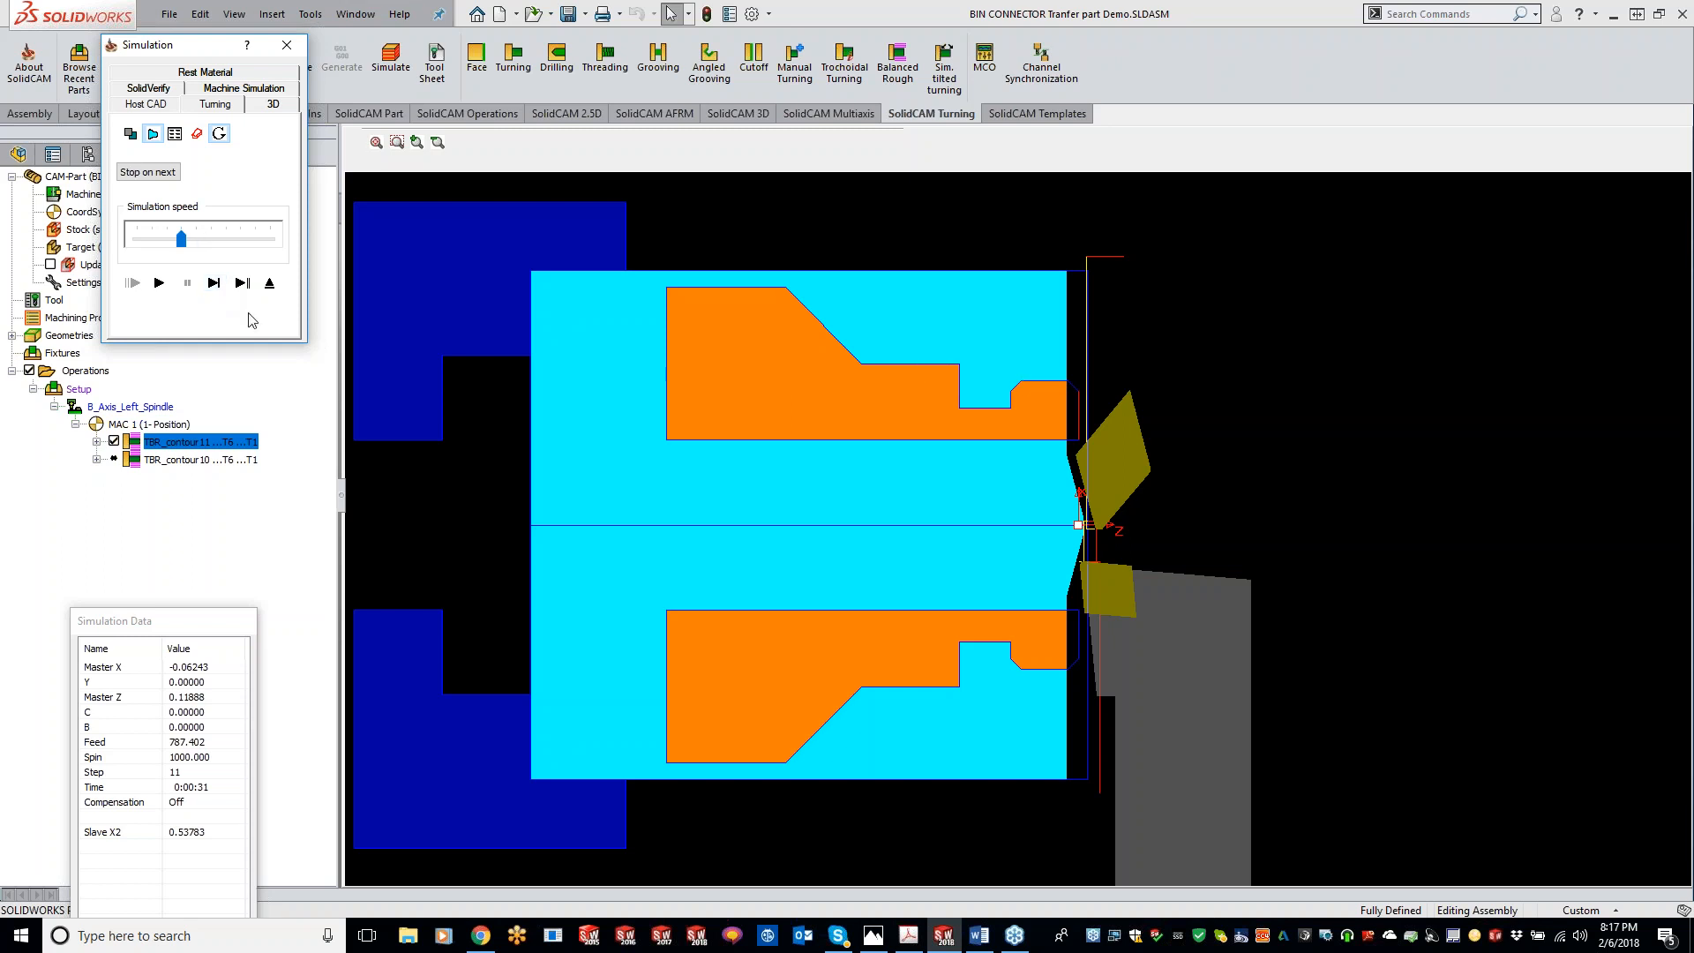
pyautogui.click(214, 285)
pyautogui.click(214, 284)
pyautogui.click(214, 284)
pyautogui.click(214, 285)
pyautogui.click(215, 284)
pyautogui.click(215, 284)
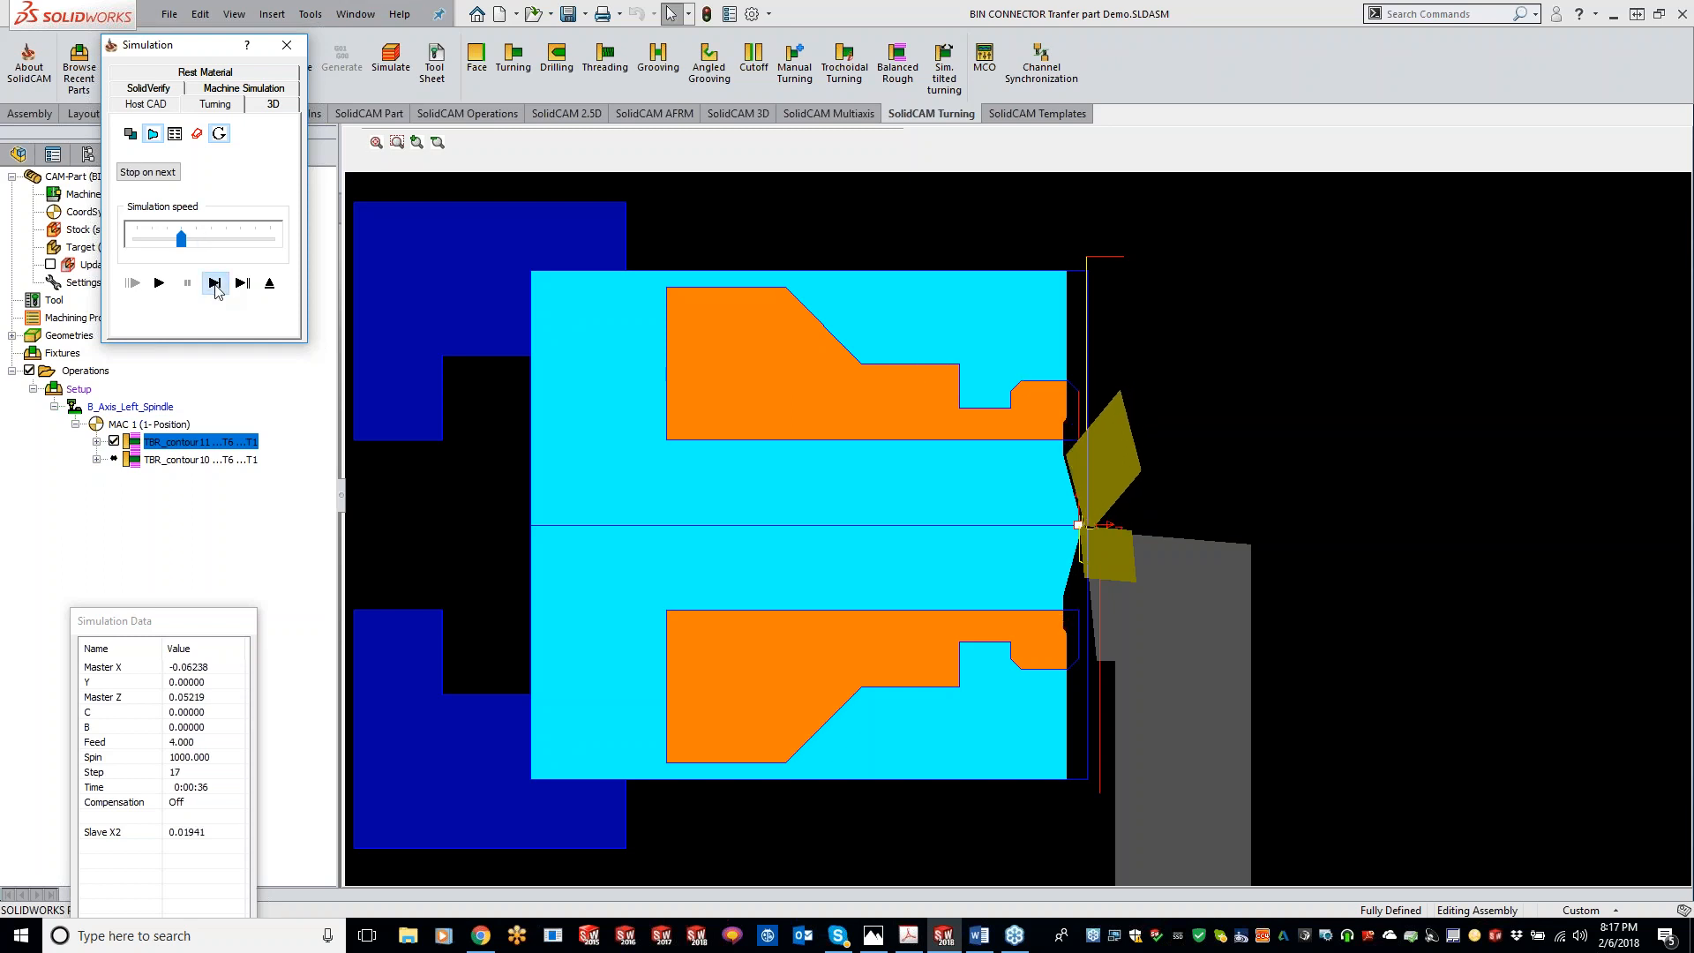
pyautogui.click(214, 284)
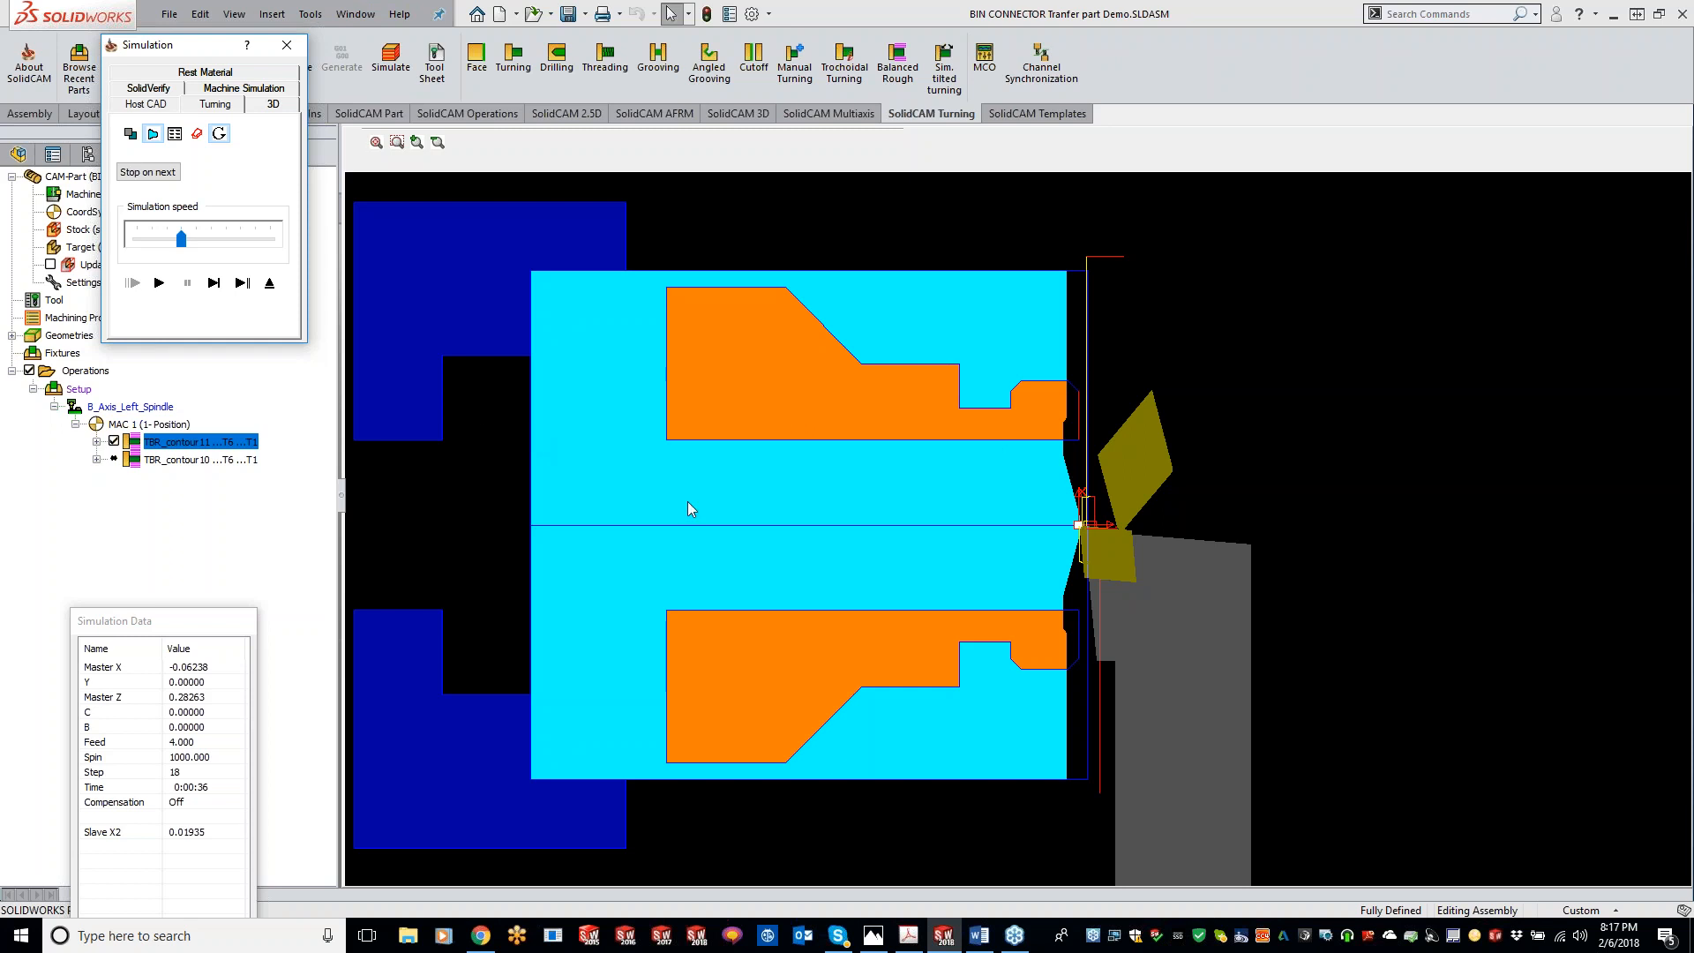
pyautogui.click(287, 45)
pyautogui.click(905, 150)
# Step: Delete the TBR_contour11 operation
pyautogui.rightClick(200, 442)
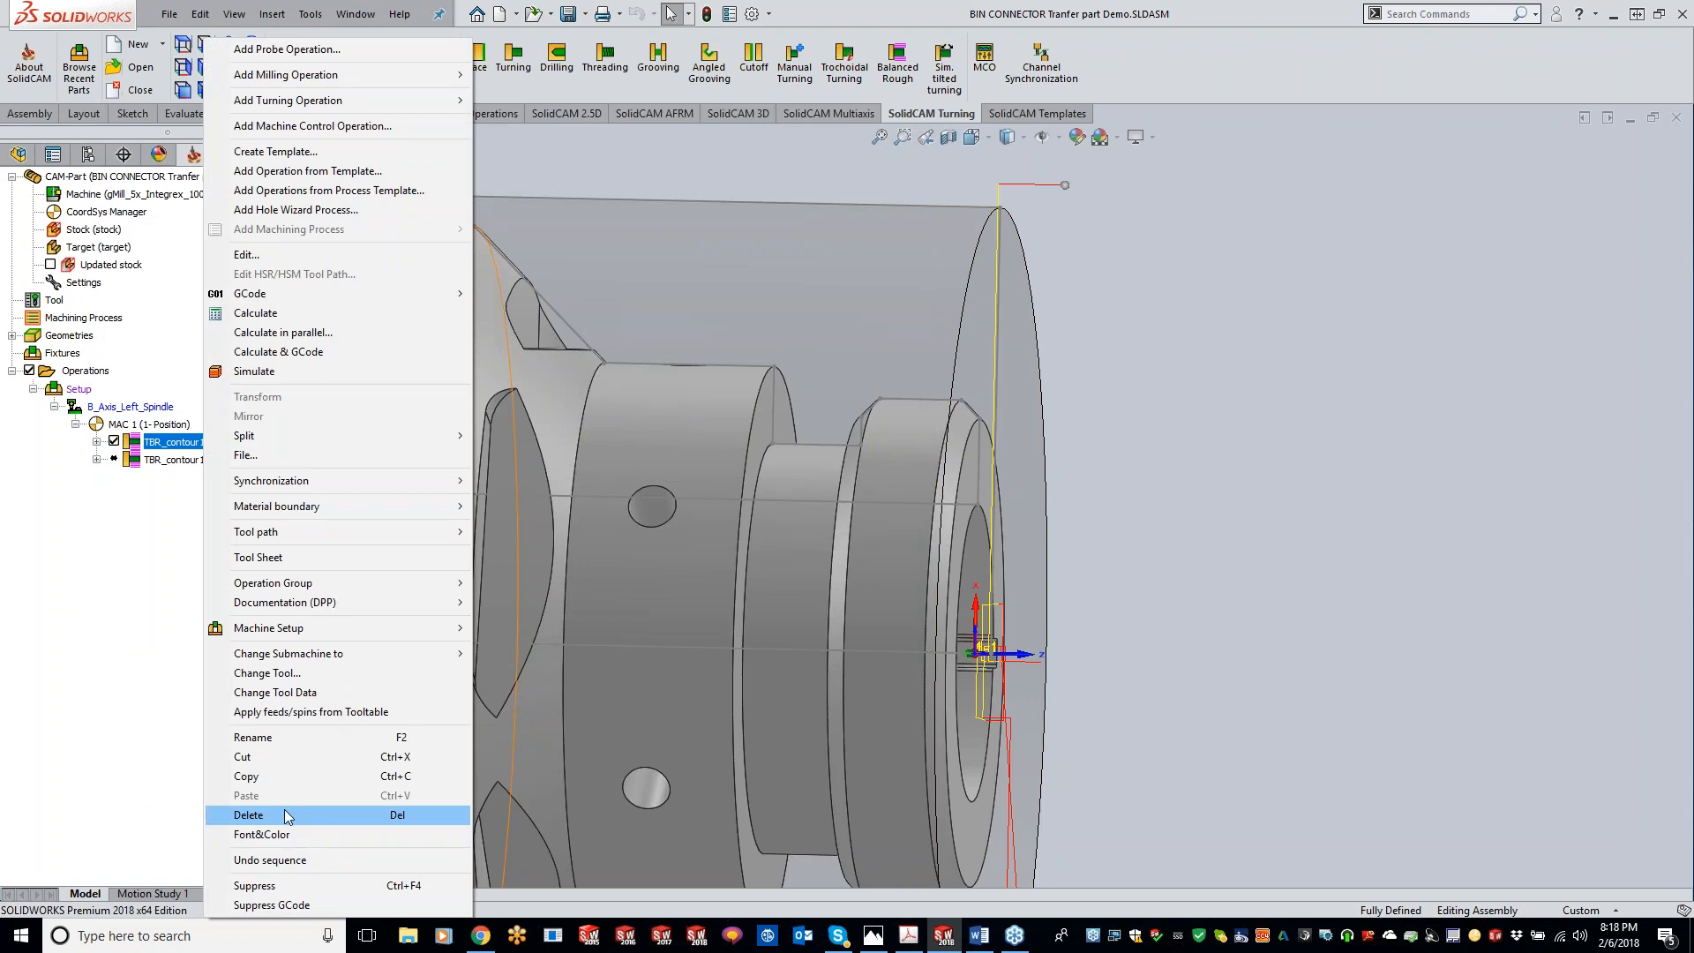
pyautogui.click(284, 814)
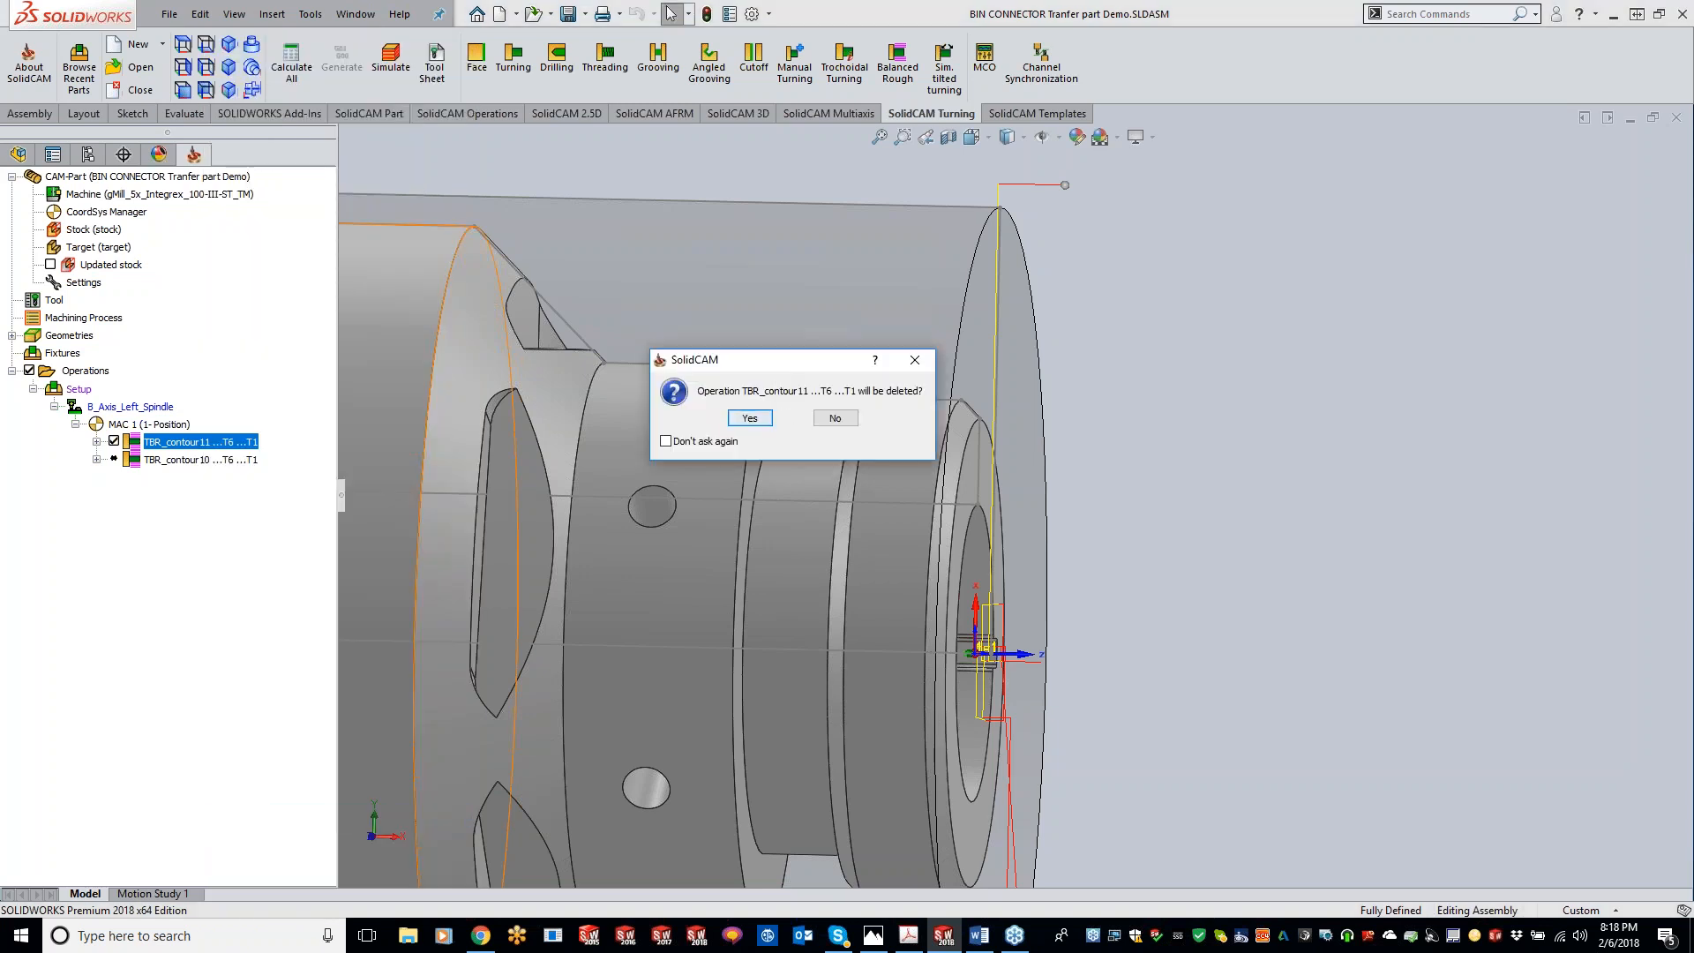
pyautogui.click(764, 418)
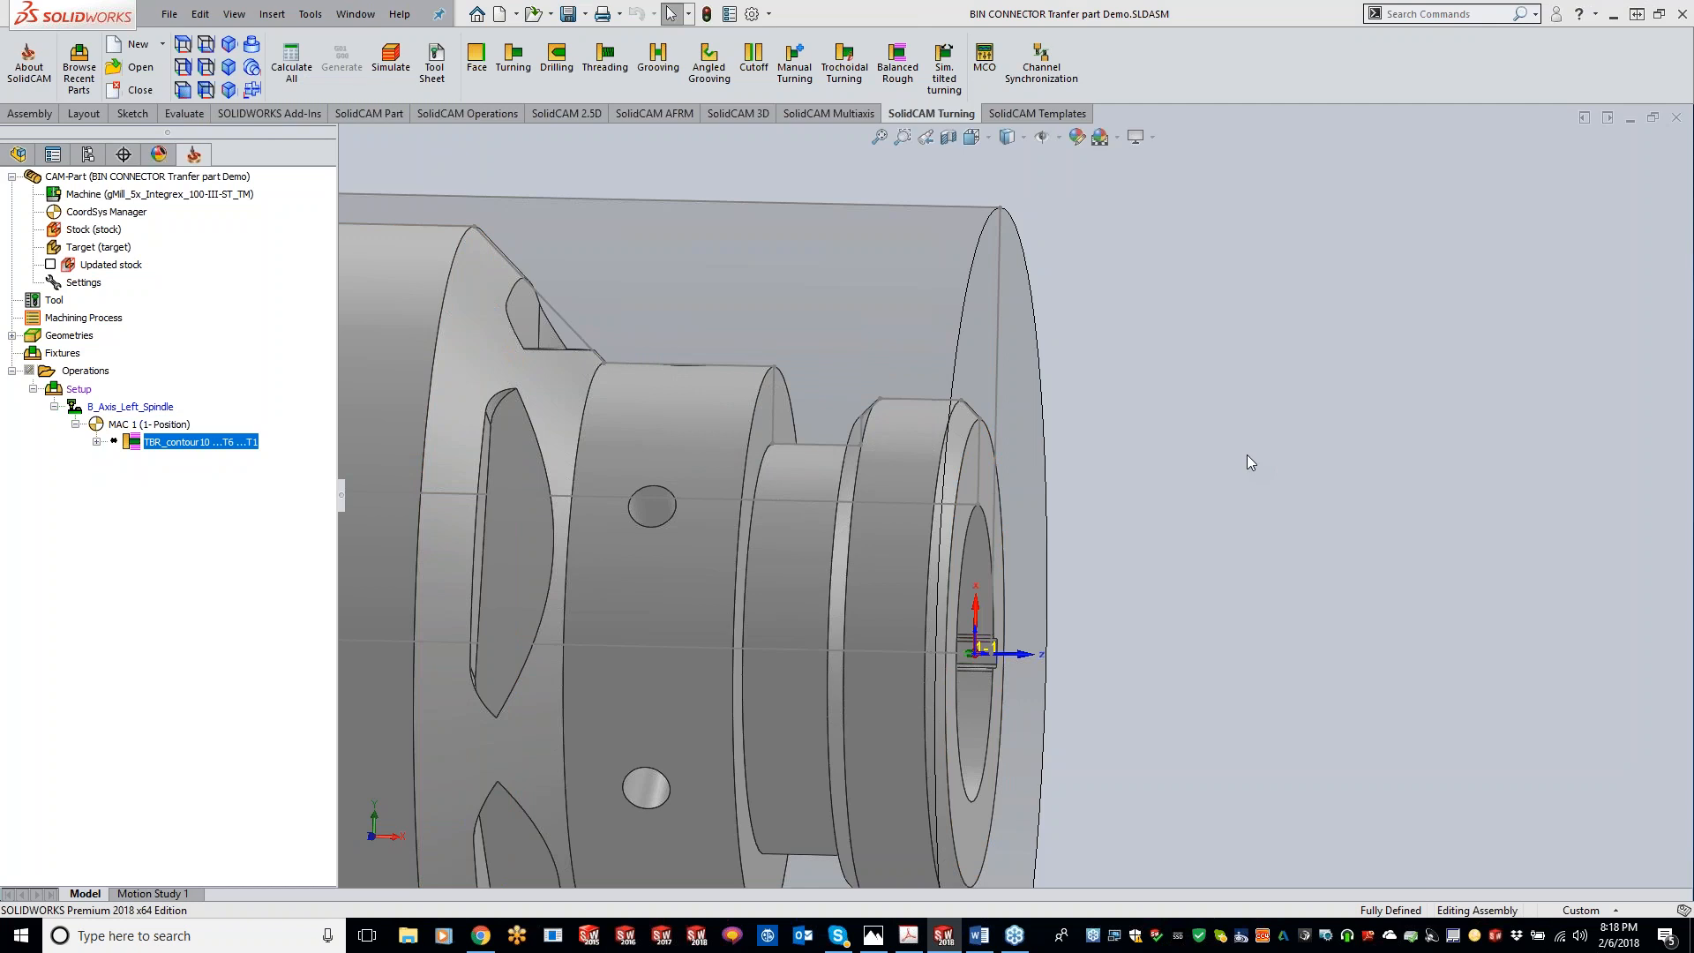
# Step: Switch to the browser and search the SolidCAM University YouTube channel's videos for channel, then return
pyautogui.scroll(5, 939, 453)
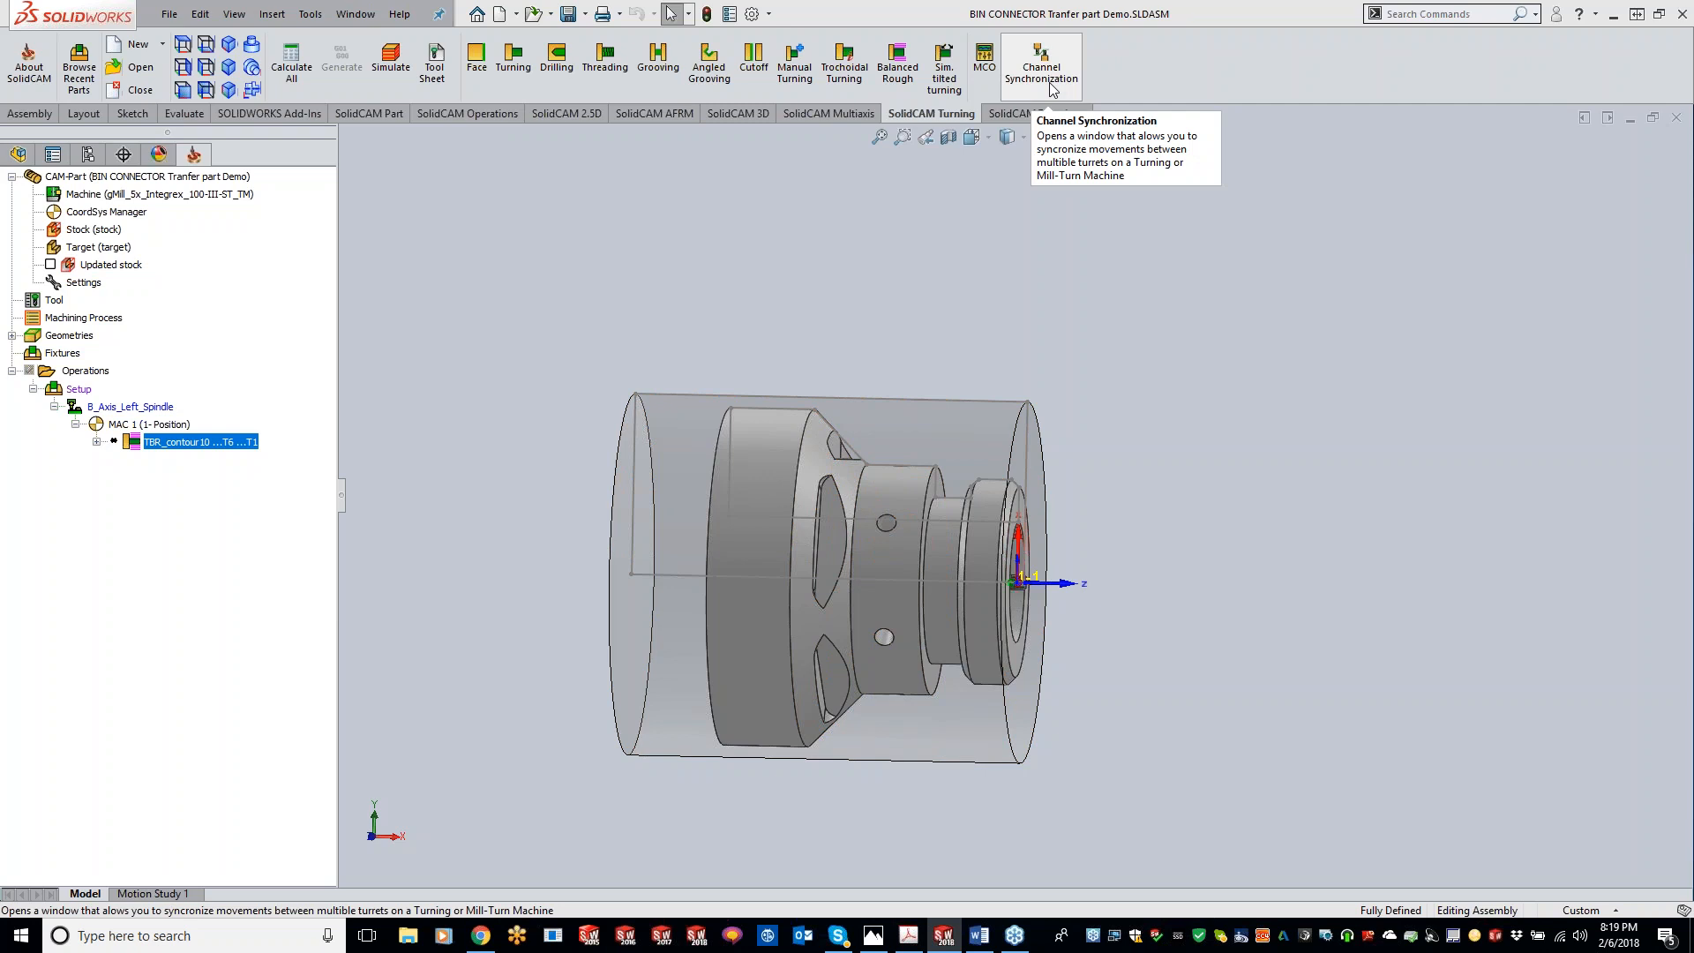
pyautogui.click(1048, 85)
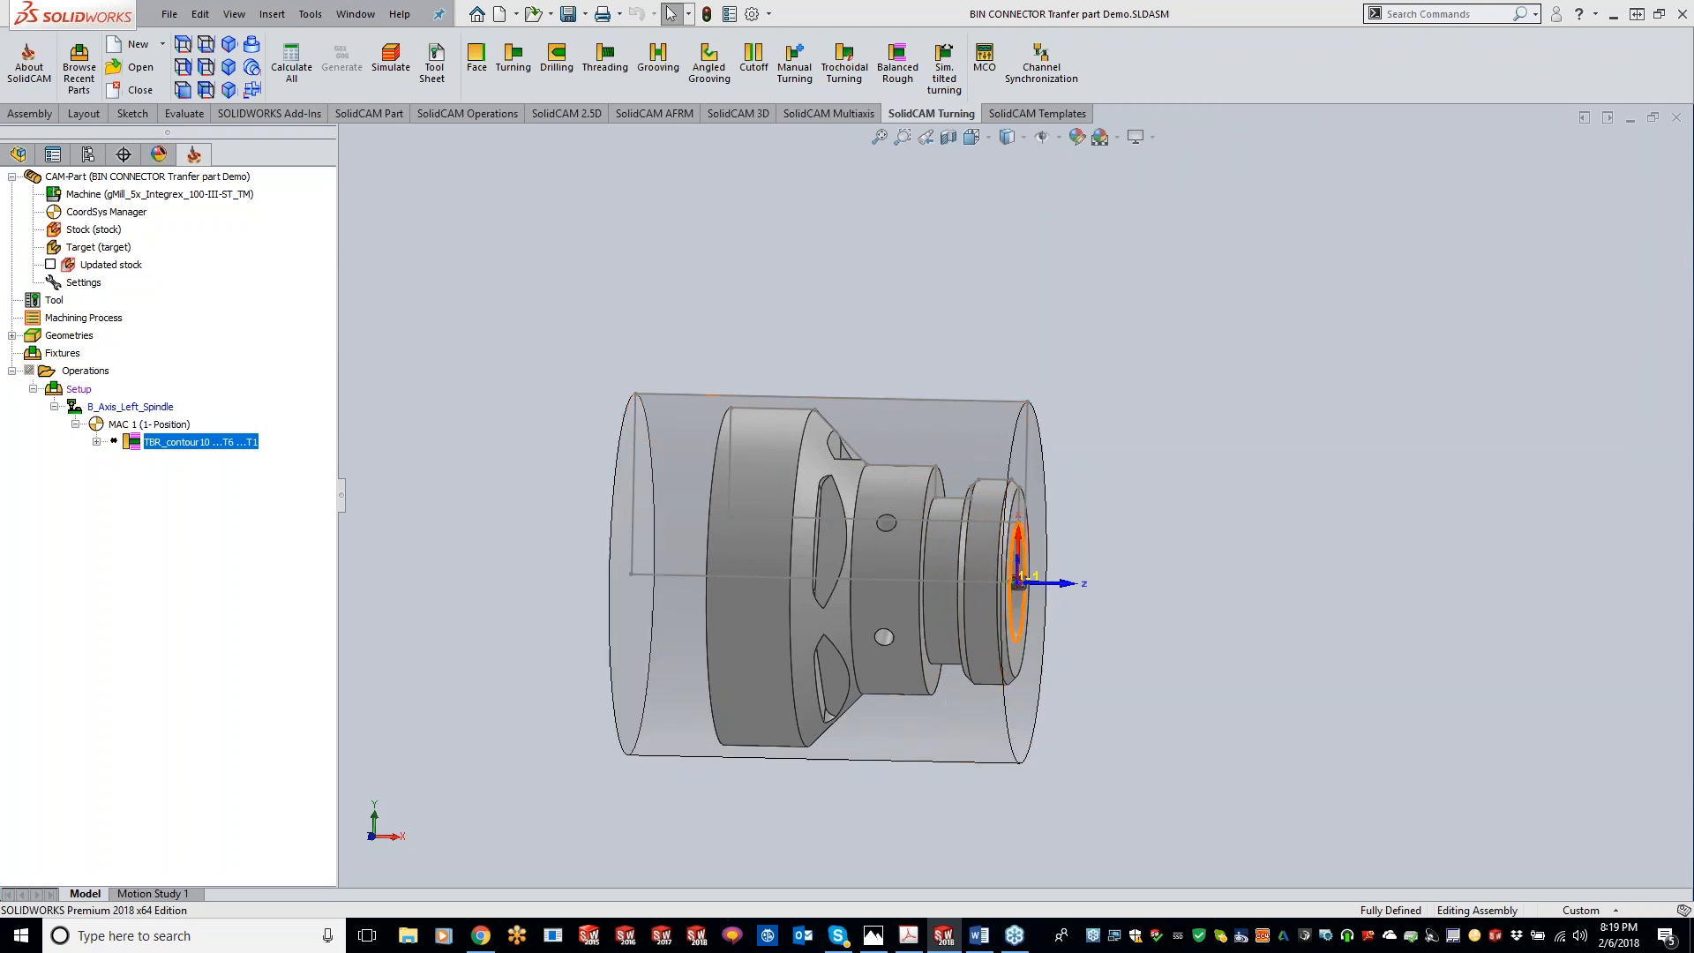
pyautogui.click(481, 937)
pyautogui.click(1152, 536)
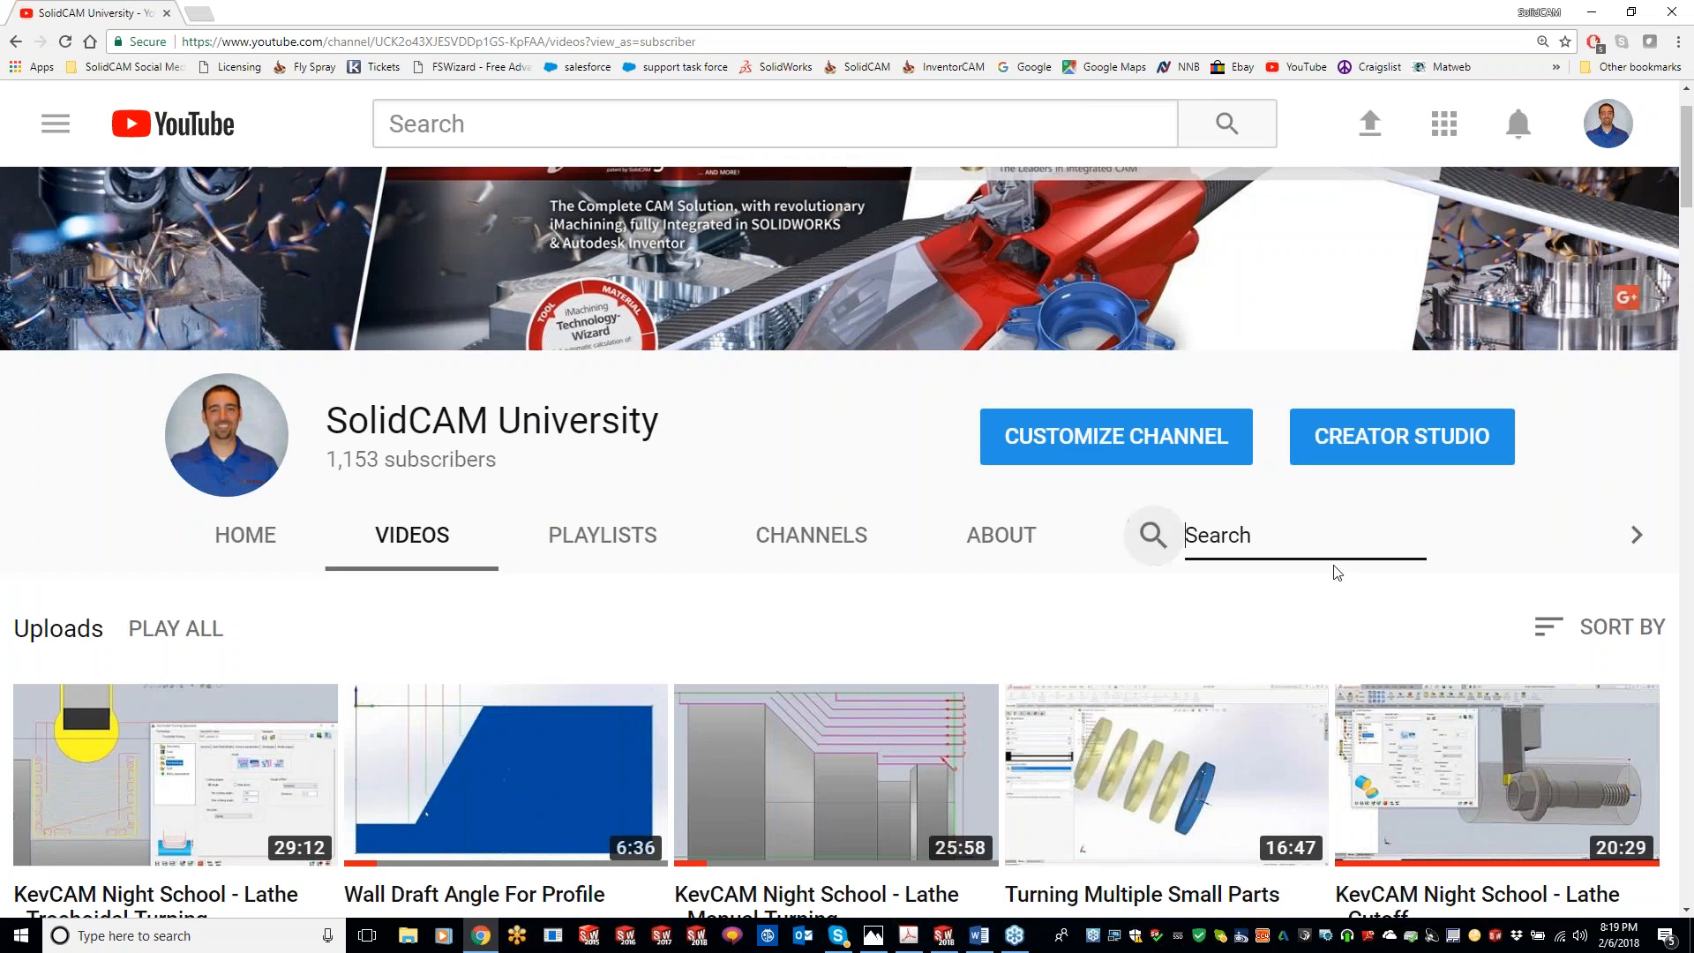
pyautogui.write('channel')
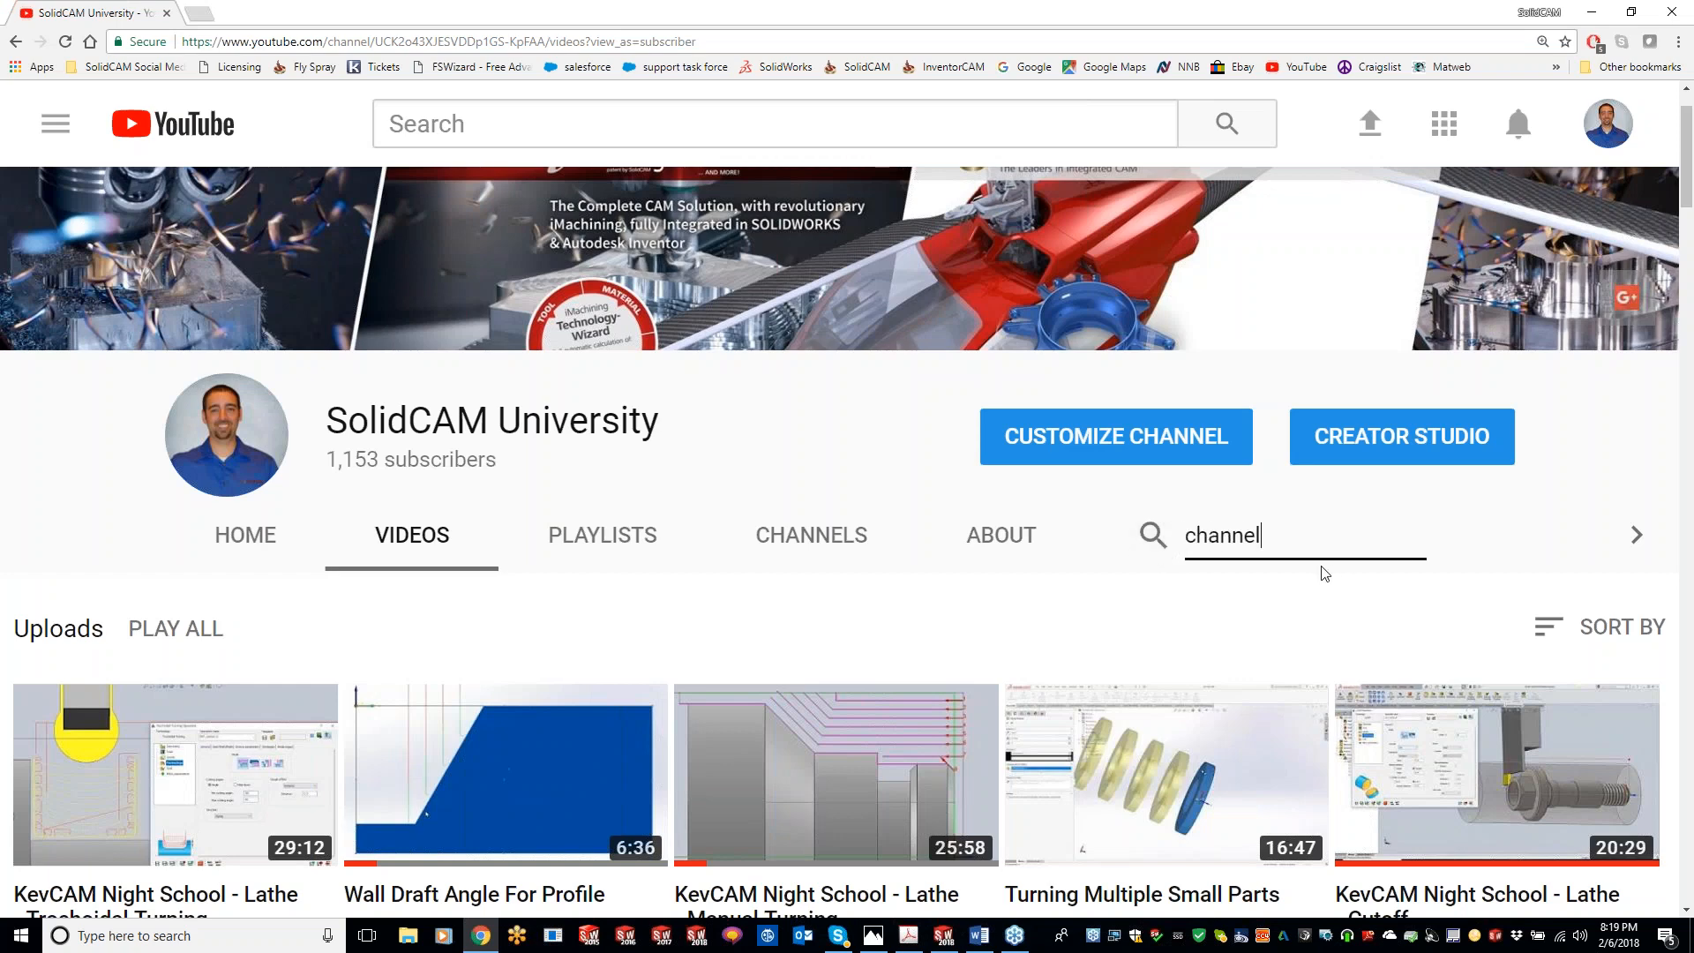
pyautogui.press('Return')
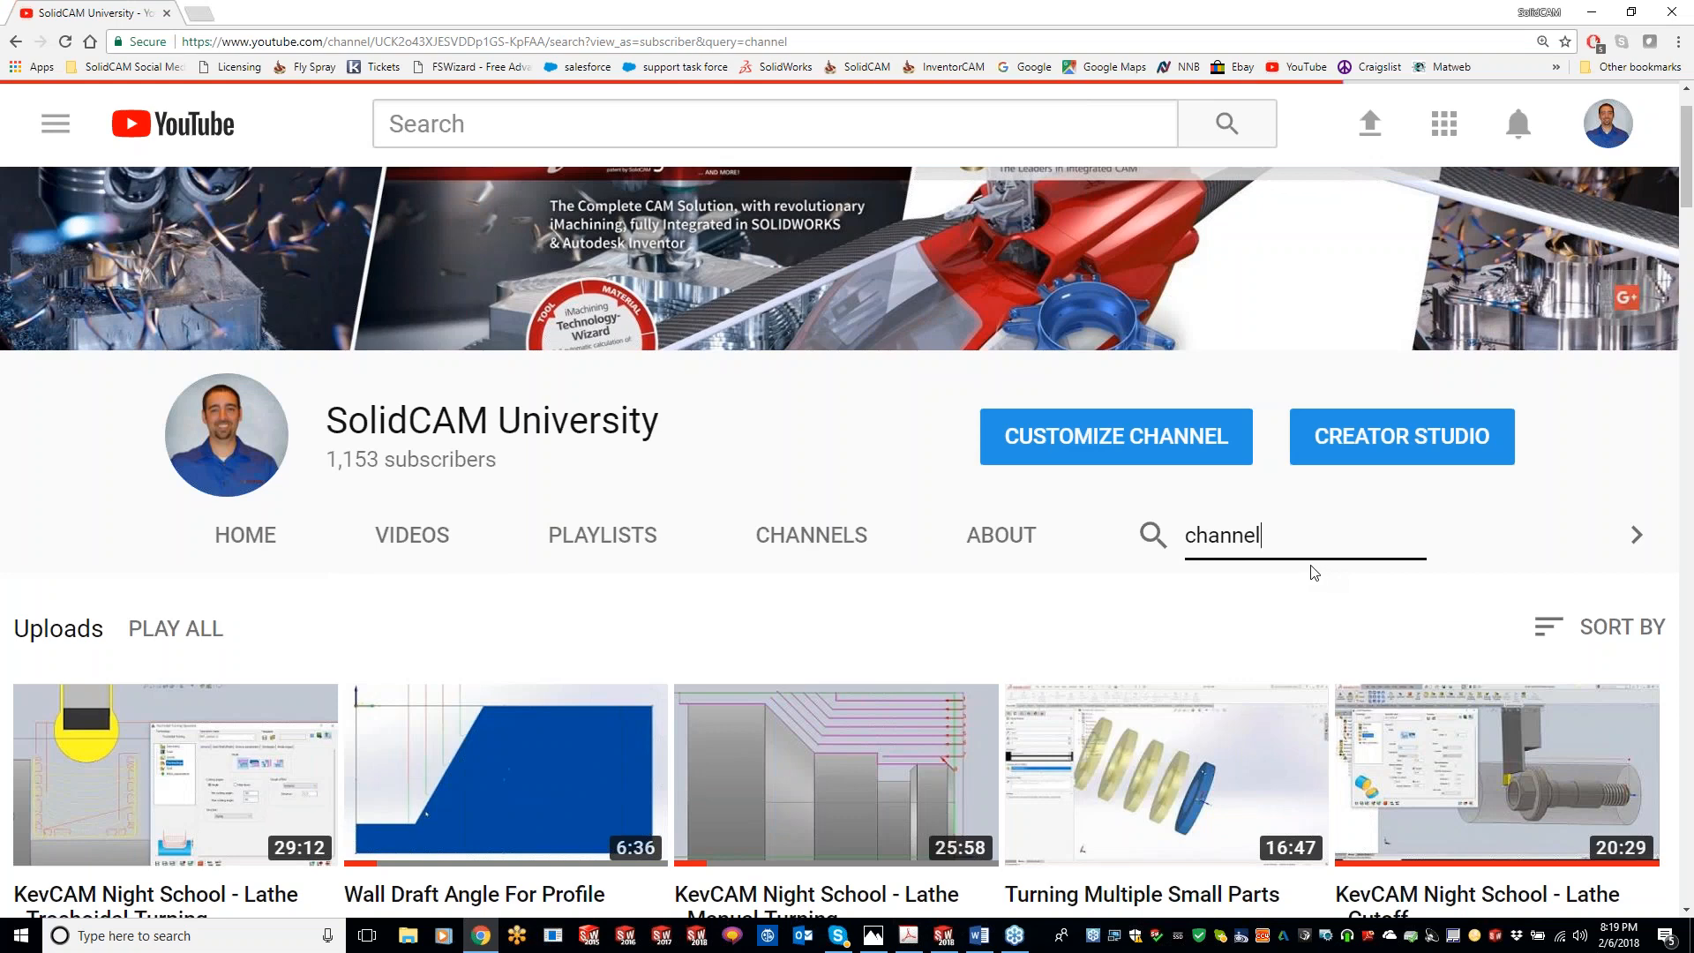
pyautogui.scroll(-3, 956, 642)
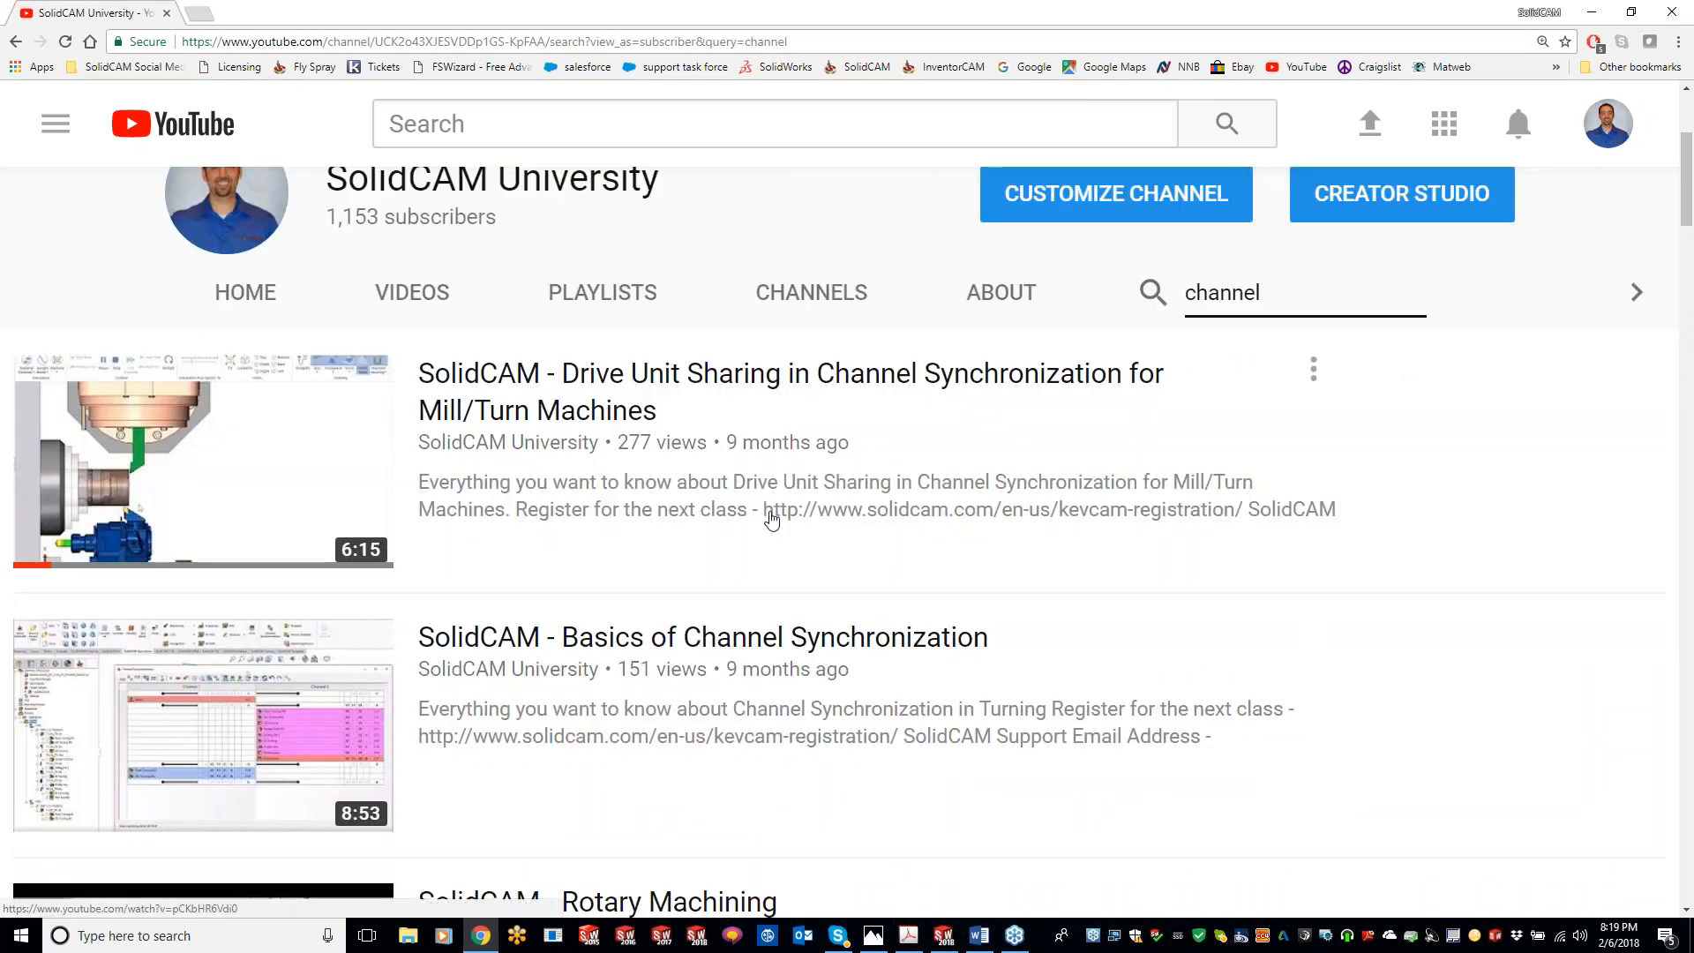
pyautogui.scroll(-1, 679, 653)
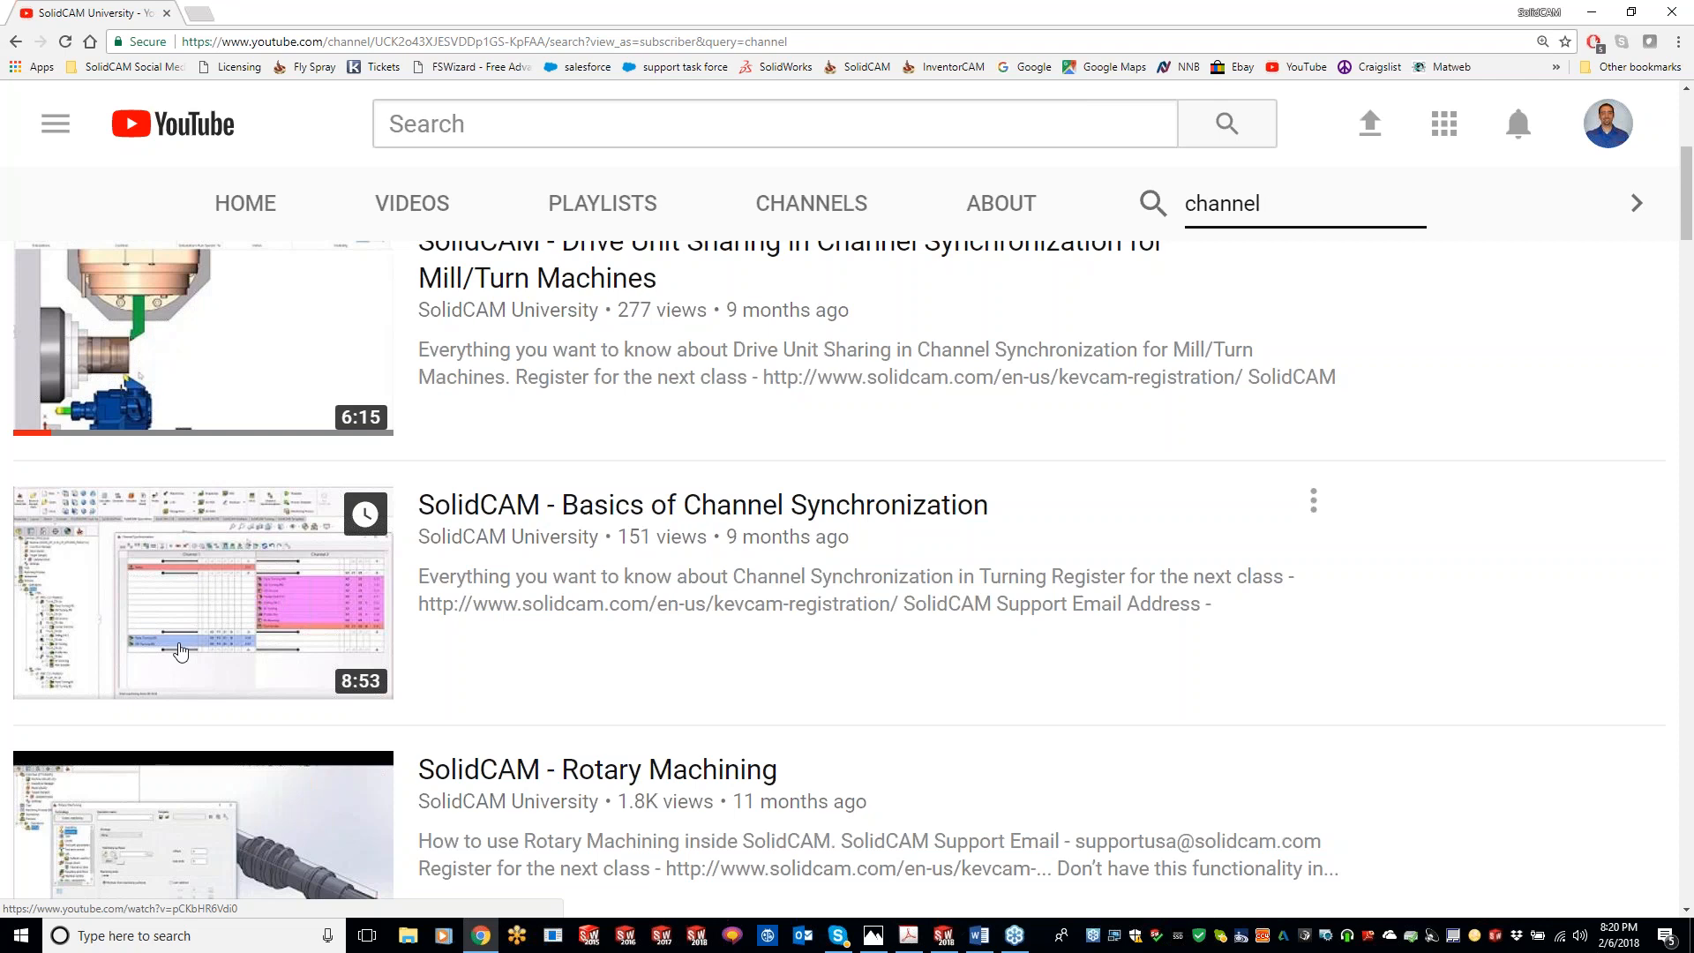
pyautogui.scroll(1, 180, 651)
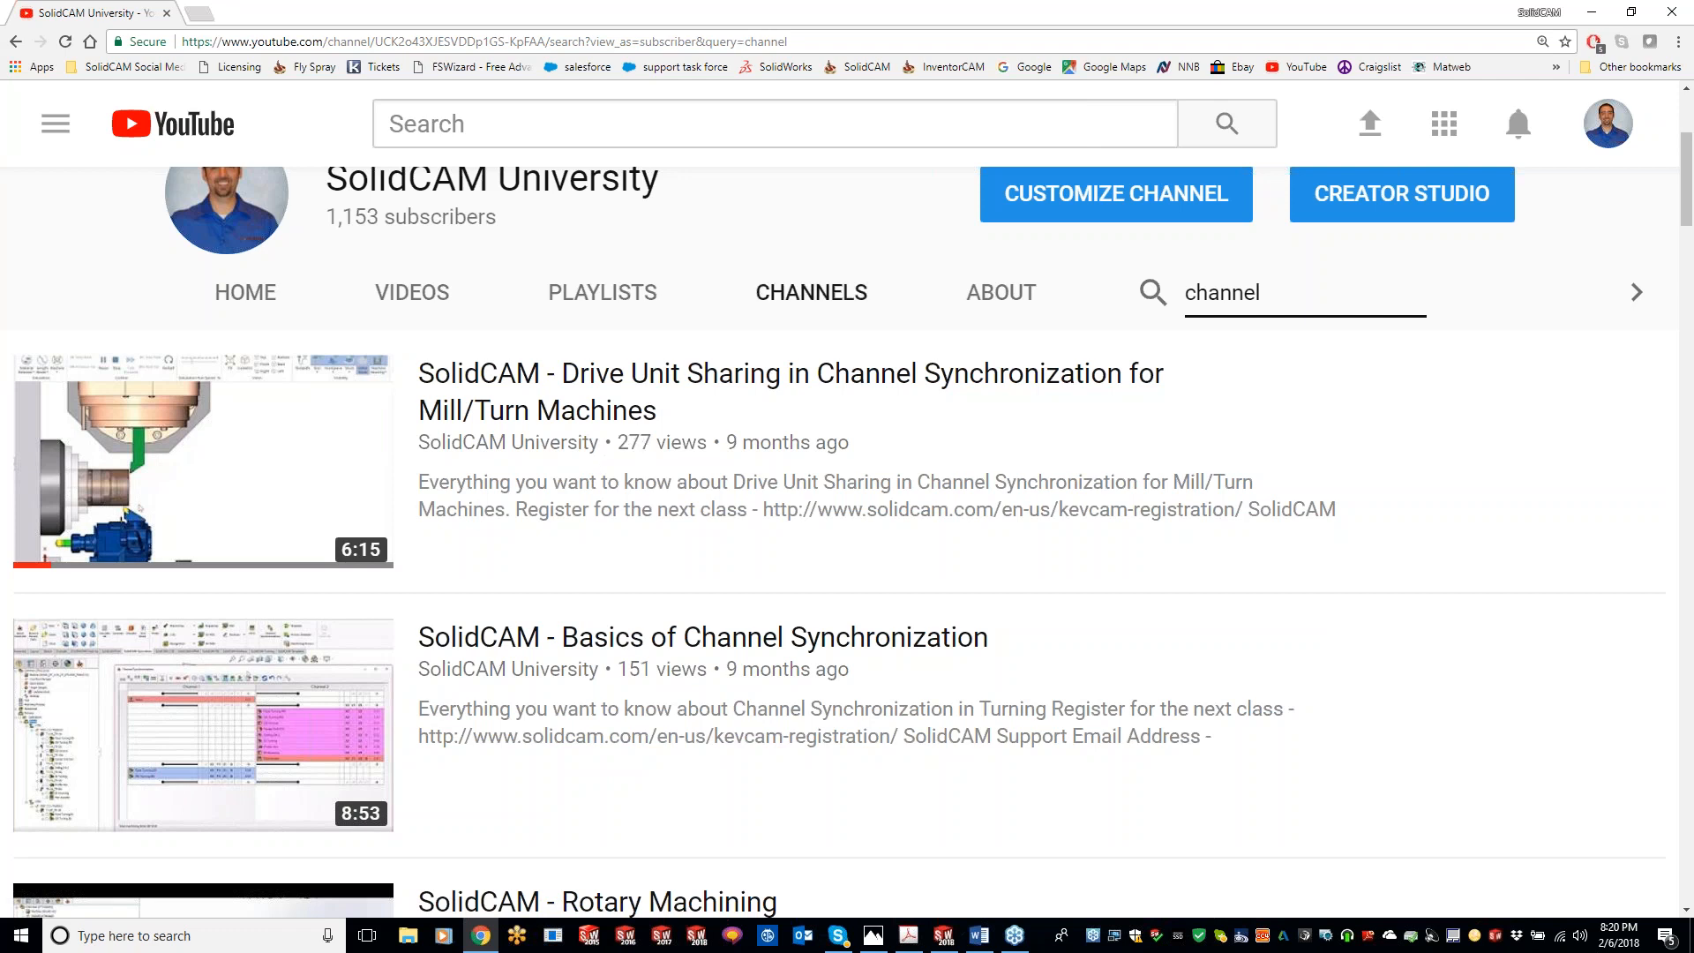
pyautogui.click(1591, 13)
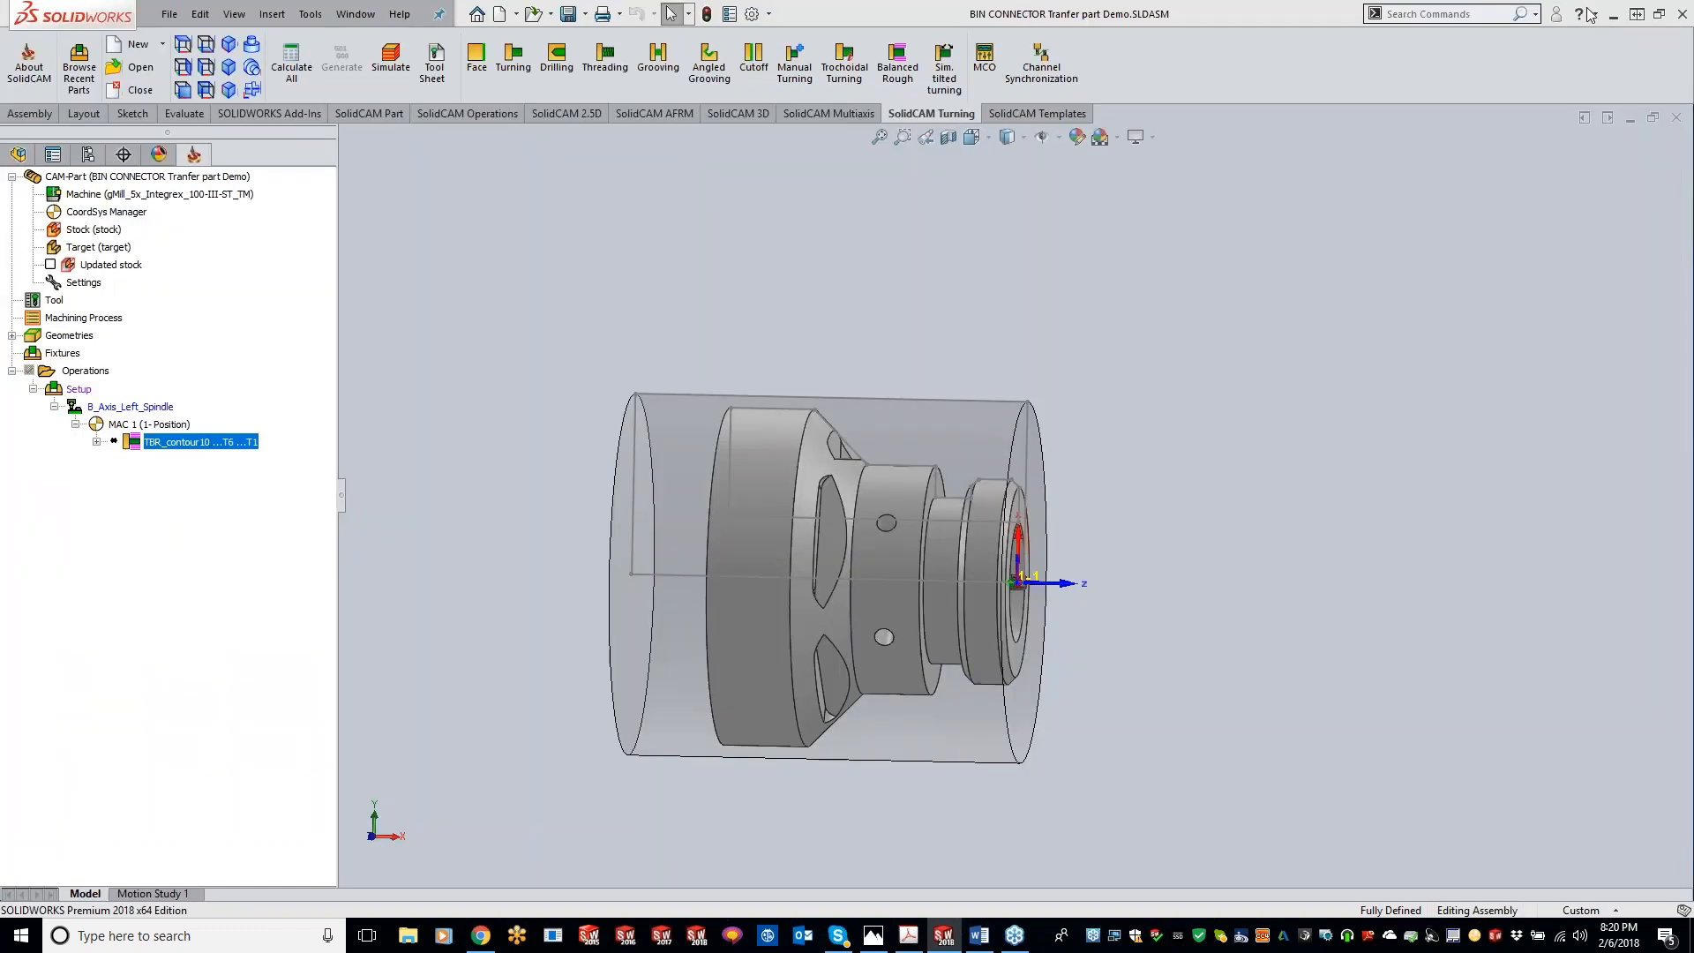
# Step: Reopen TBR_contour10 and save a copy of the operation
pyautogui.doubleClick(233, 442)
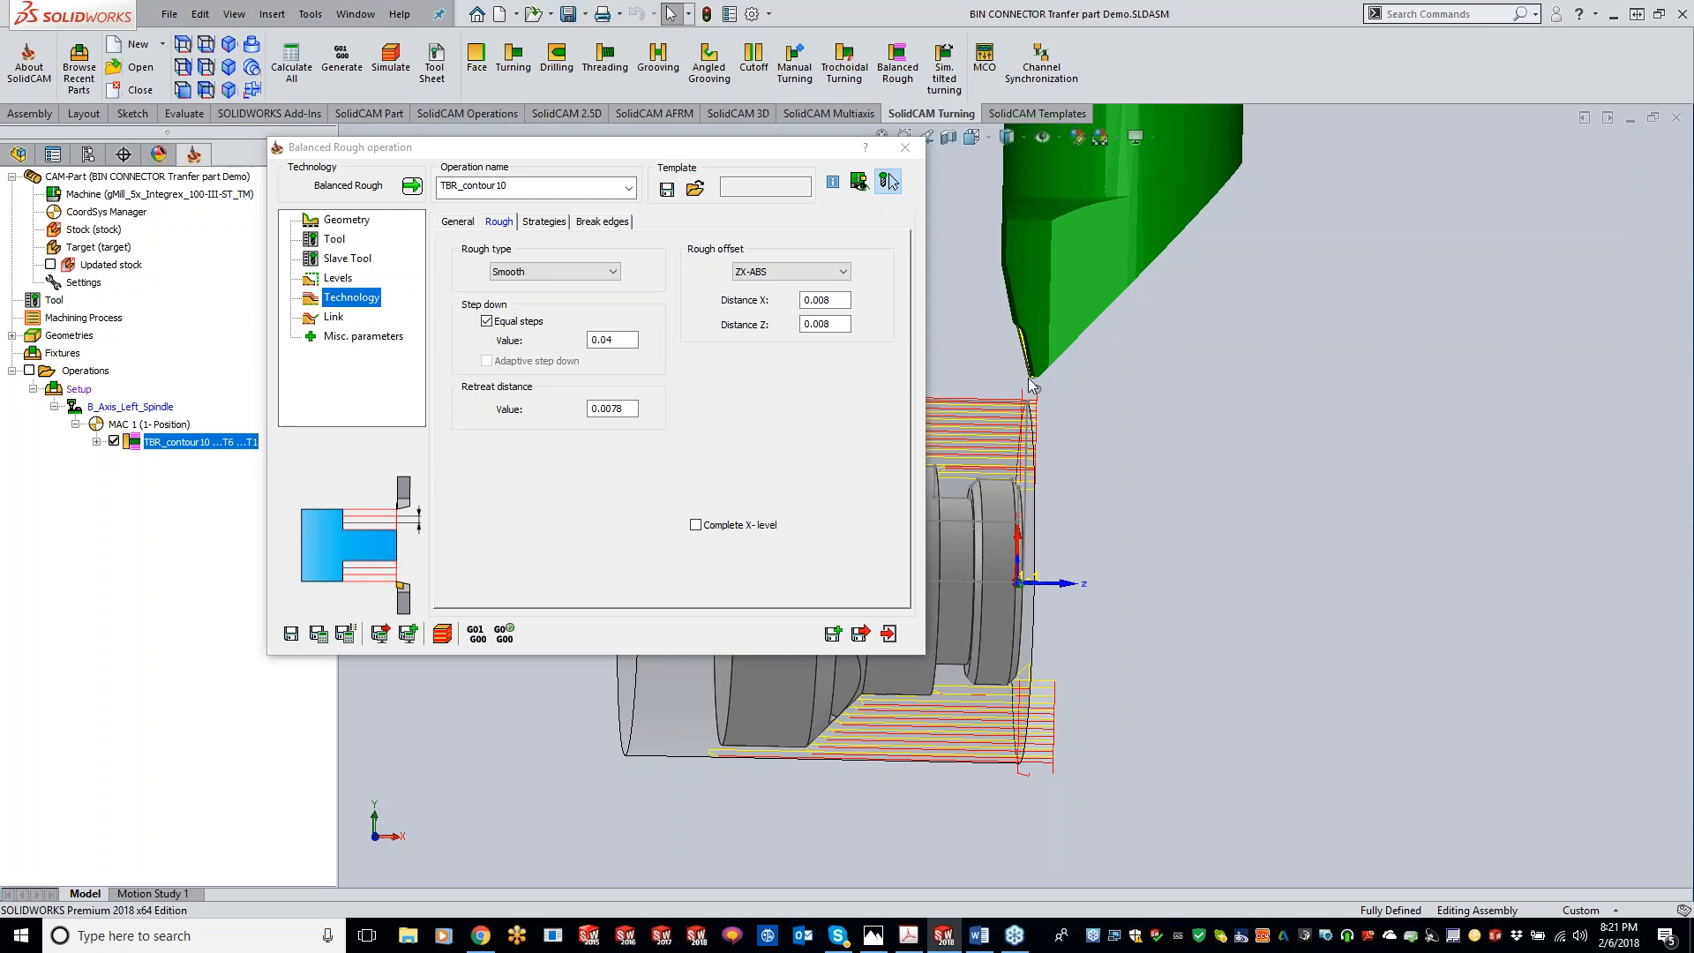
pyautogui.scroll(3, 1029, 378)
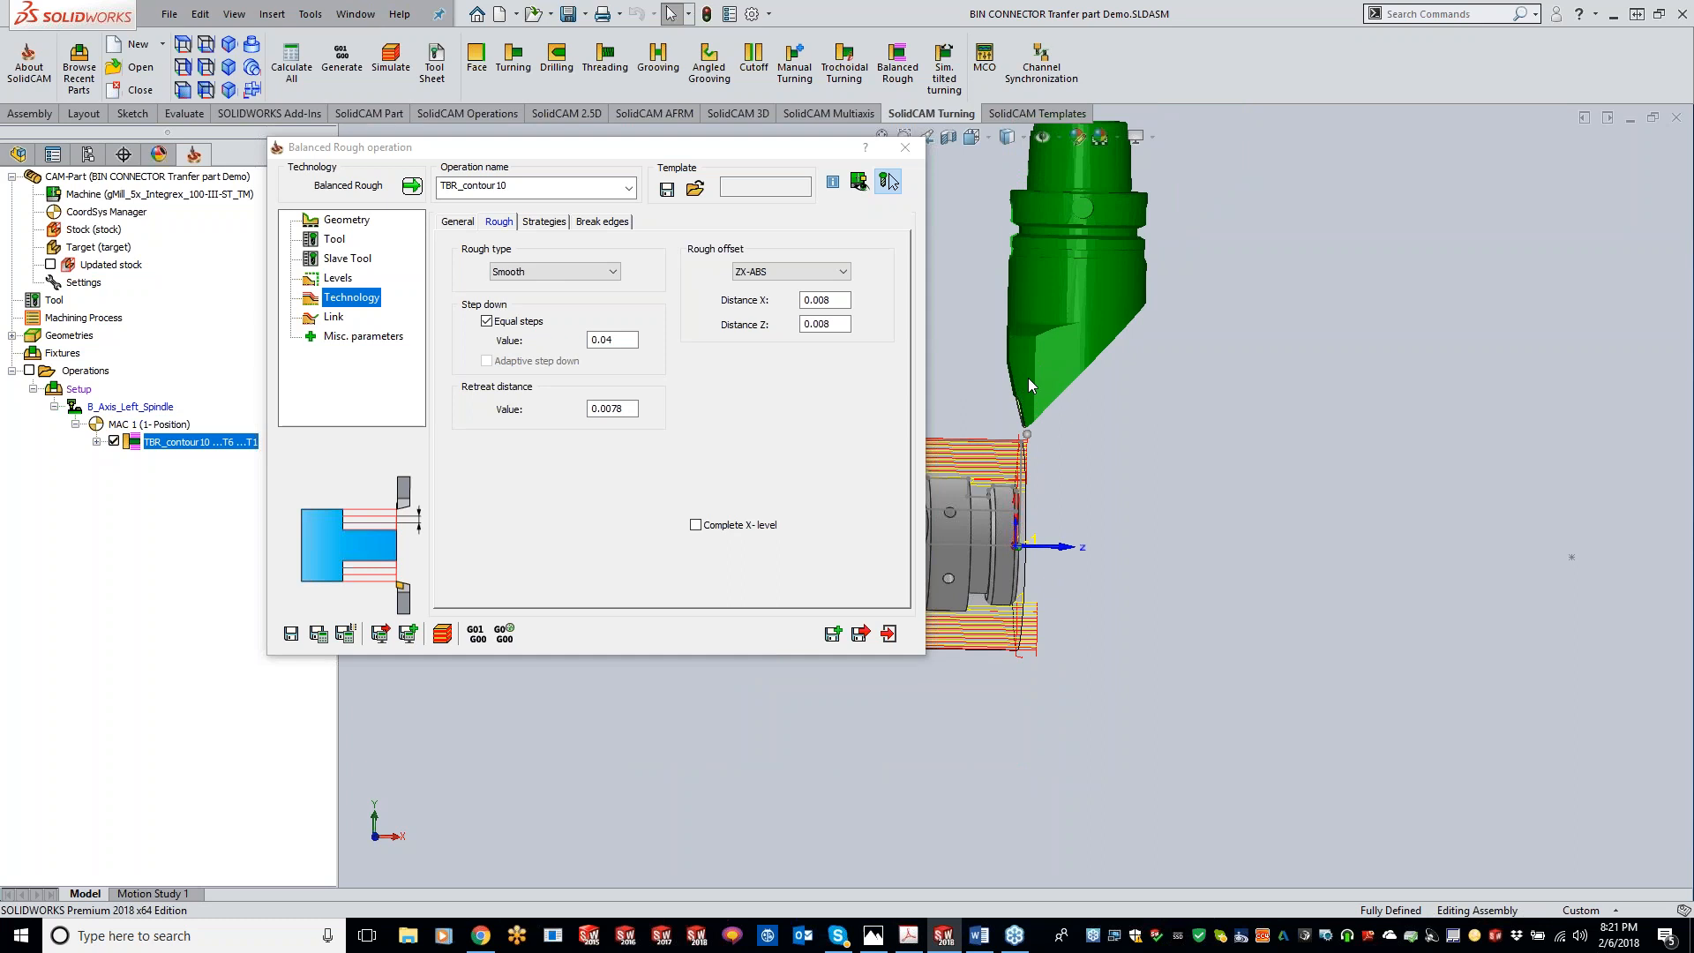
pyautogui.moveTo(1029, 378); pyautogui.dragTo(1245, 394)
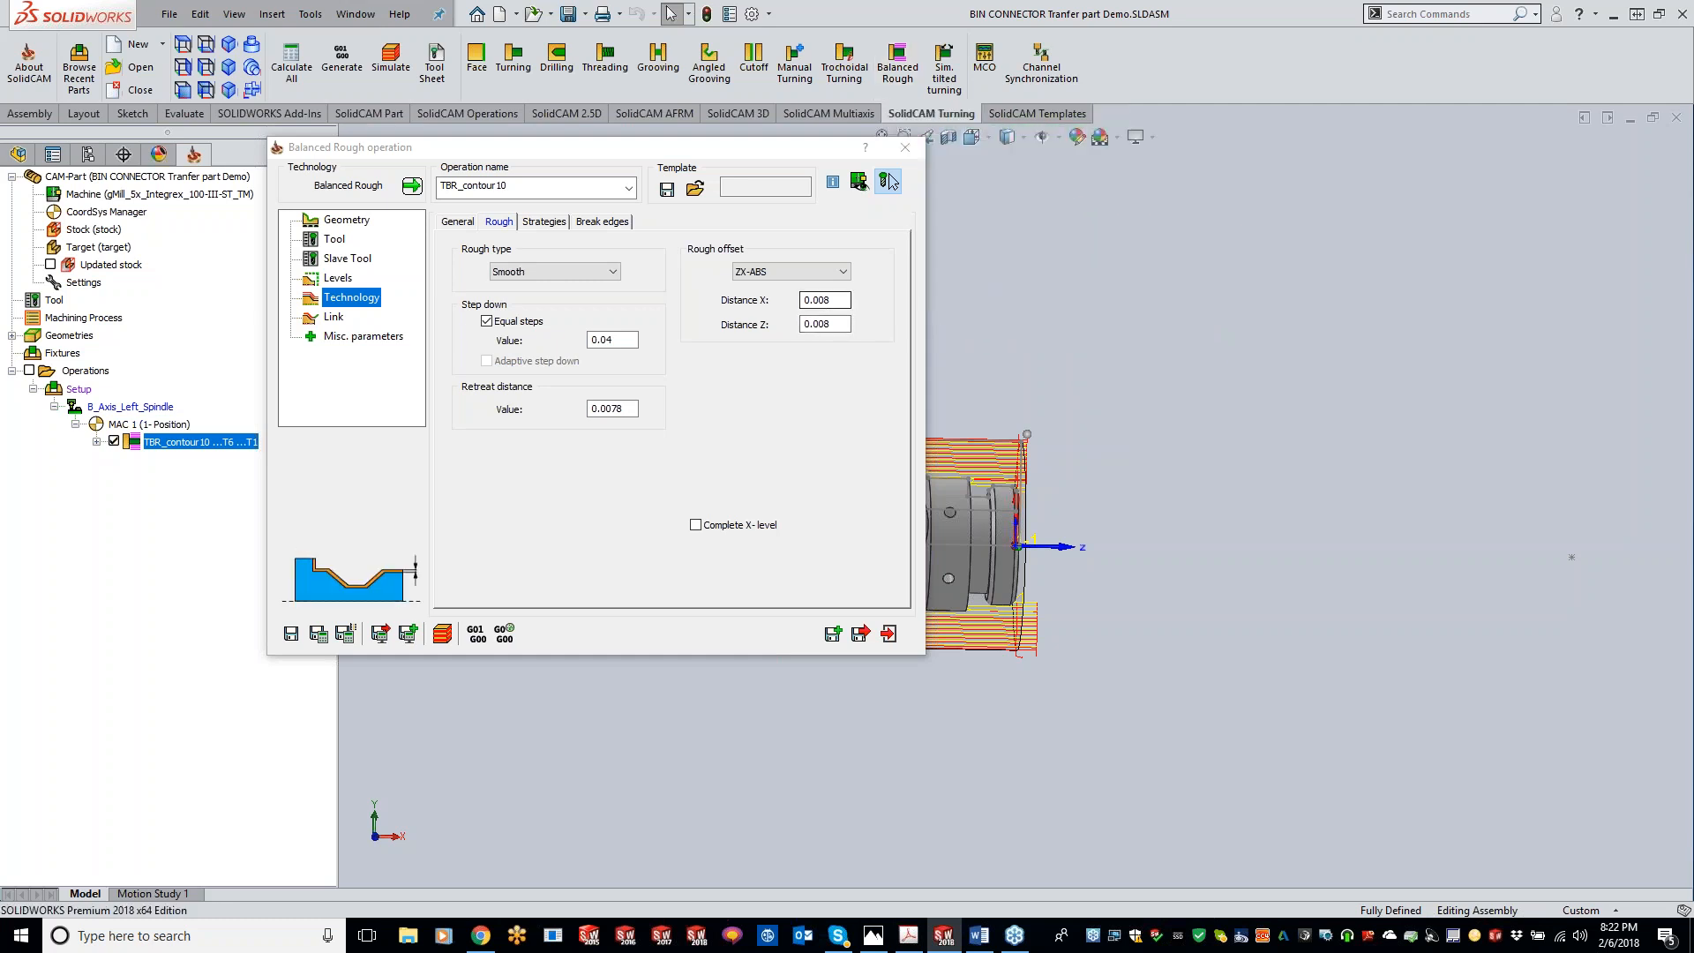
pyautogui.click(825, 324)
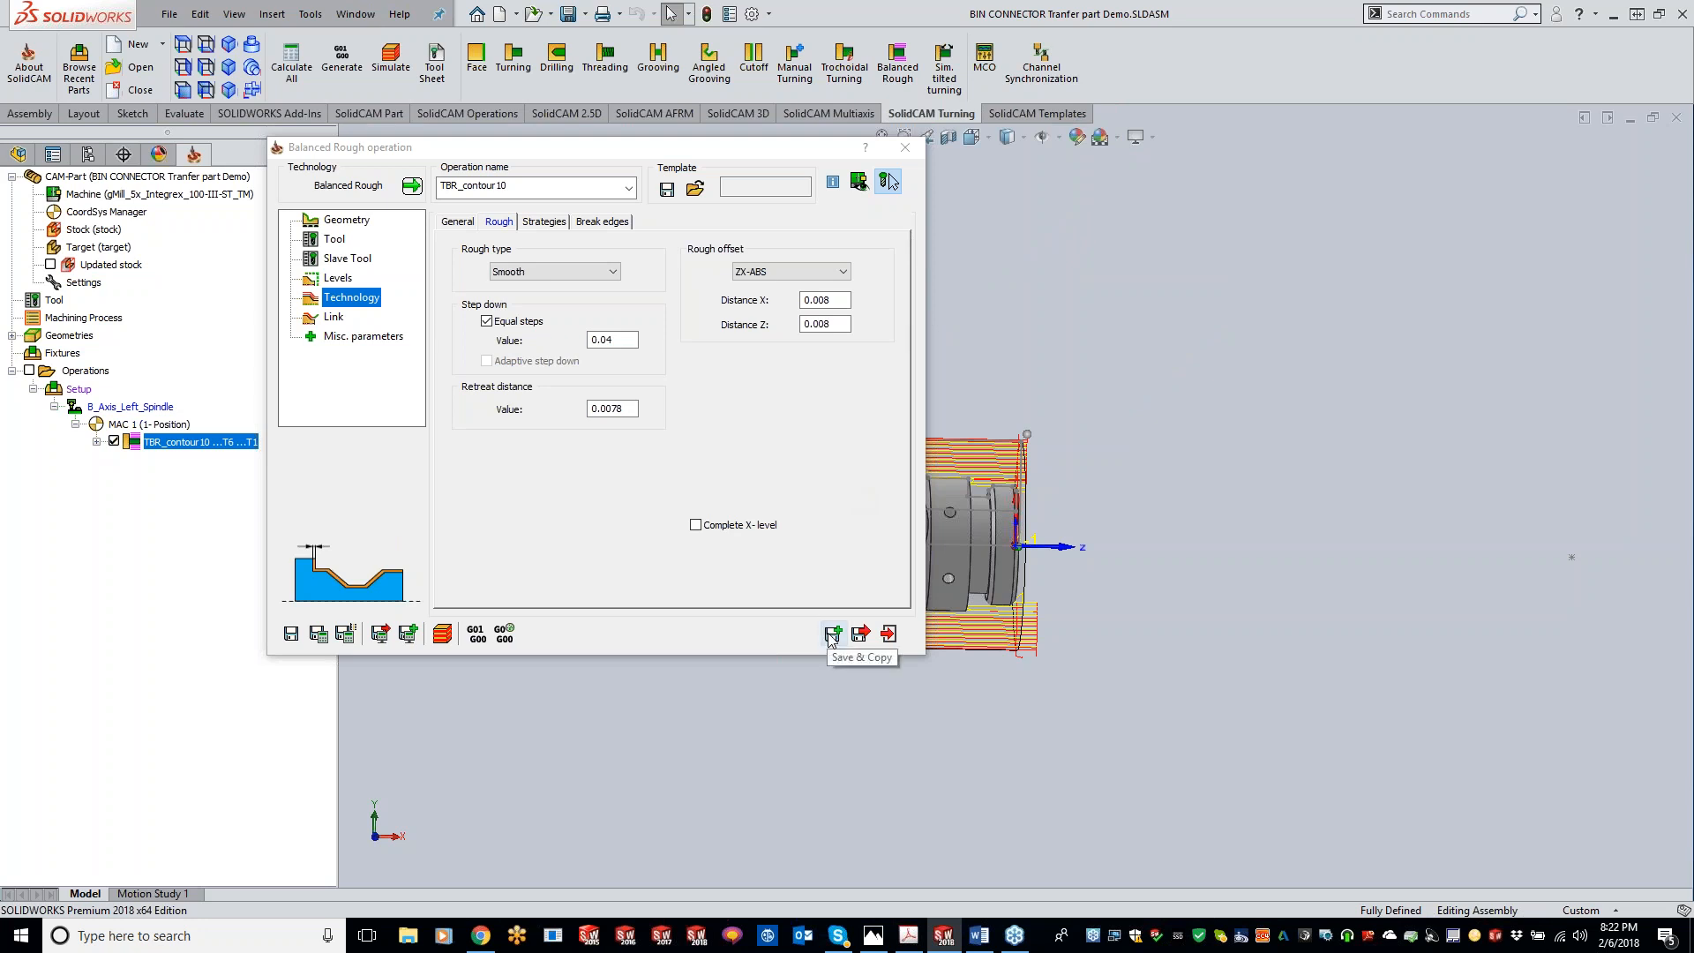
pyautogui.click(861, 634)
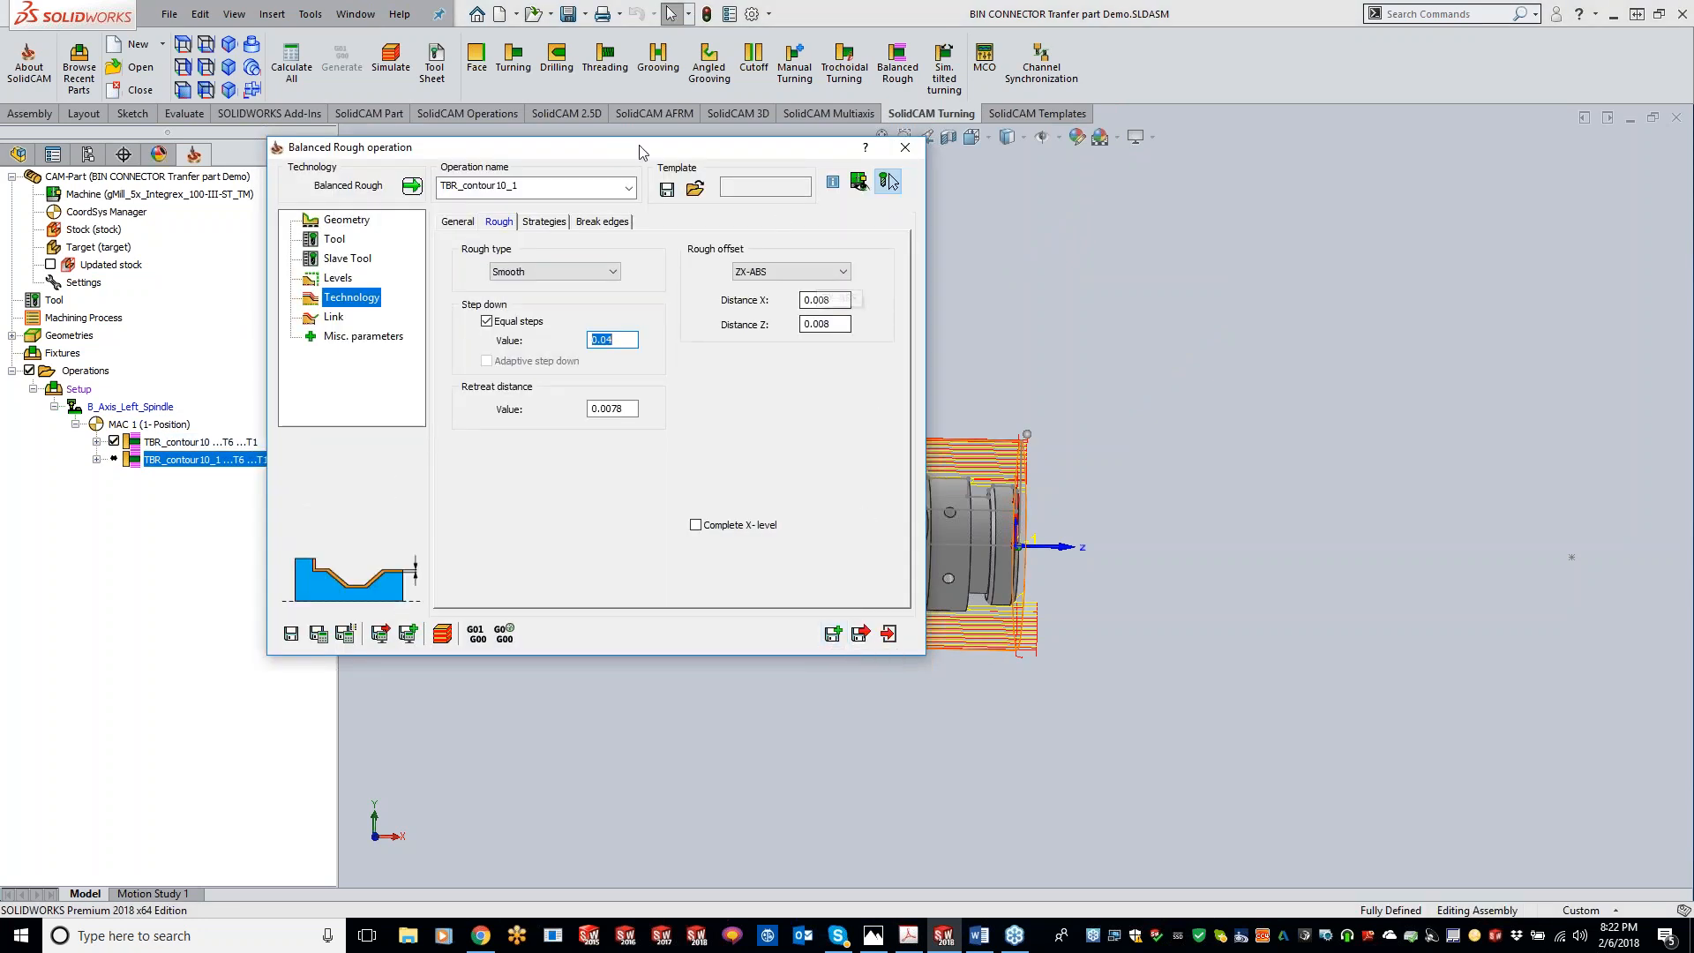
# Step: Convert the copied operation to a Turning operation with work type Finish only and save it
pyautogui.click(414, 188)
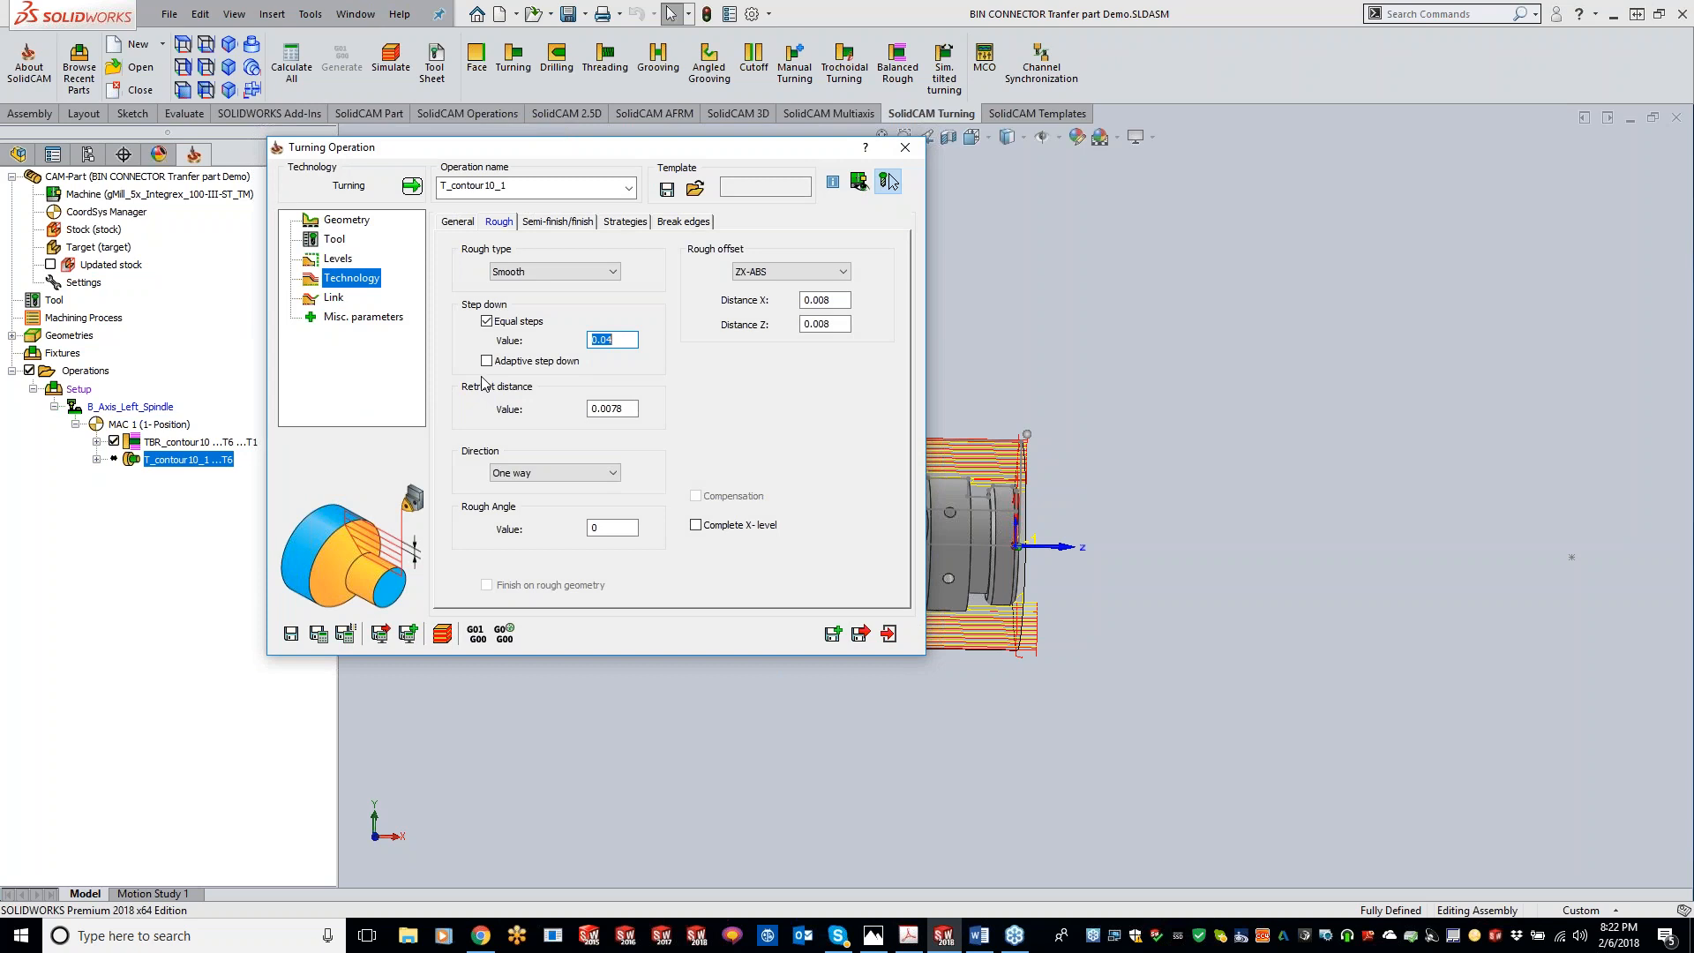
pyautogui.click(456, 222)
pyautogui.click(559, 354)
pyautogui.click(550, 390)
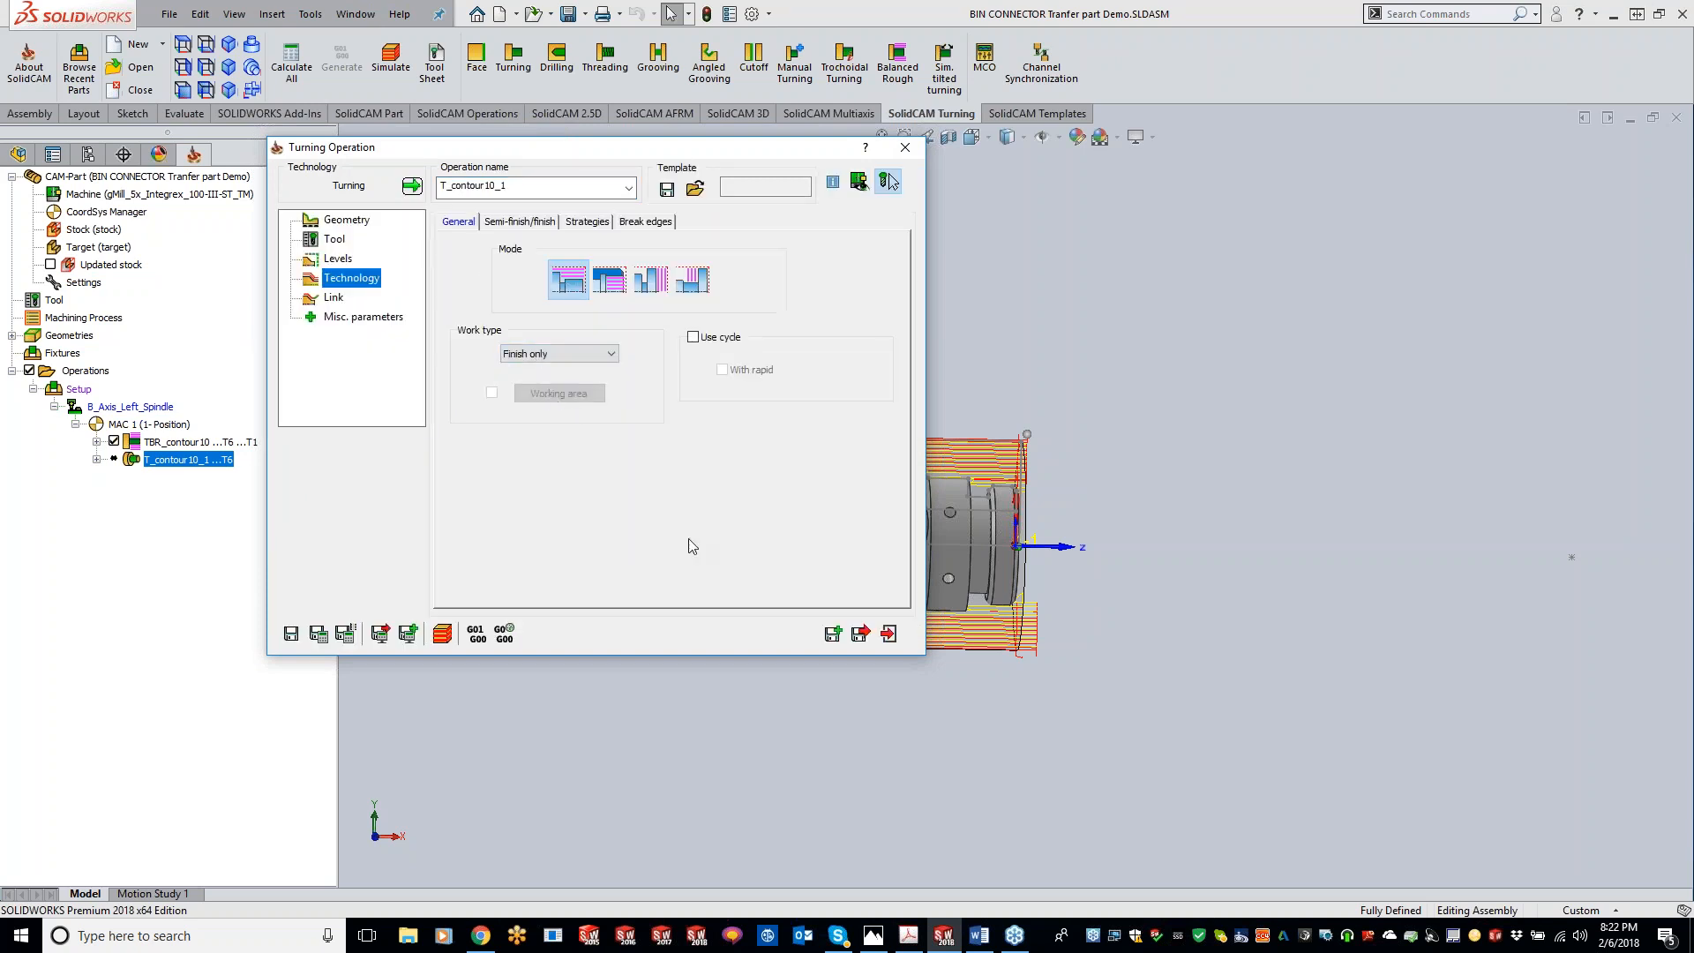
pyautogui.click(318, 633)
# Step: Uncheck TBR_contour10 and step through the T_contour10_1 simulation in the turning view, then close it
pyautogui.click(113, 441)
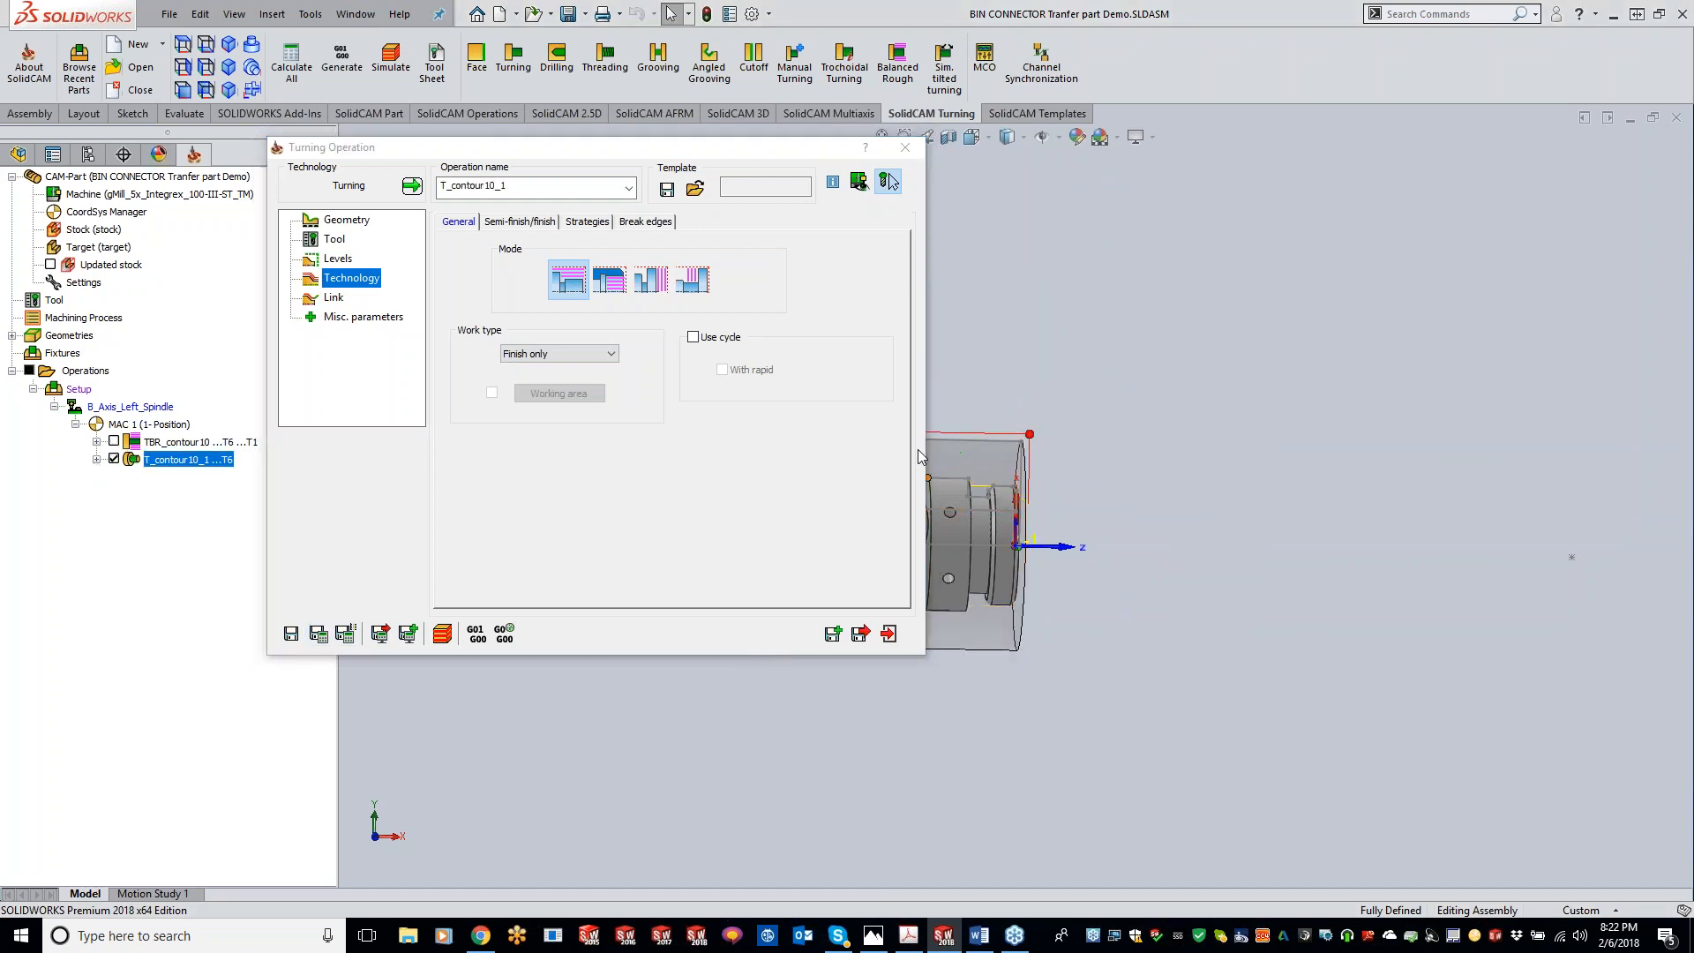
pyautogui.click(444, 636)
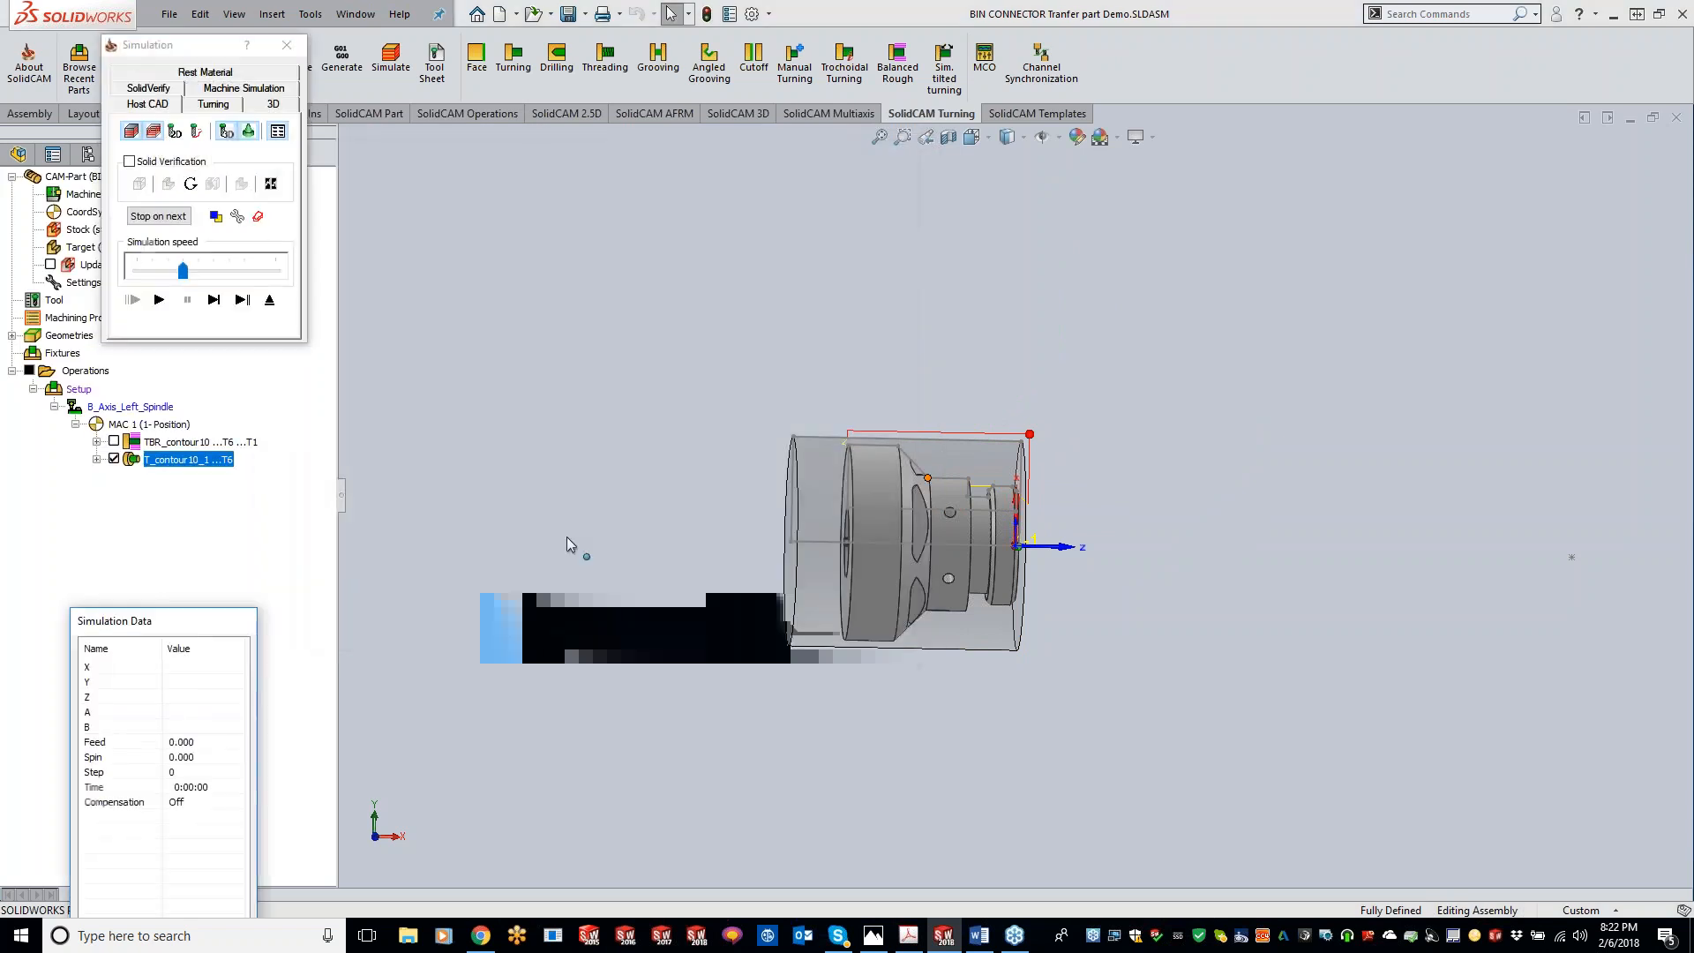
pyautogui.click(213, 104)
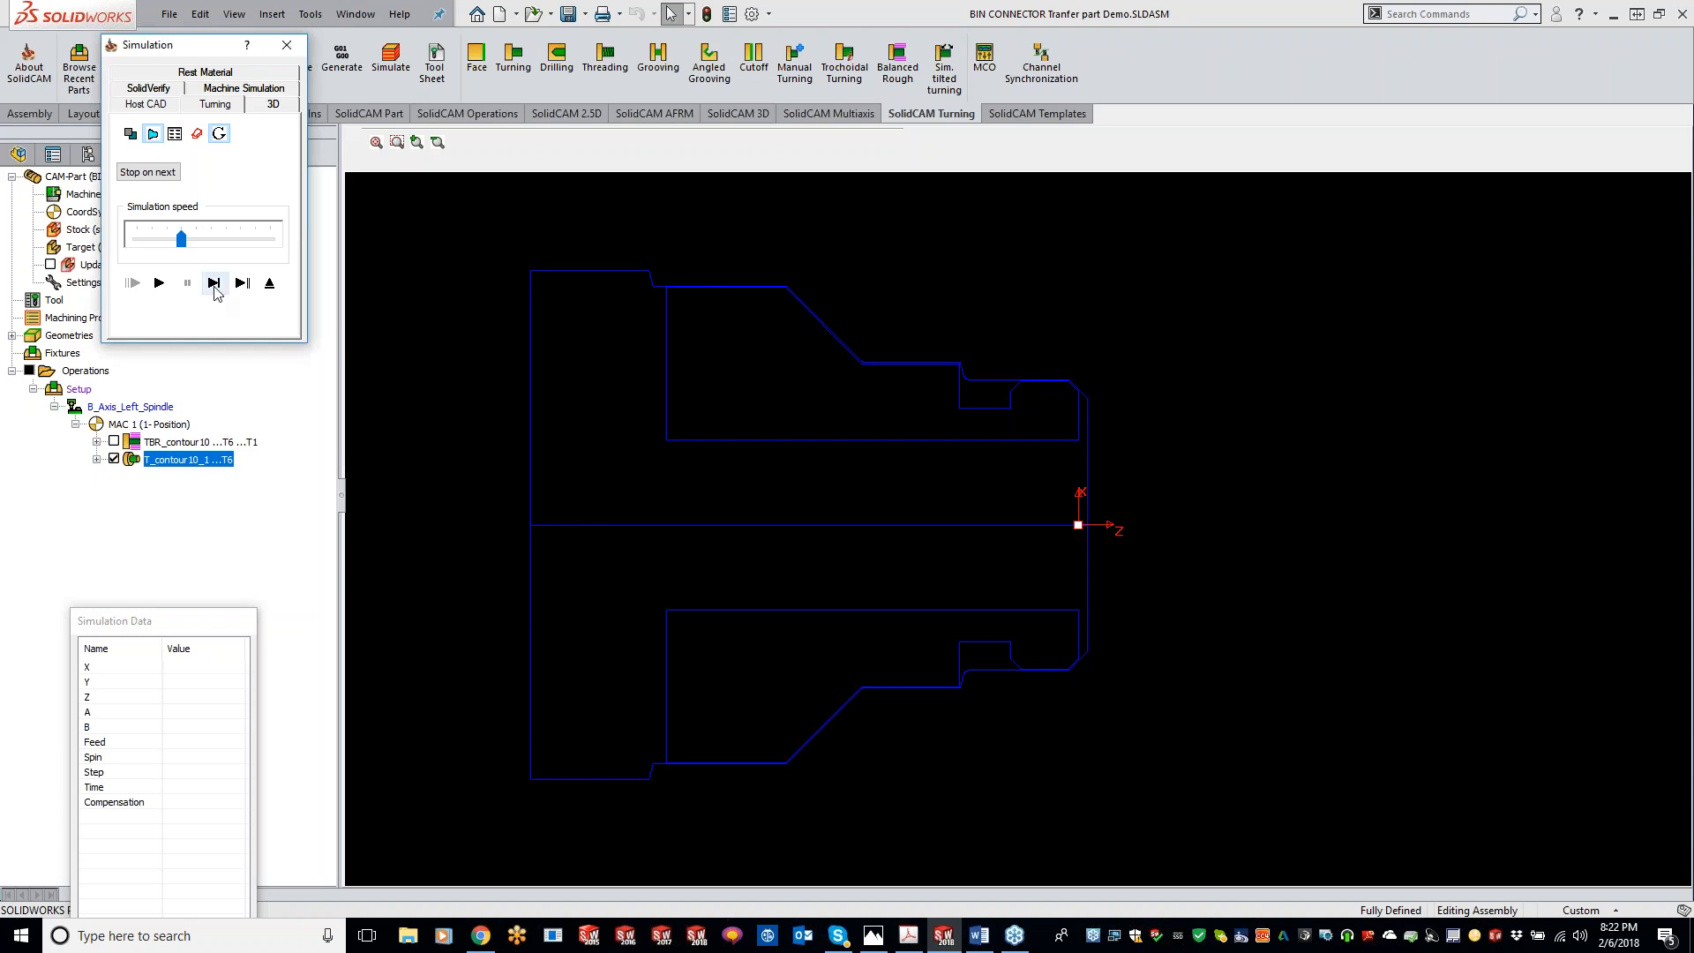
pyautogui.click(214, 282)
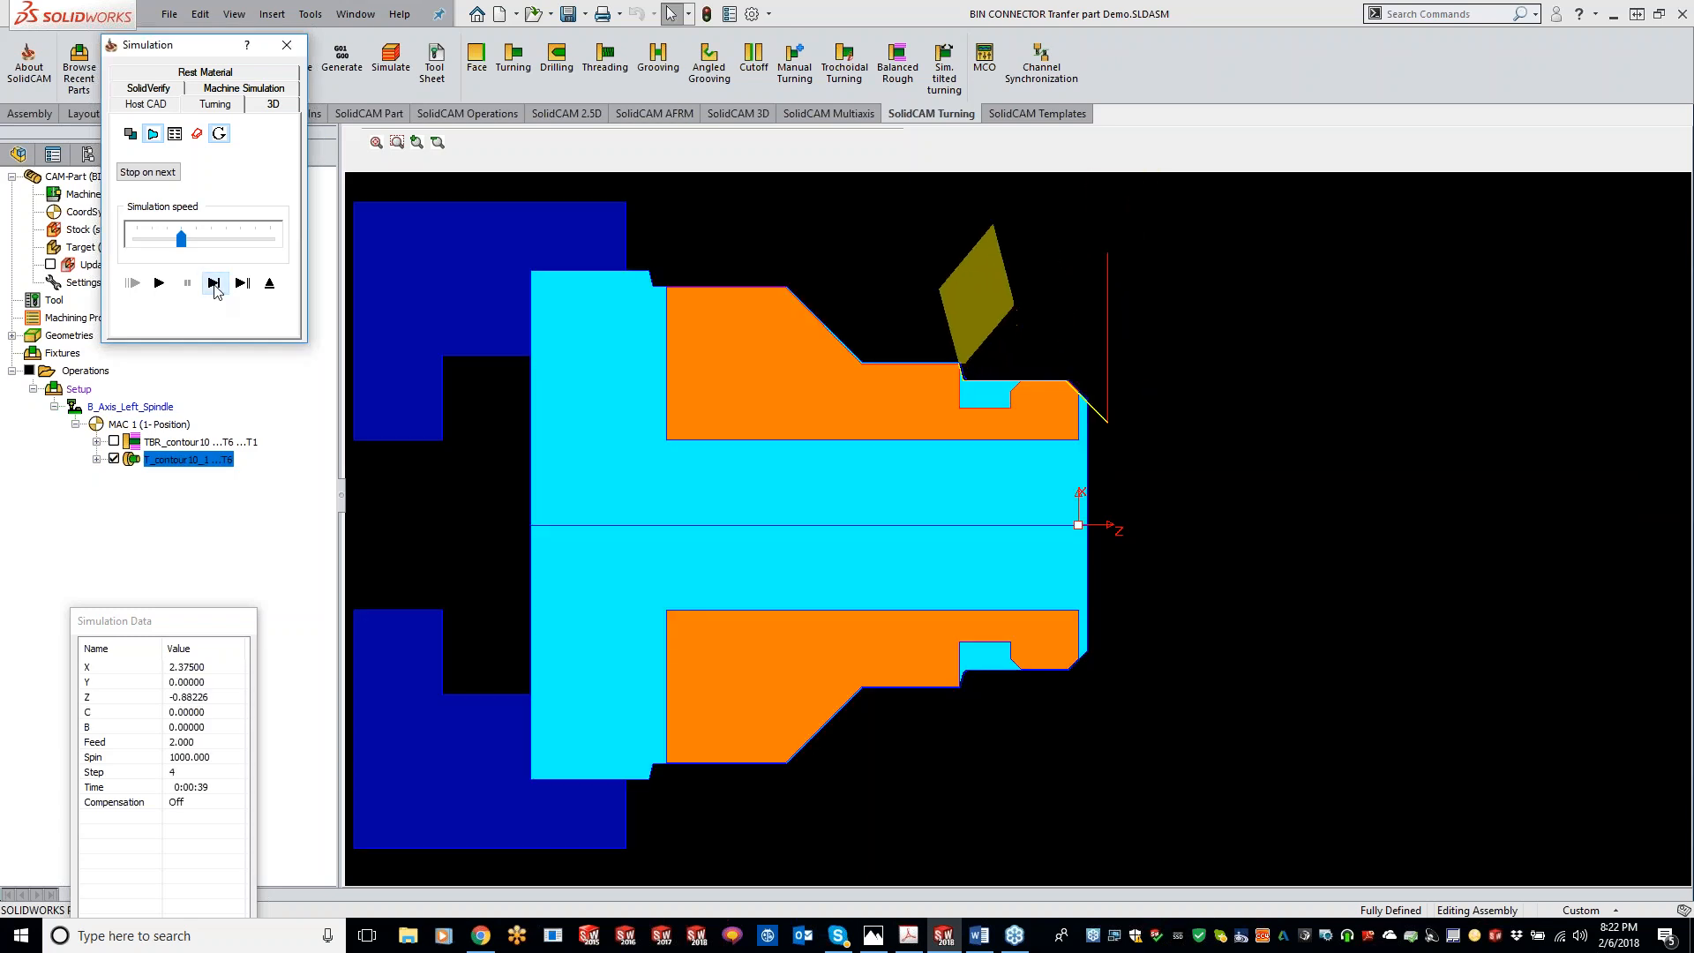
pyautogui.click(218, 292)
pyautogui.click(218, 292)
pyautogui.click(218, 292)
pyautogui.click(218, 292)
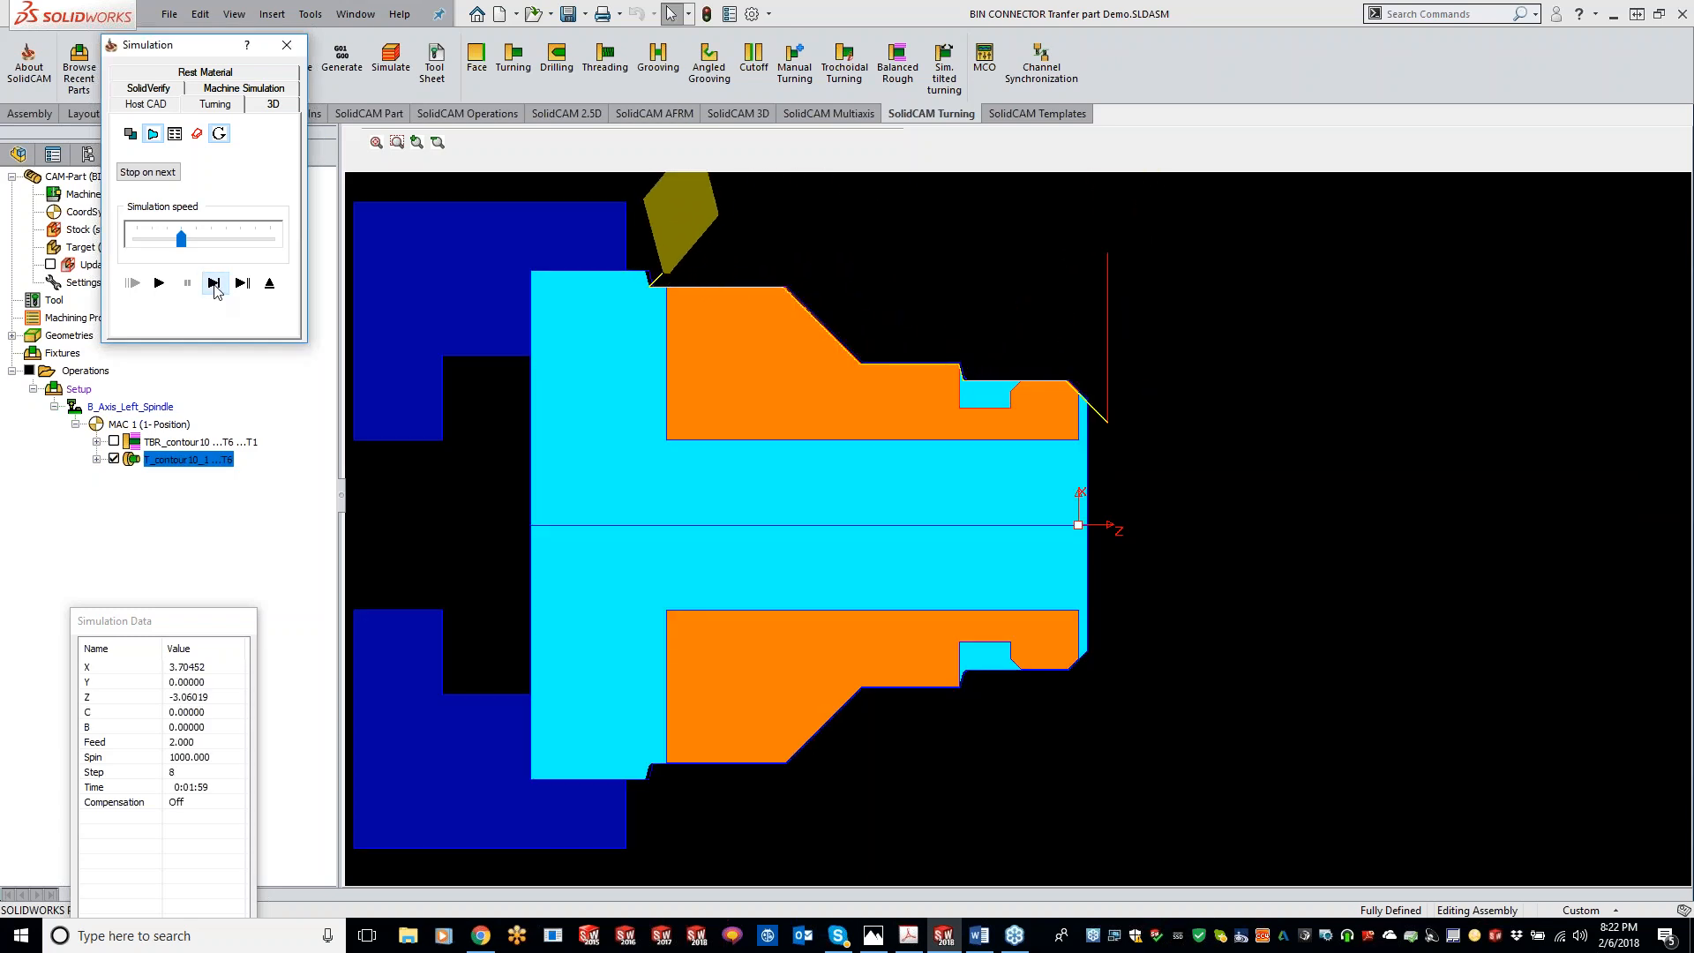
pyautogui.click(287, 44)
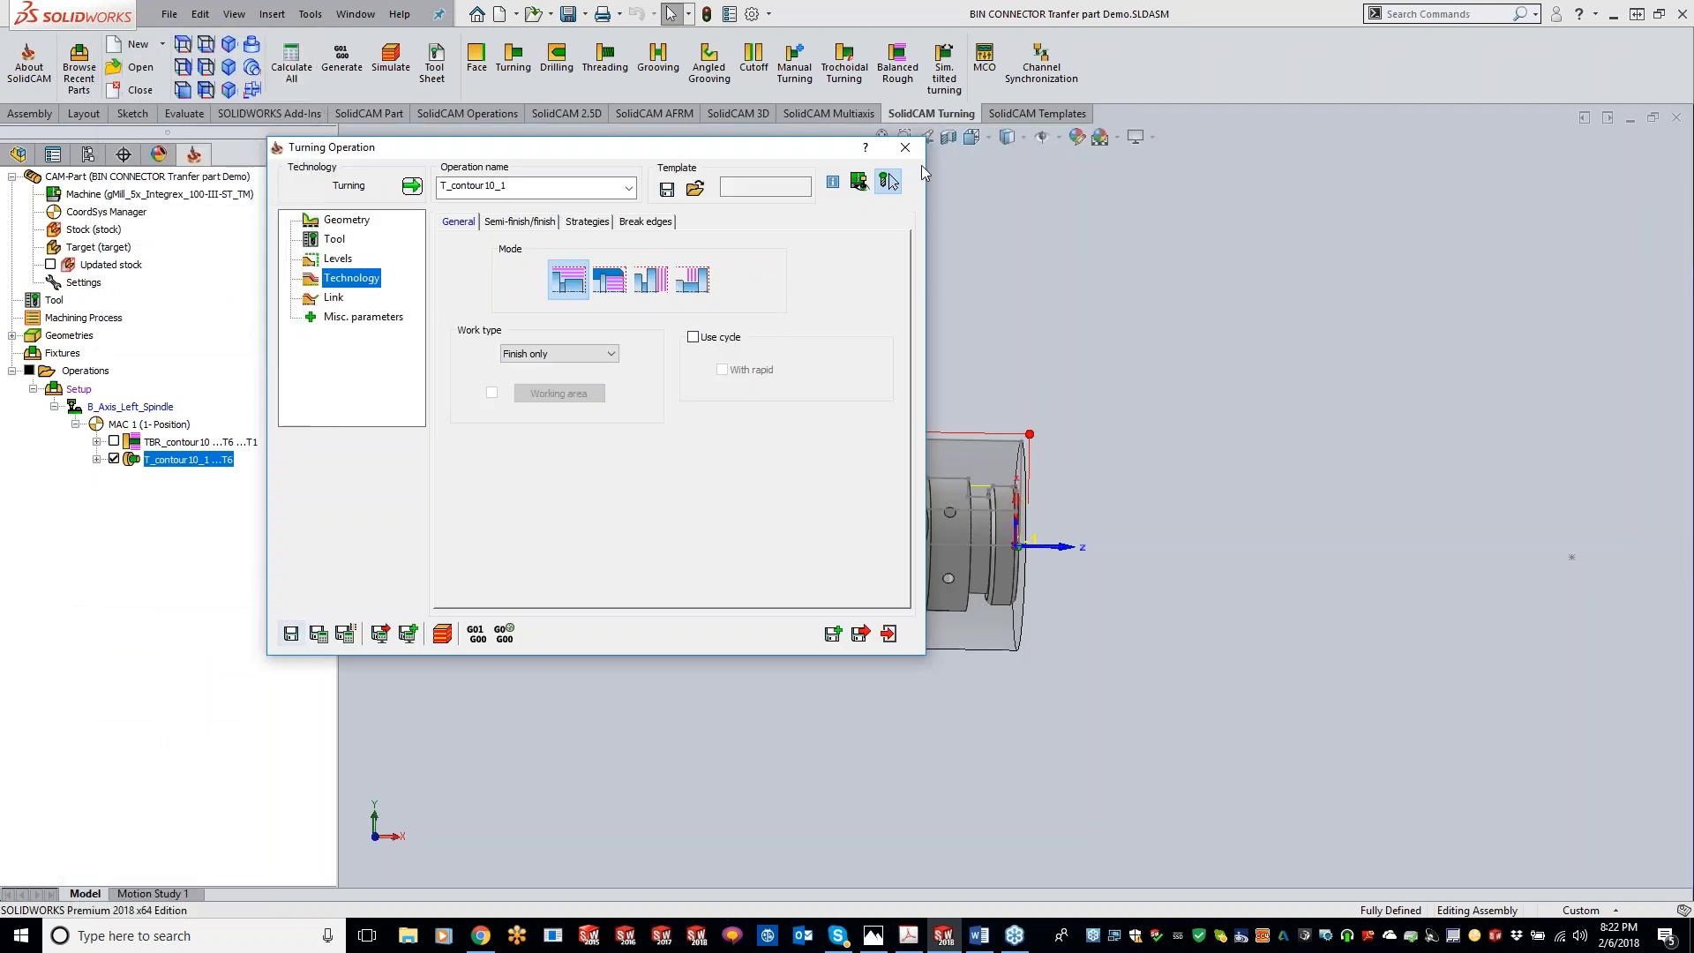
pyautogui.click(905, 148)
# Step: Simulate both operations in the Turning host view, stepping through the first moves and then playing the full toolpath
pyautogui.keyDown('ctrl'); pyautogui.click(205, 444); pyautogui.keyUp('ctrl')
pyautogui.rightClick(204, 456)
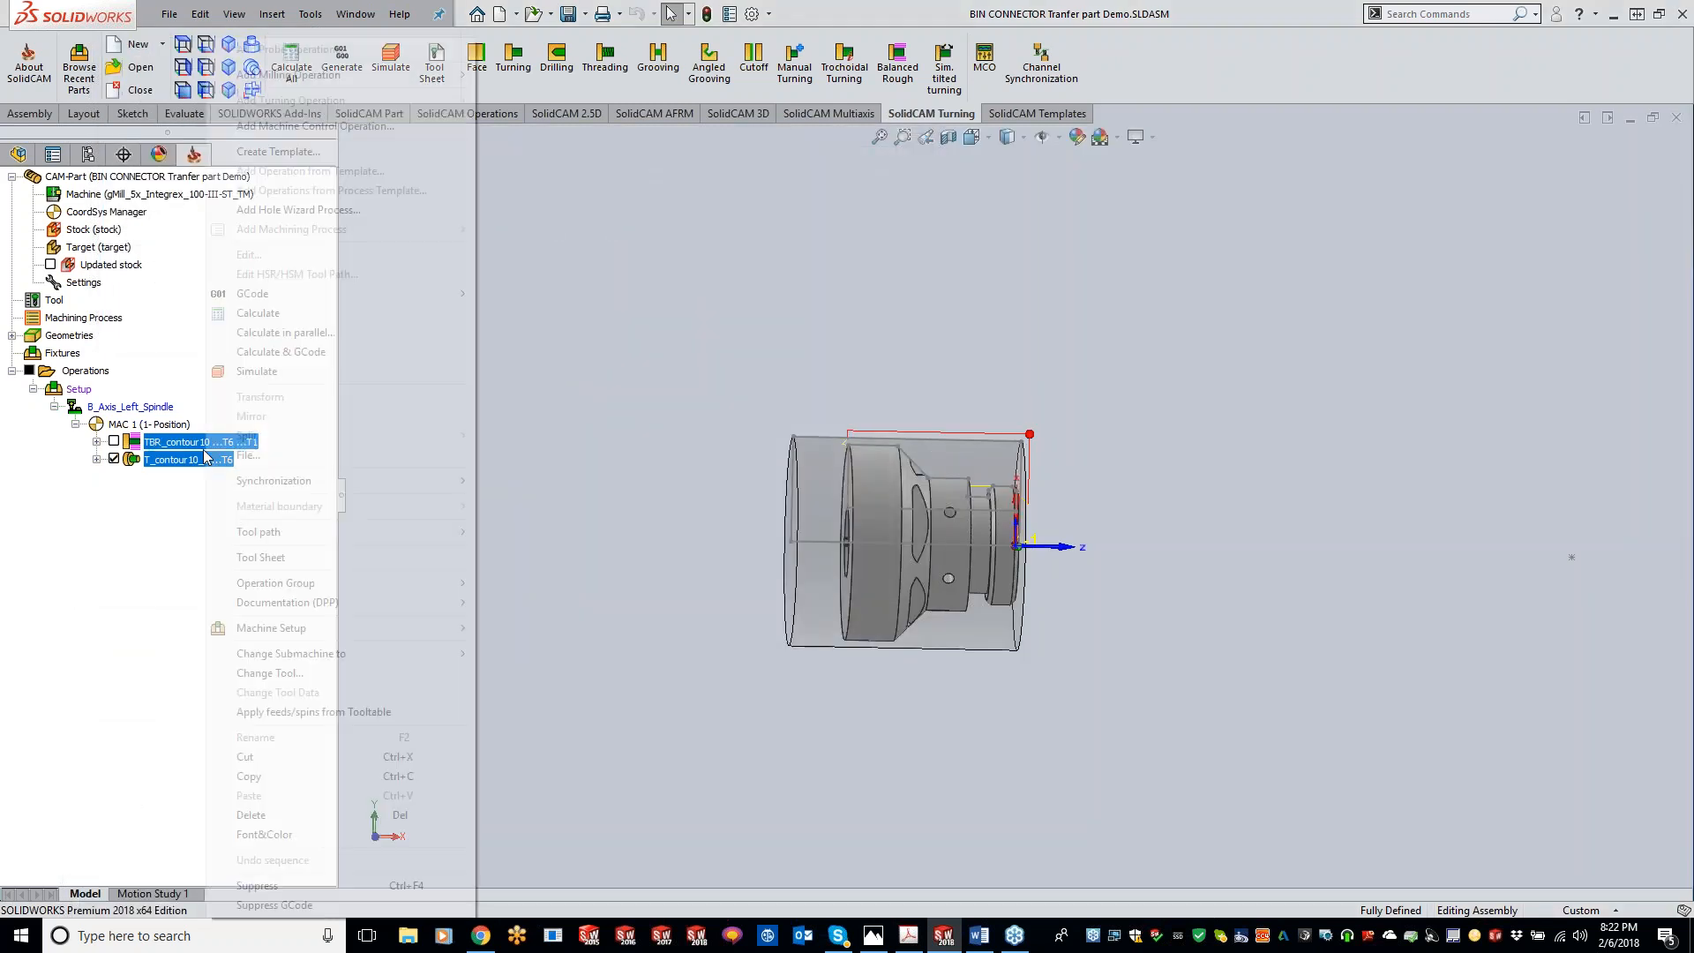
pyautogui.click(265, 370)
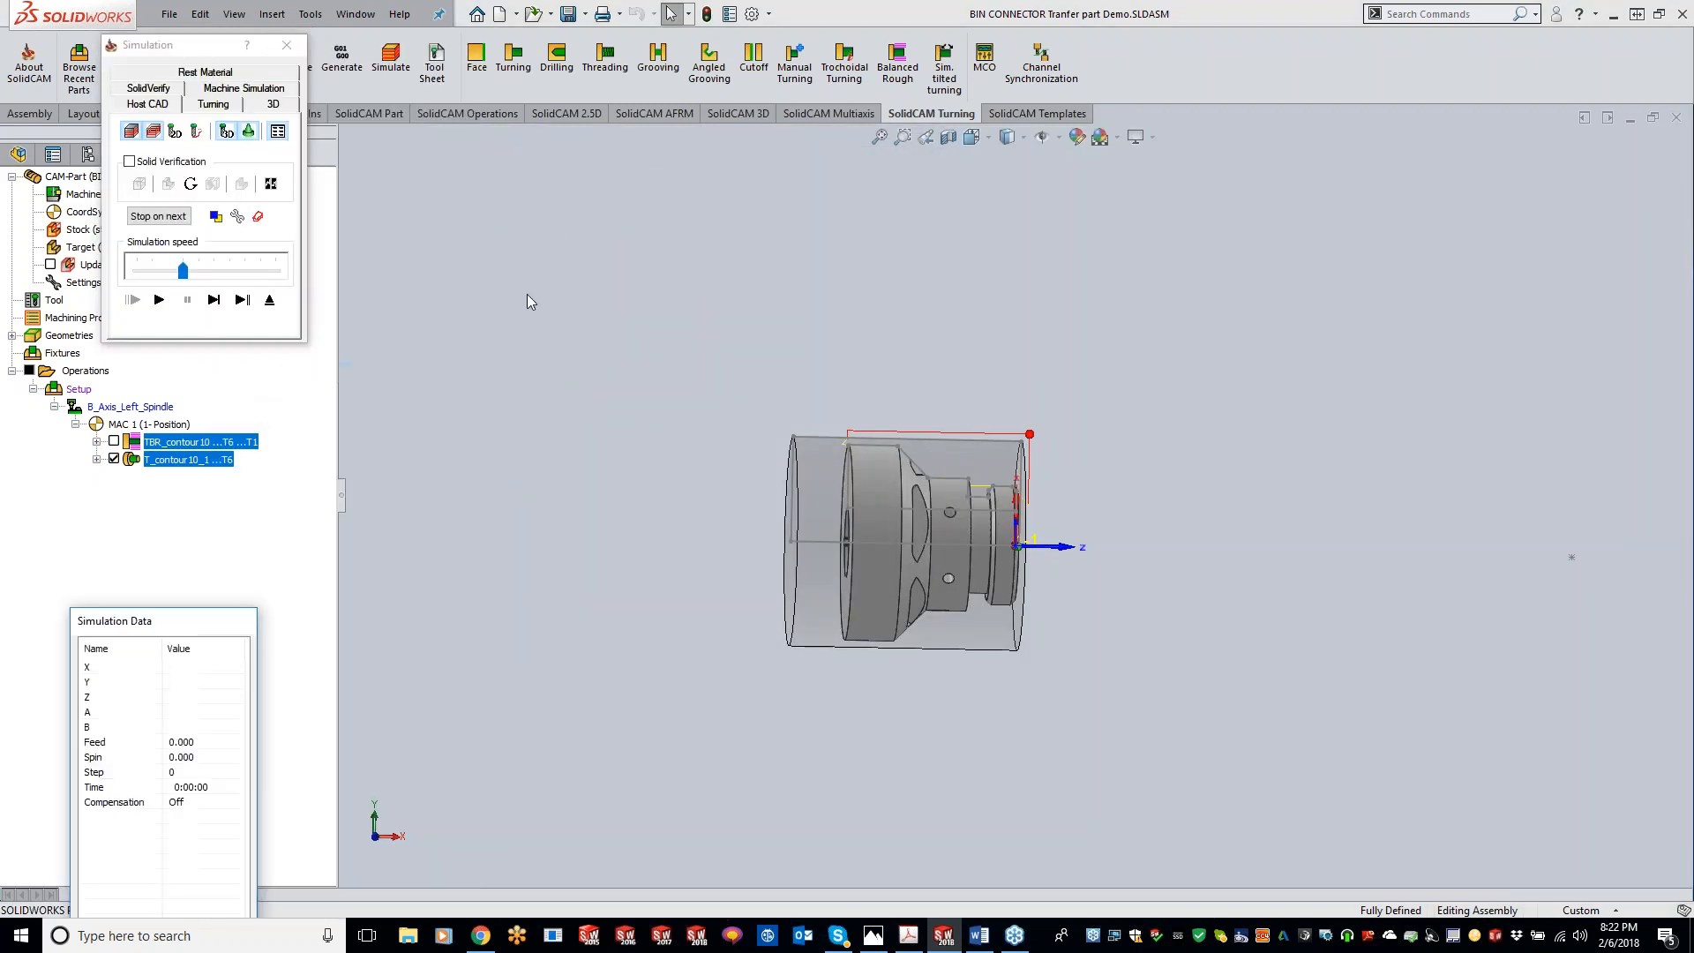
pyautogui.click(219, 105)
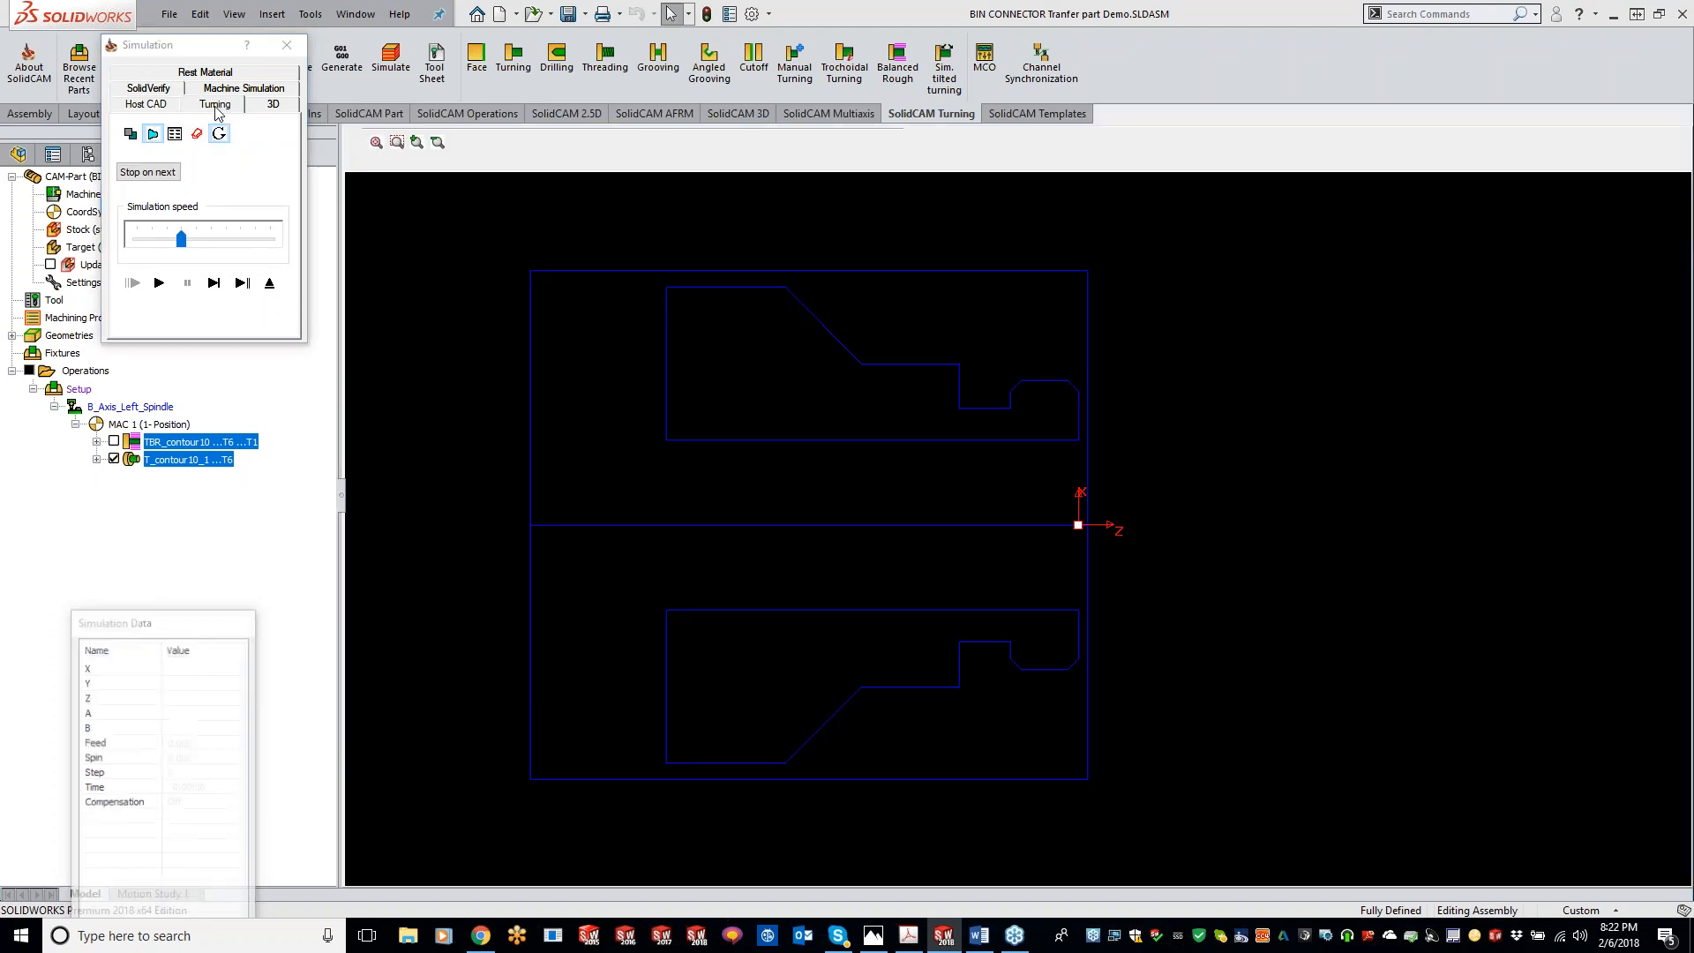
pyautogui.click(215, 283)
pyautogui.click(214, 284)
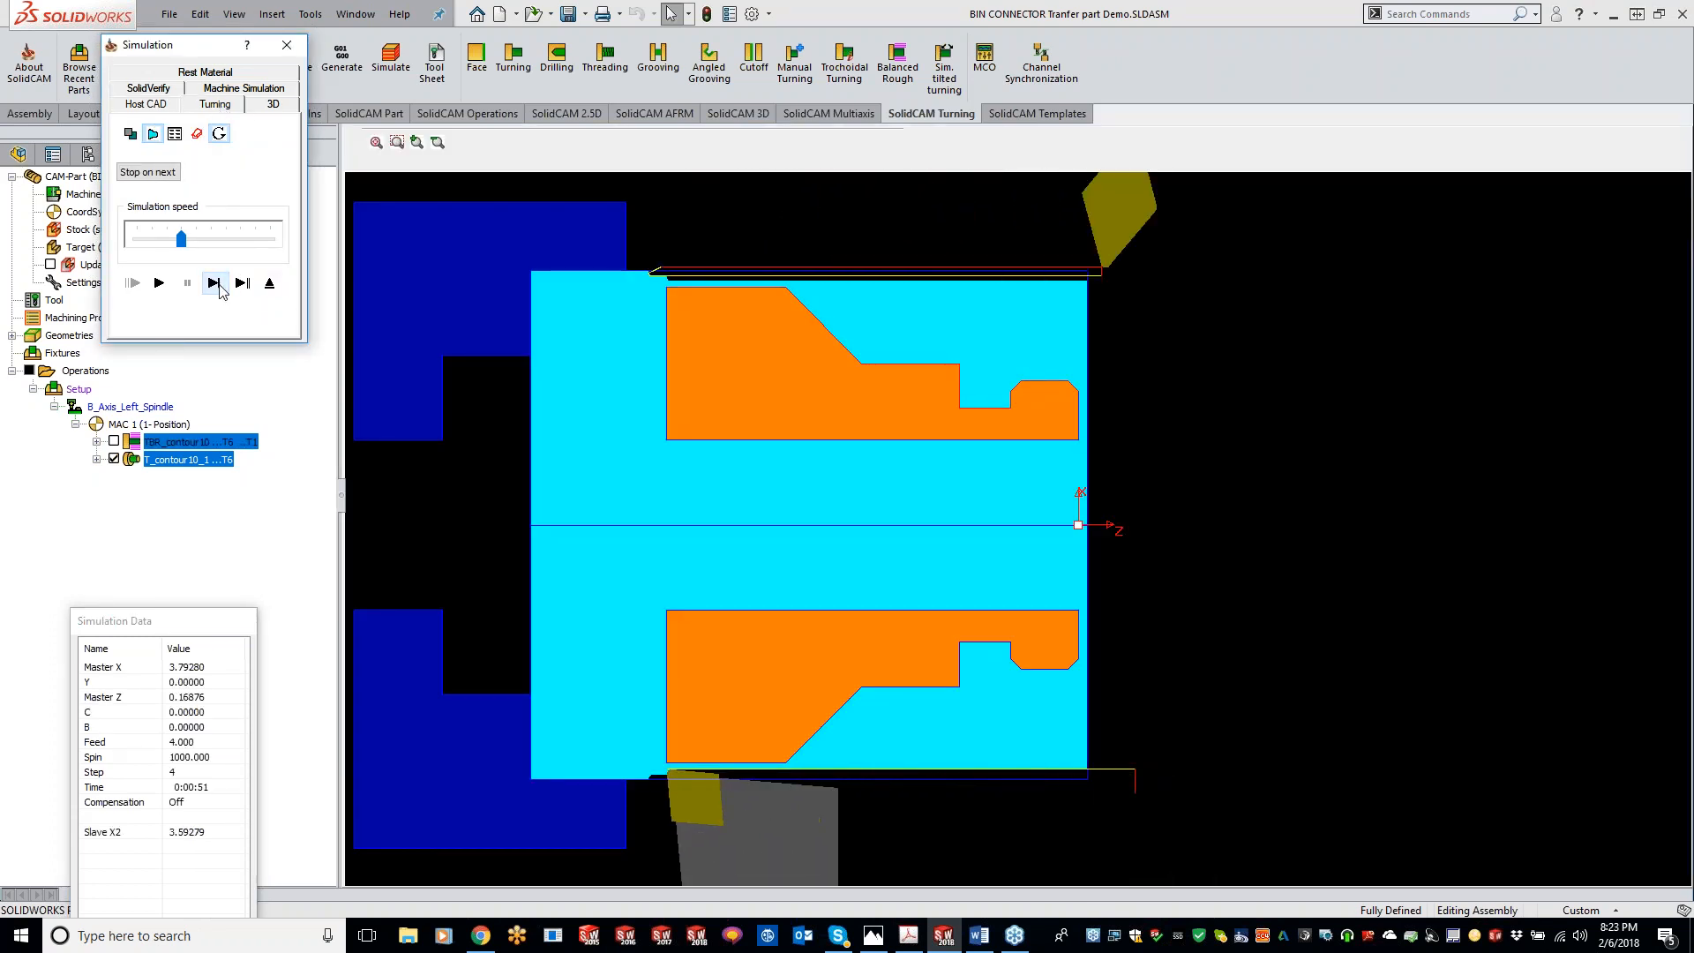
pyautogui.scroll(-1, 1105, 246)
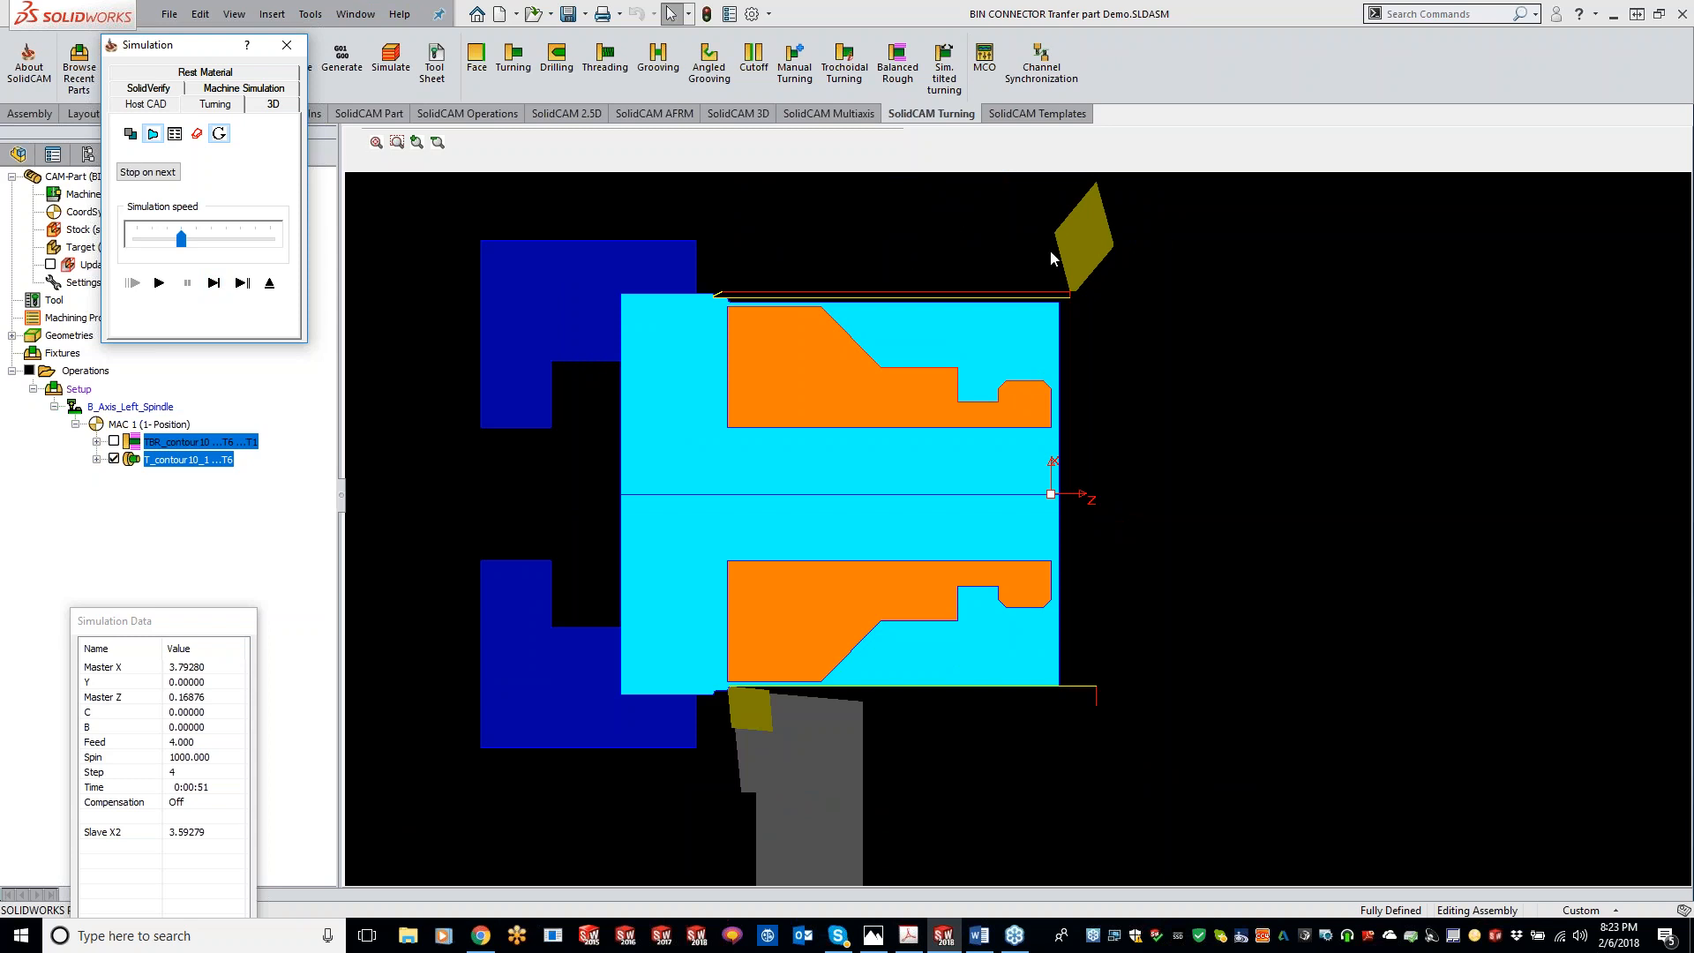
pyautogui.click(222, 286)
pyautogui.click(226, 287)
pyautogui.click(159, 285)
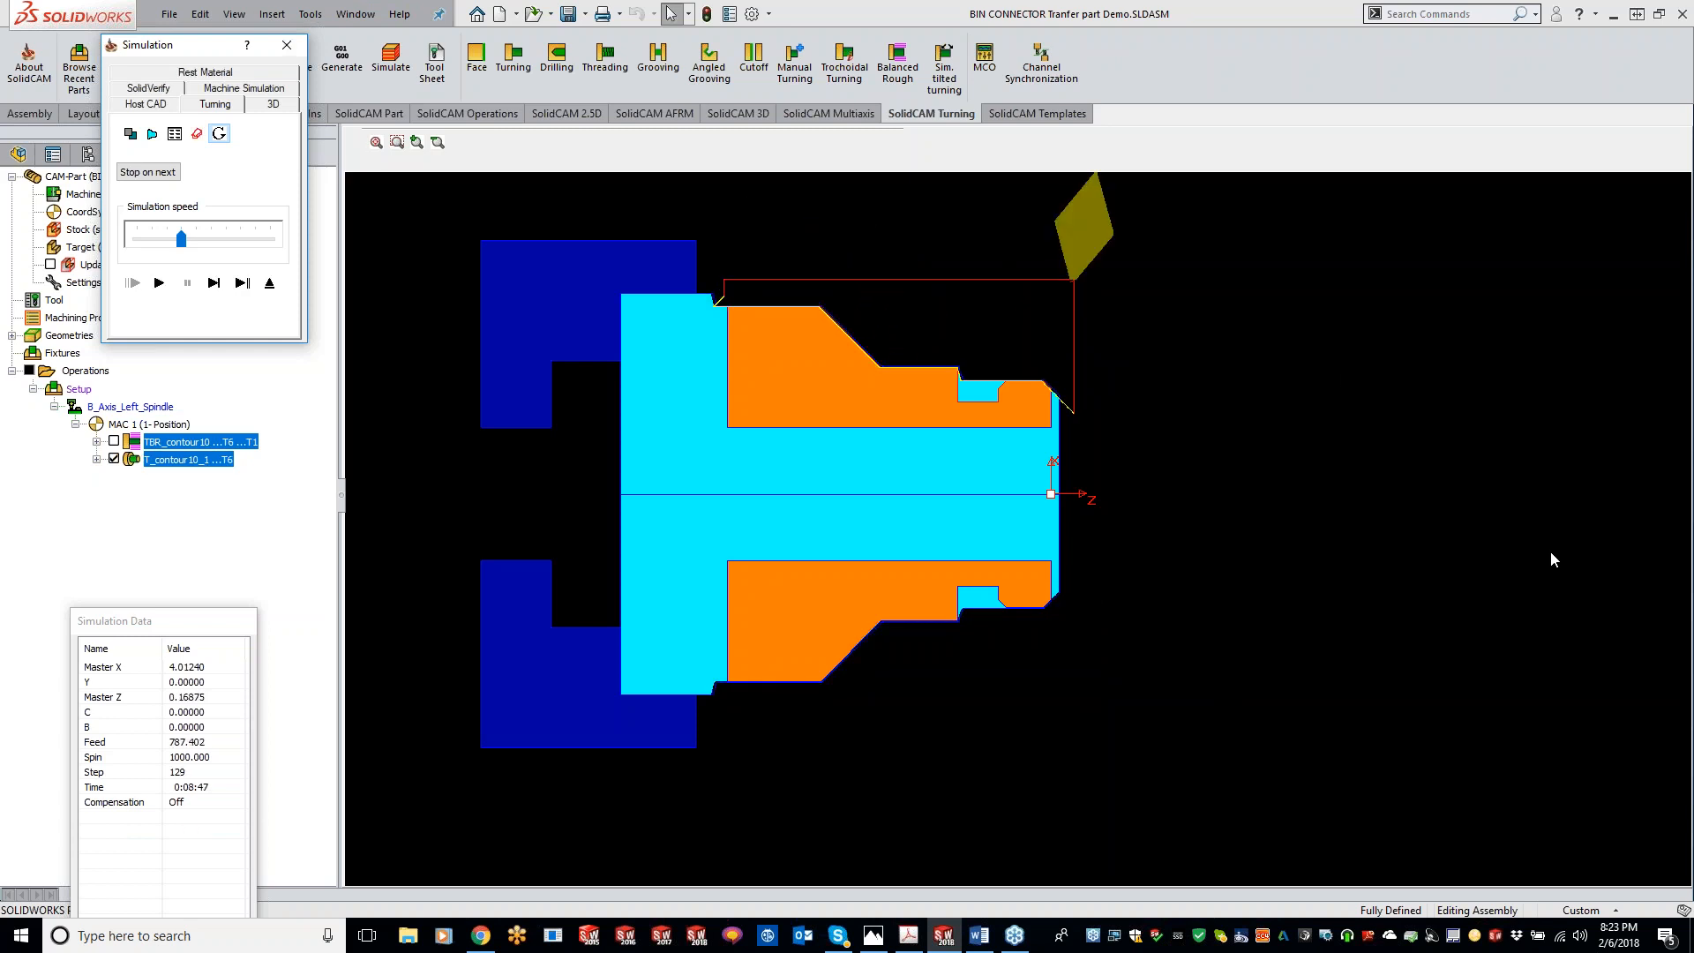
# Step: Run both operations in Machine Simulation, zooming in on the spindle and tool, then close the simulation
pyautogui.click(254, 89)
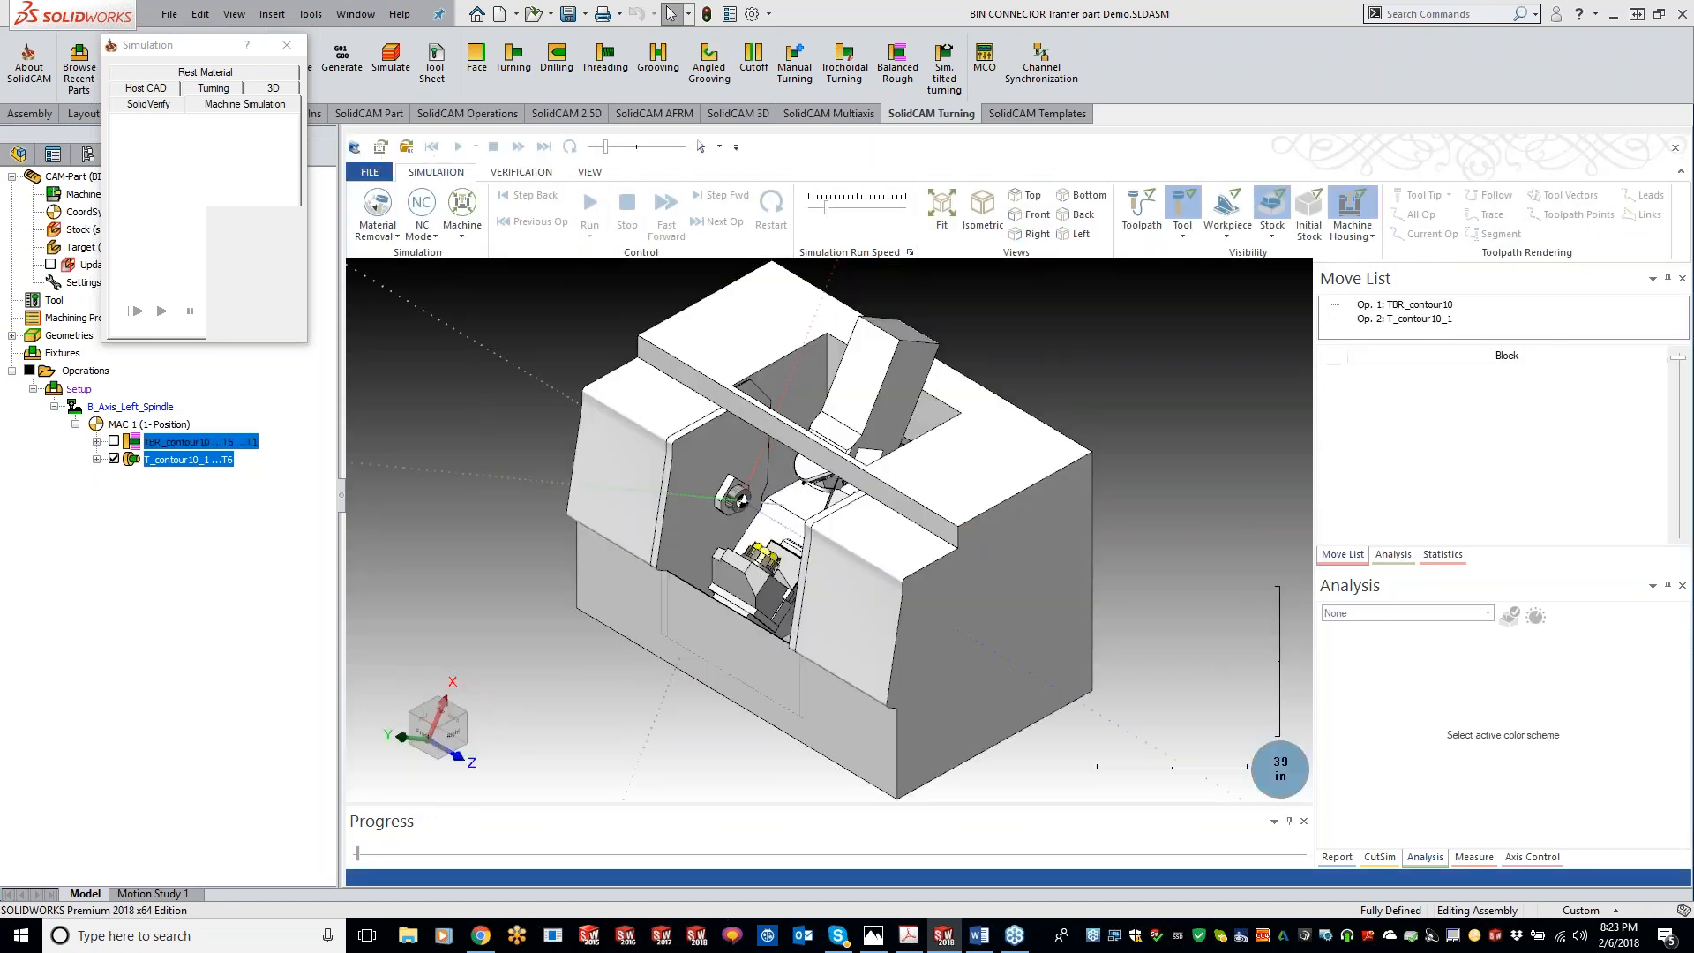
pyautogui.click(287, 45)
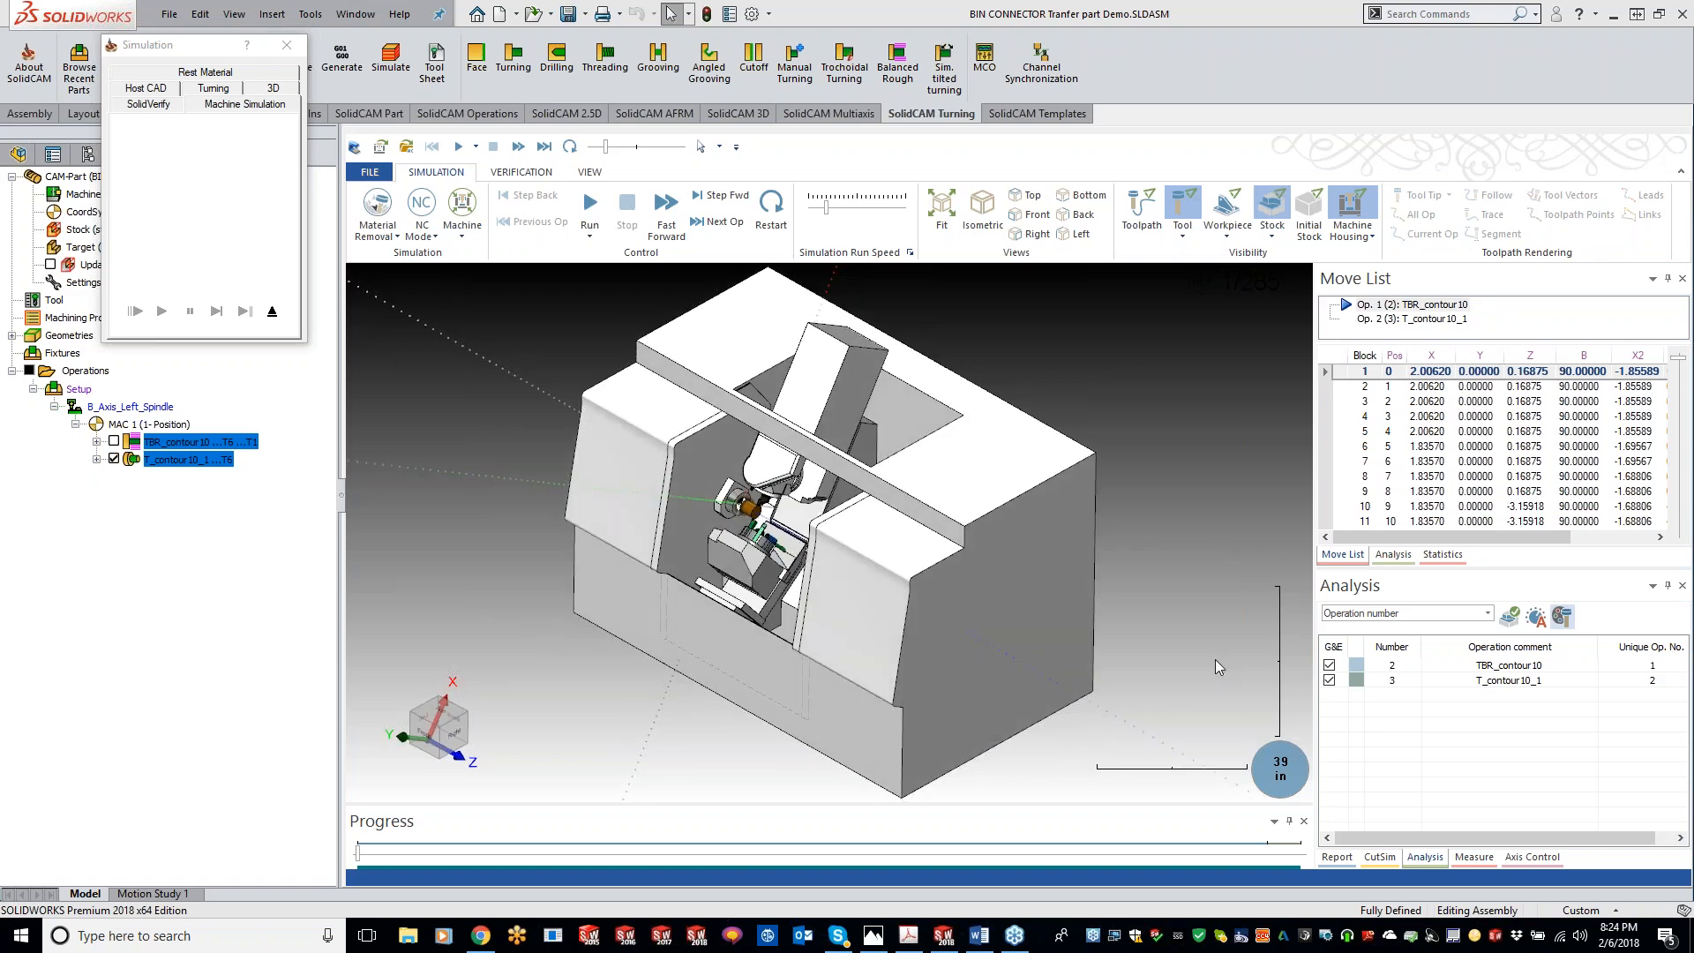
pyautogui.scroll(2, 1215, 659)
pyautogui.moveTo(992, 652); pyautogui.dragTo(1049, 627, button='middle')
pyautogui.scroll(4, 871, 502)
pyautogui.moveTo(871, 501)
pyautogui.mouseDown(button='middle')
pyautogui.moveTo(916, 476)
pyautogui.moveTo(847, 461)
pyautogui.moveTo(870, 476)
pyautogui.mouseUp(button='middle')
pyautogui.scroll(4, 916, 476)
pyautogui.scroll(8, 870, 481)
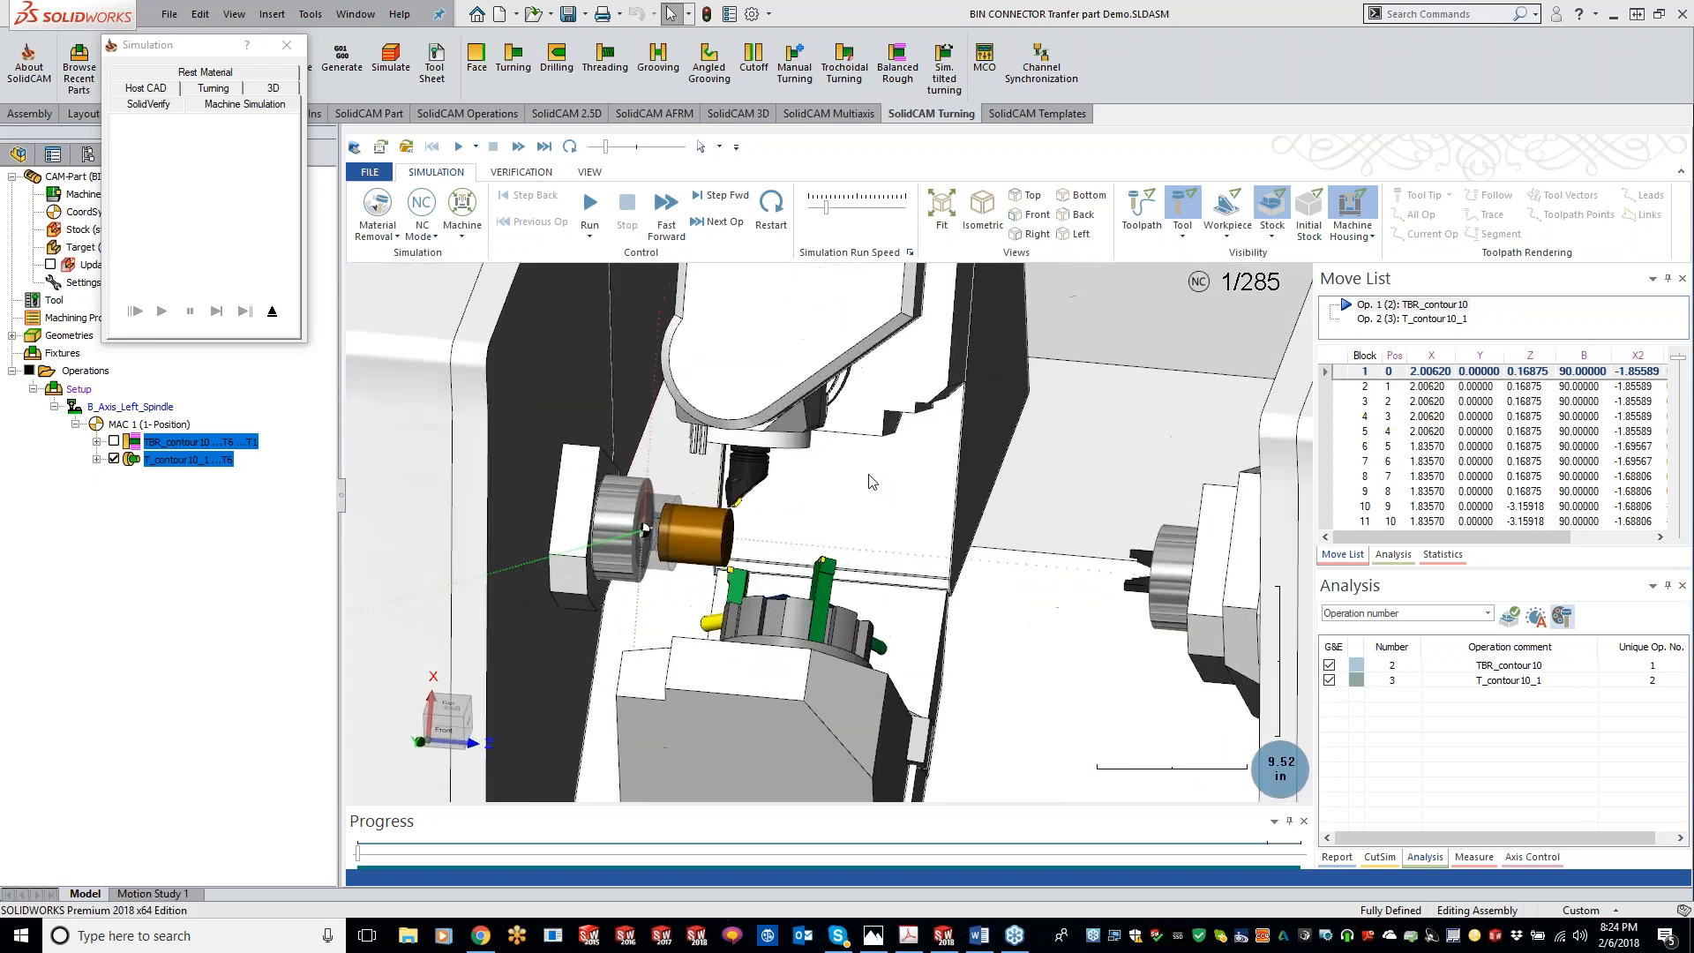
pyautogui.scroll(1, 869, 481)
pyautogui.click(589, 210)
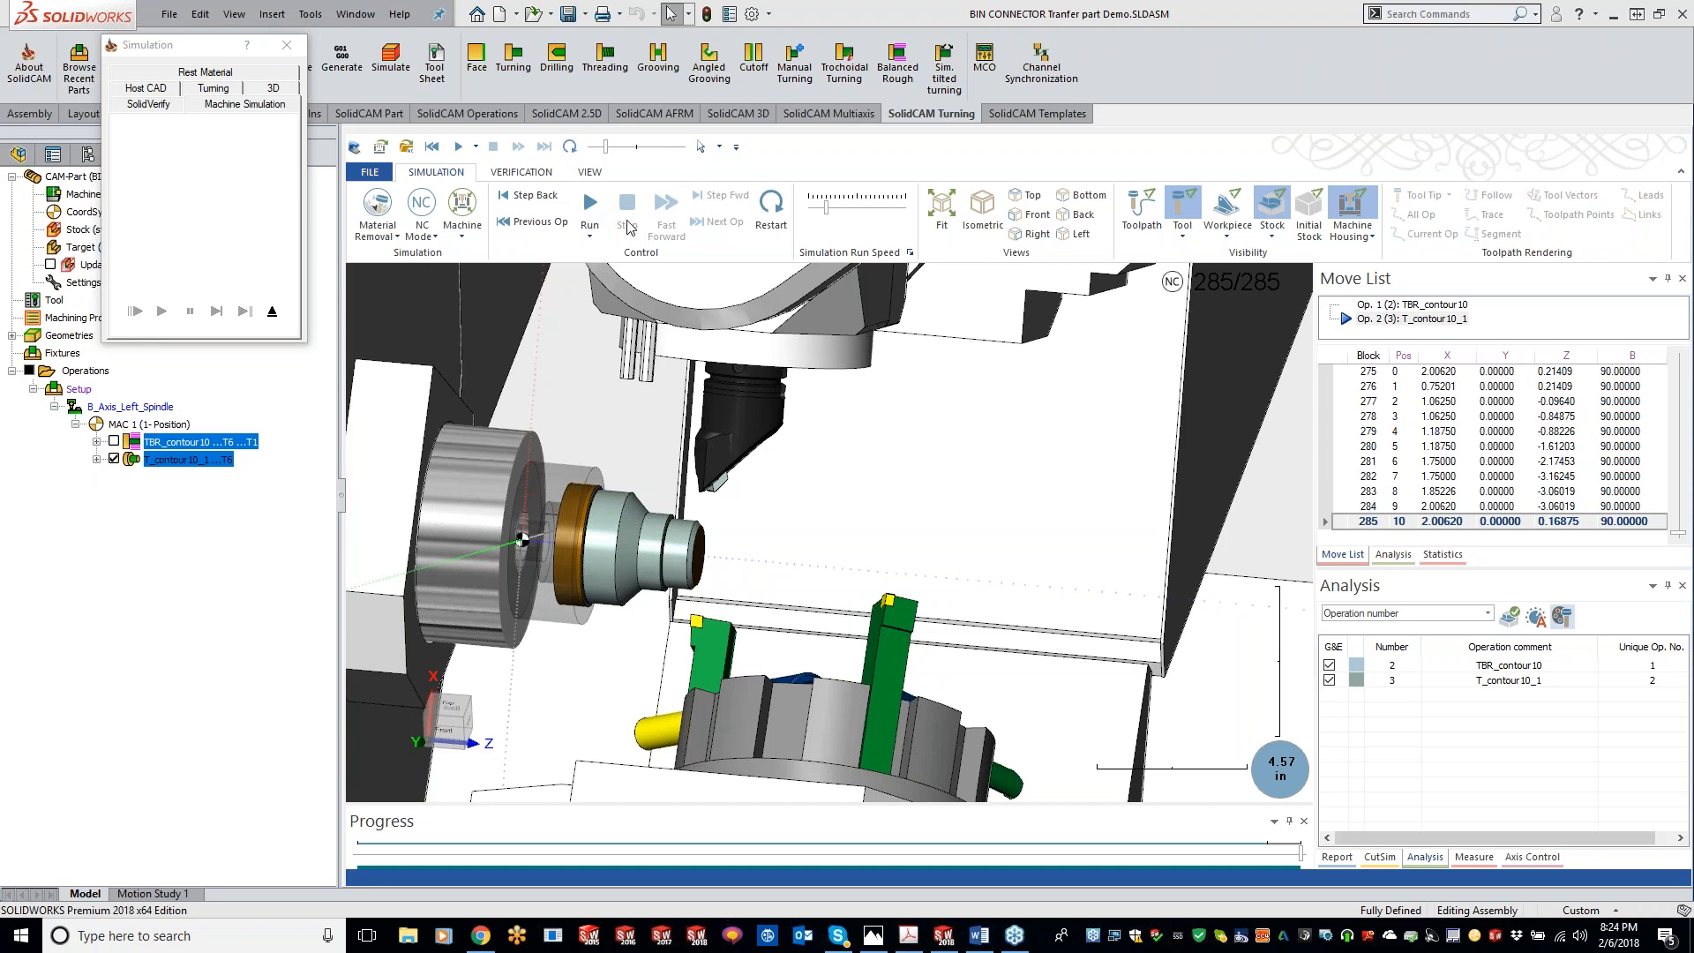
pyautogui.click(286, 45)
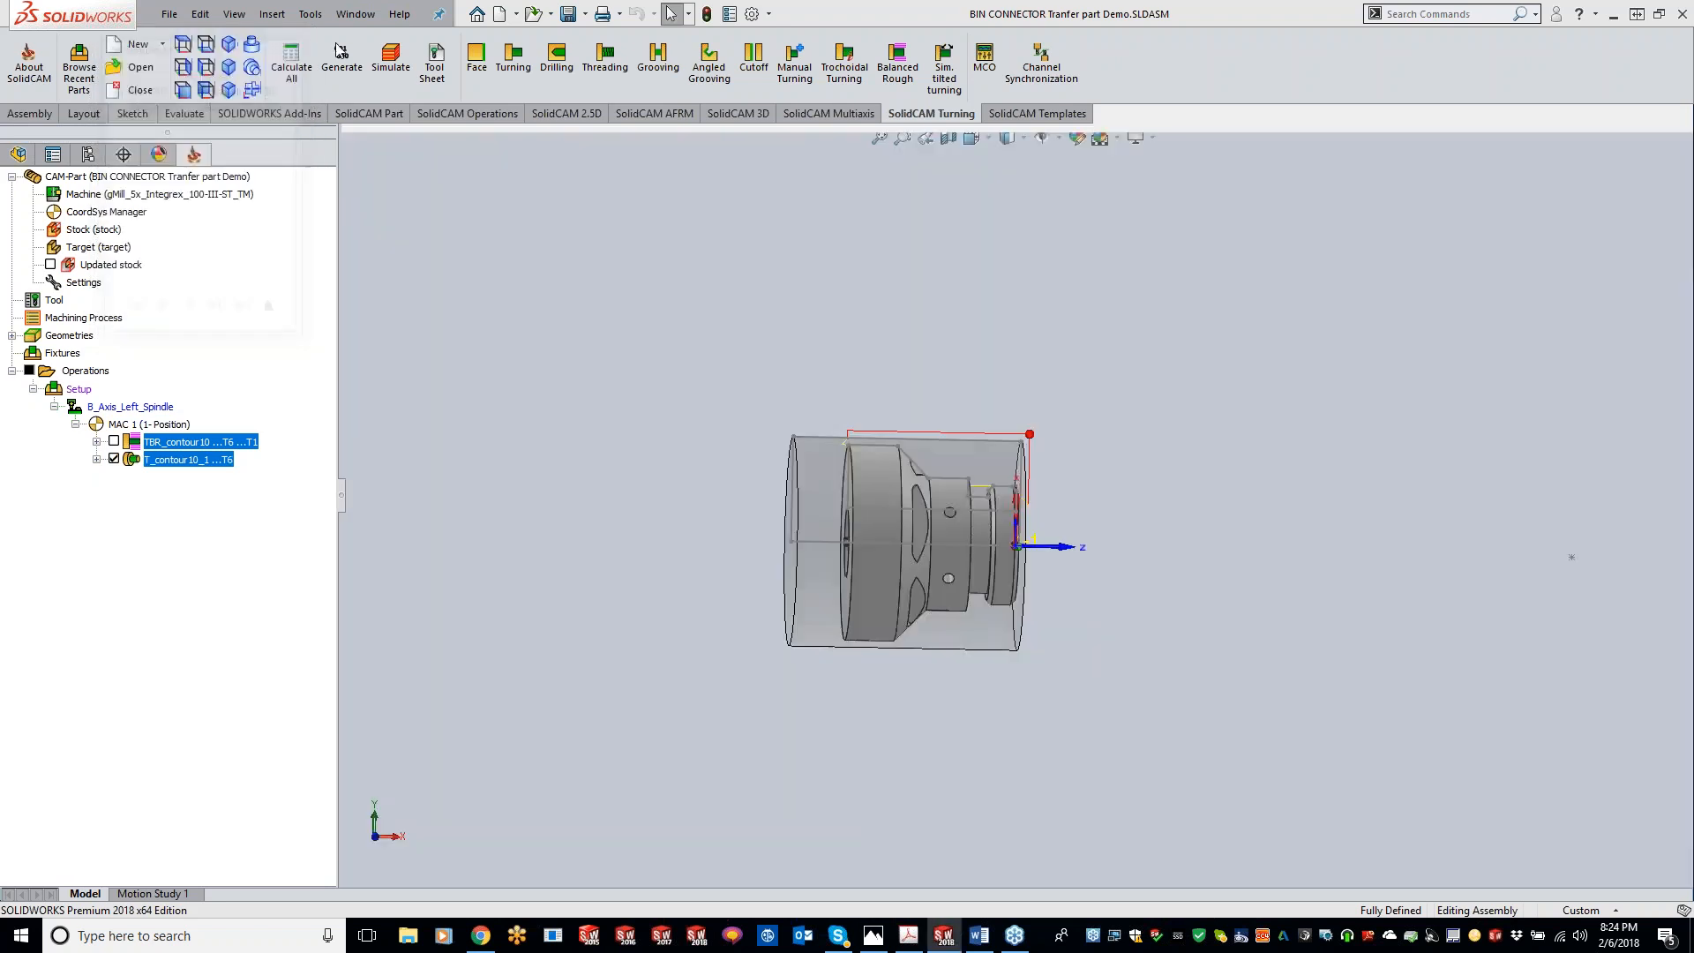
# Step: Uncheck T_contour10_1, open and close the TBR_contour10 parameters, then check T_contour10_1 again
pyautogui.click(114, 458)
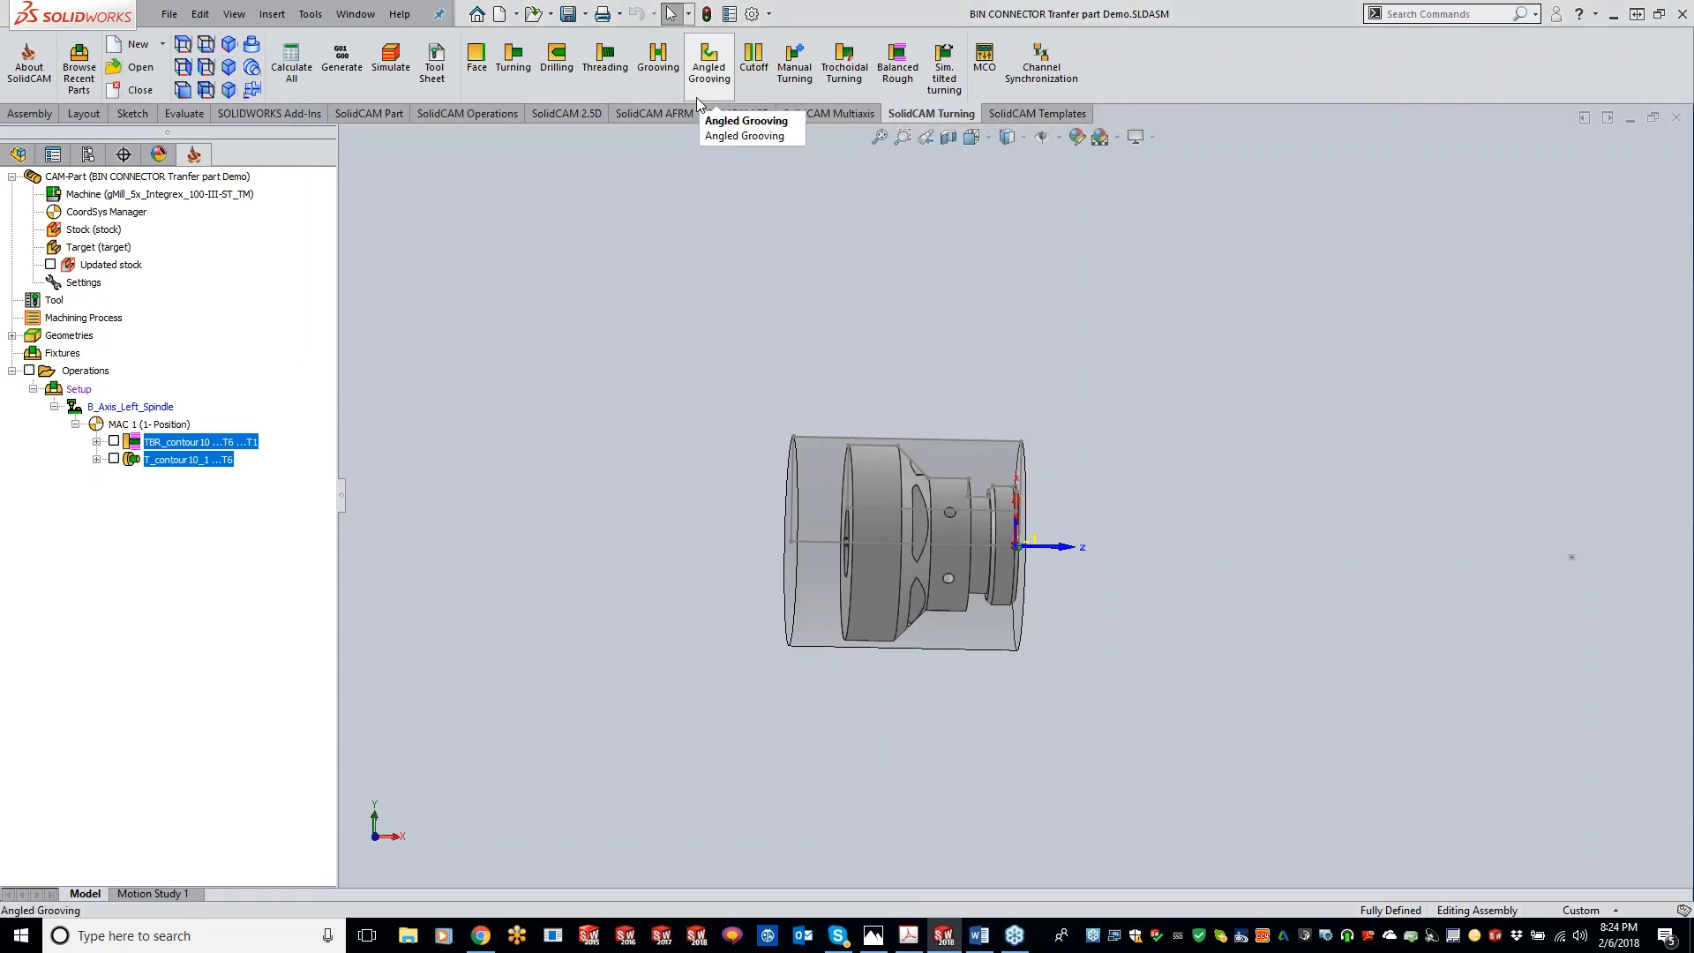
pyautogui.doubleClick(216, 443)
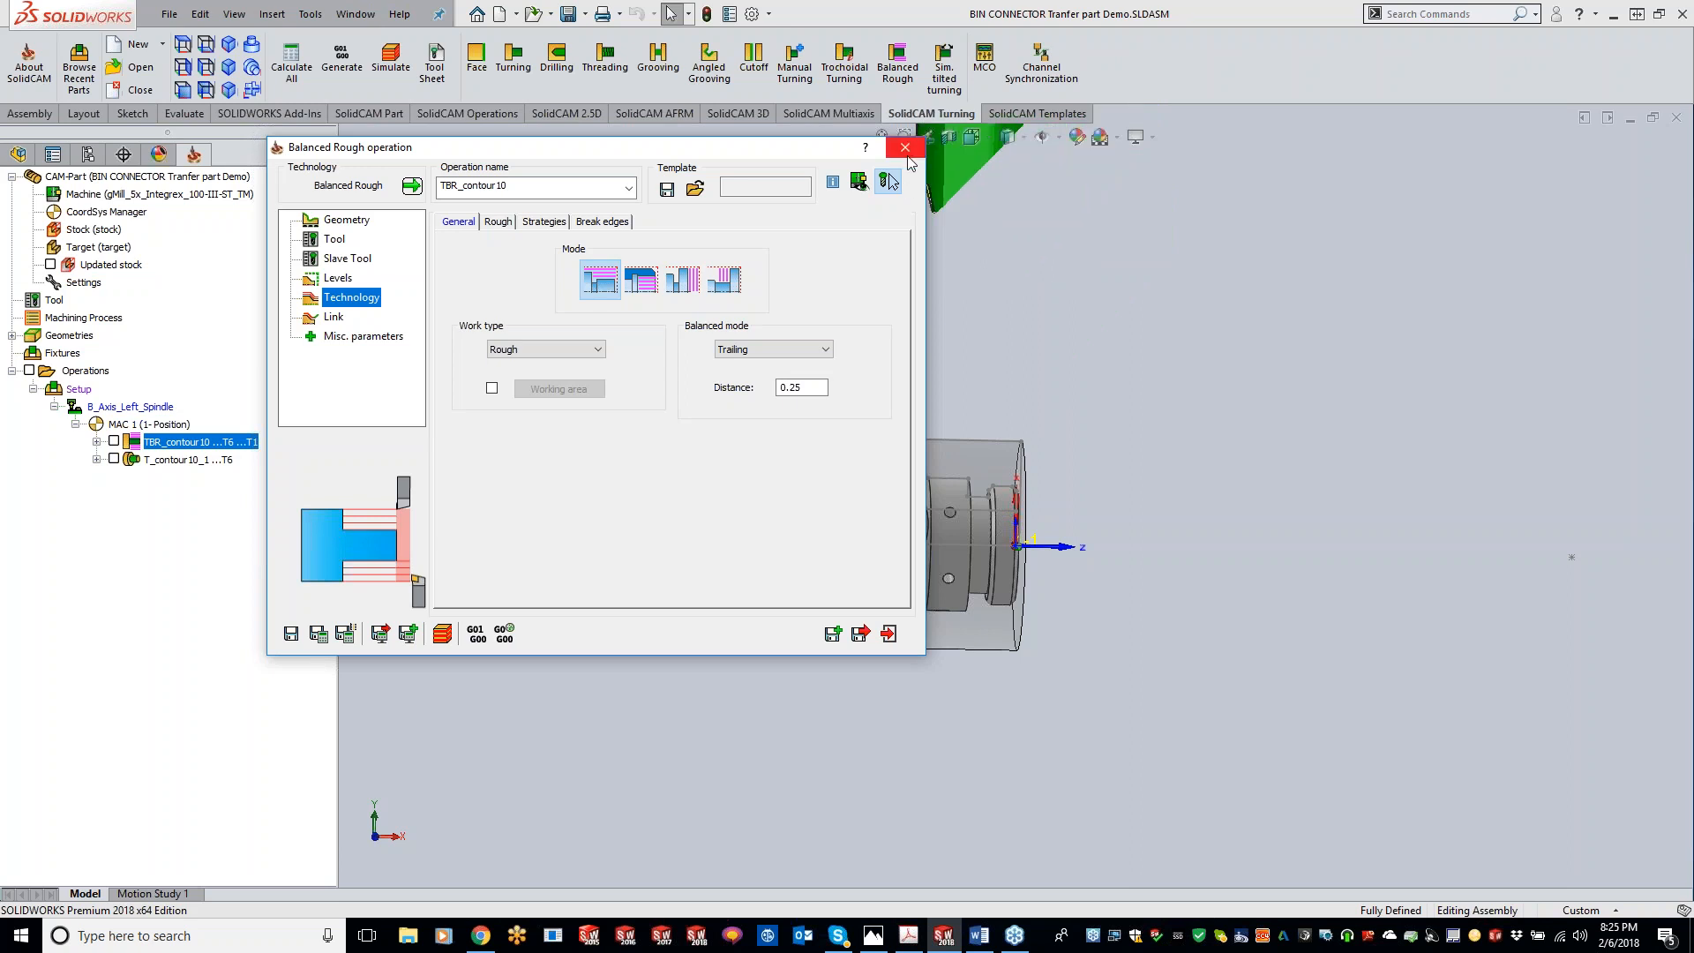
pyautogui.click(905, 148)
pyautogui.scroll(-5, 958, 508)
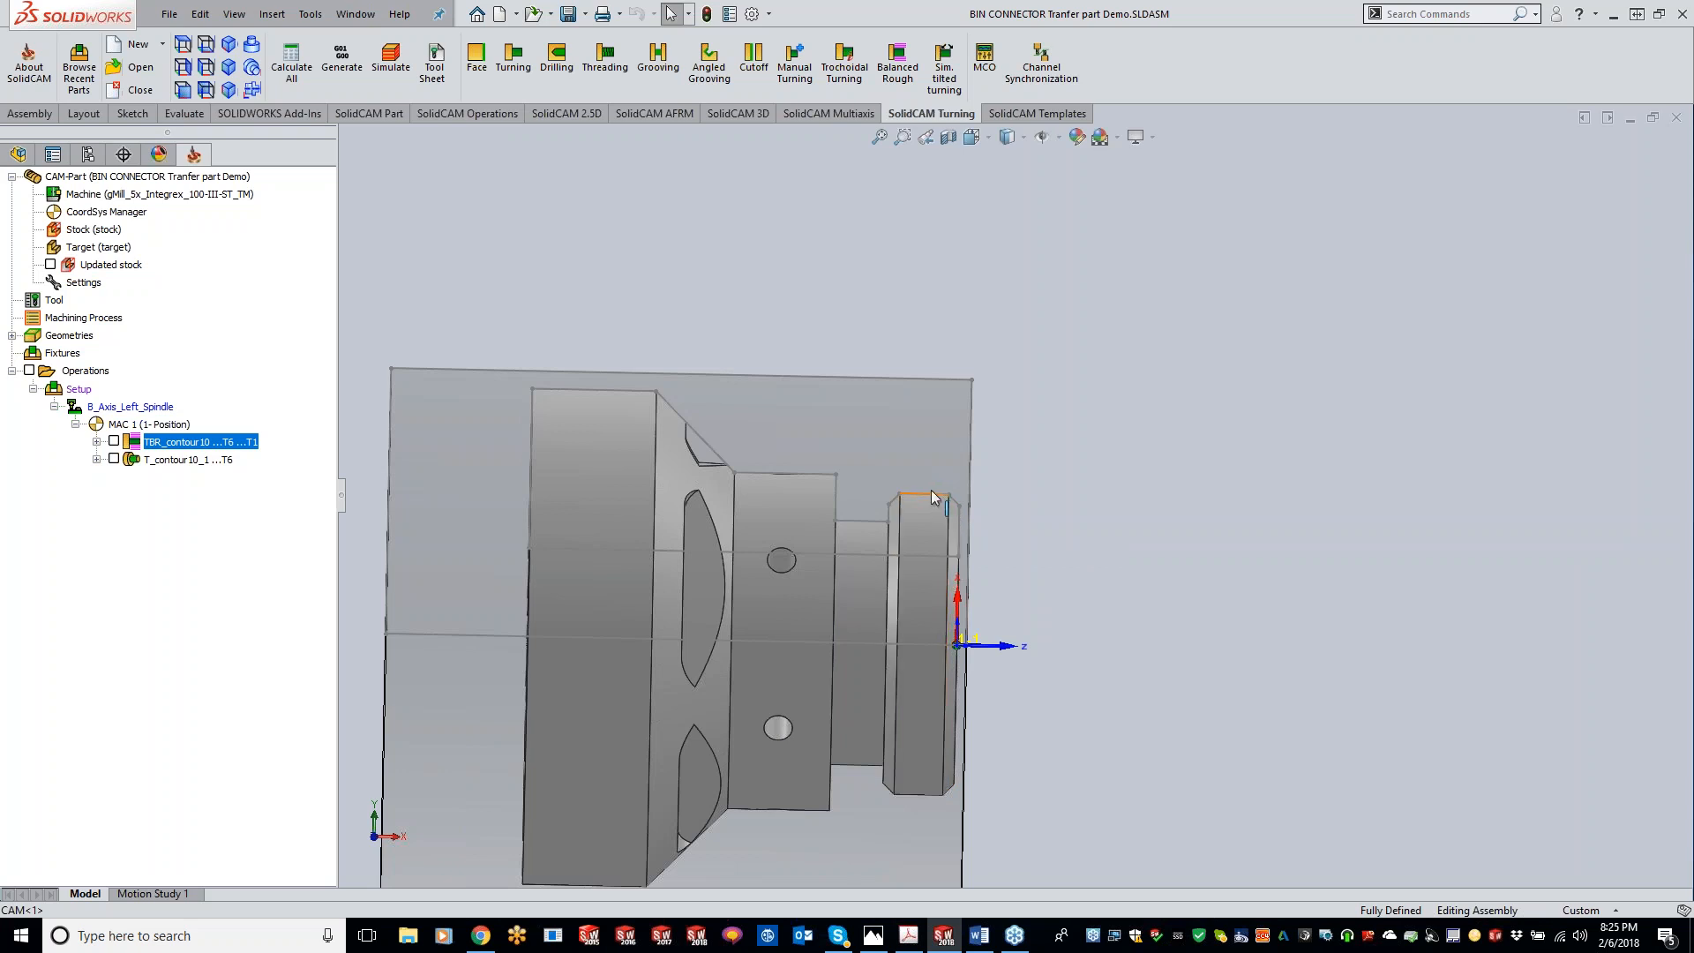
pyautogui.click(113, 459)
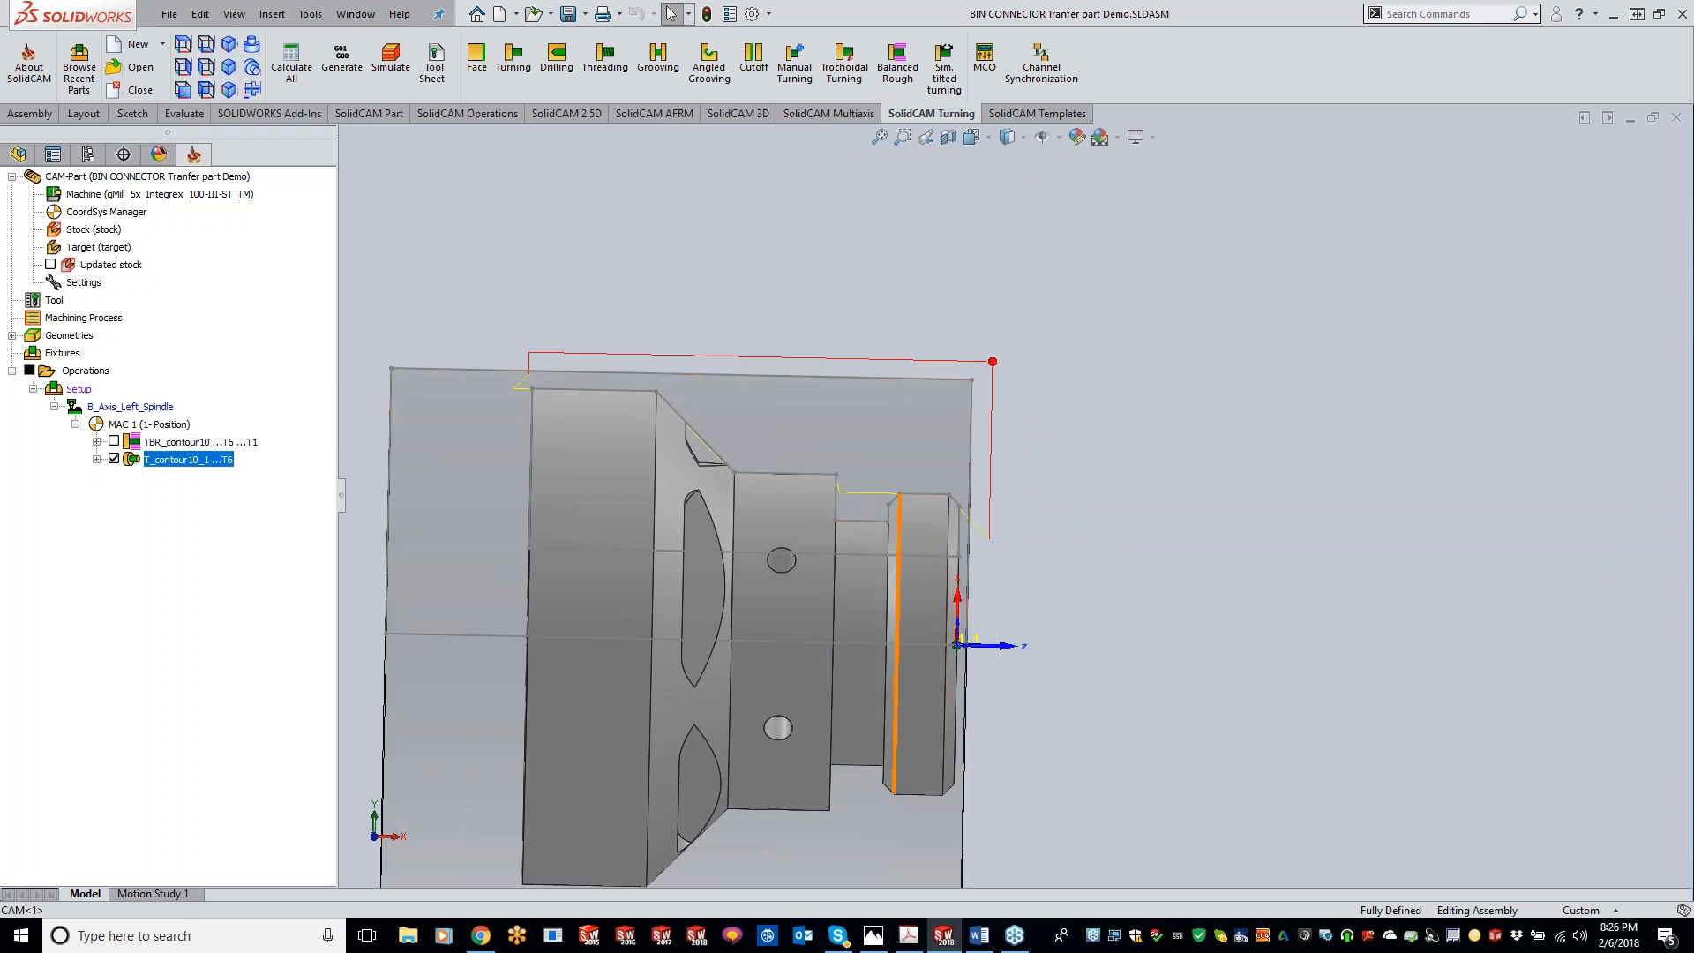
pyautogui.scroll(3, 971, 521)
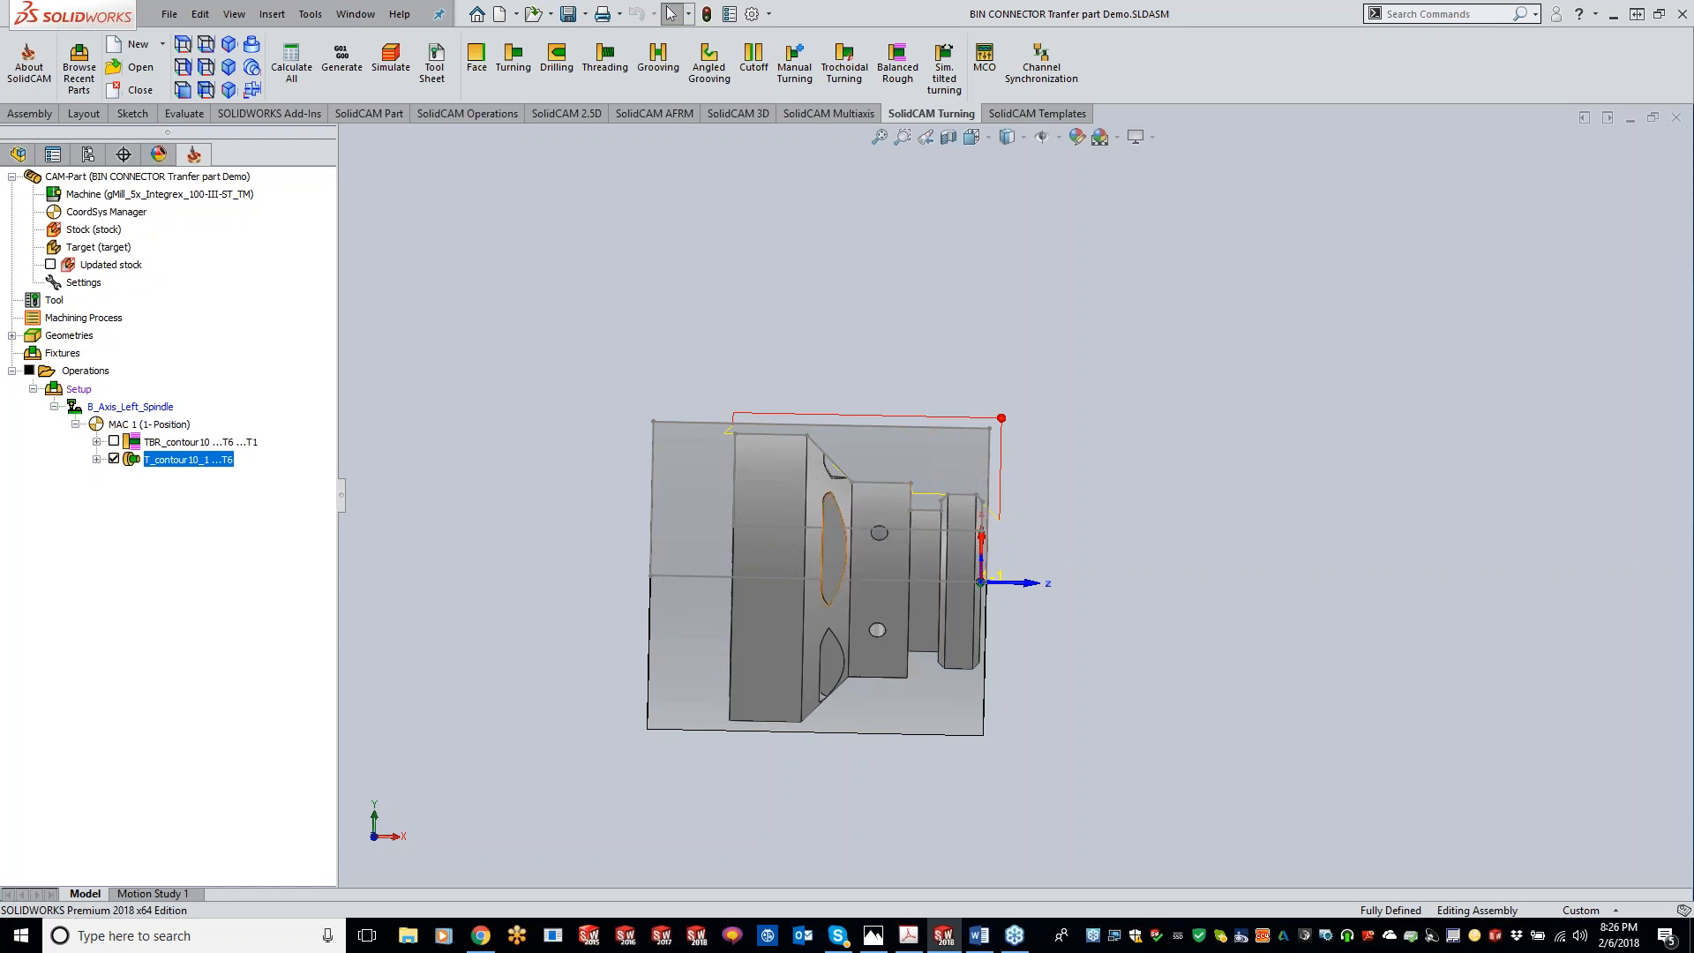
# Step: Open TBR_contour10 and review its Rough tab settings, then close the dialog
pyautogui.click(188, 442)
pyautogui.doubleClick(188, 442)
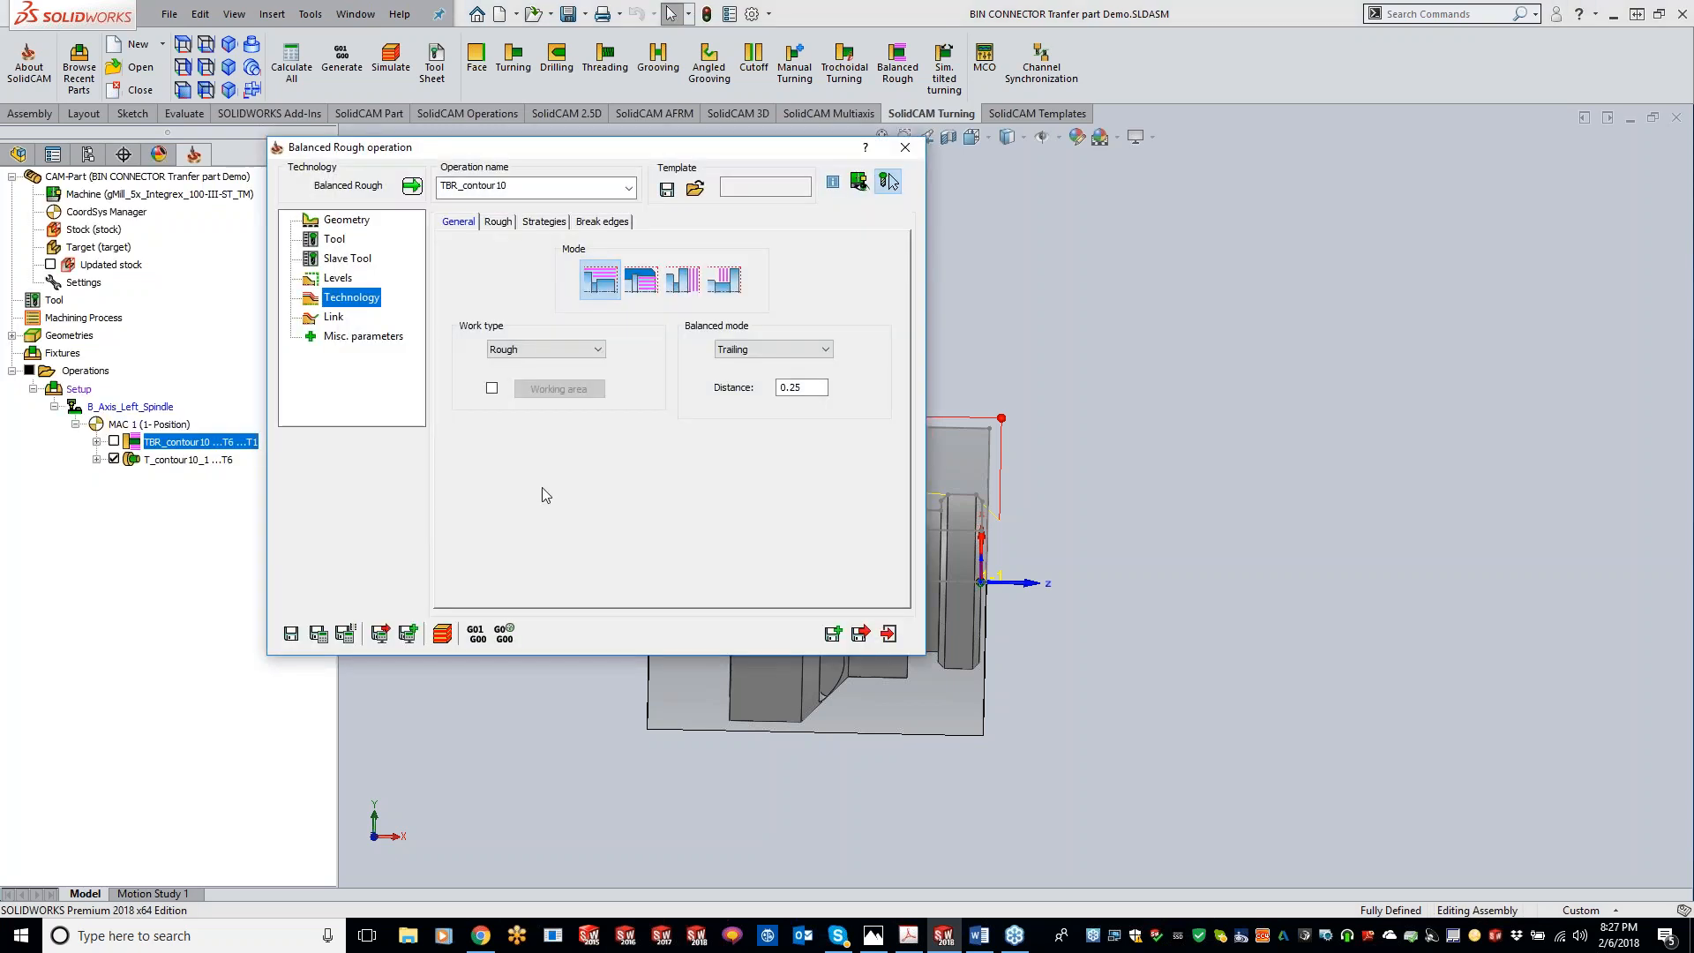
pyautogui.click(506, 222)
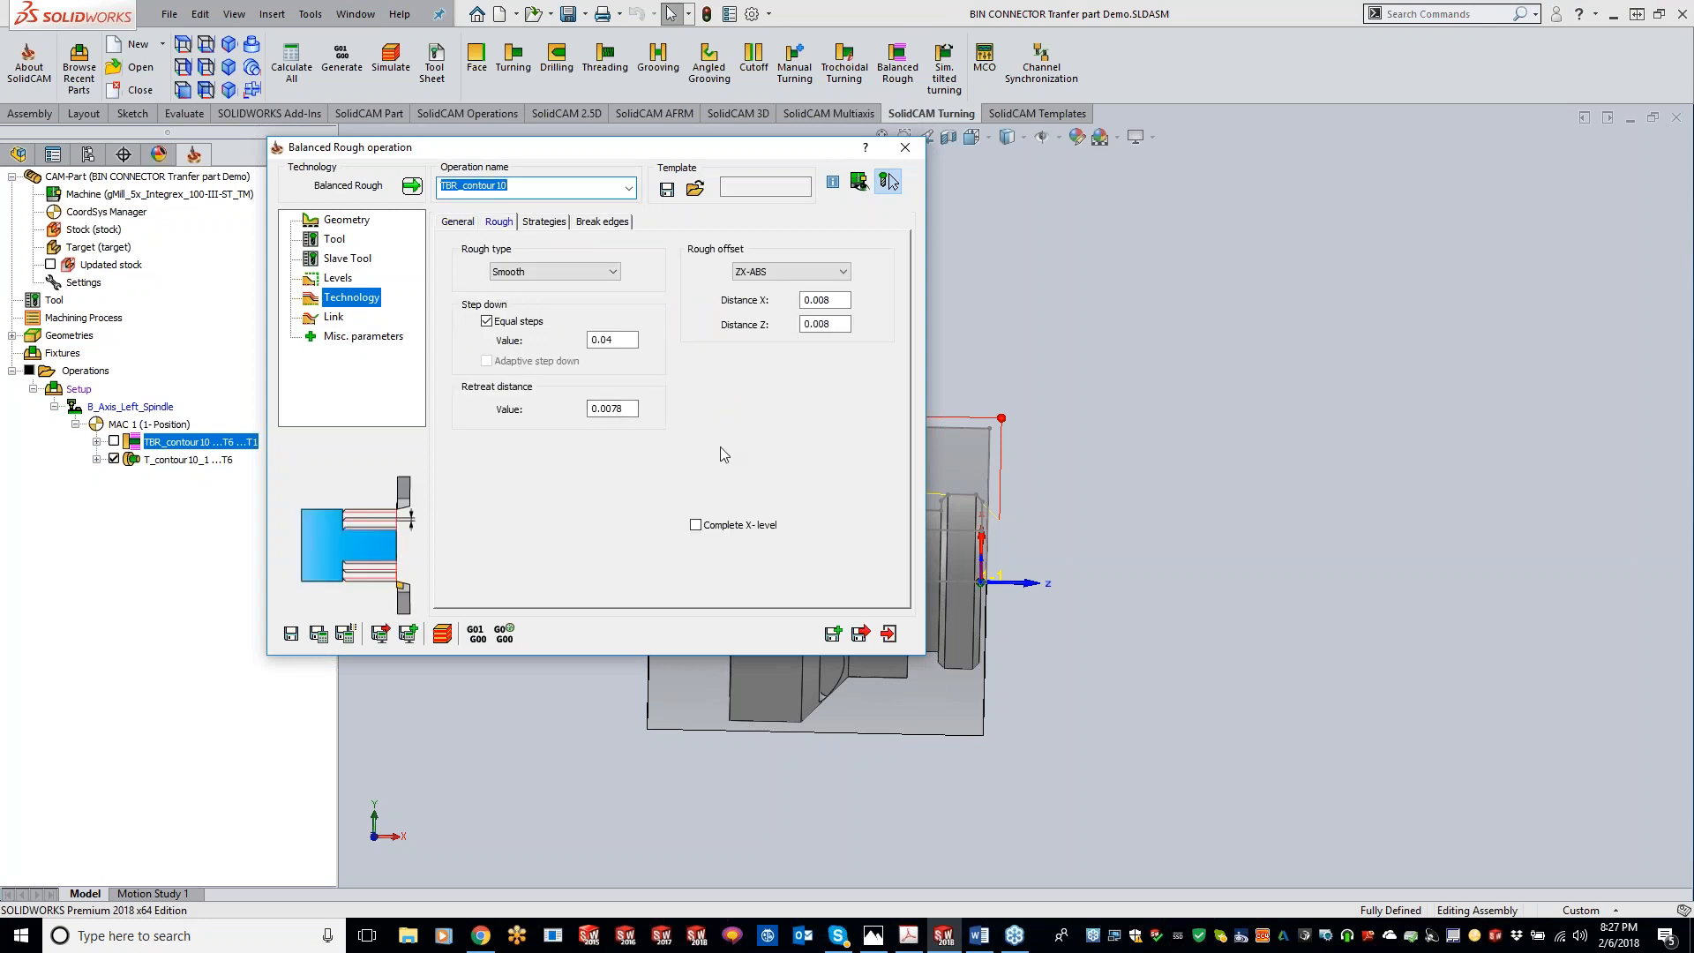
pyautogui.click(889, 175)
# Step: Open T_contour10_1, switch its work type to Rough and review the resulting Rough tab settings
pyautogui.doubleClick(193, 462)
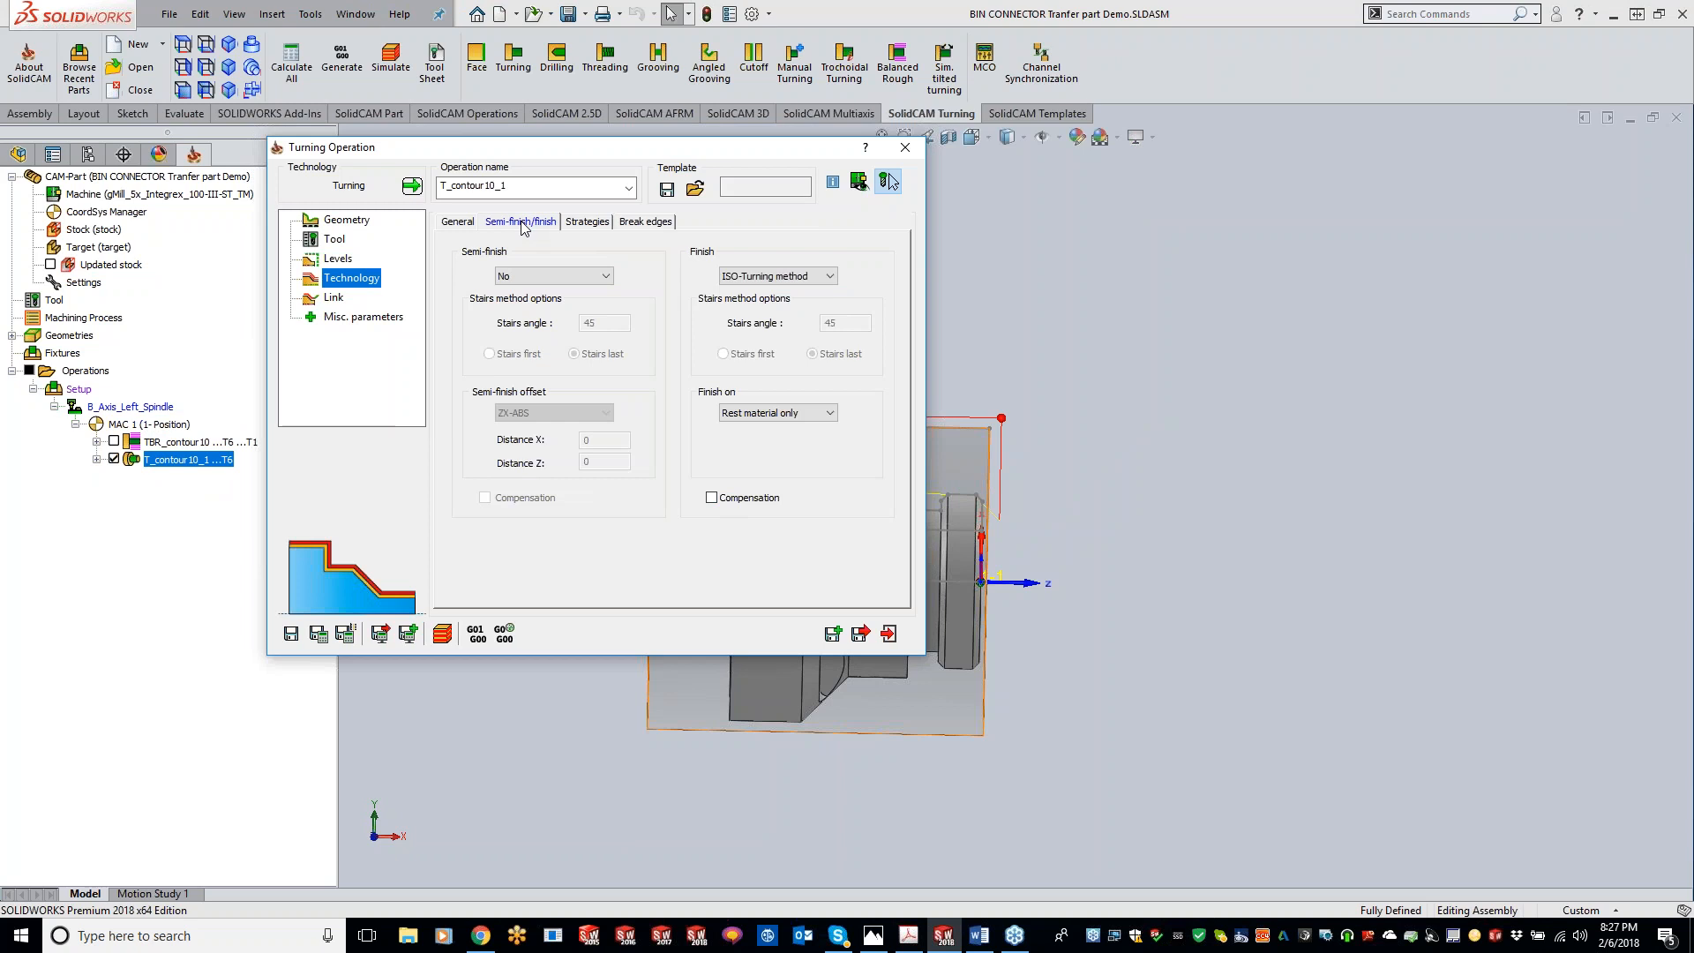
pyautogui.click(468, 222)
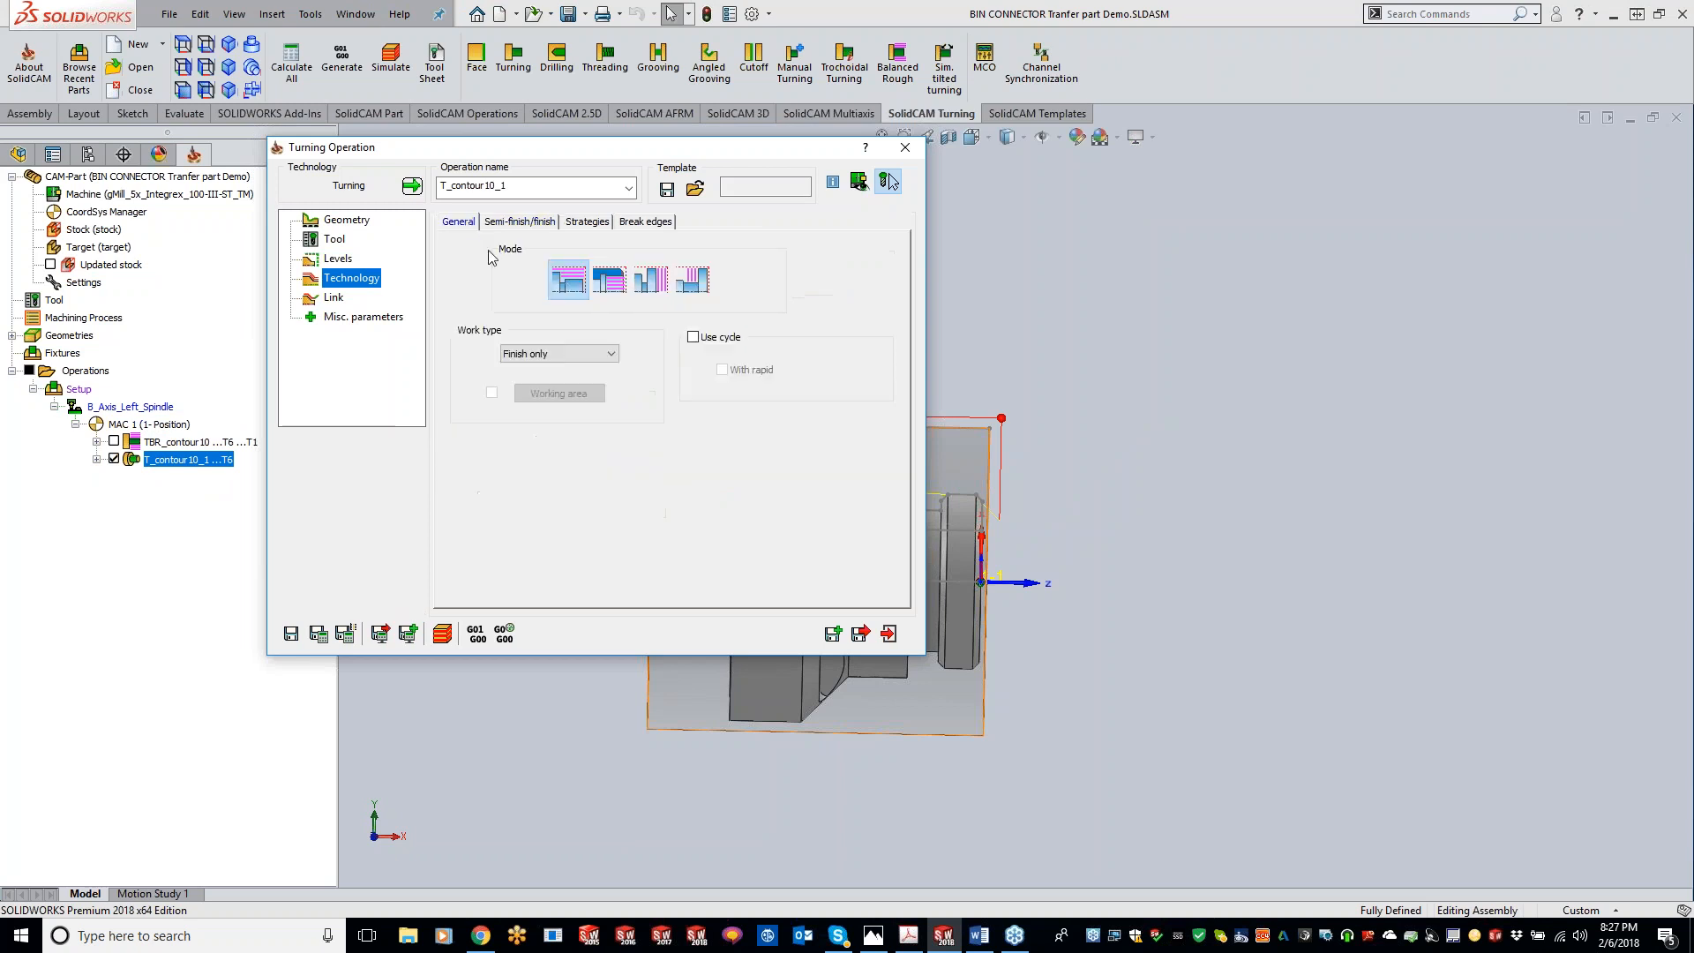
pyautogui.click(554, 354)
pyautogui.click(544, 370)
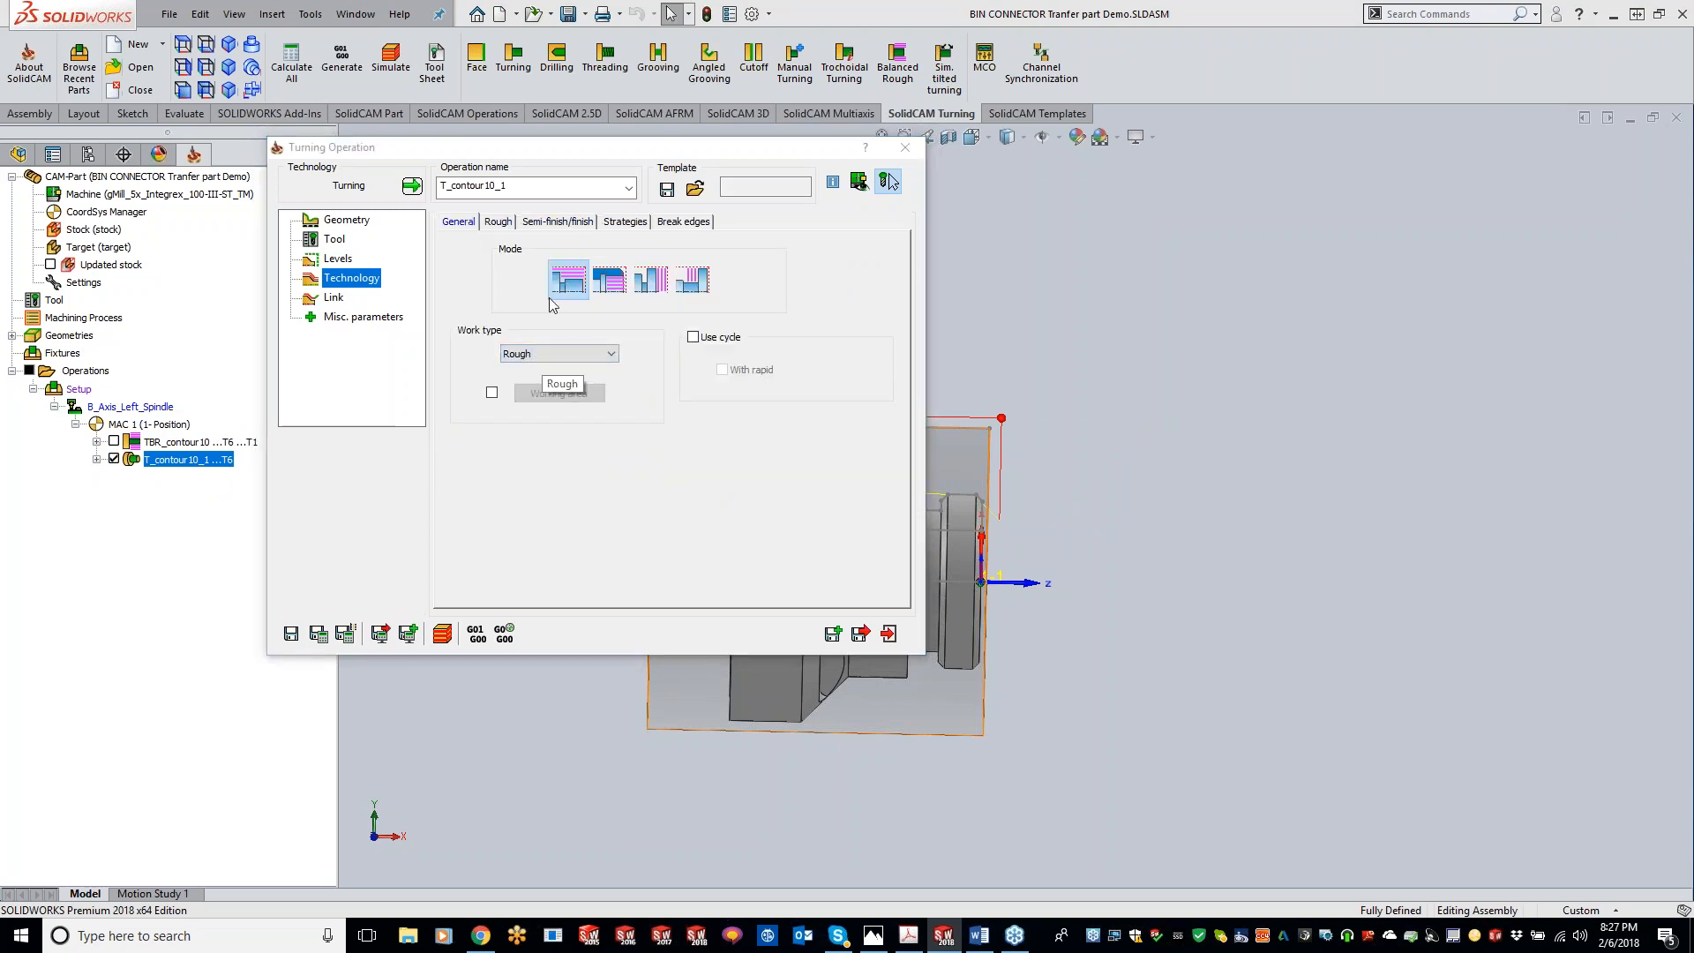
pyautogui.click(500, 226)
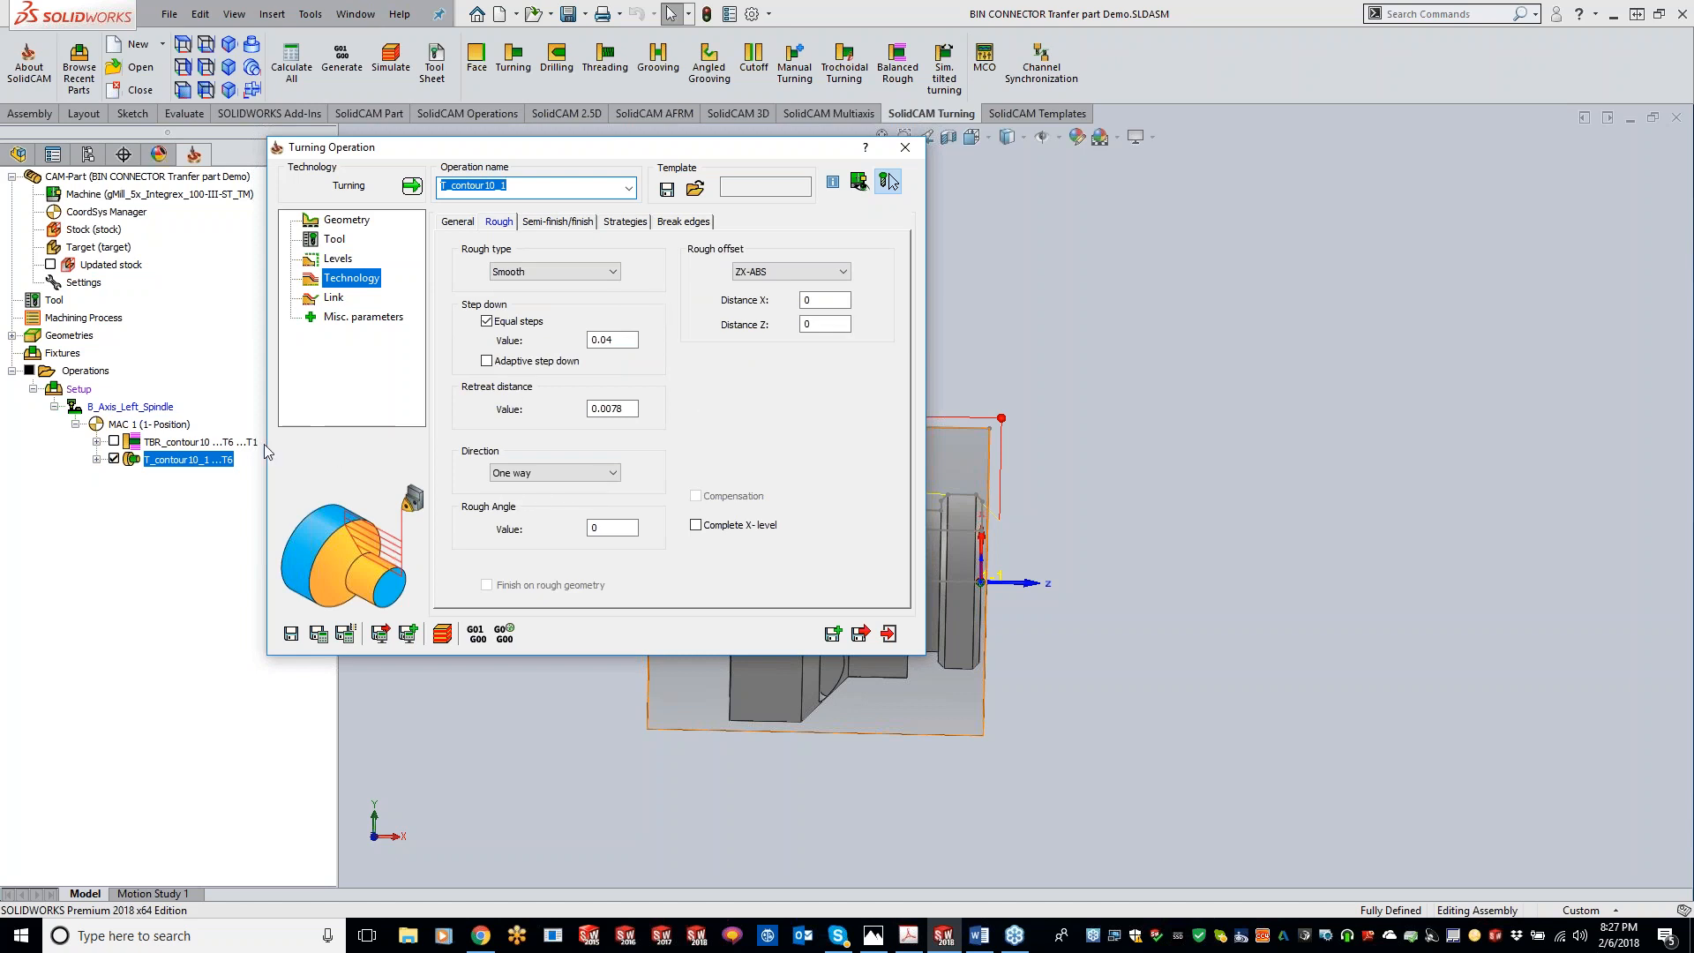
pyautogui.moveTo(194, 443)
# Step: Set T_contour10_1's work type back to Finish only and close the dialog
pyautogui.click(463, 222)
pyautogui.click(558, 354)
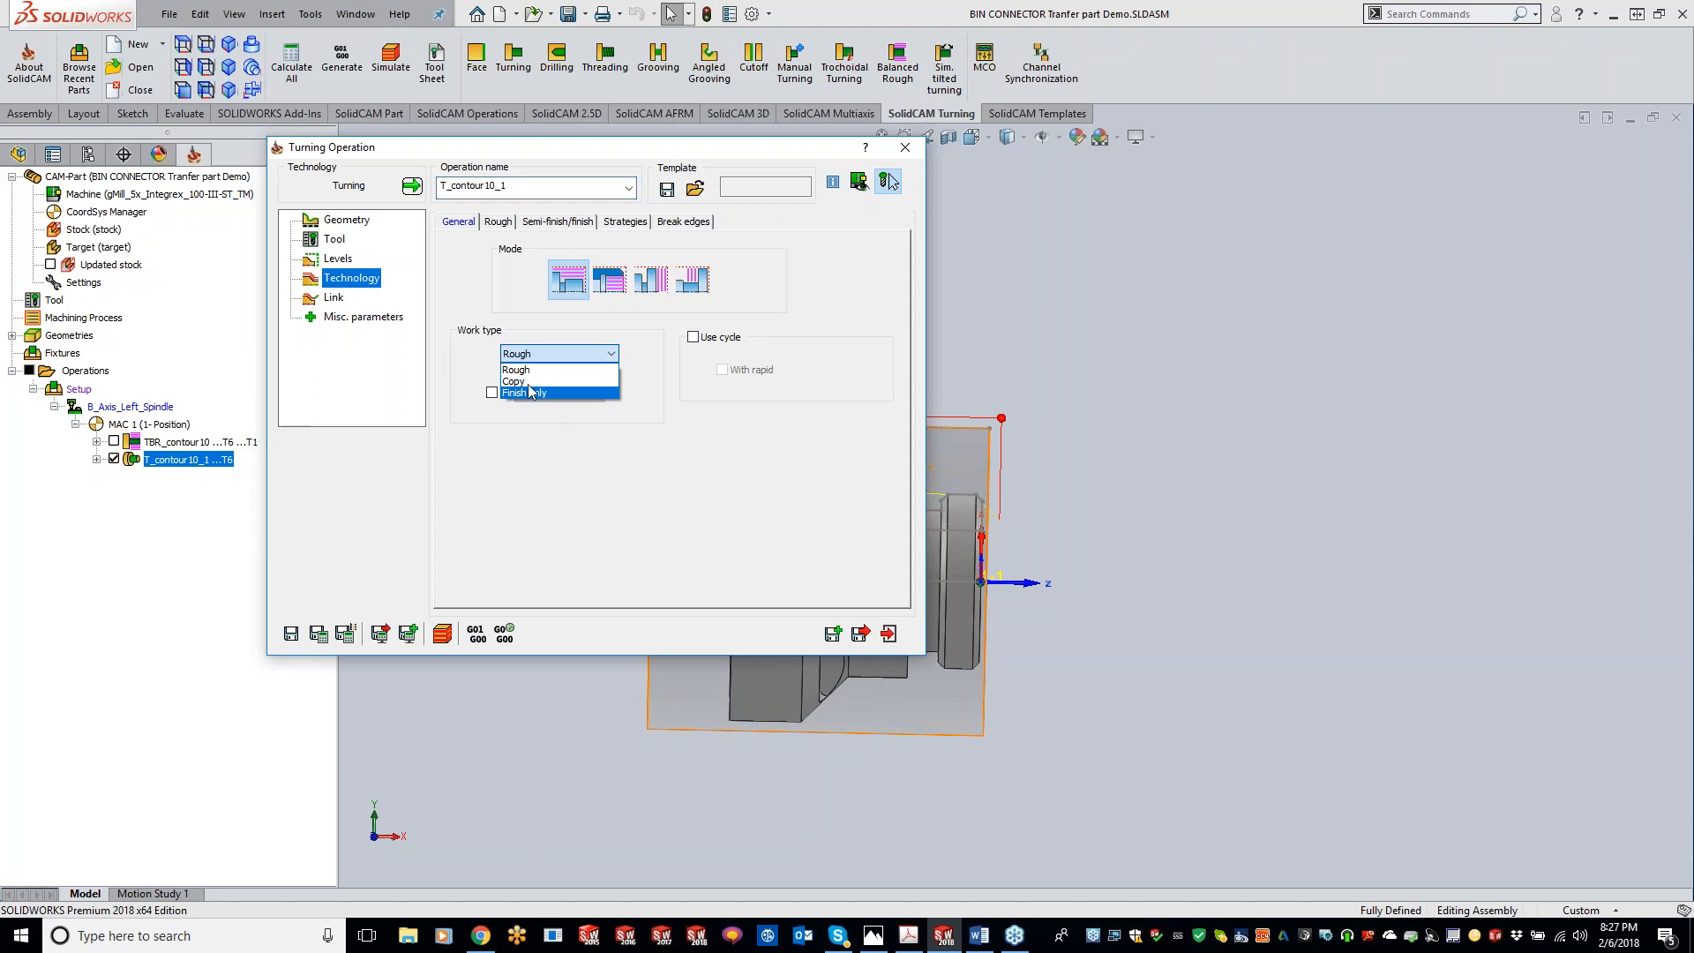
pyautogui.click(541, 394)
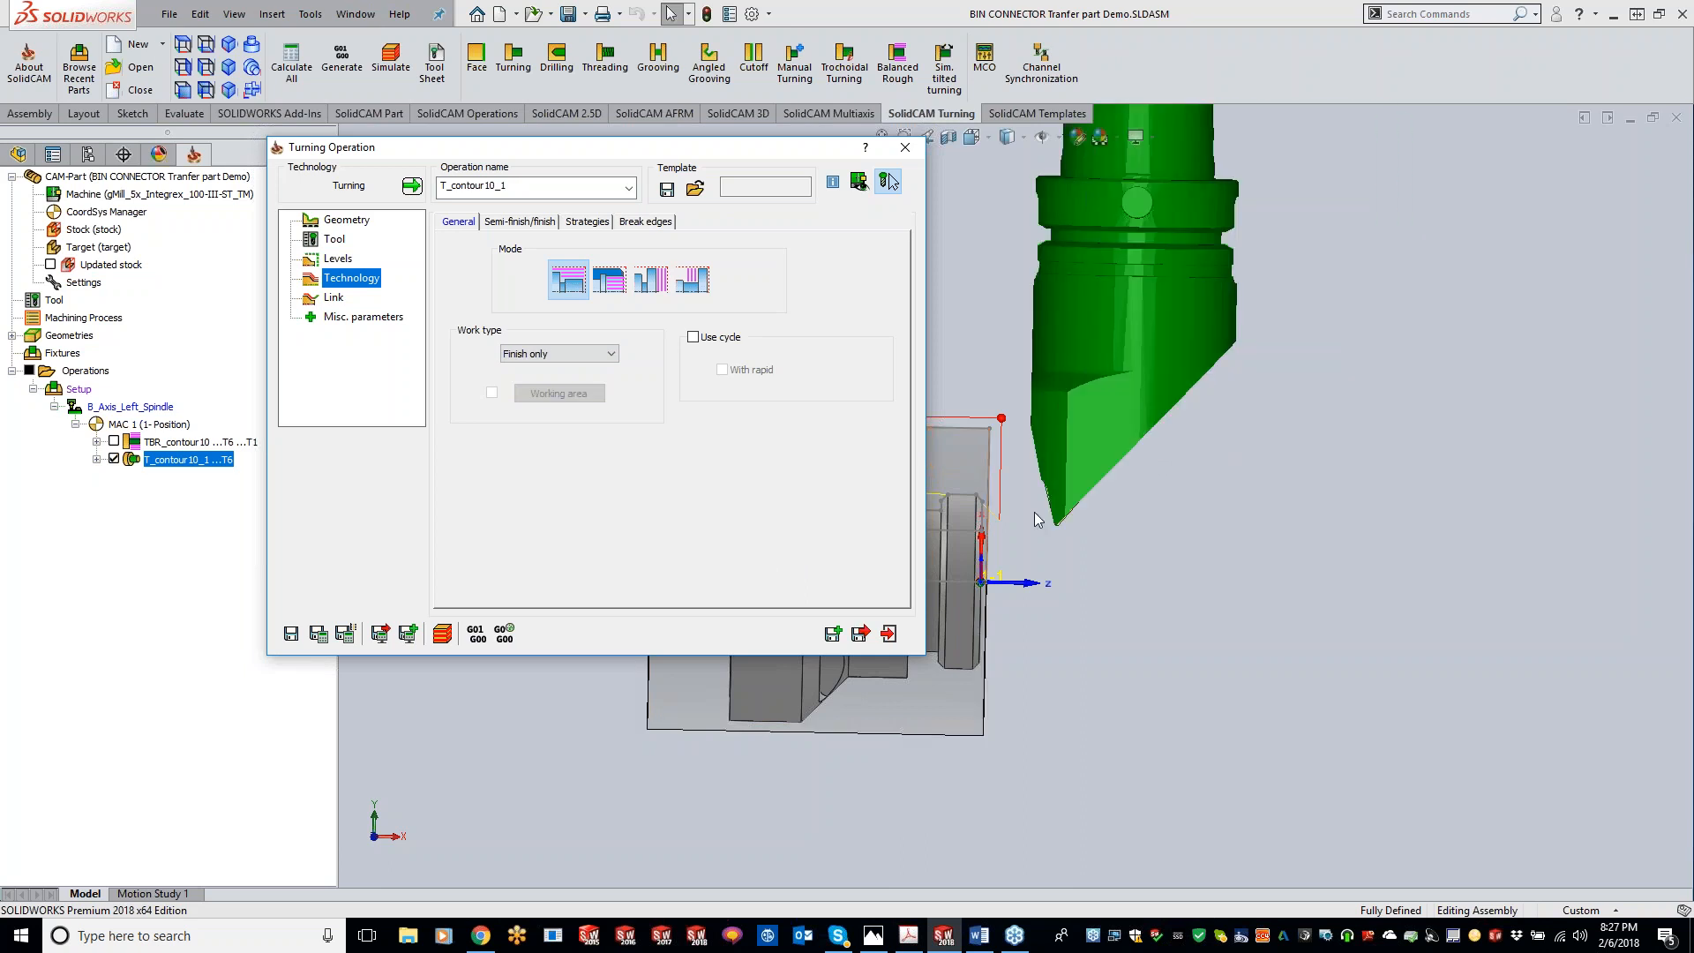
pyautogui.click(904, 147)
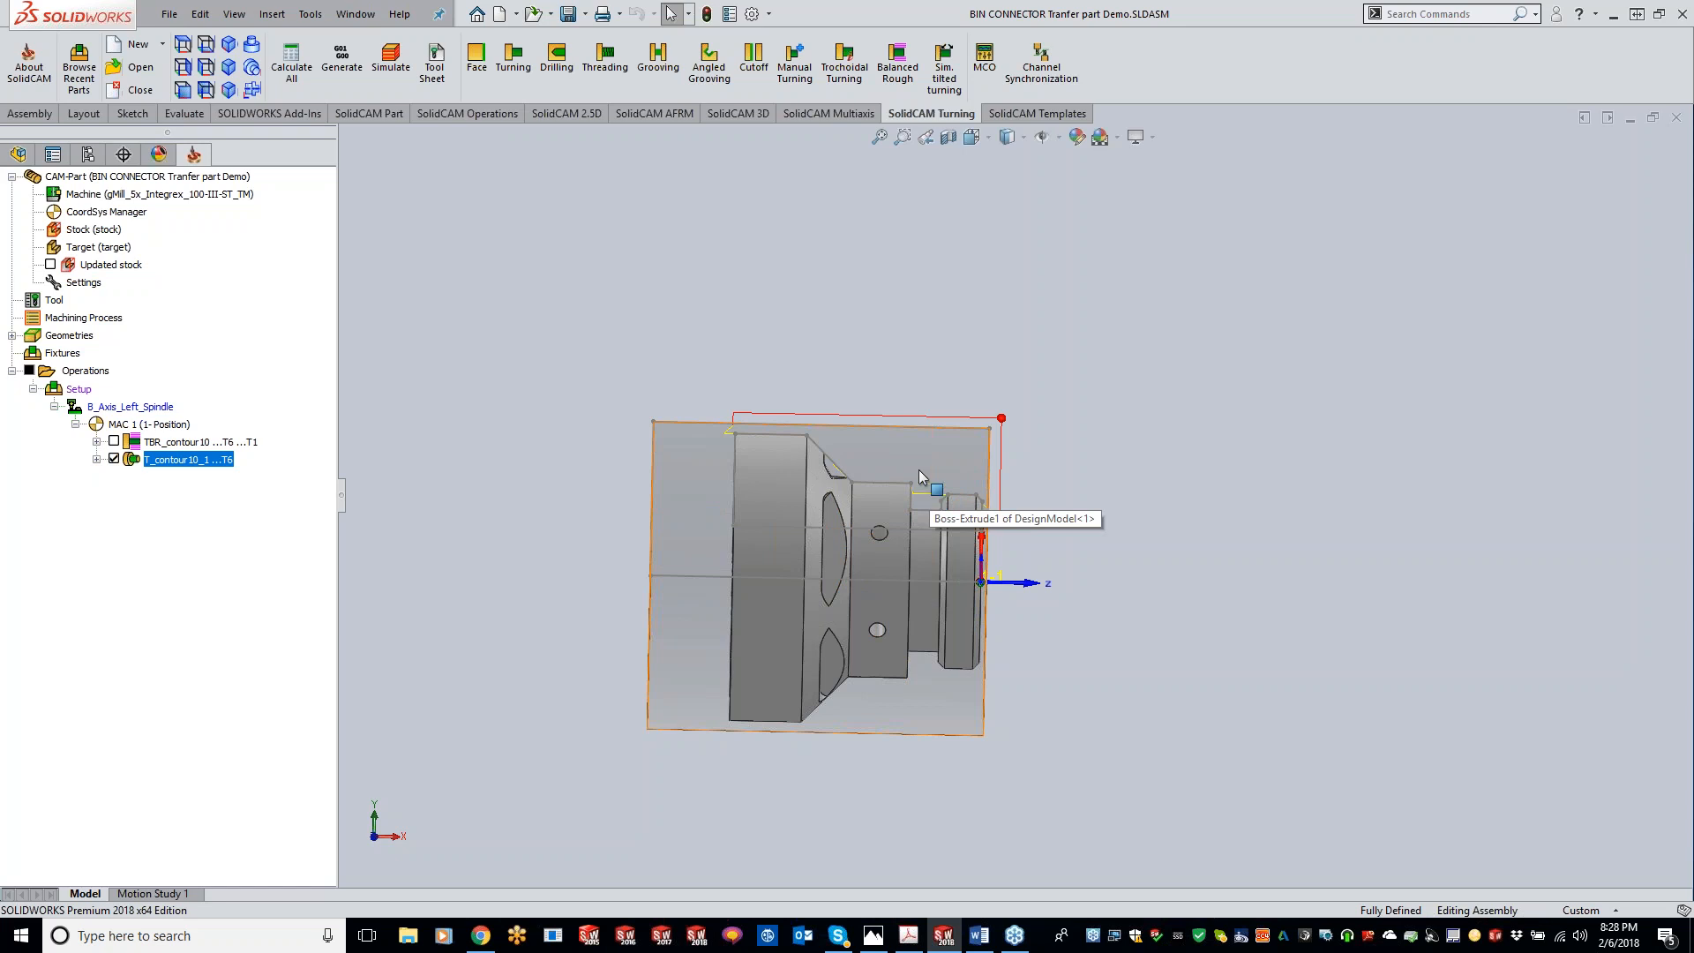
# Step: Switch to the browser, open the SolidCAM website and set the site language to English (US)
pyautogui.moveTo(914, 469); pyautogui.dragTo(851, 464, button='middle')
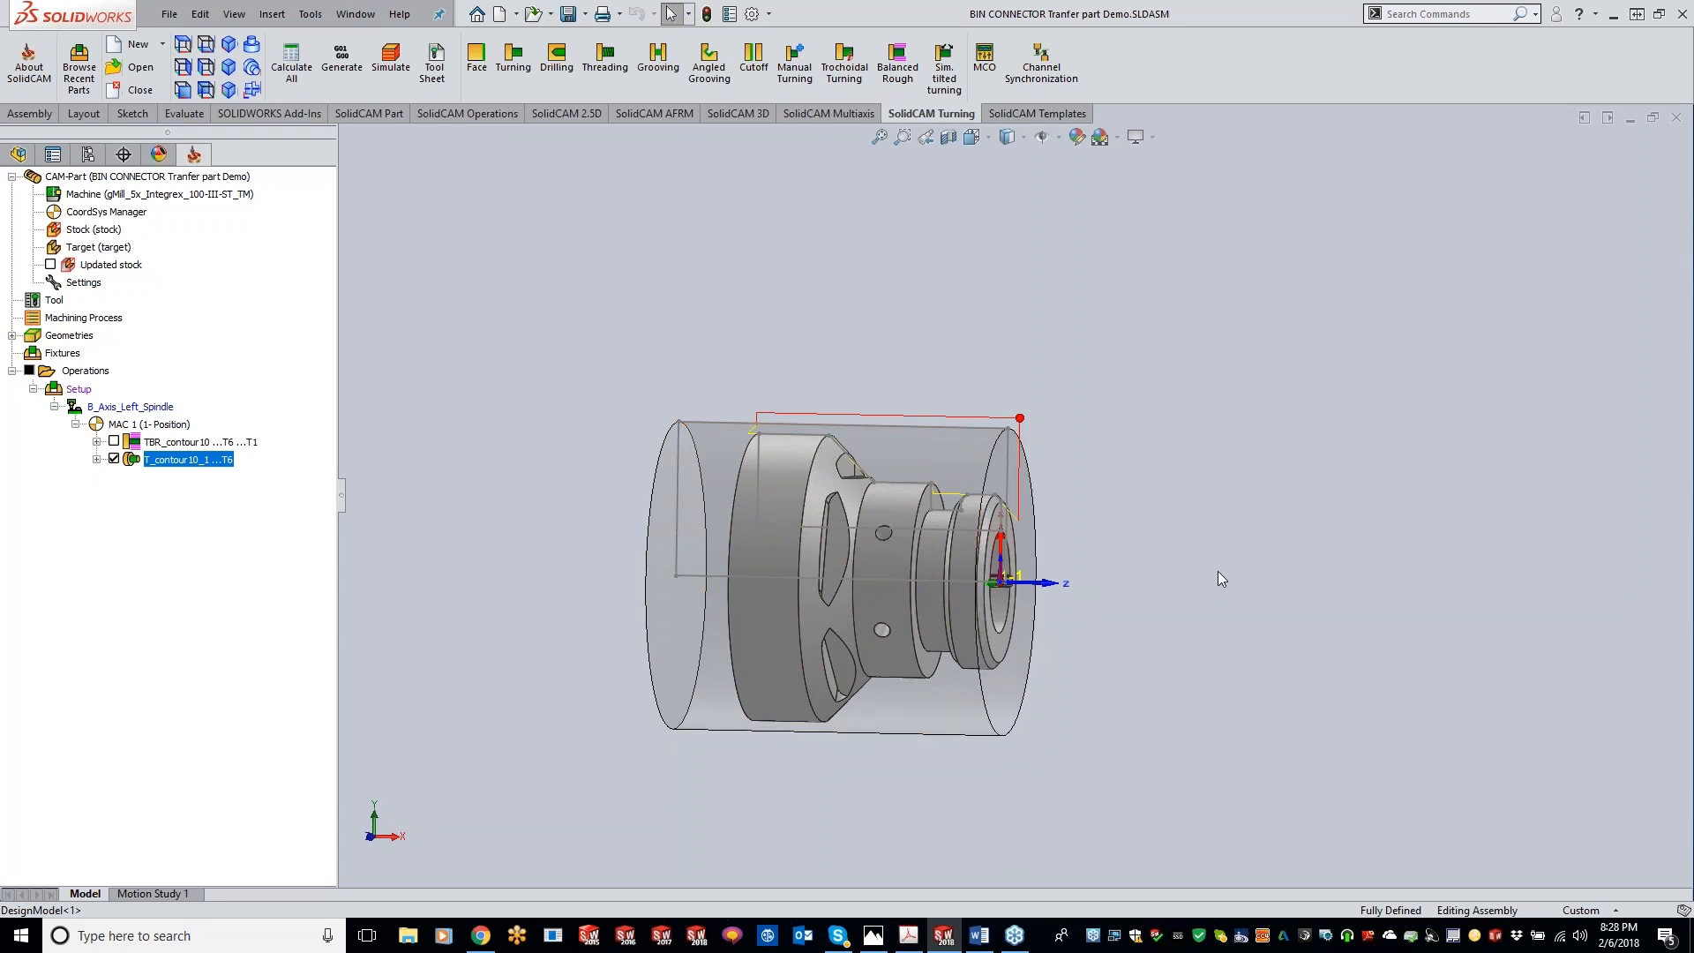
pyautogui.click(480, 935)
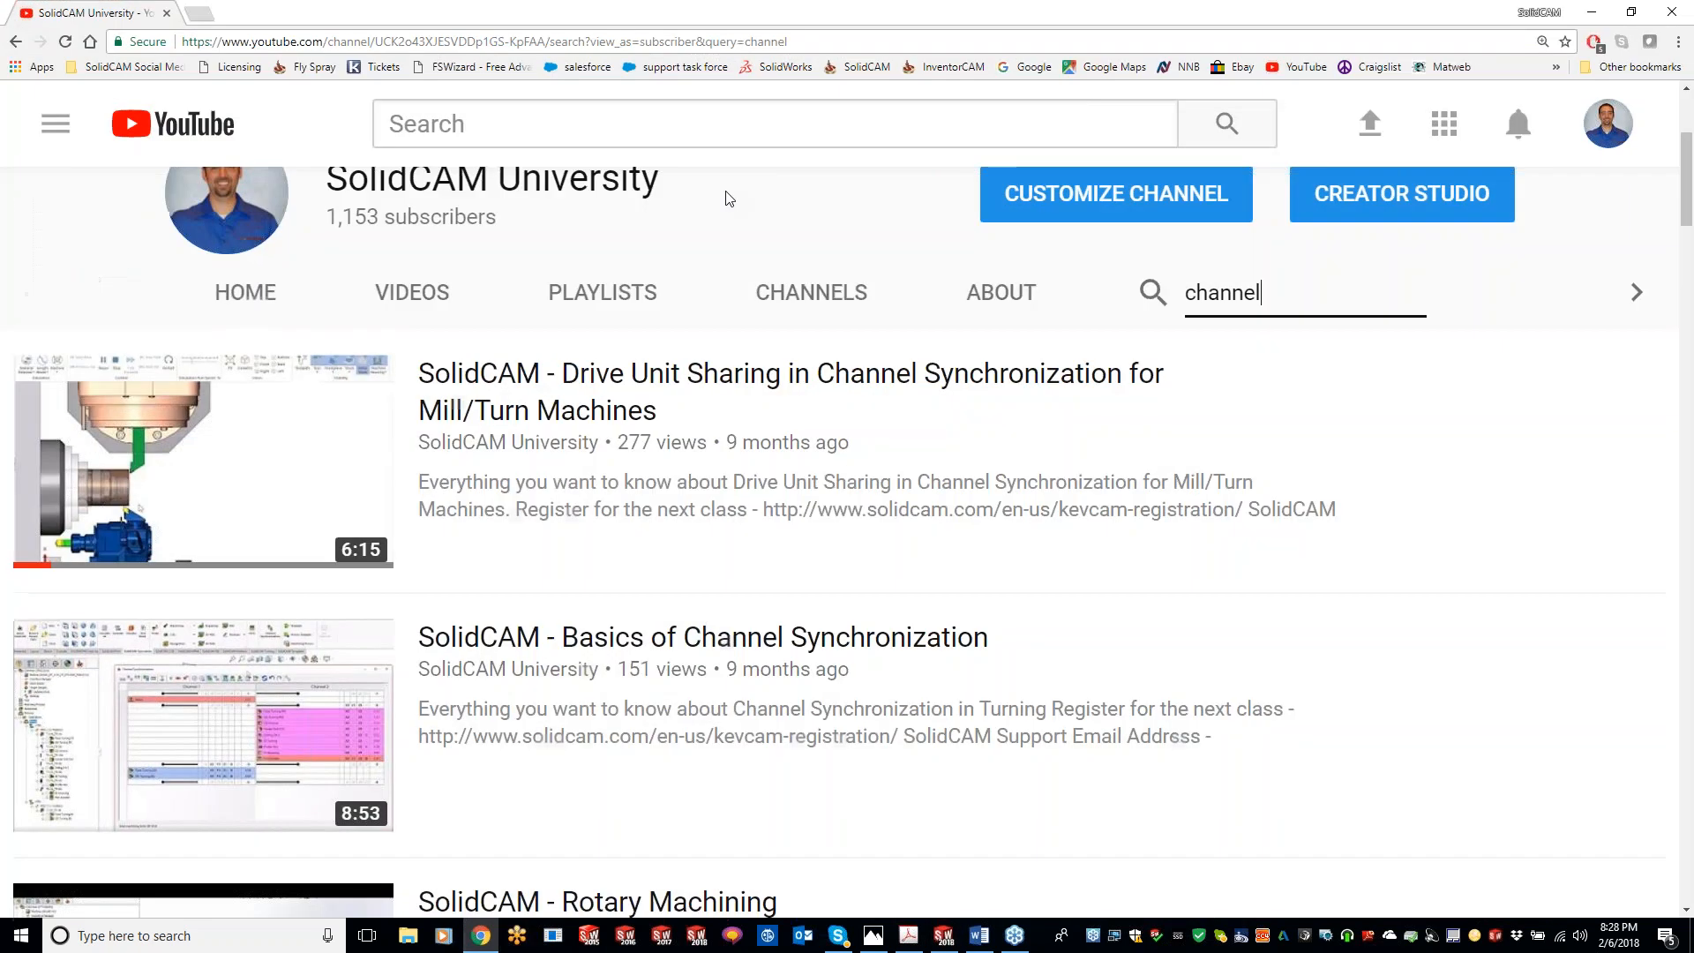
pyautogui.click(199, 14)
pyautogui.click(847, 71)
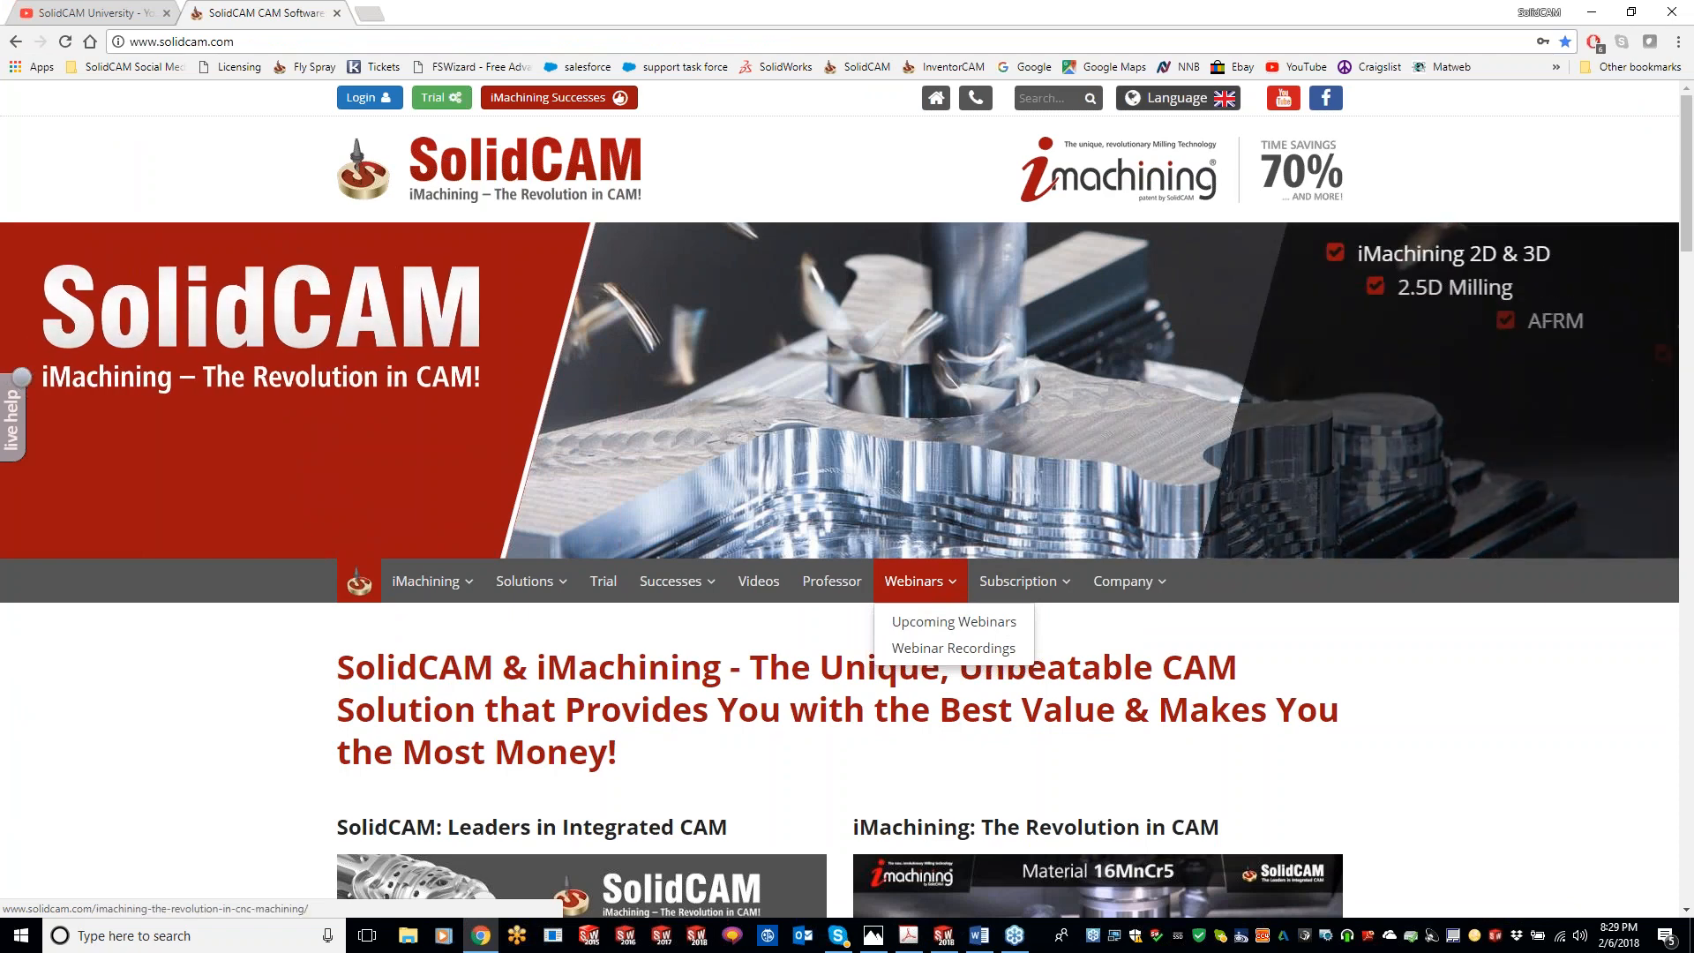
pyautogui.click(1178, 98)
pyautogui.click(1278, 201)
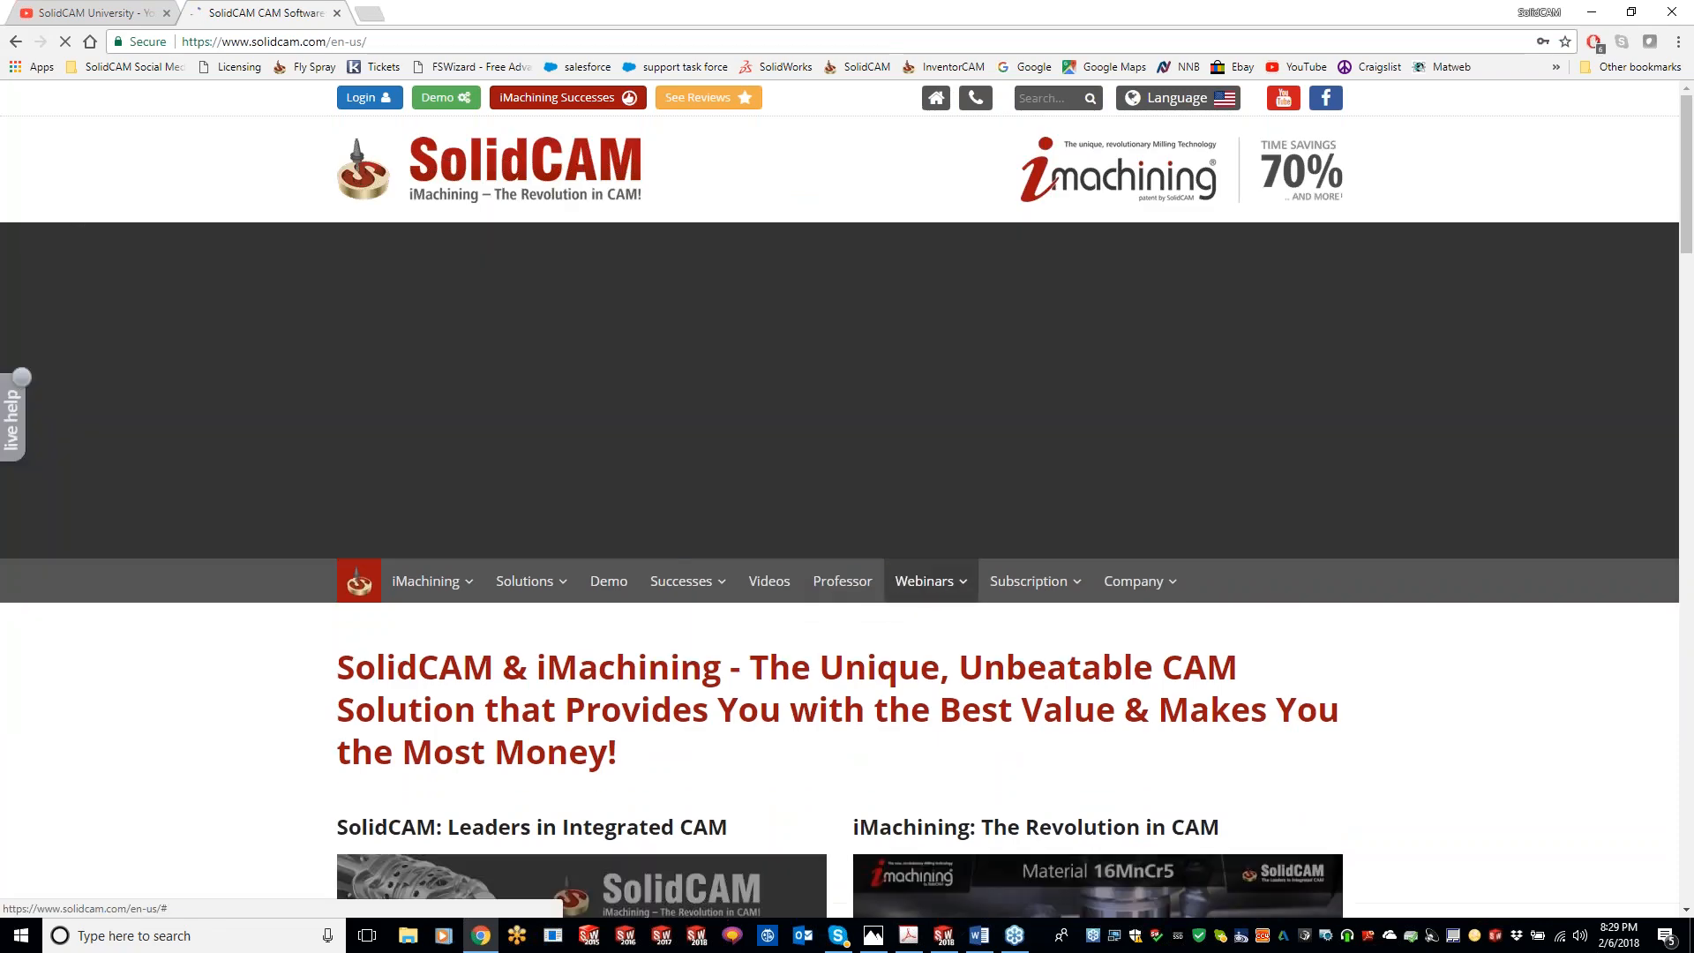
# Step: Open the KevCAM Night School registration page, review the class schedule, then return to SOLIDWORKS
pyautogui.moveTo(924, 600)
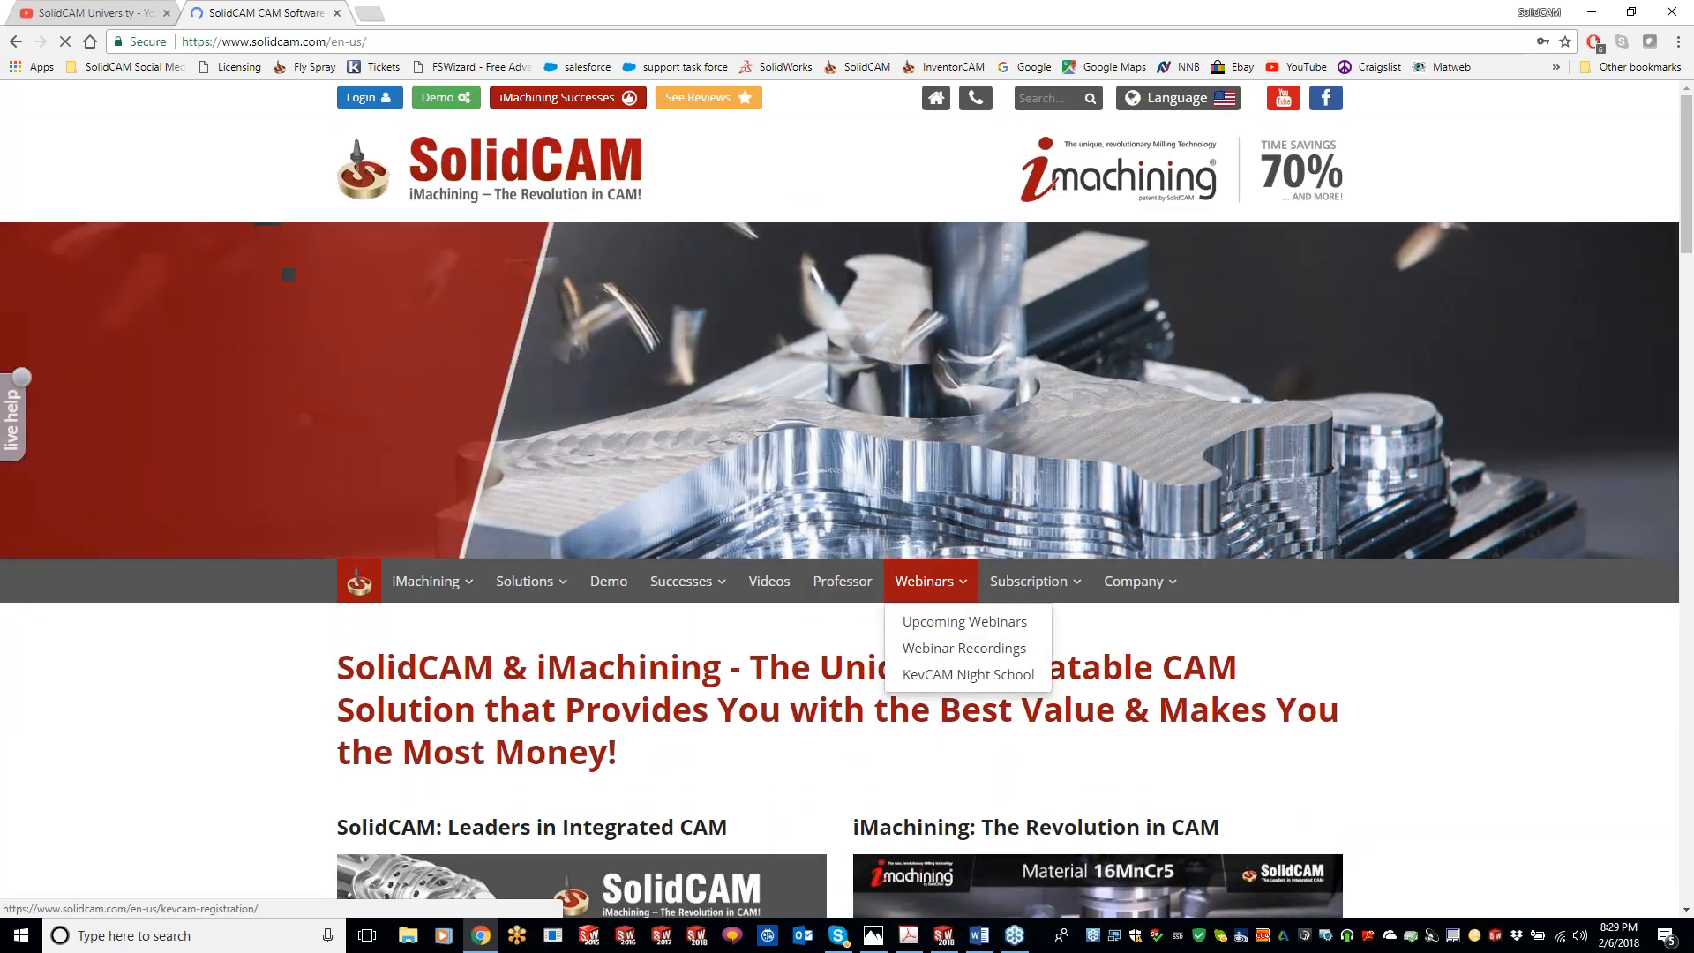
pyautogui.click(968, 675)
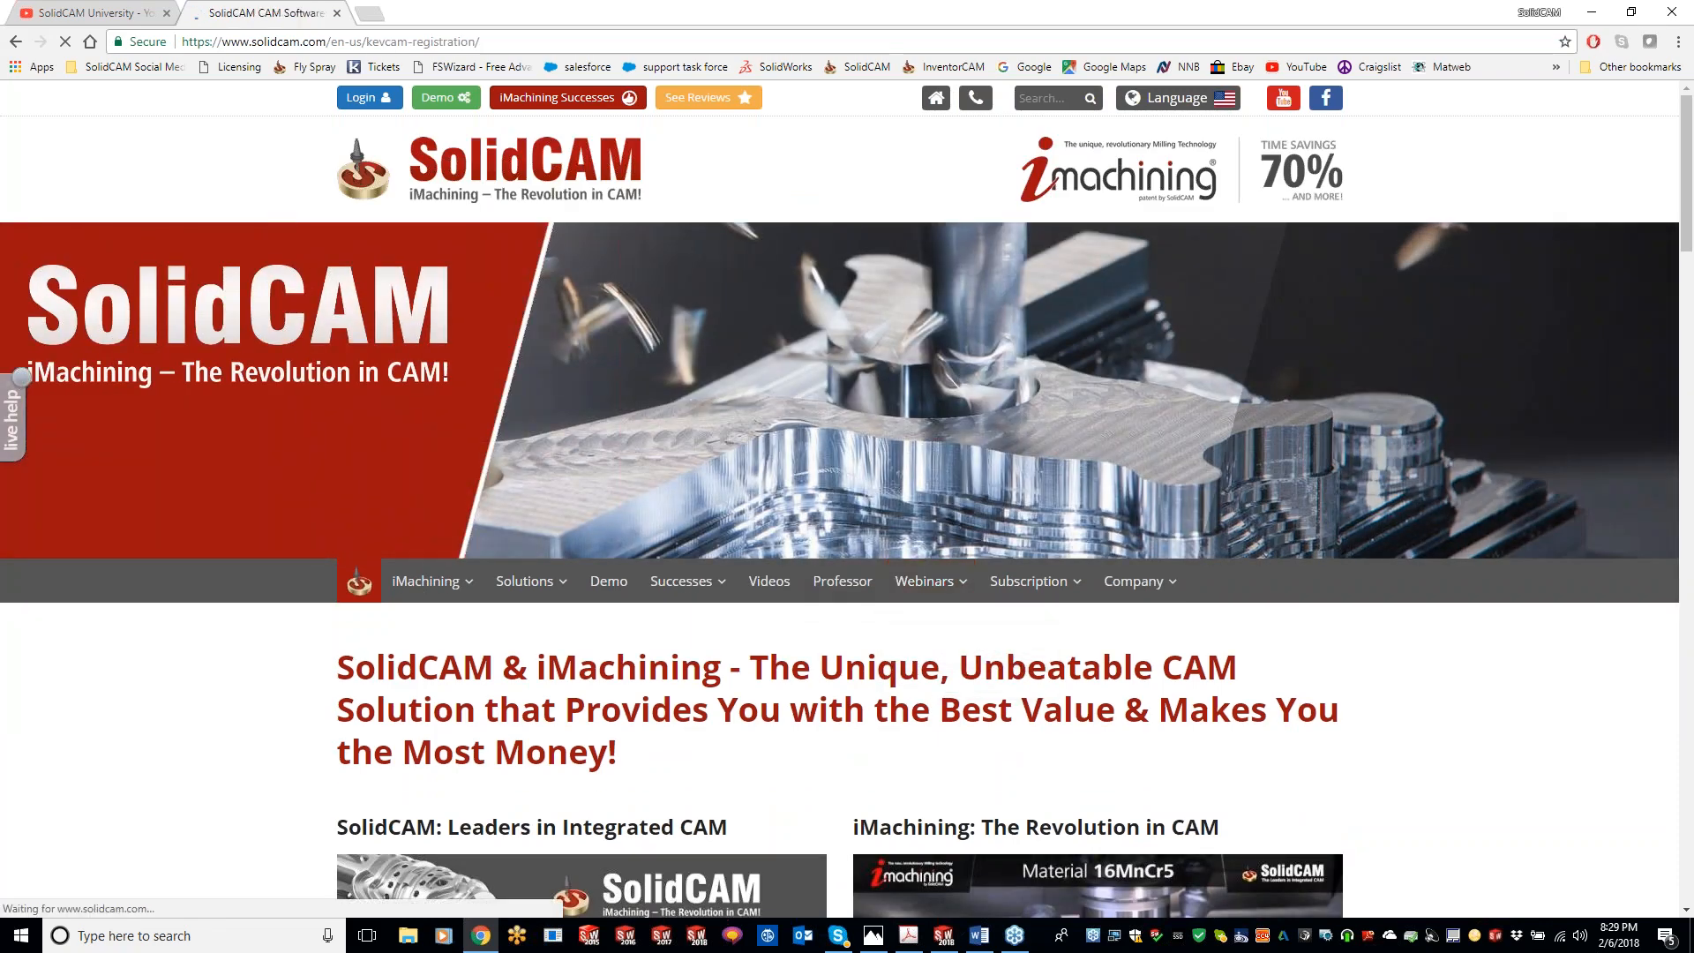
pyautogui.scroll(-5, 847, 495)
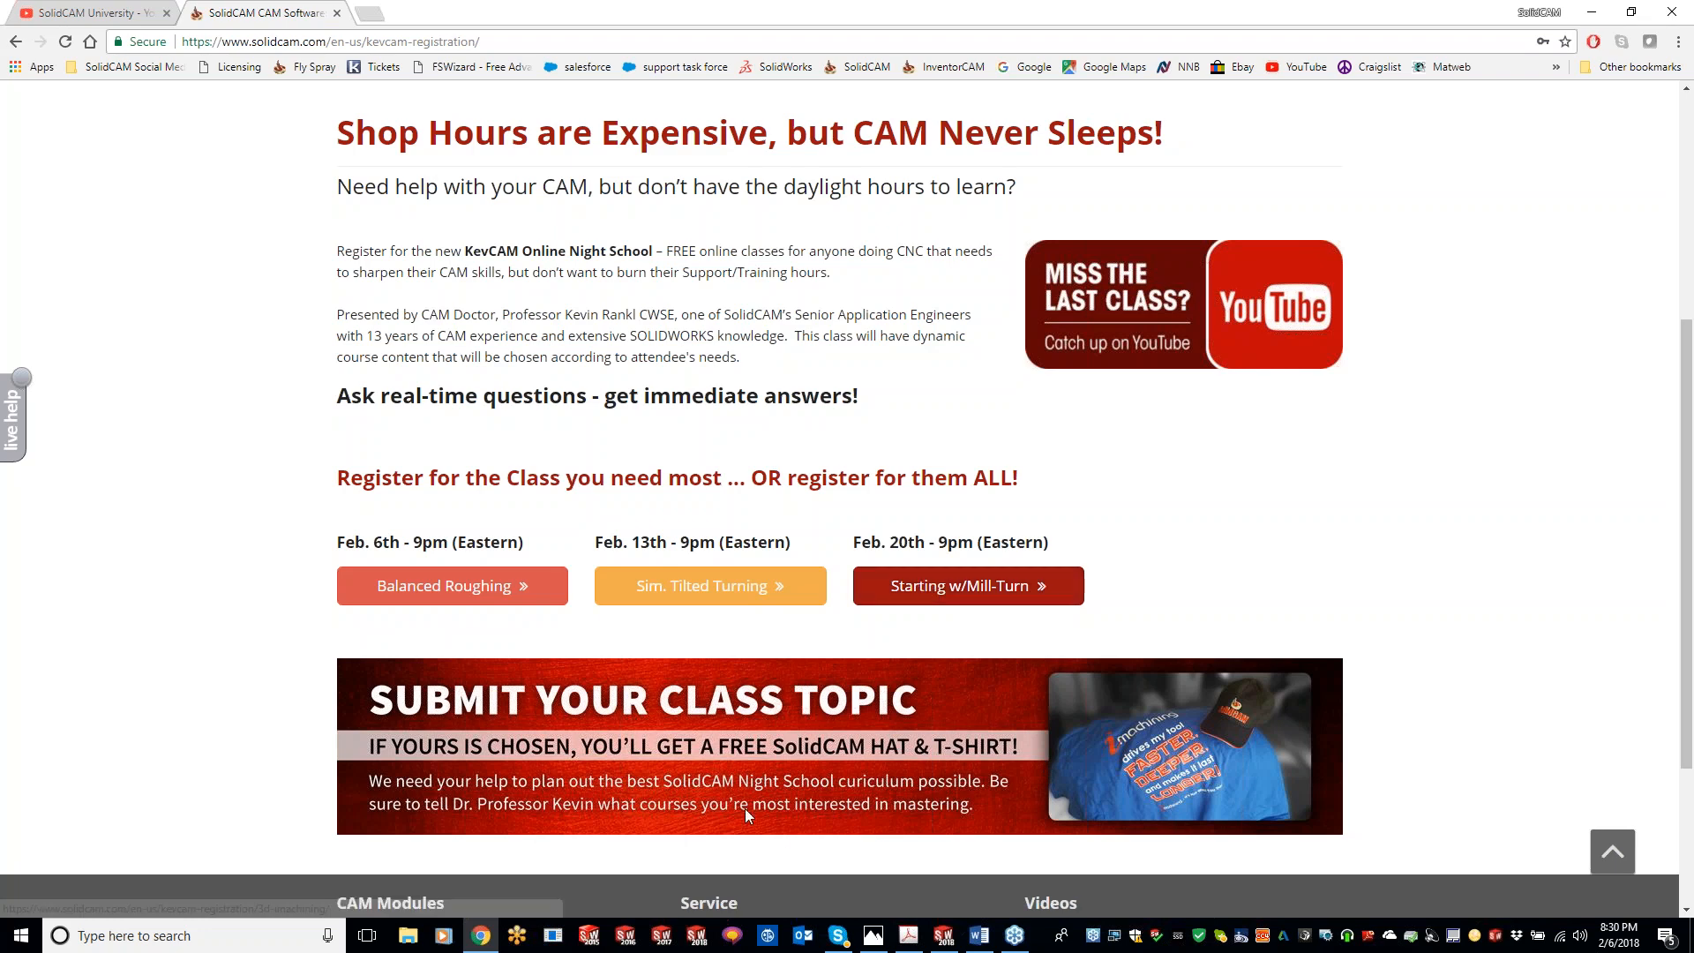
pyautogui.click(943, 935)
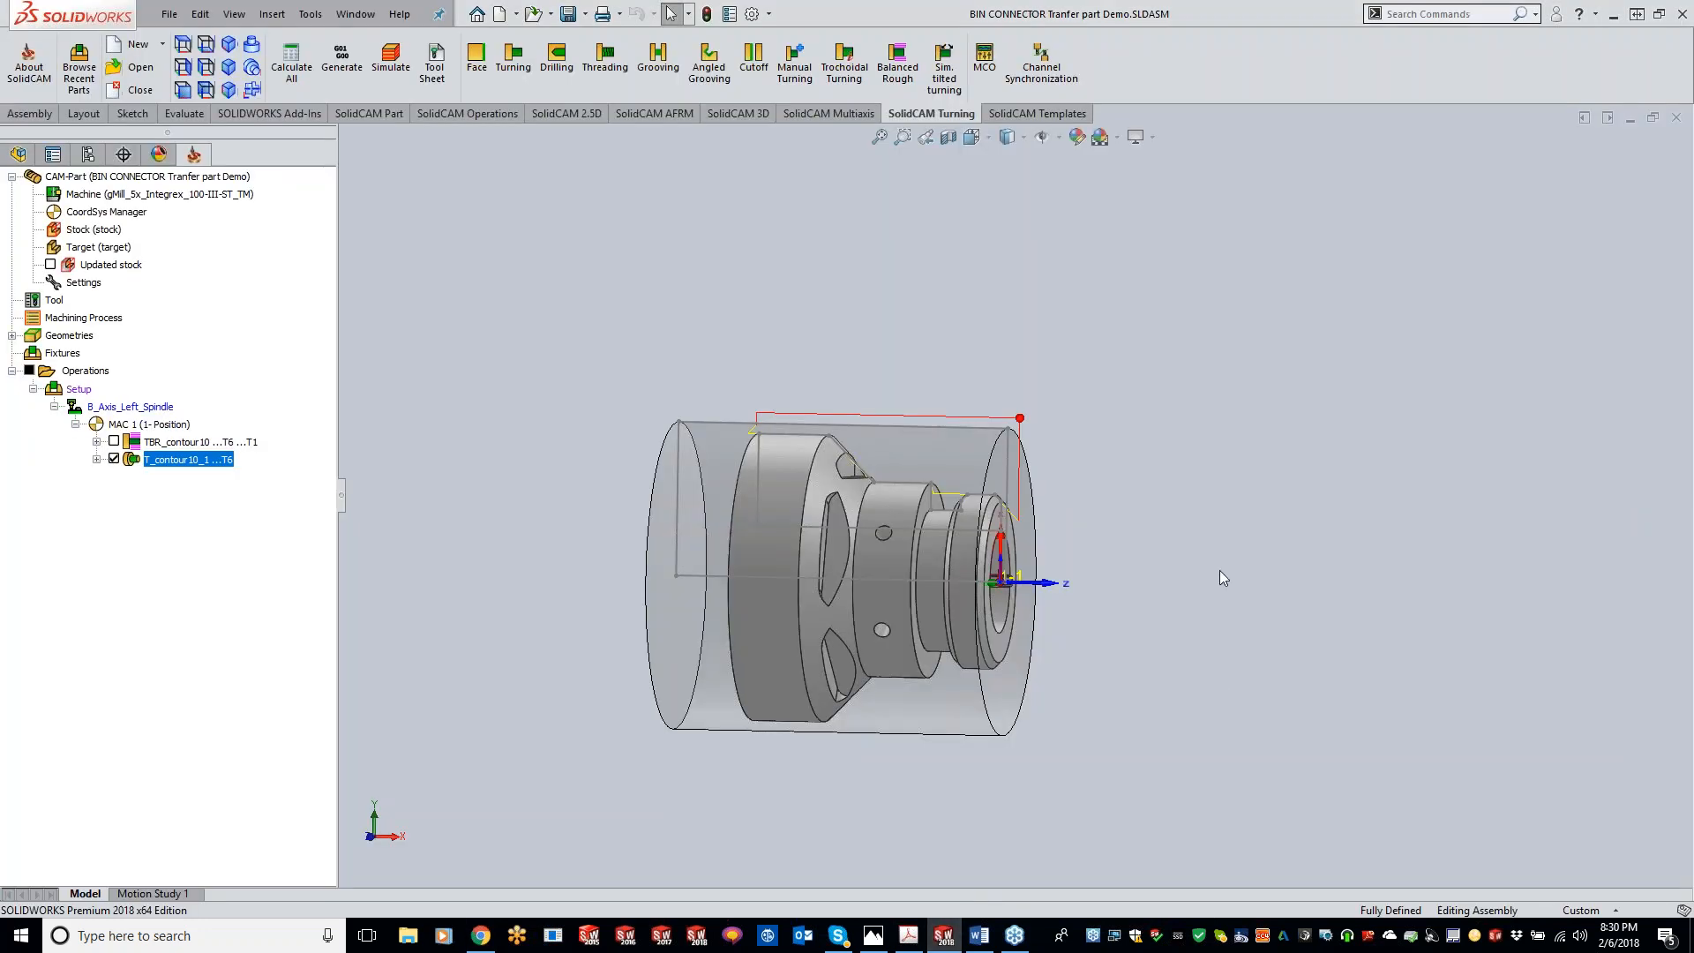
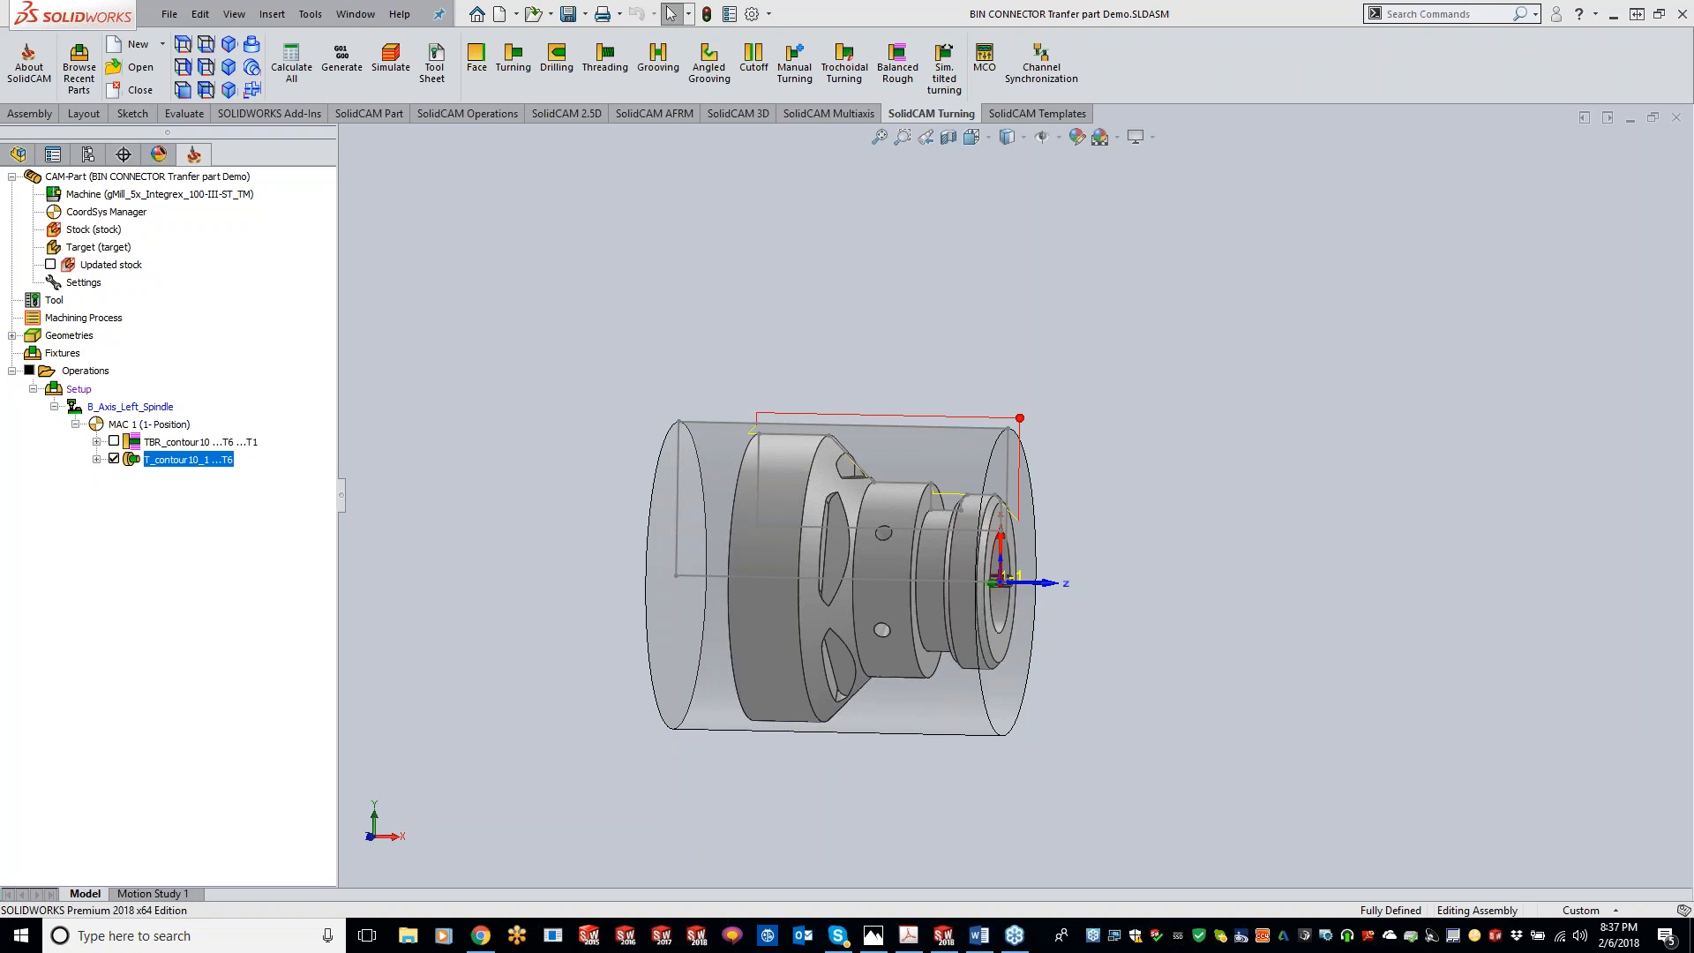
pyautogui.click(1674, 230)
pyautogui.click(851, 494)
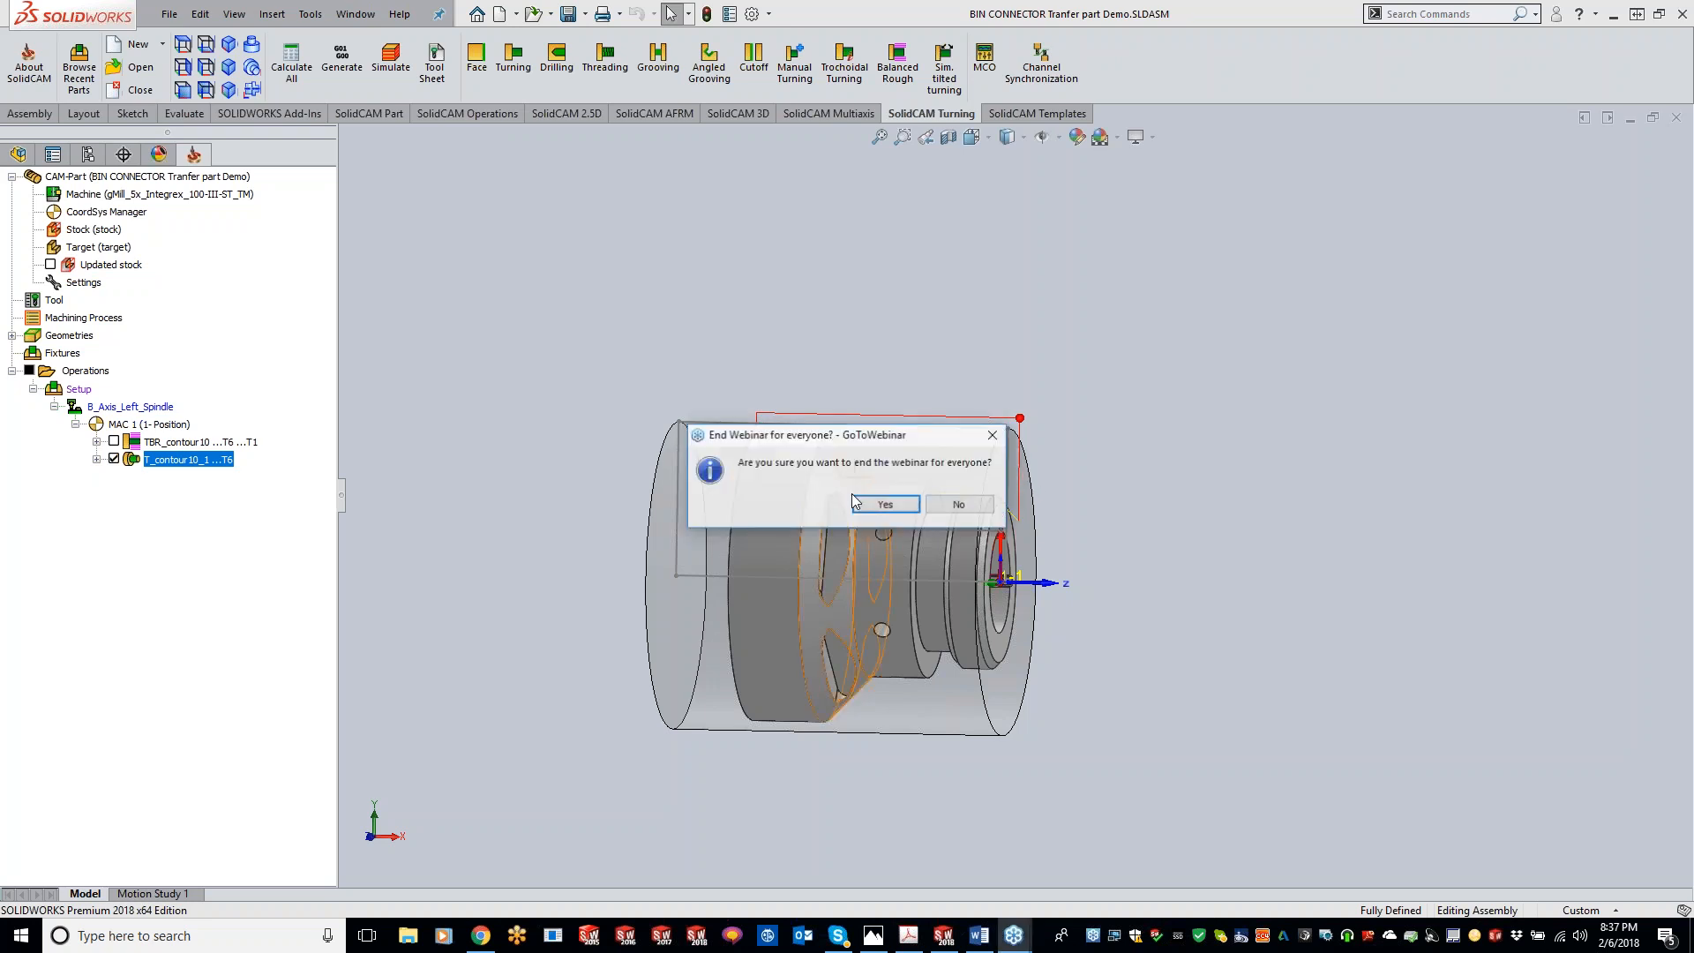